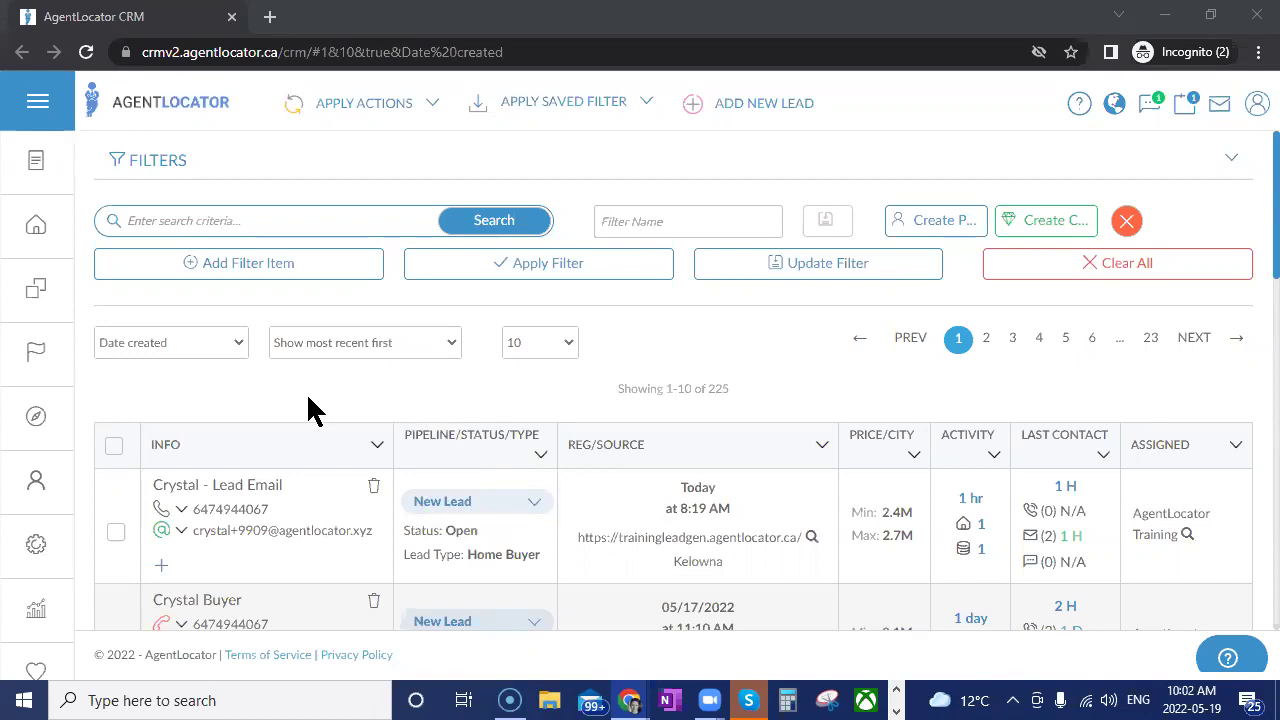
# Open the list of saved e-mail templates in the e-mail settings.
pyautogui.click(40, 548)
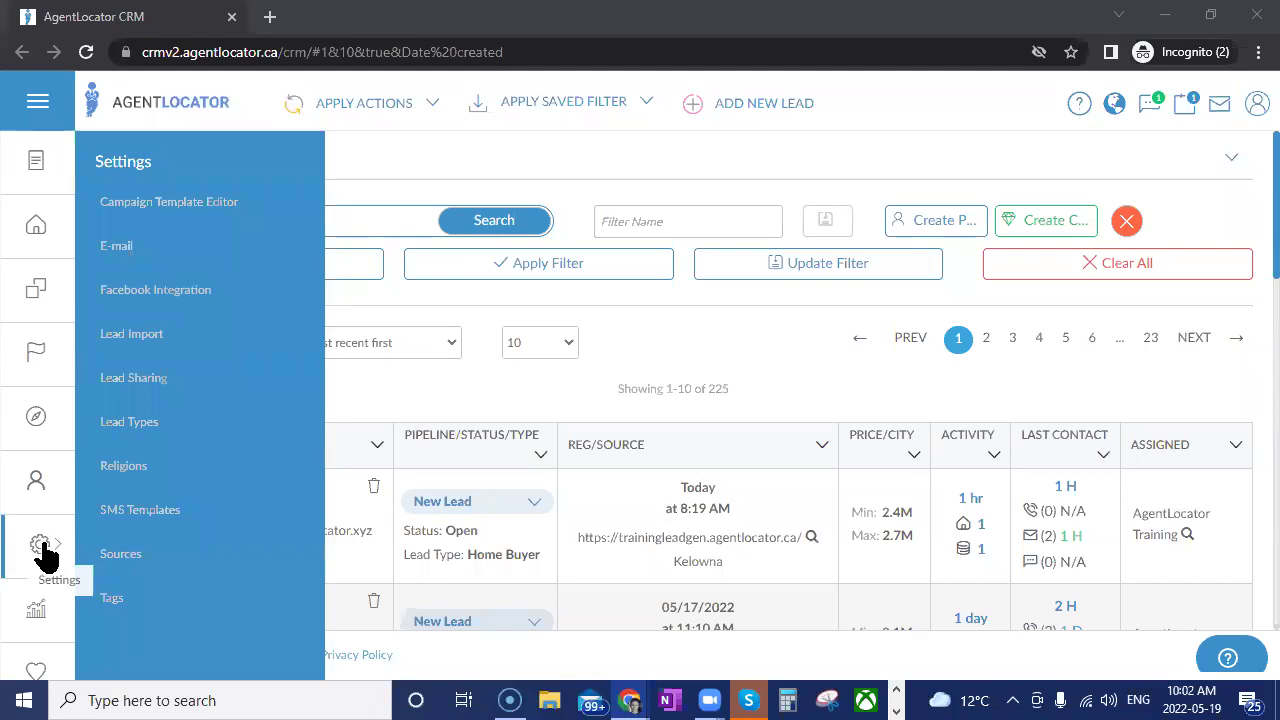
pyautogui.click(116, 246)
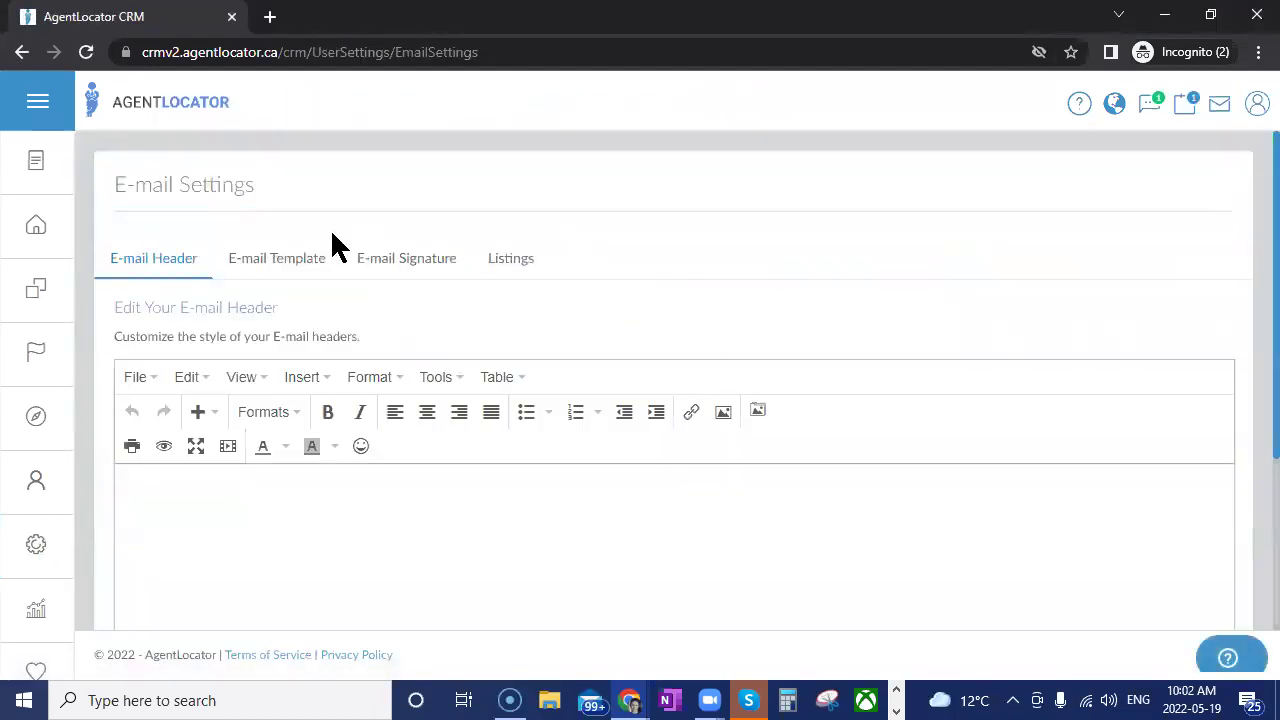
pyautogui.click(287, 268)
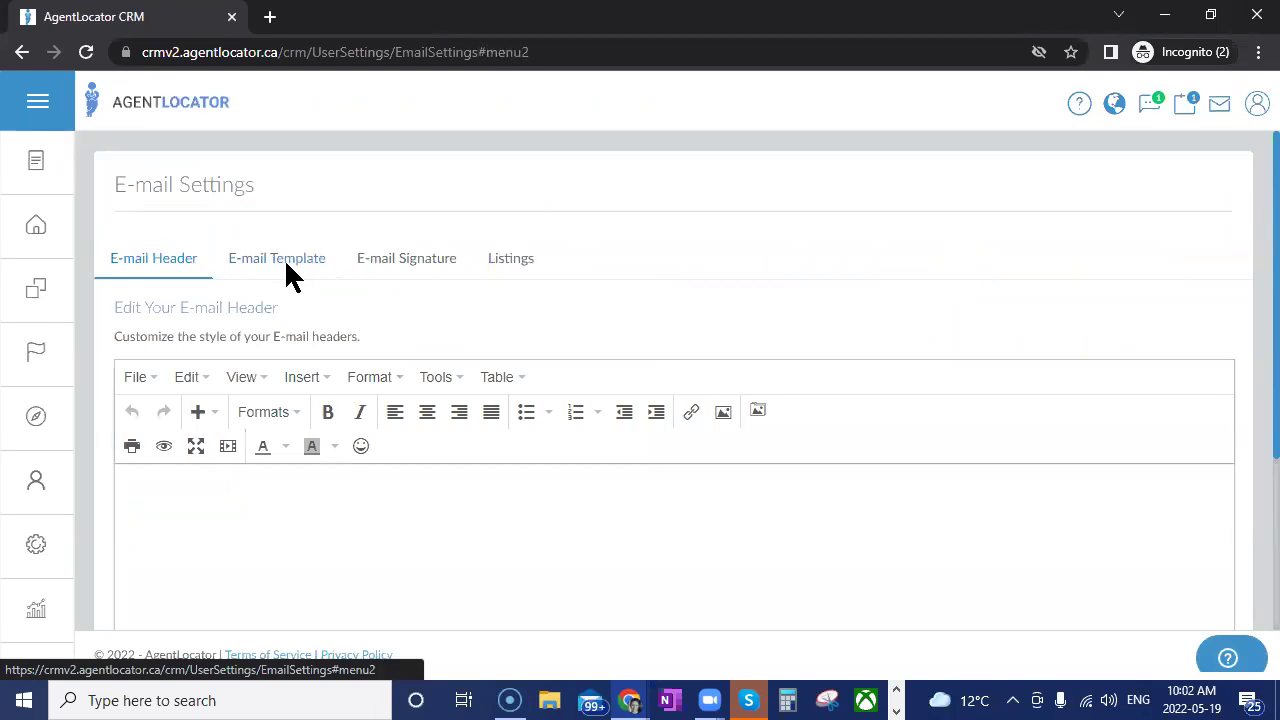
pyautogui.scroll(-2, 405, 483)
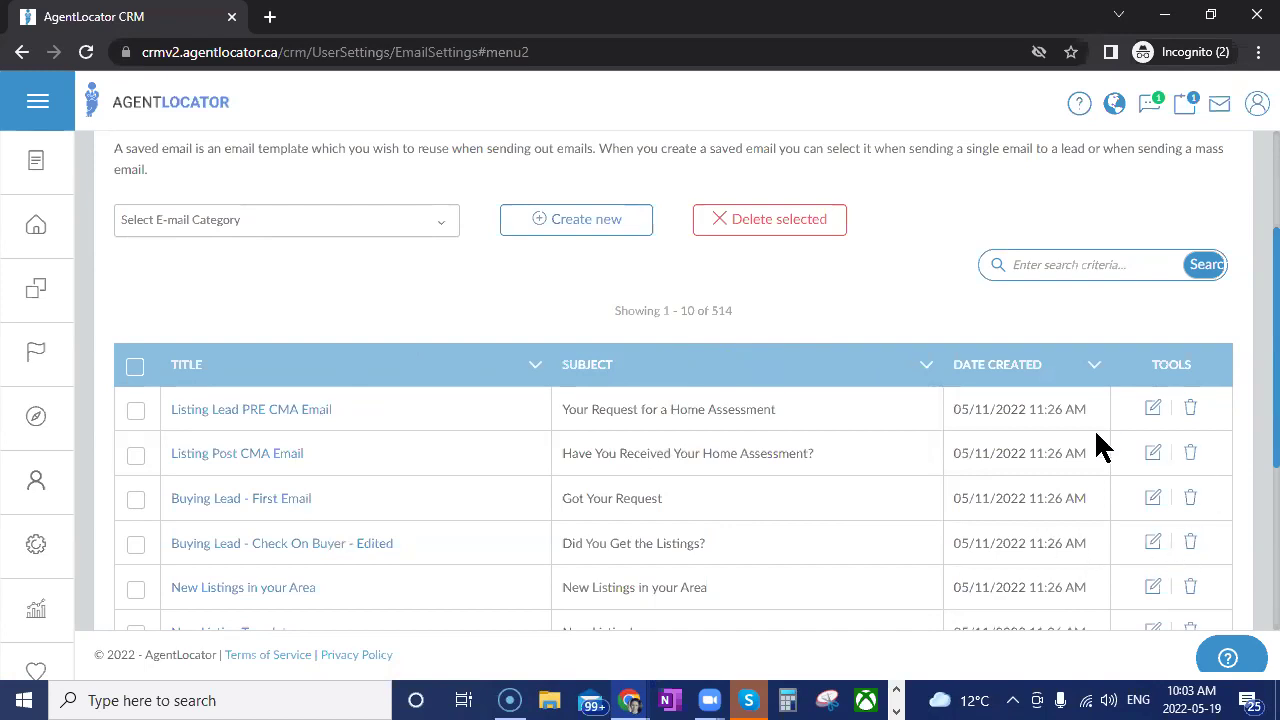
# Open the Listing Lead PRE CMA Email template for editing and examine its content and shortcodes.
pyautogui.click(1153, 410)
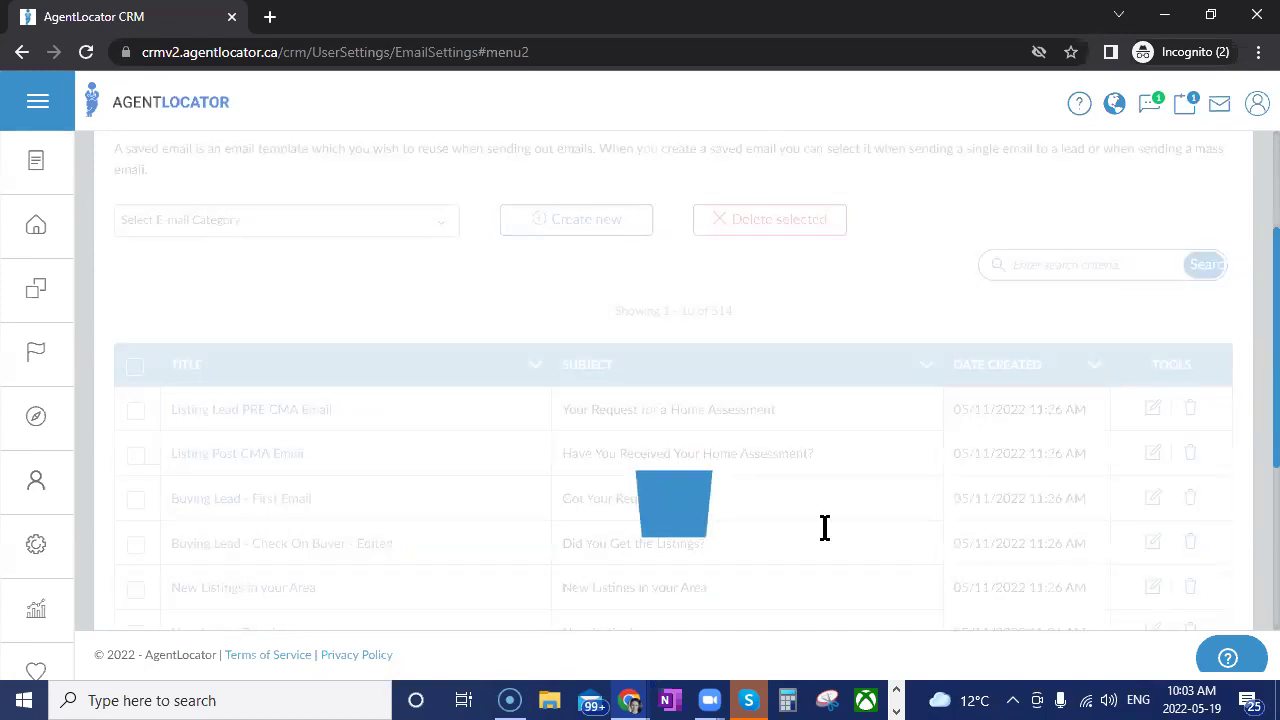
pyautogui.scroll(-2, 753, 498)
pyautogui.scroll(-3, 571, 494)
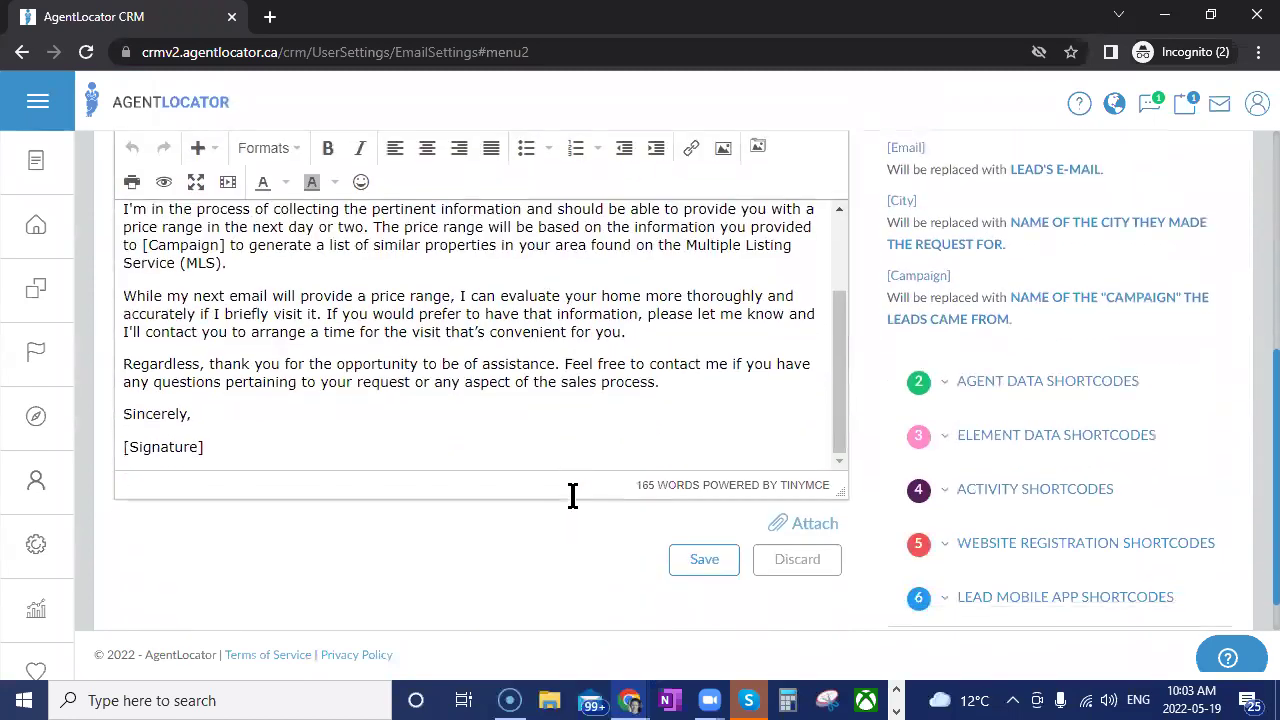
pyautogui.scroll(3, 452, 376)
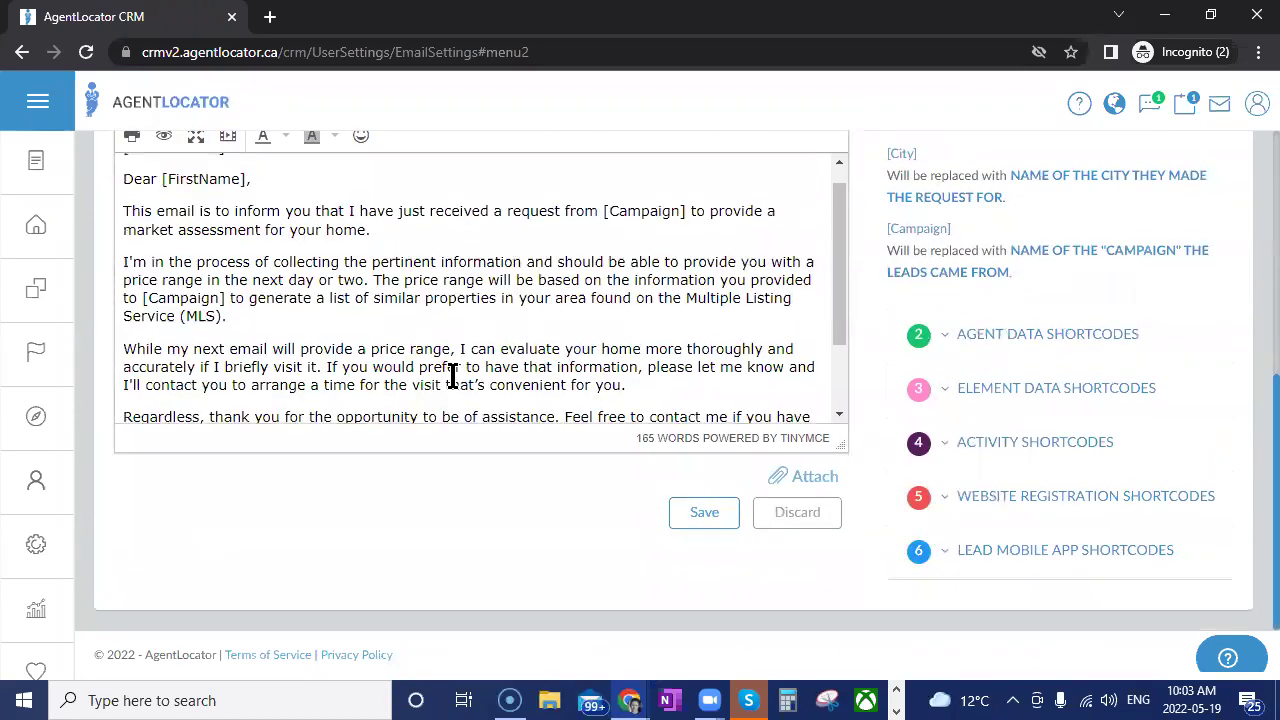
pyautogui.scroll(4, 634, 386)
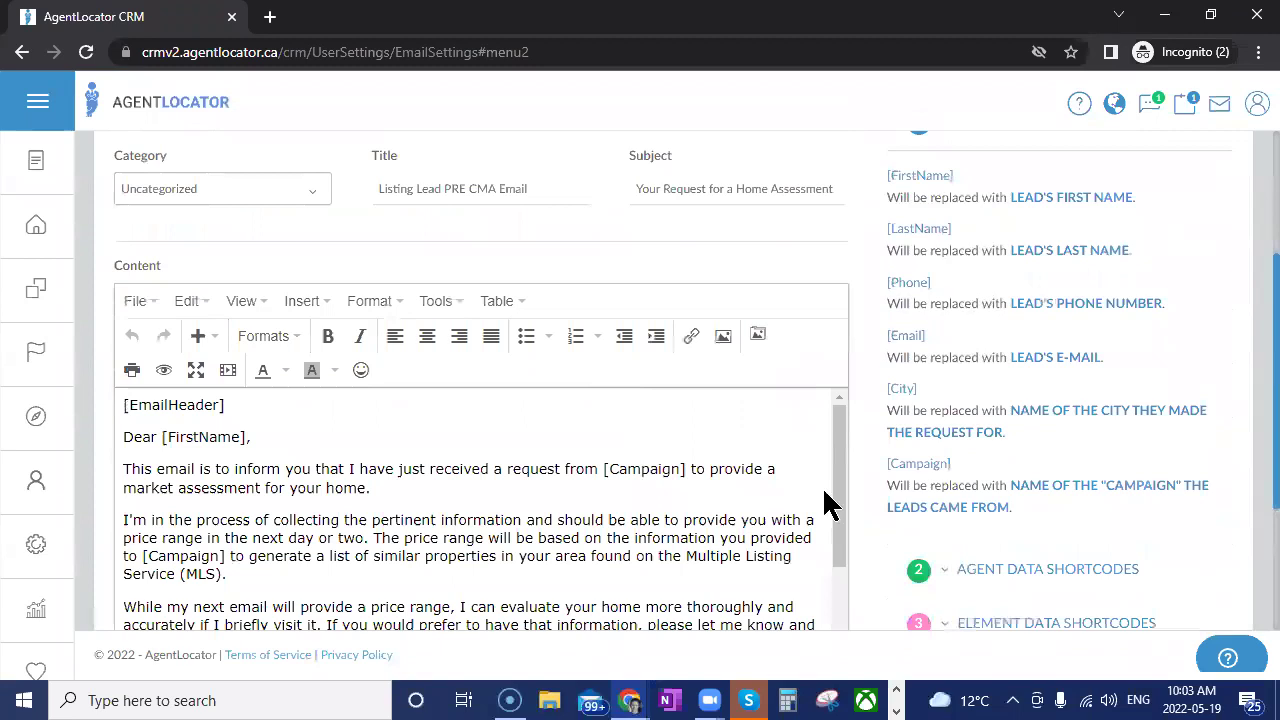
pyautogui.scroll(1, 697, 338)
# Return to the e-mail template list and look through the available templates and e-mail categories.
pyautogui.click(270, 255)
pyautogui.scroll(-3, 355, 481)
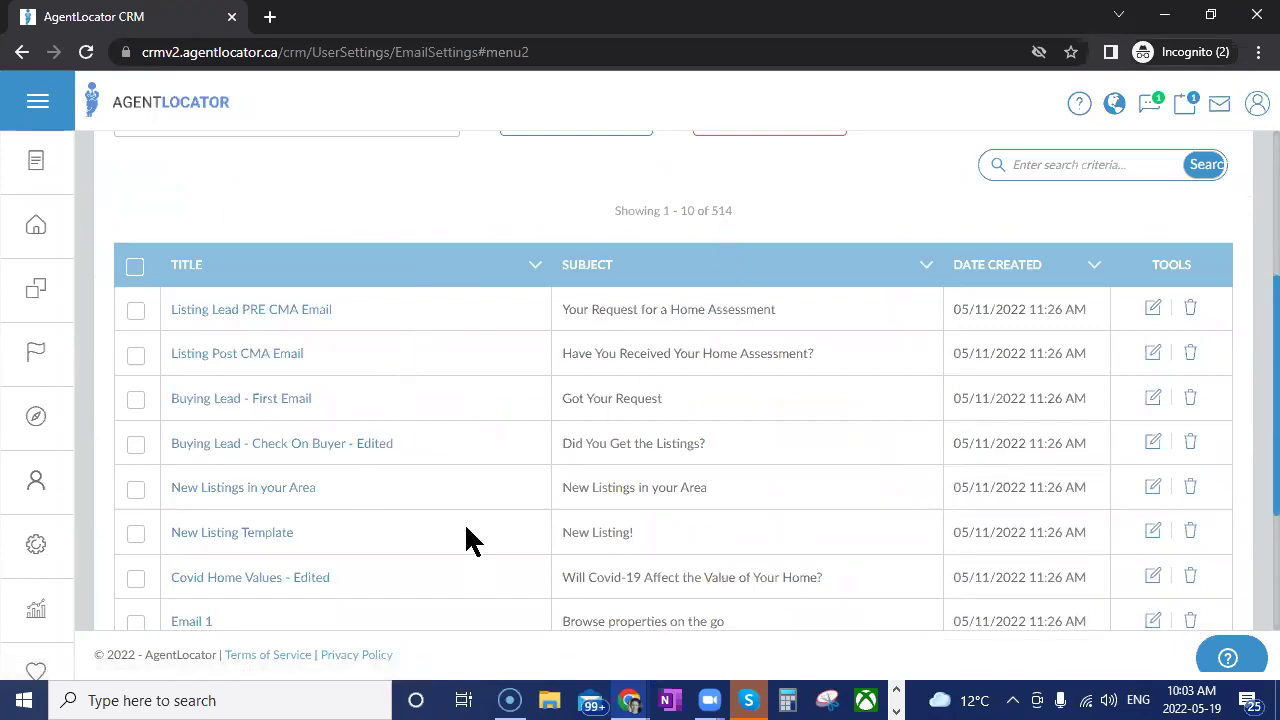
pyautogui.scroll(2, 440, 528)
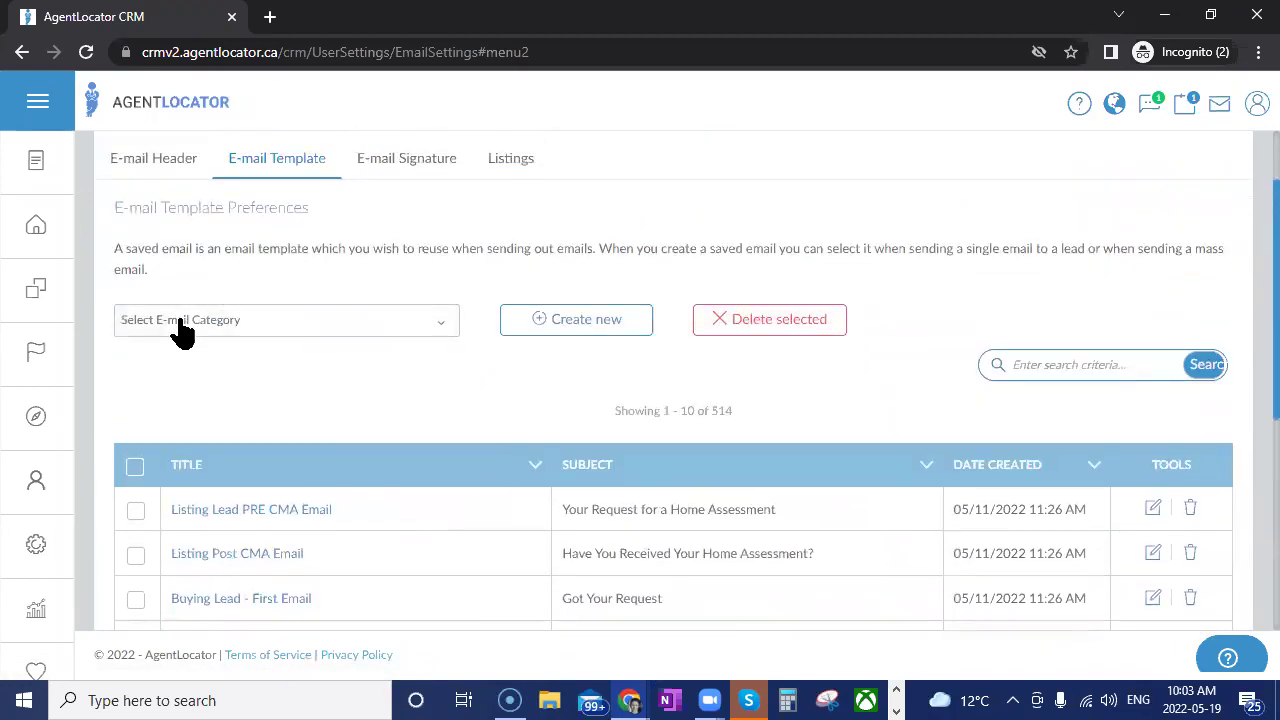
pyautogui.click(236, 328)
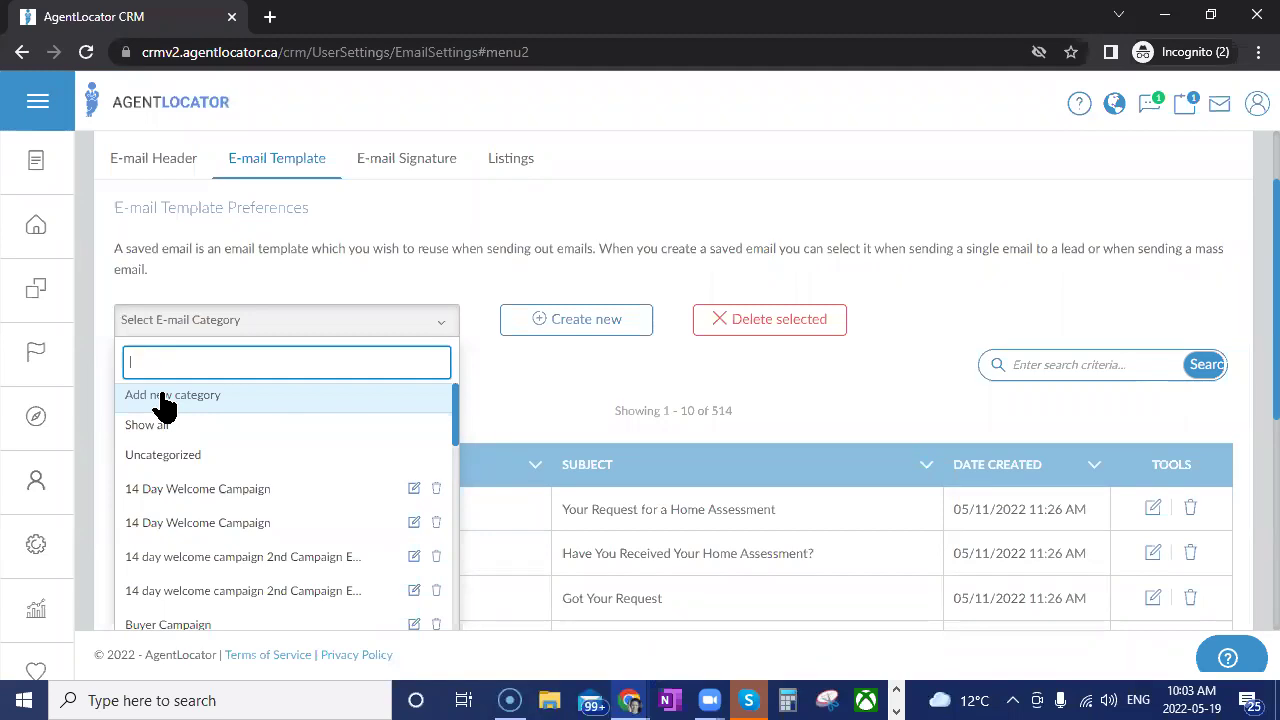
pyautogui.click(556, 378)
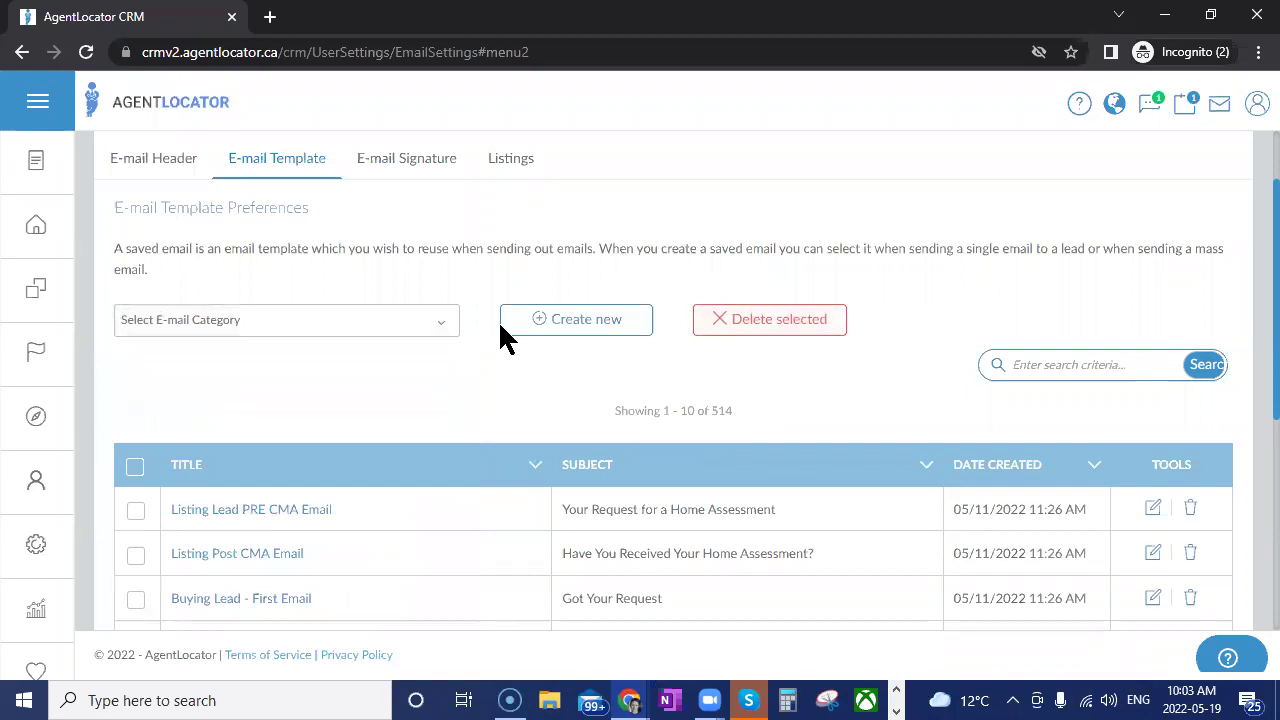
# Start a new e-mail template and add a new template category named Test Category.
pyautogui.click(598, 330)
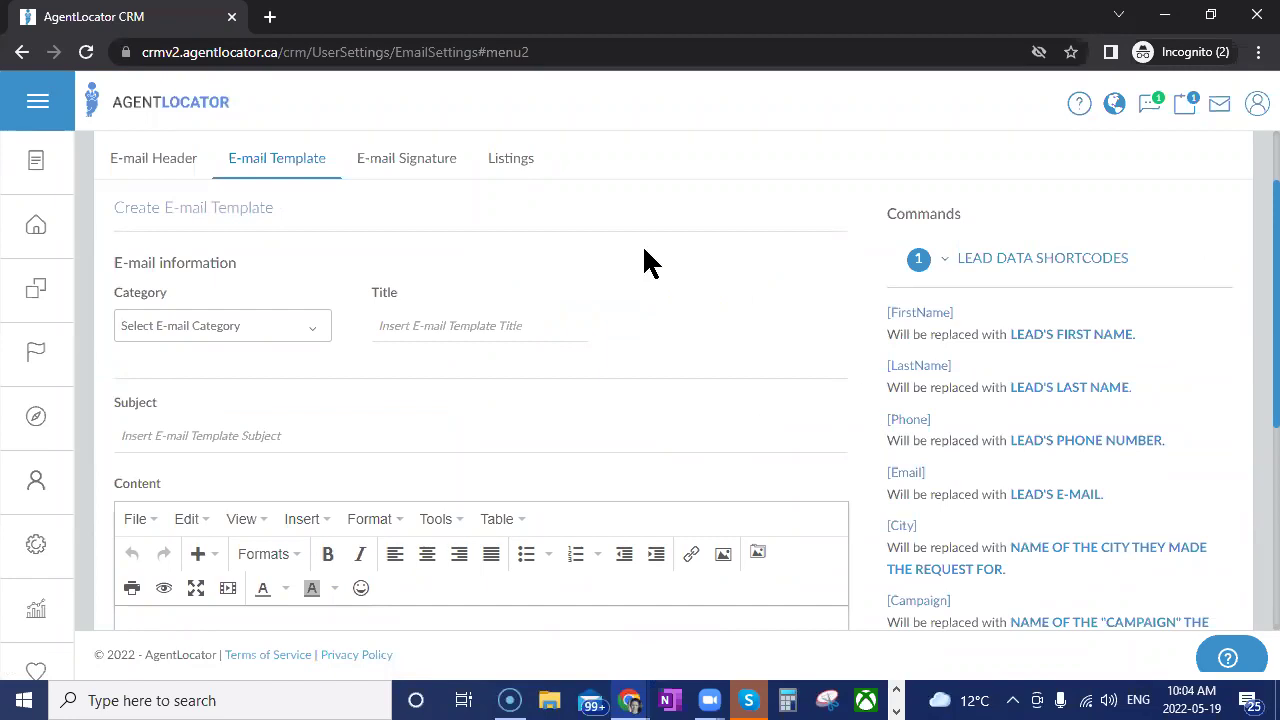
pyautogui.click(240, 340)
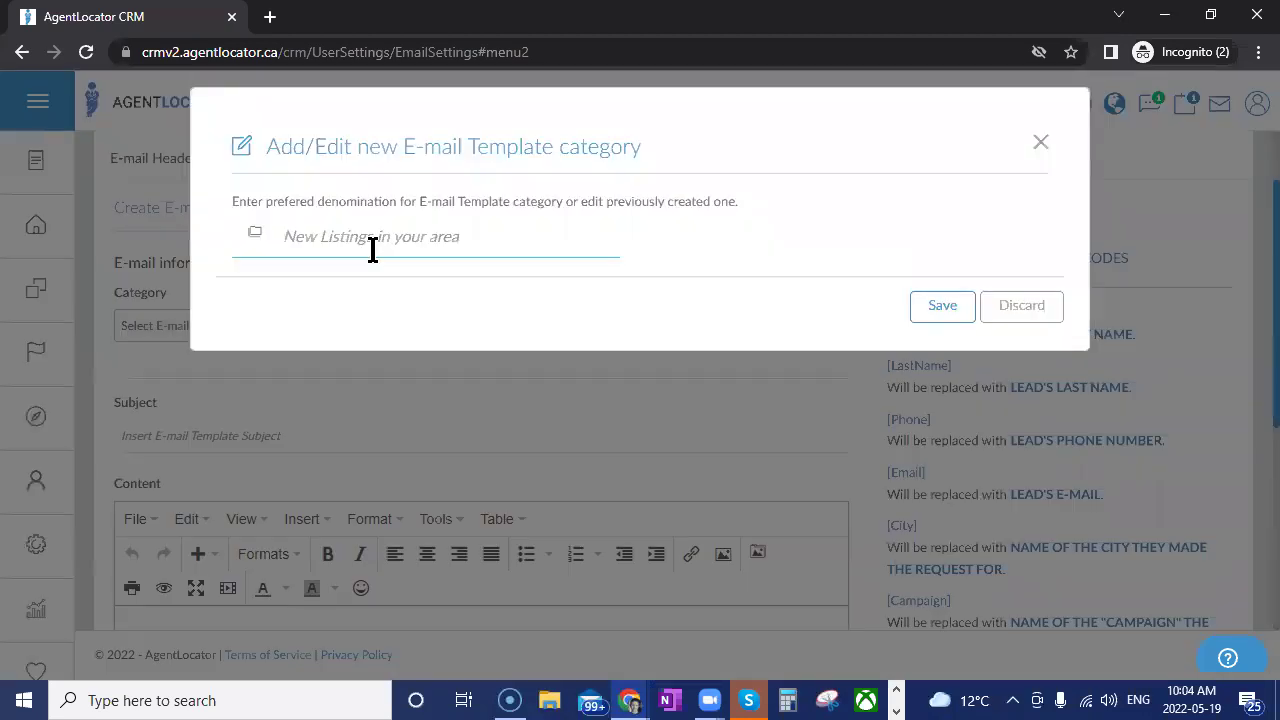
pyautogui.write('Test Category')
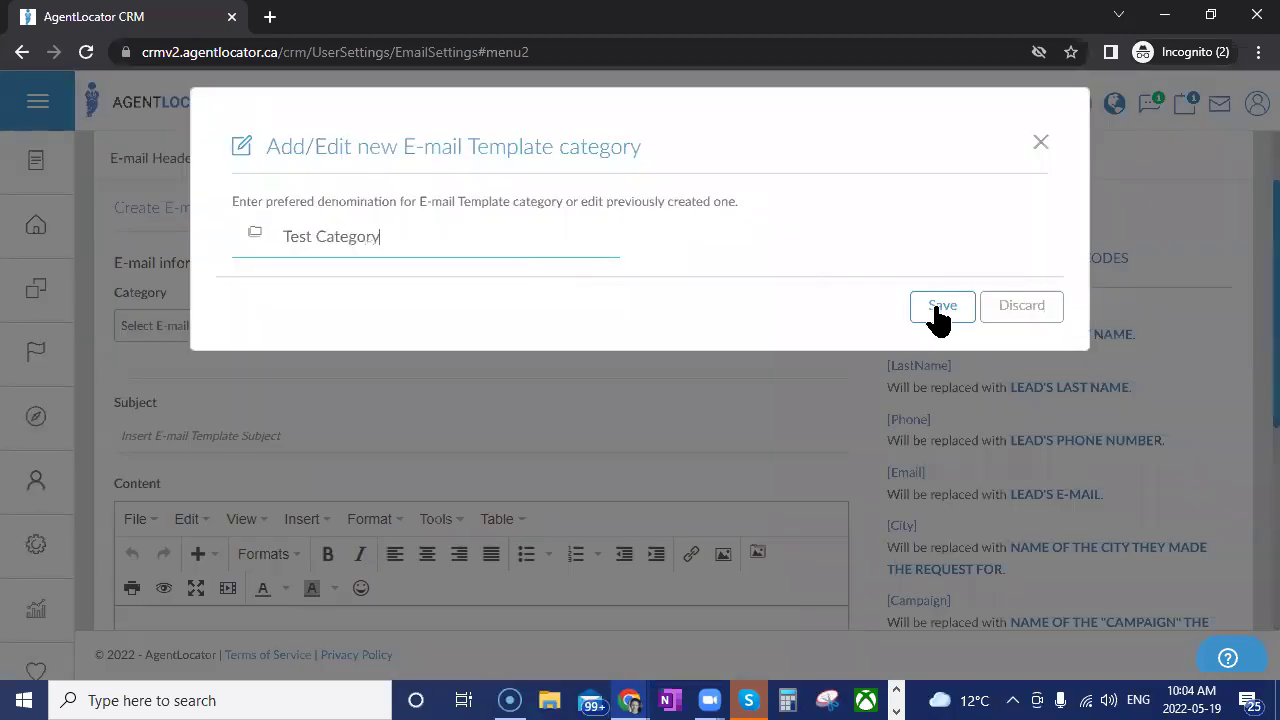
pyautogui.click(942, 306)
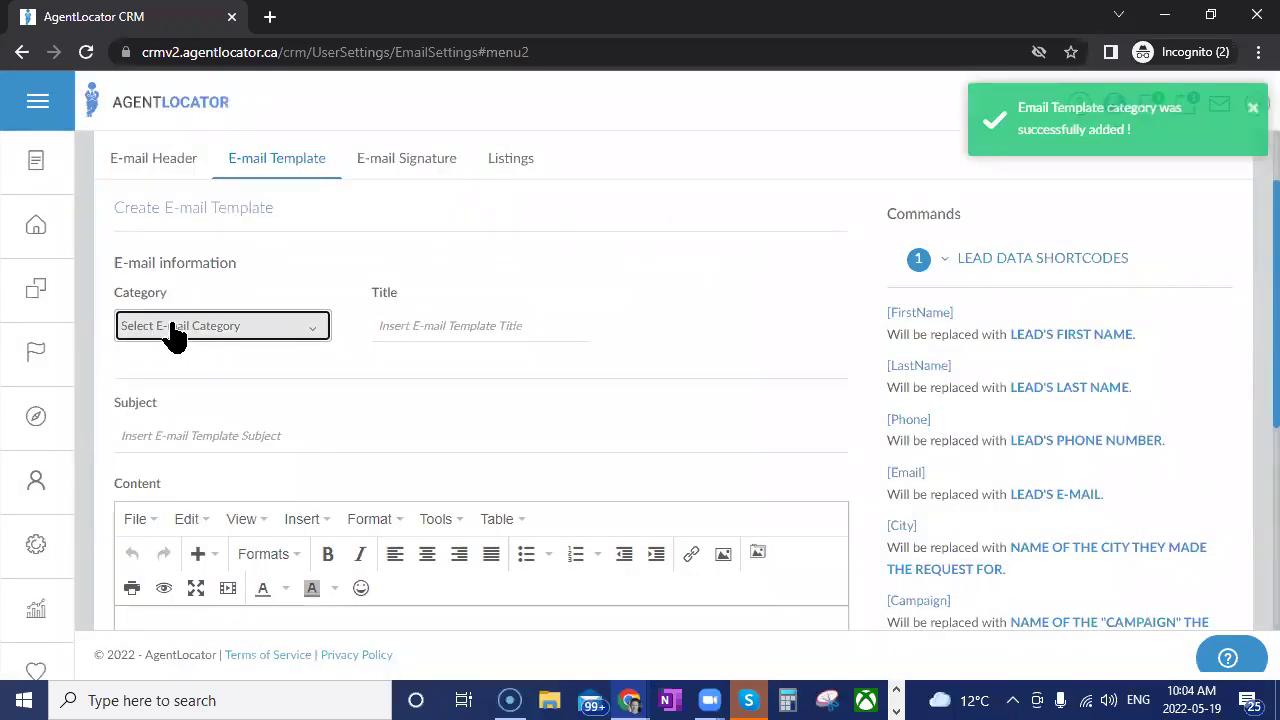
# Assign the new template to Test Category and give it the title Test Title.
pyautogui.click(173, 333)
pyautogui.scroll(-10, 240, 365)
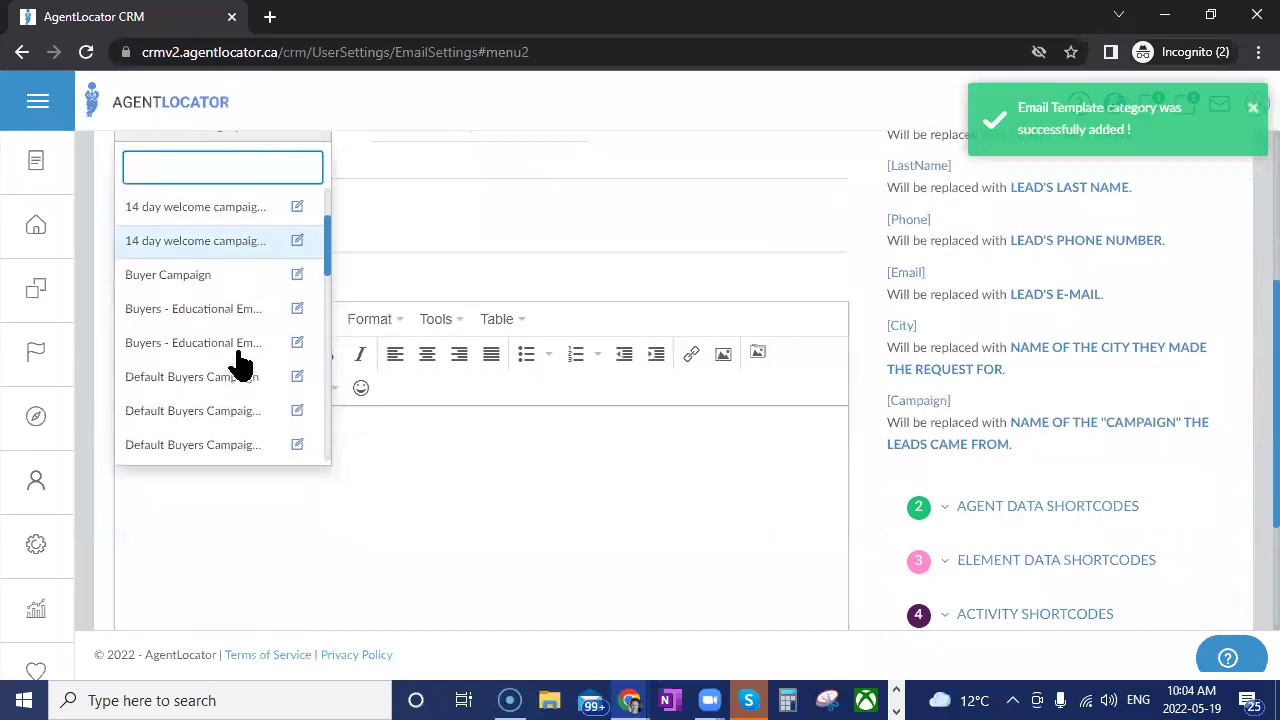
pyautogui.click(196, 445)
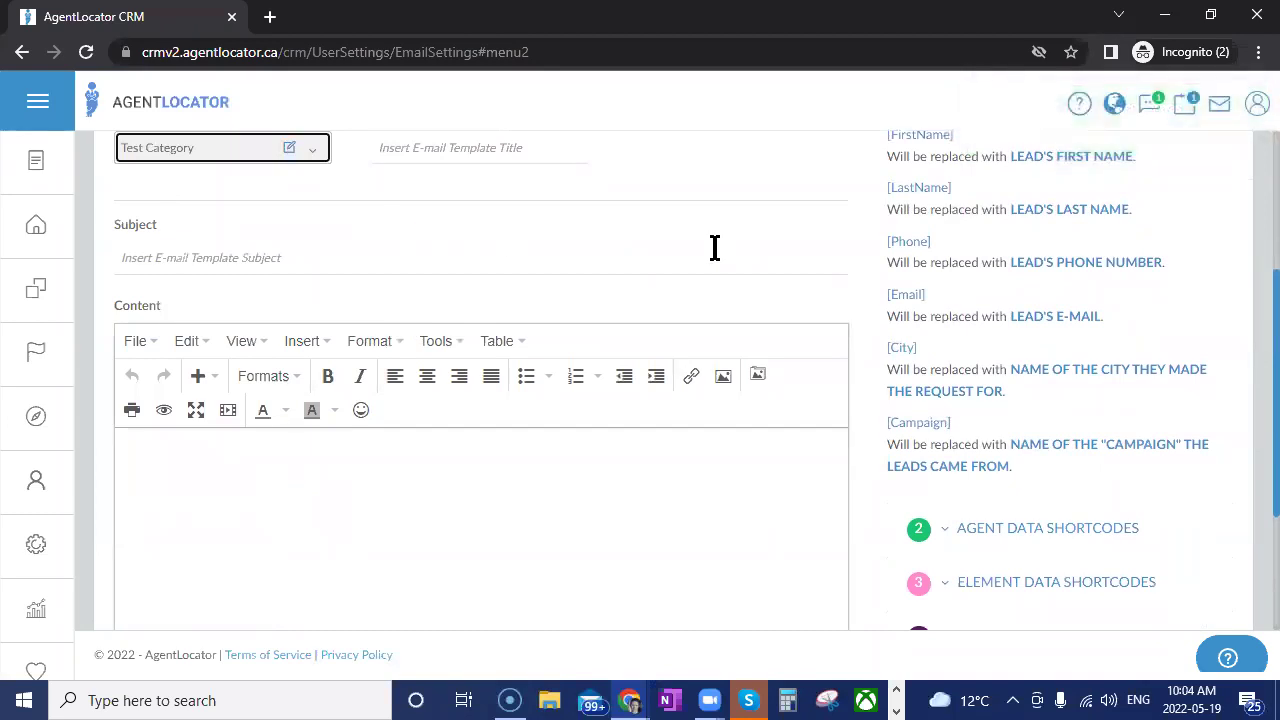
pyautogui.scroll(1, 700, 249)
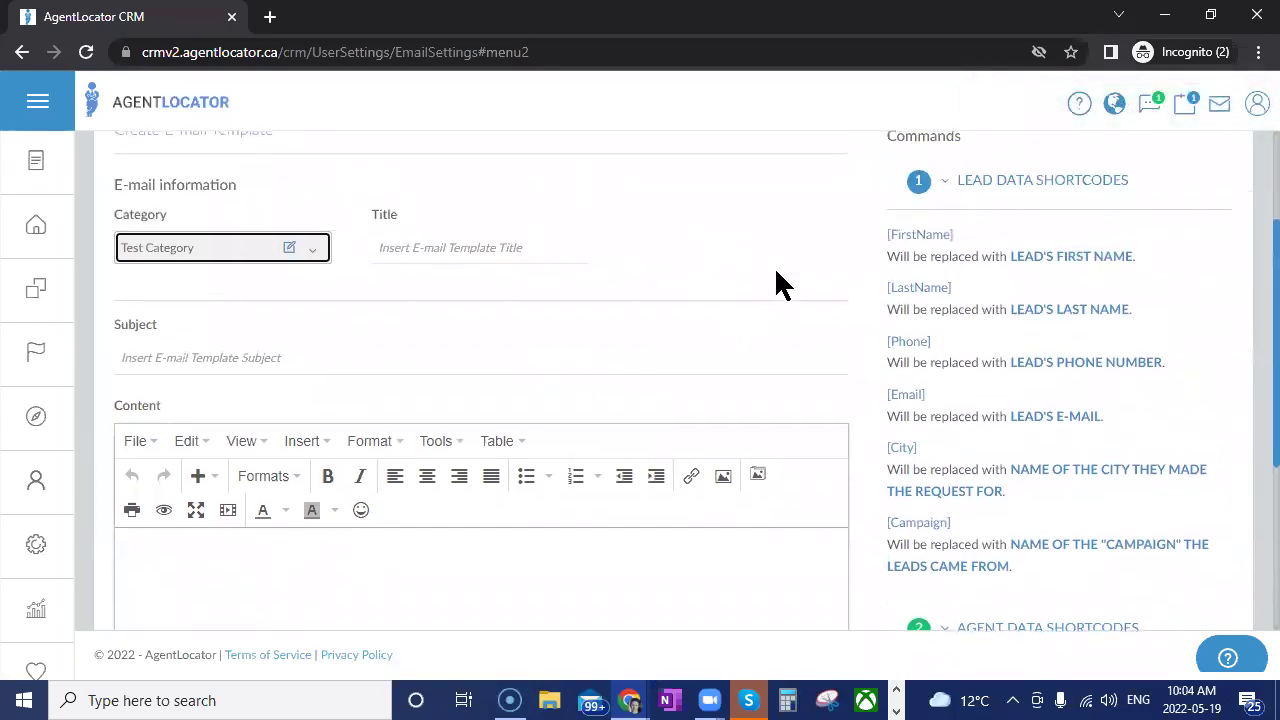
pyautogui.click(479, 254)
pyautogui.write('Test ')
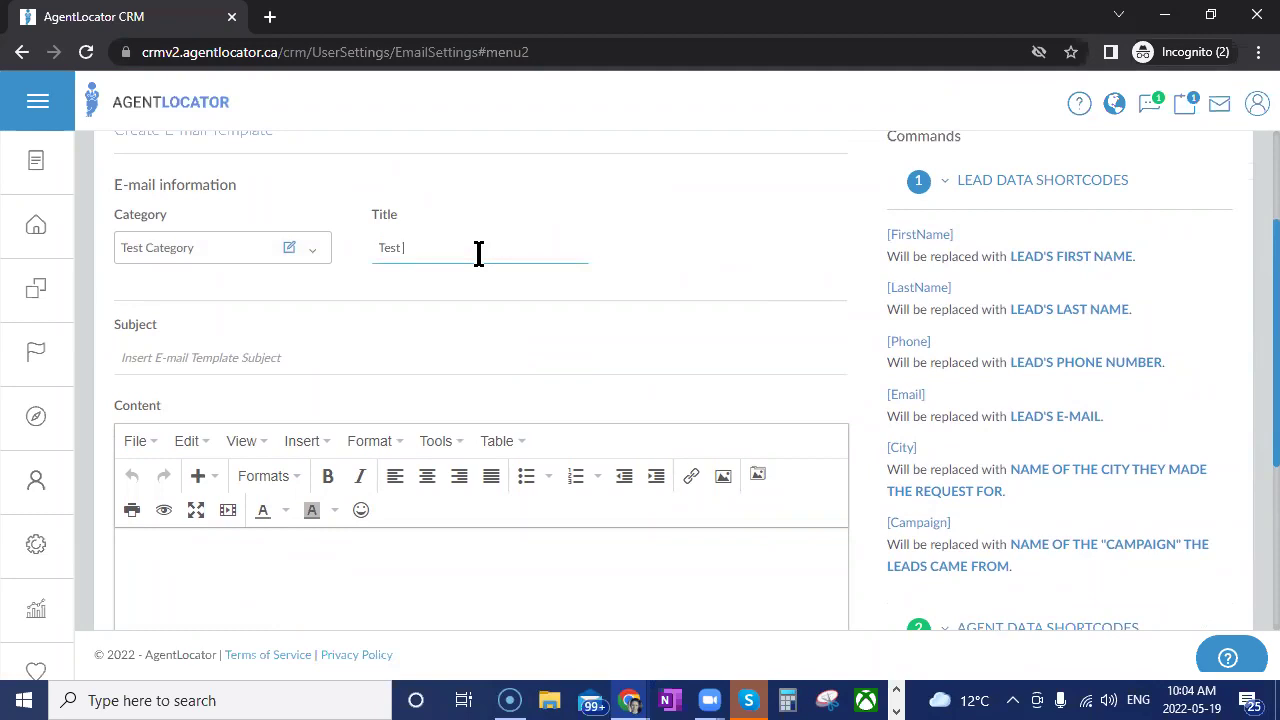
pyautogui.write('Title')
# Examine the lead data shortcodes available for the new template and what each one is replaced with.
pyautogui.scroll(-1, 876, 414)
pyautogui.scroll(2, 890, 412)
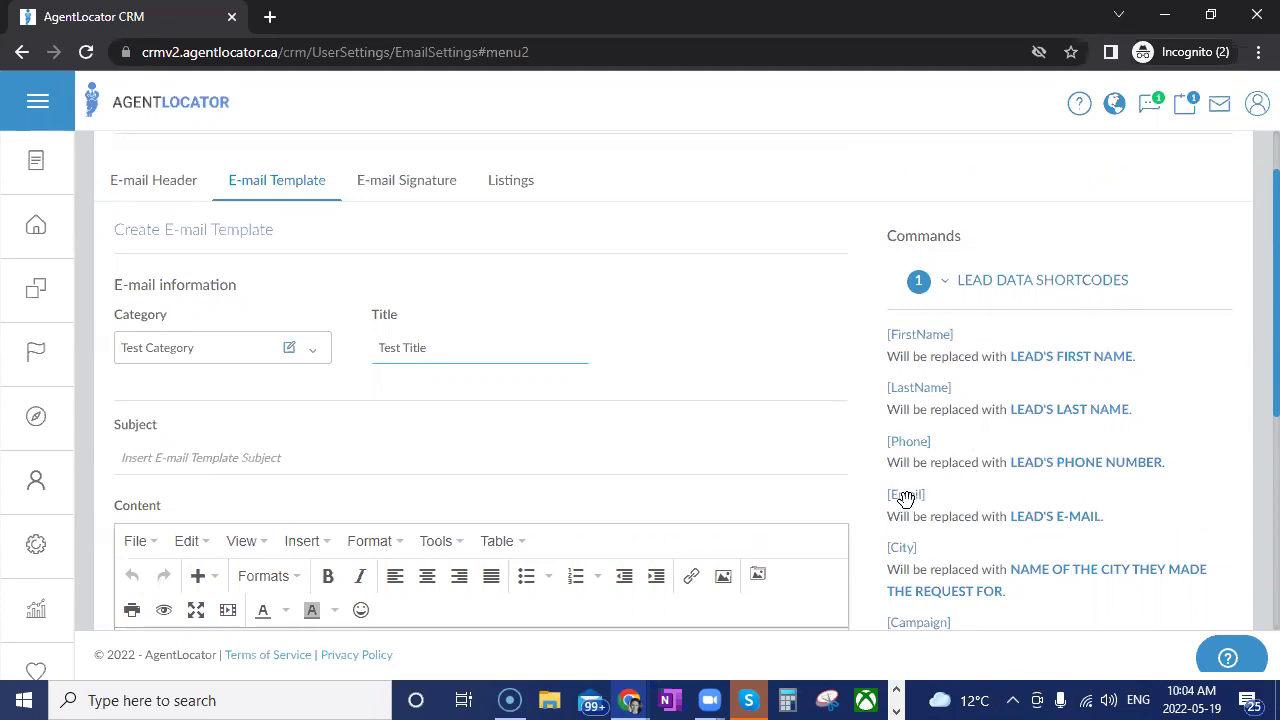
pyautogui.scroll(-2, 1035, 495)
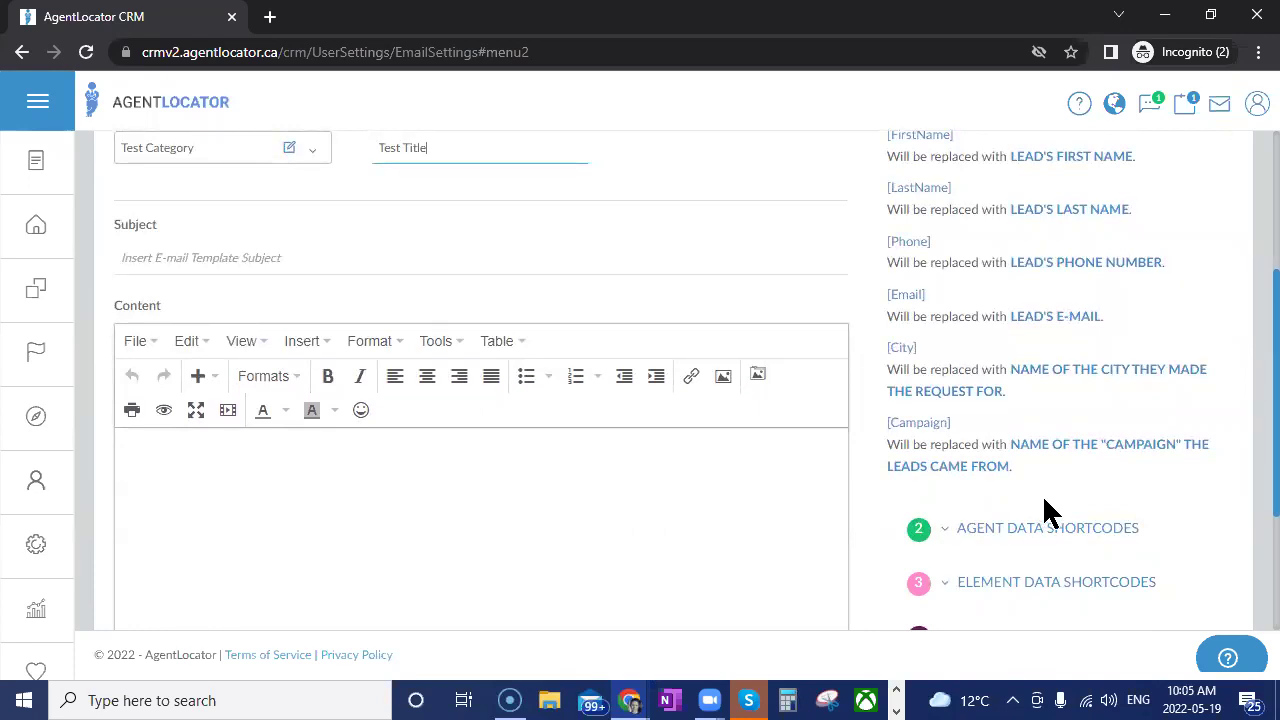
pyautogui.scroll(1, 1045, 512)
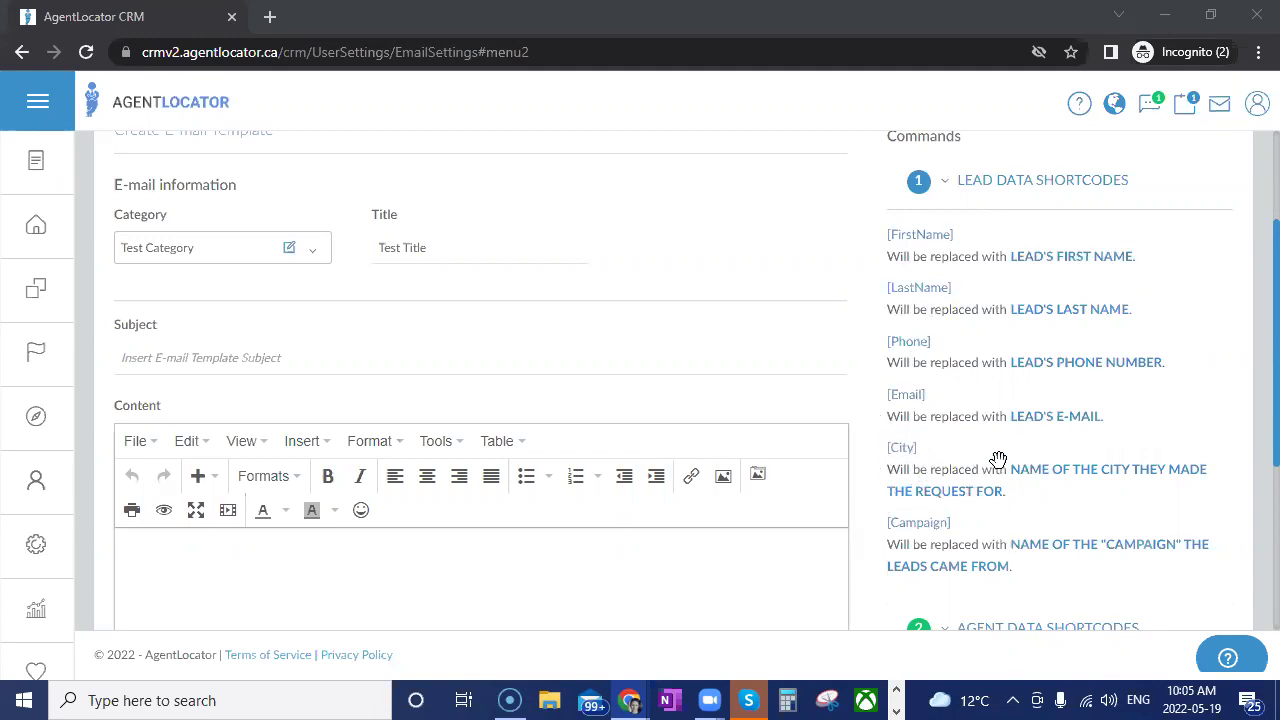
pyautogui.scroll(-2, 998, 460)
pyautogui.scroll(1, 1012, 530)
pyautogui.scroll(2, 980, 510)
pyautogui.scroll(-3, 820, 505)
# Begin the template content with the greeting "Hi [FirstName]," using the lead's first name shortcode, followed by a new line.
pyautogui.click(417, 484)
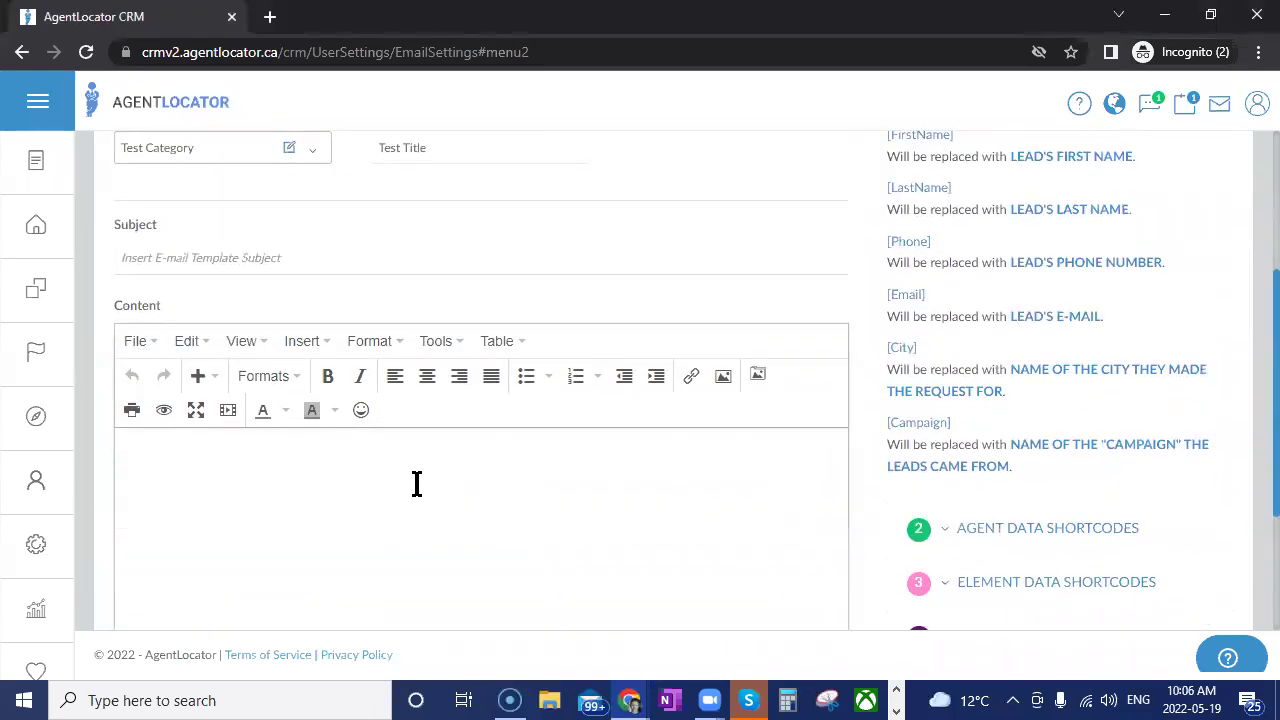
pyautogui.write('Hi')
pyautogui.scroll(1, 771, 360)
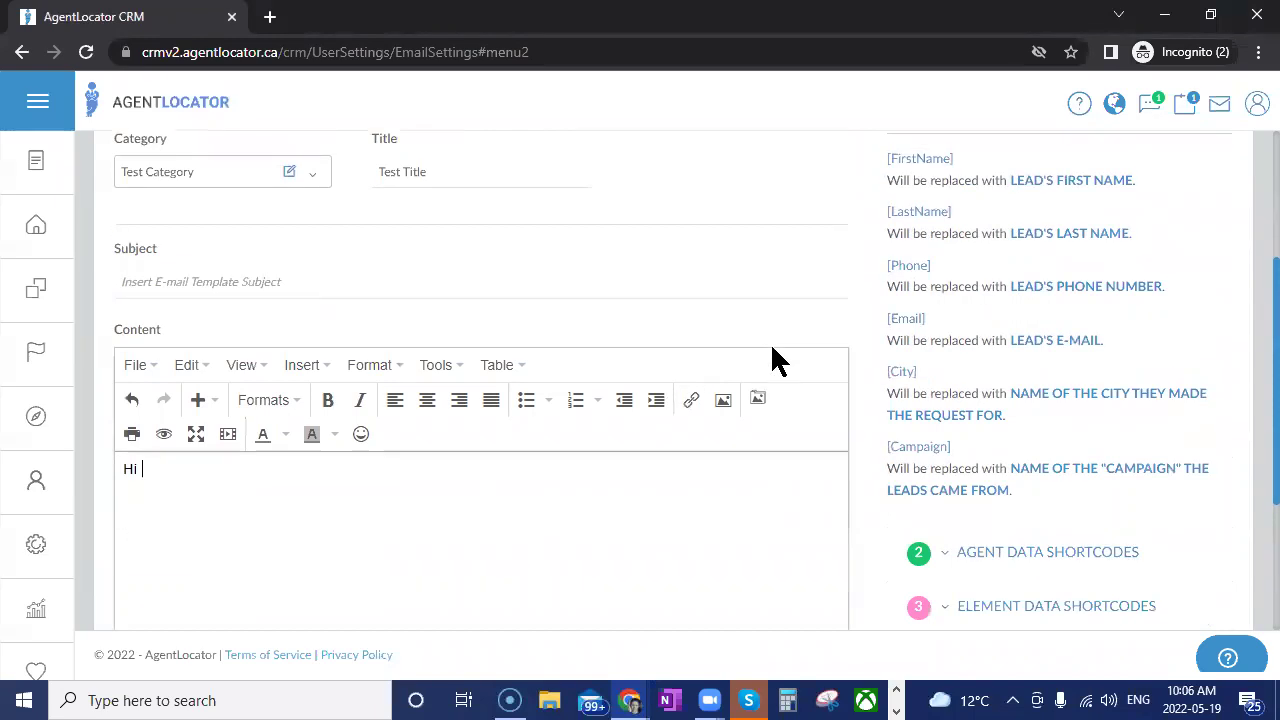
pyautogui.moveTo(920, 235); pyautogui.dragTo(224, 550)
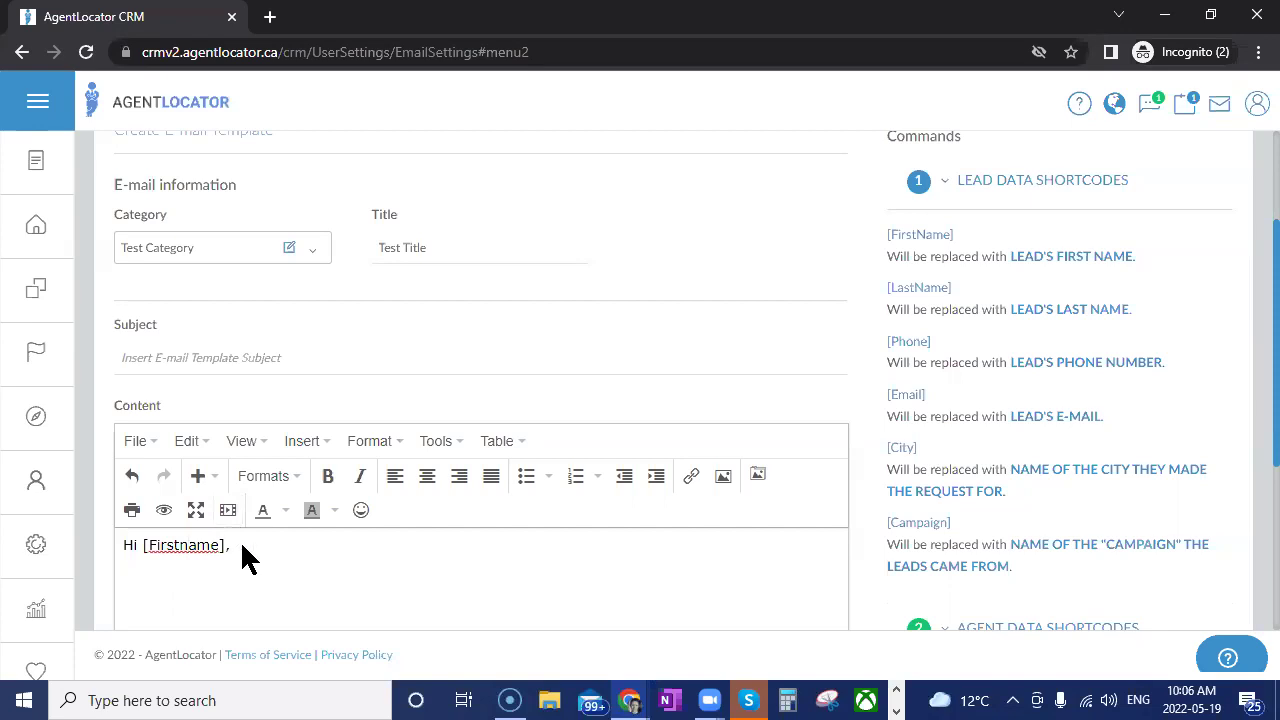
pyautogui.press('BackSpace')
pyautogui.write('N')
pyautogui.click(267, 560)
pyautogui.press('Return')
# Collapse the lead data shortcodes and examine the main agent and listing agent shortcodes within the agent data group.
pyautogui.click(948, 186)
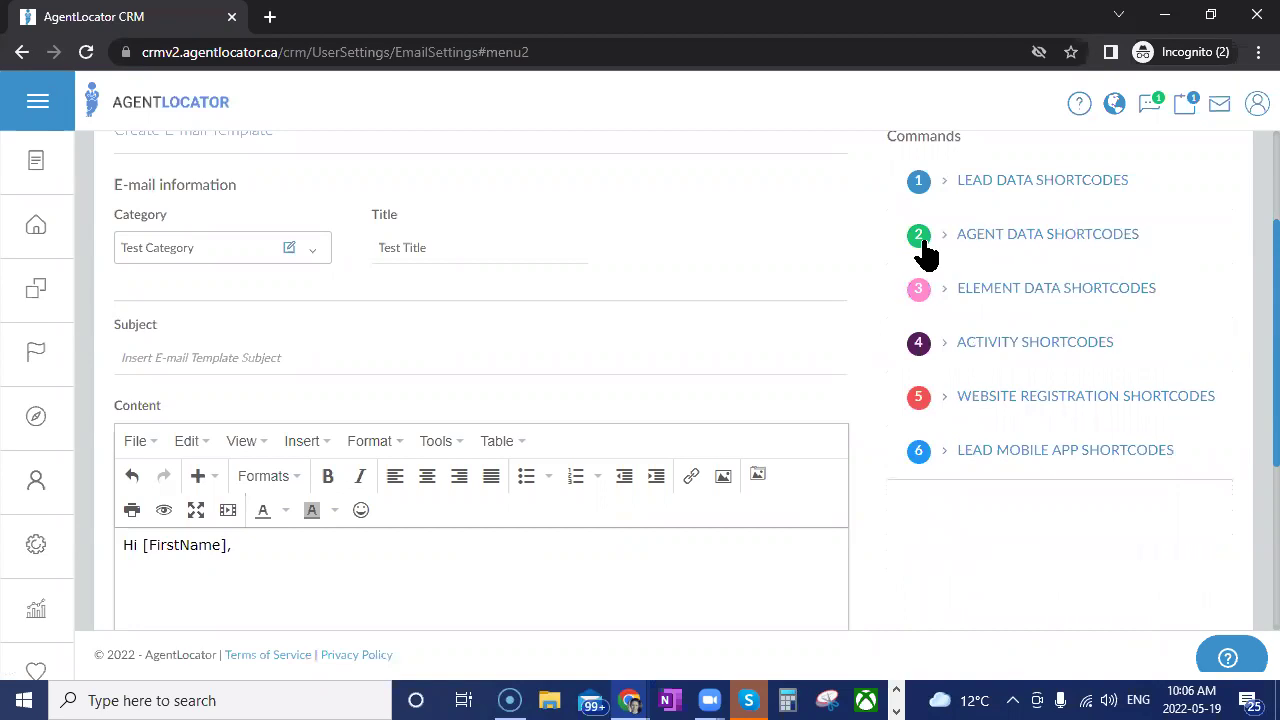
pyautogui.click(957, 245)
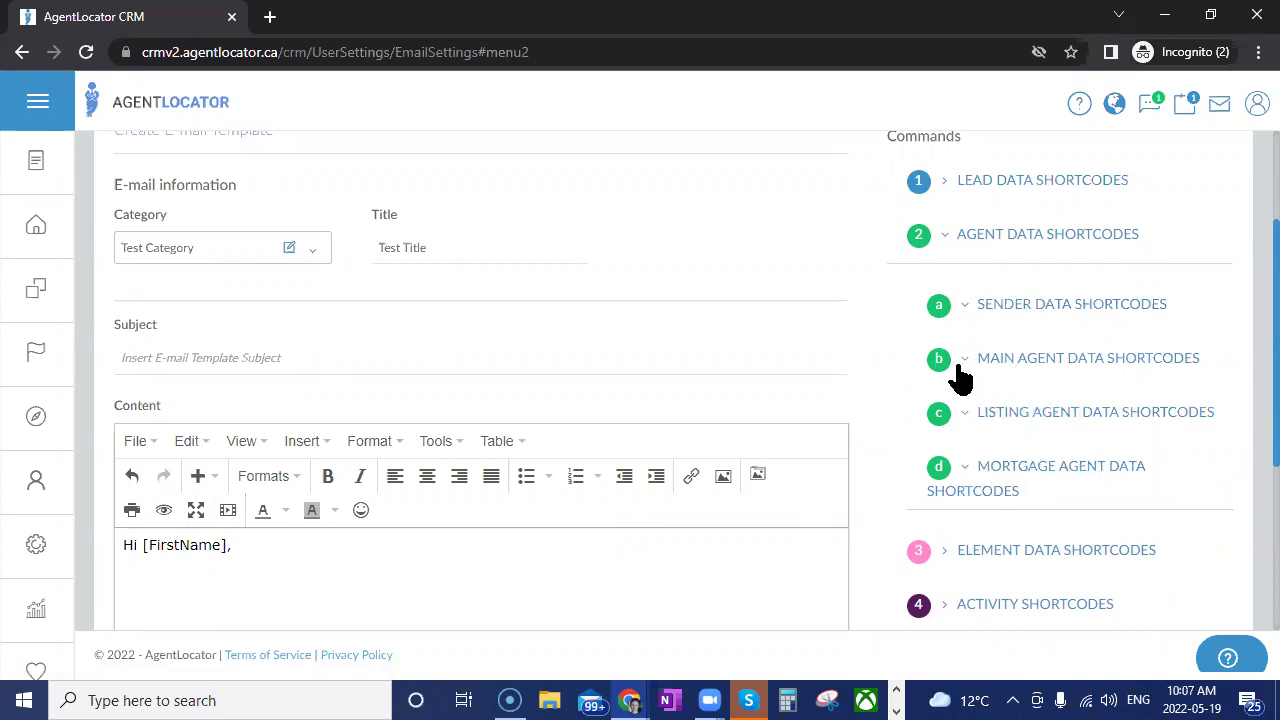
pyautogui.click(1130, 360)
pyautogui.scroll(-1, 1114, 414)
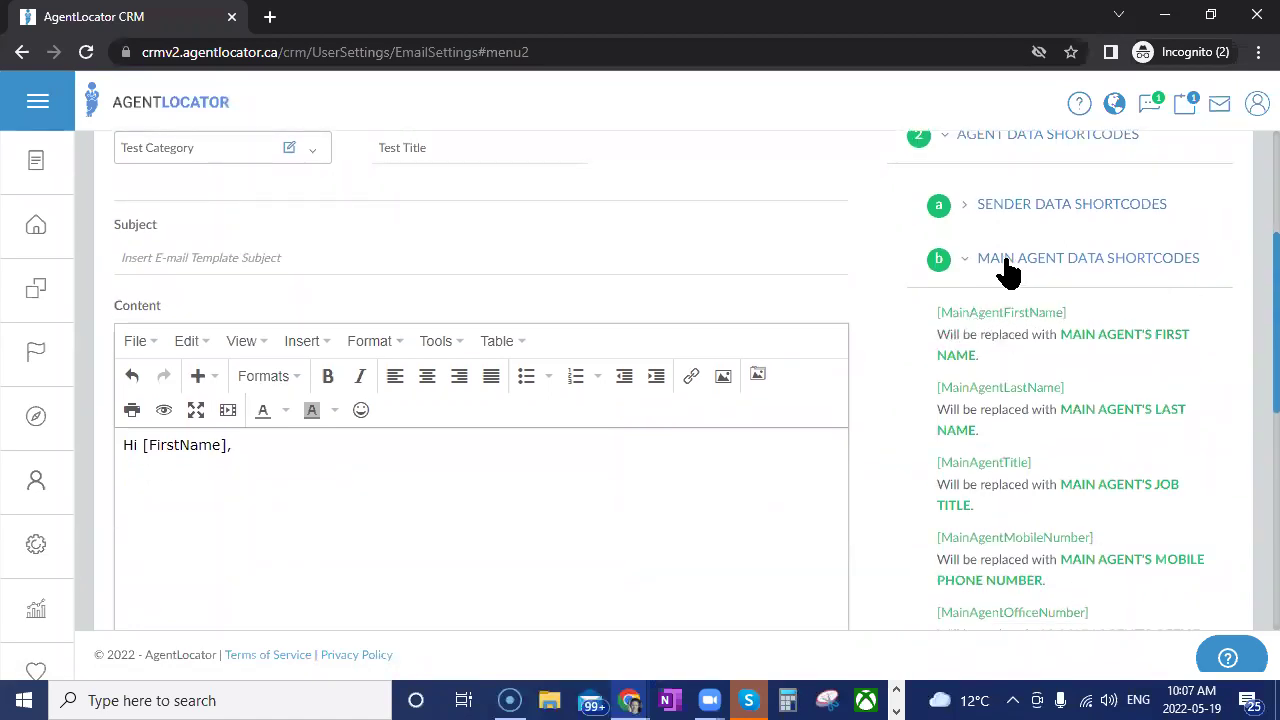
pyautogui.click(968, 259)
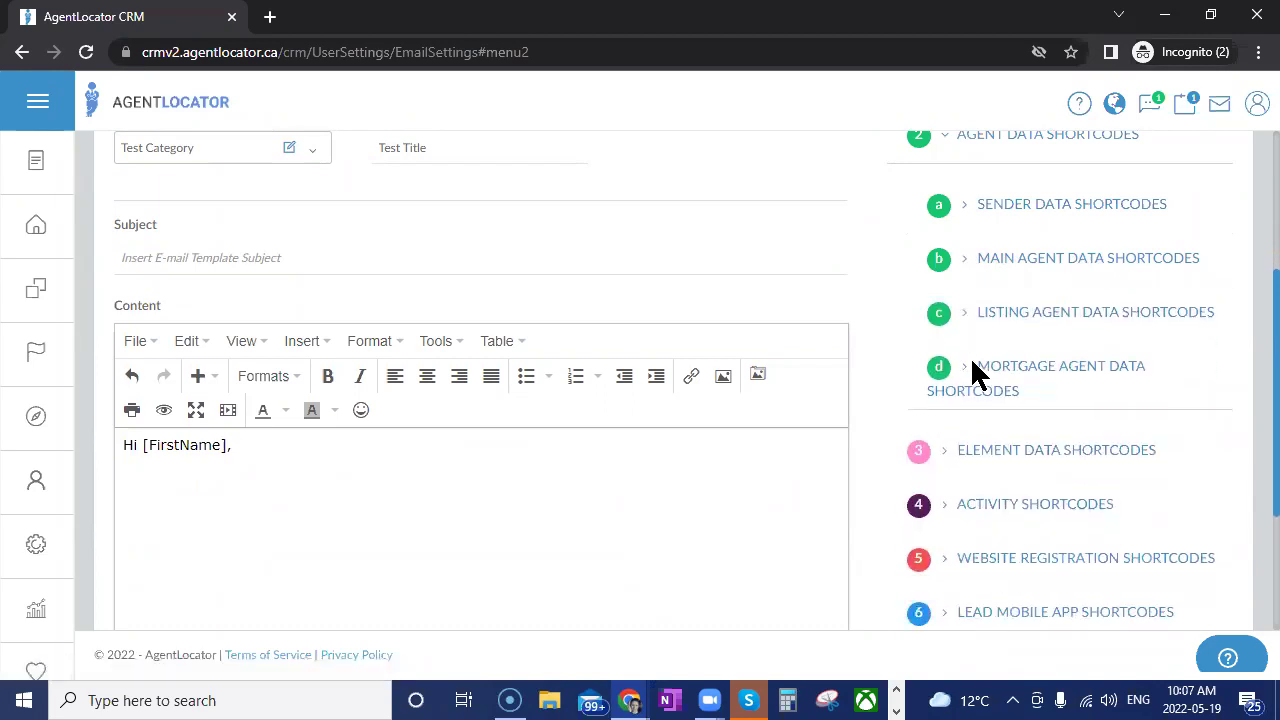
pyautogui.click(967, 313)
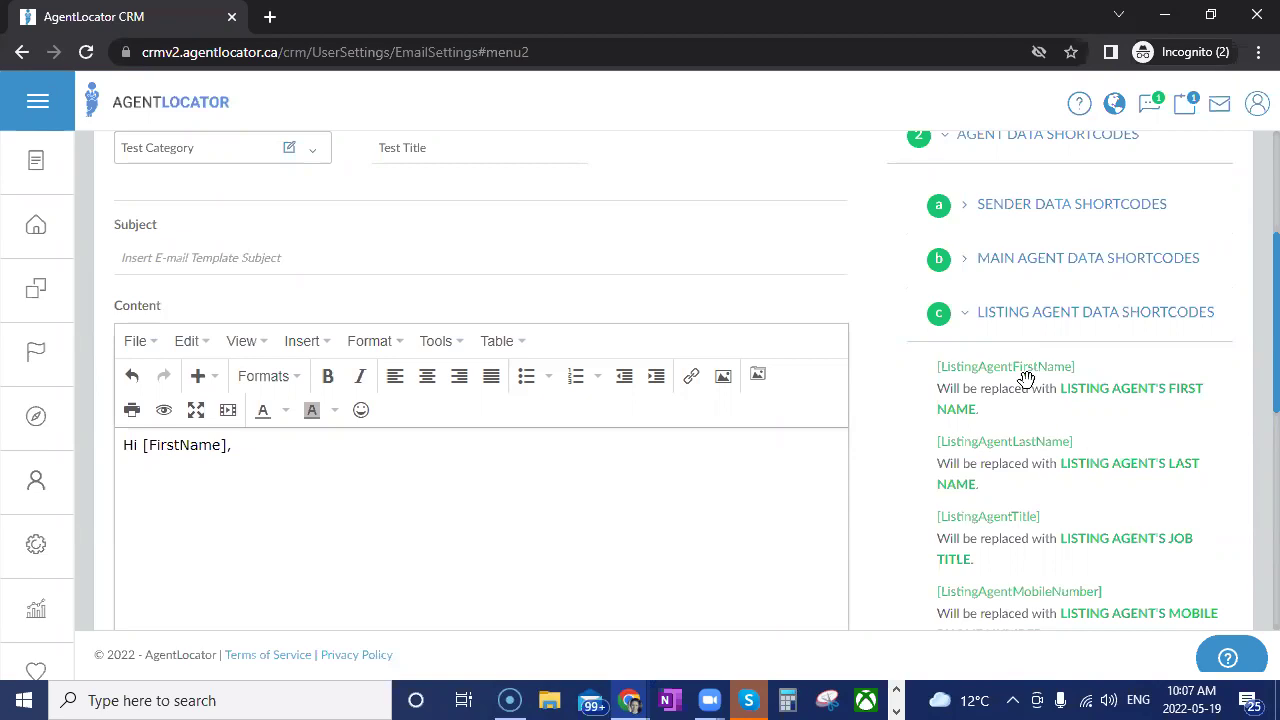
pyautogui.click(968, 318)
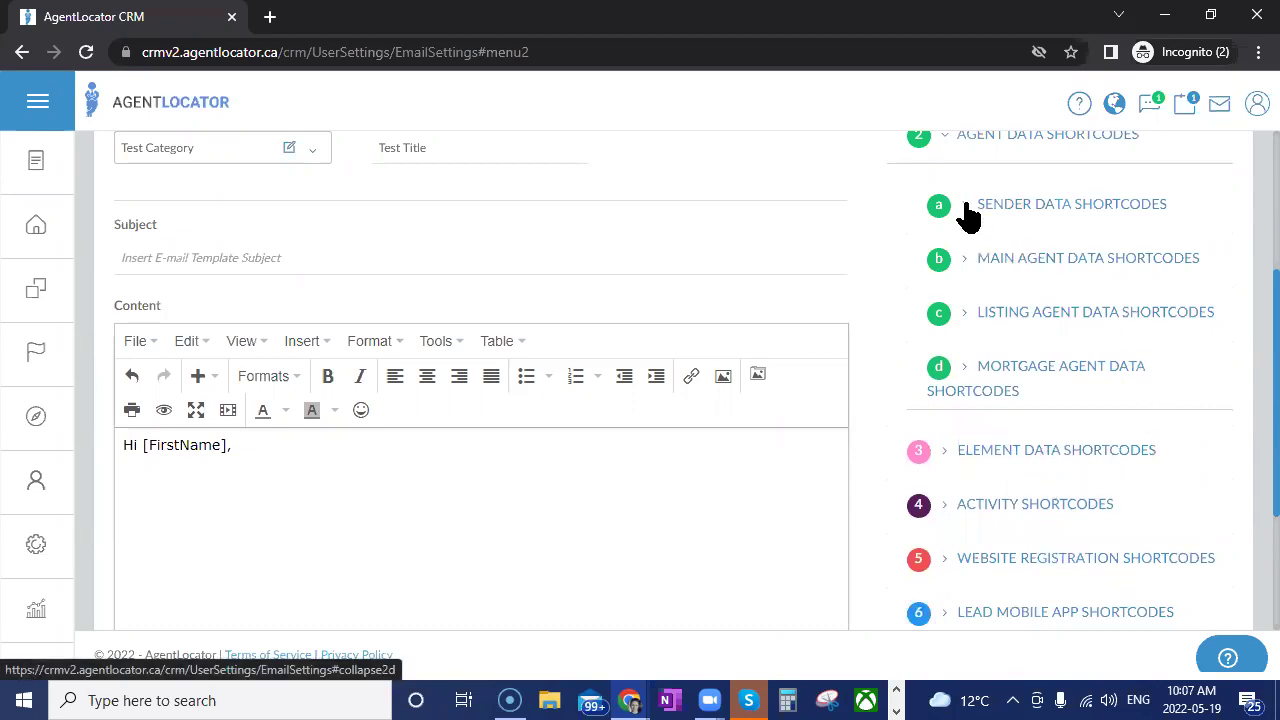
# Insert the [Signature] shortcode from the sender data shortcodes into the template content below the greeting.
pyautogui.click(1000, 208)
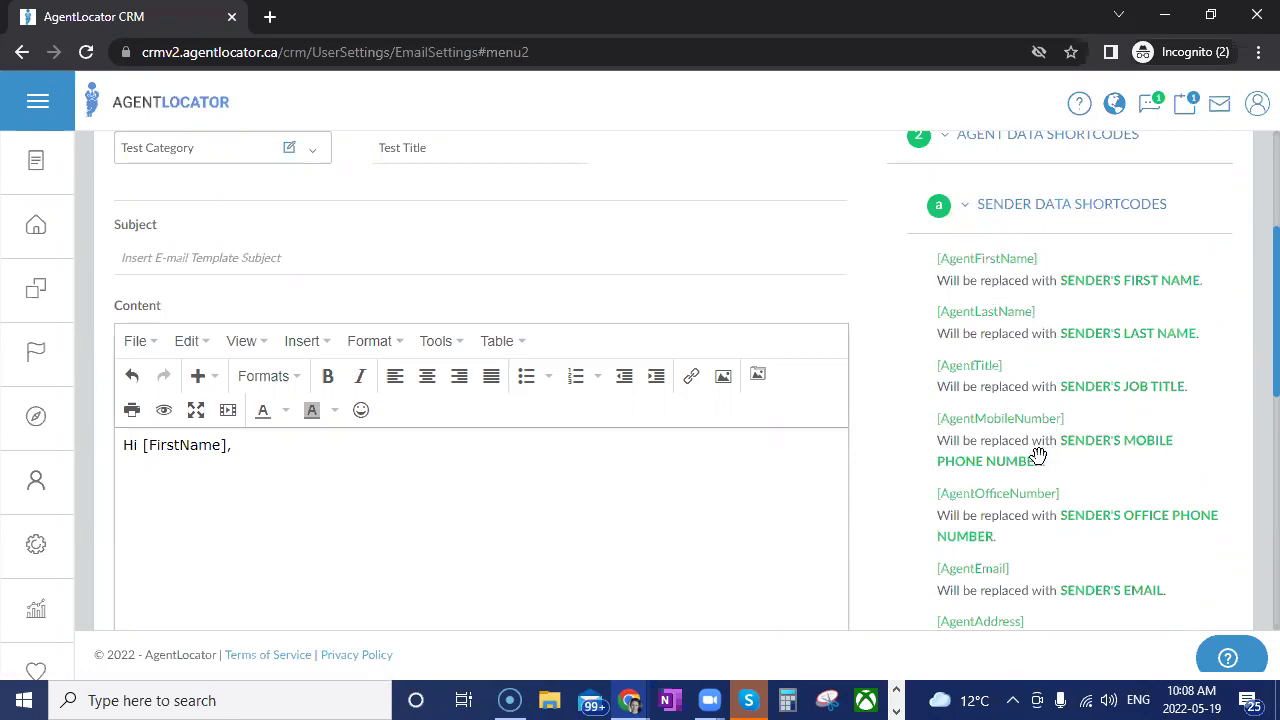
pyautogui.scroll(-2, 1096, 455)
pyautogui.scroll(-1, 1092, 478)
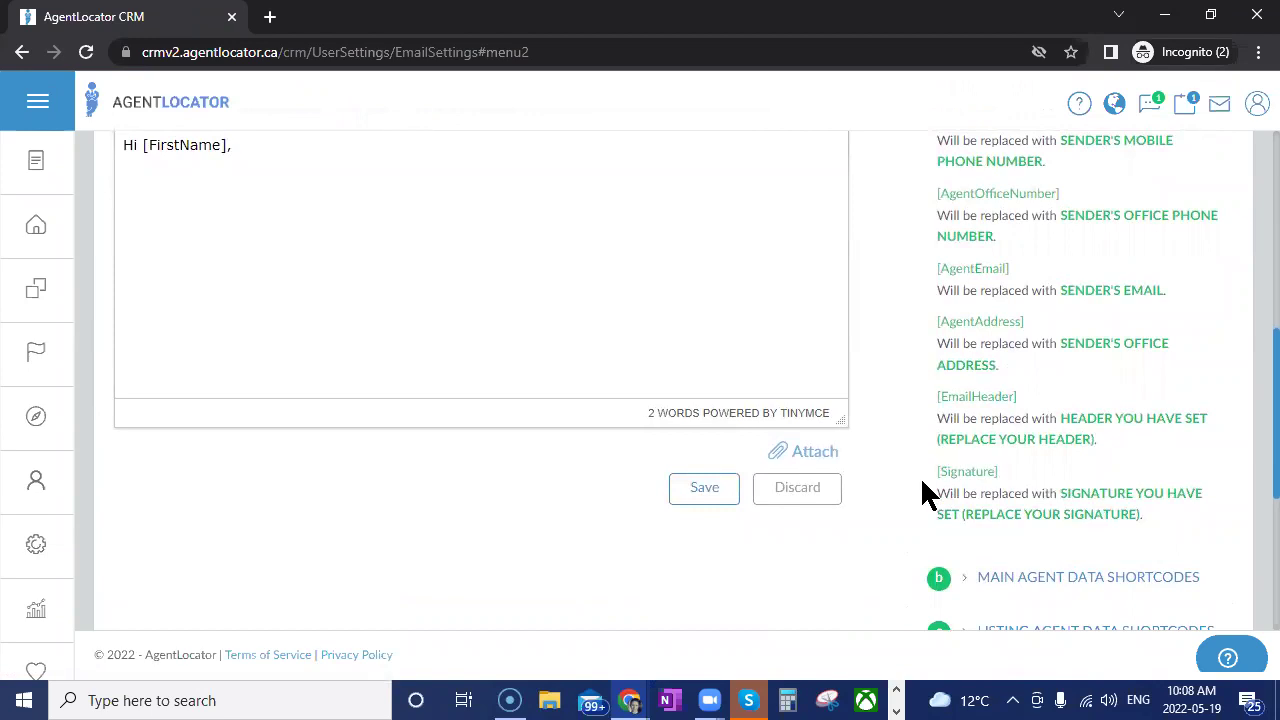
pyautogui.moveTo(973, 485)
pyautogui.mouseDown()
pyautogui.moveTo(266, 306)
pyautogui.moveTo(257, 286)
pyautogui.moveTo(503, 370)
pyautogui.mouseUp()
pyautogui.scroll(1, 909, 418)
pyautogui.scroll(4, 1106, 416)
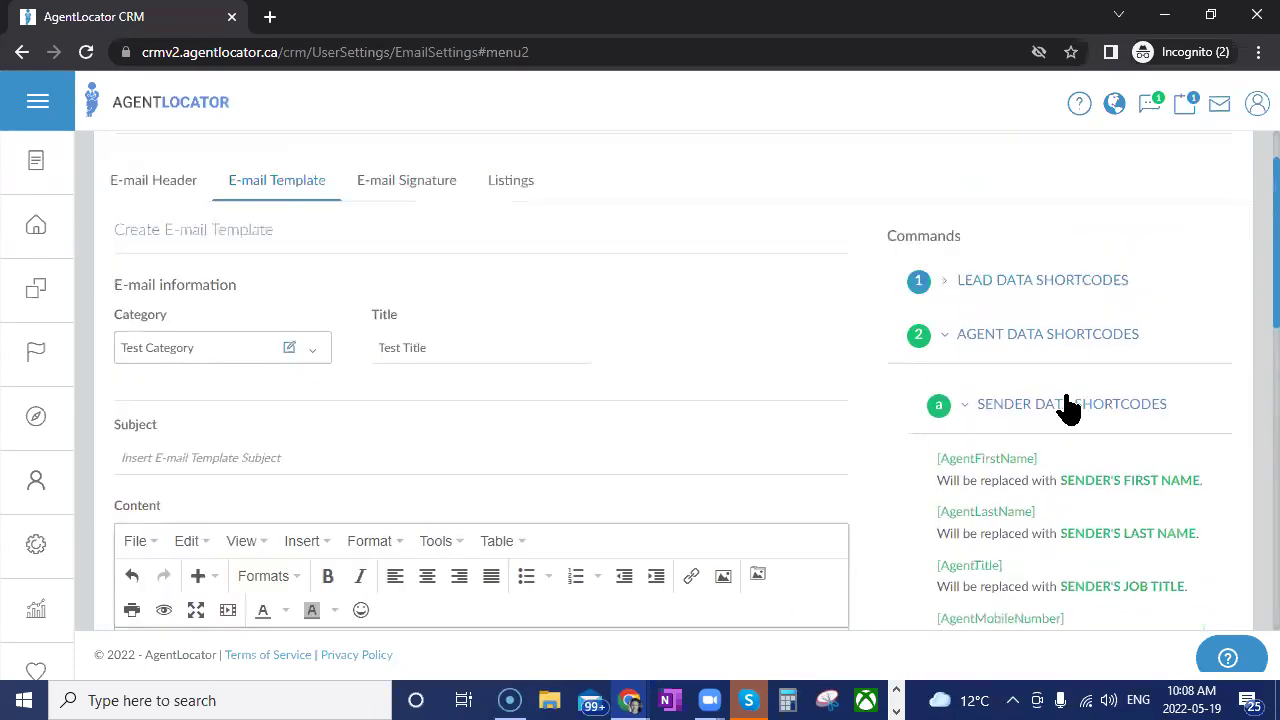
# Replace "Hi" in the greeting with "Good" followed by the [Morning,Afternoon,Evening] shortcode from the element data group.
pyautogui.click(1037, 362)
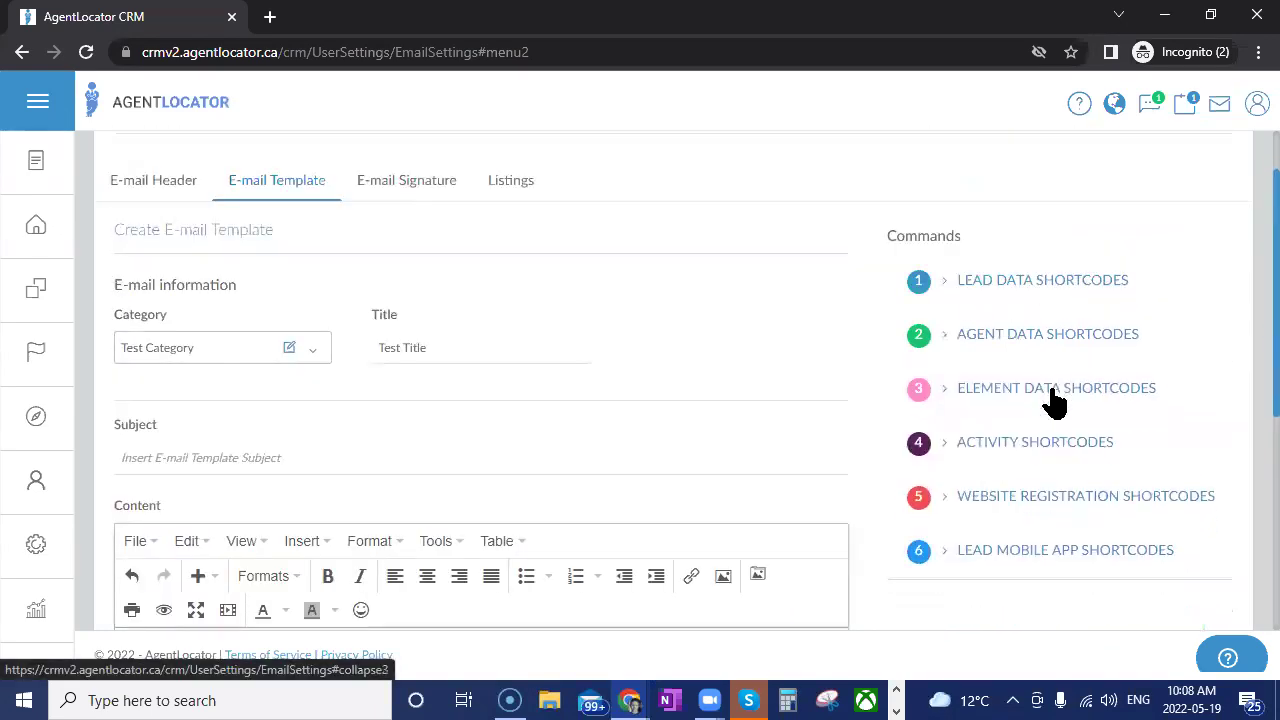
pyautogui.click(945, 392)
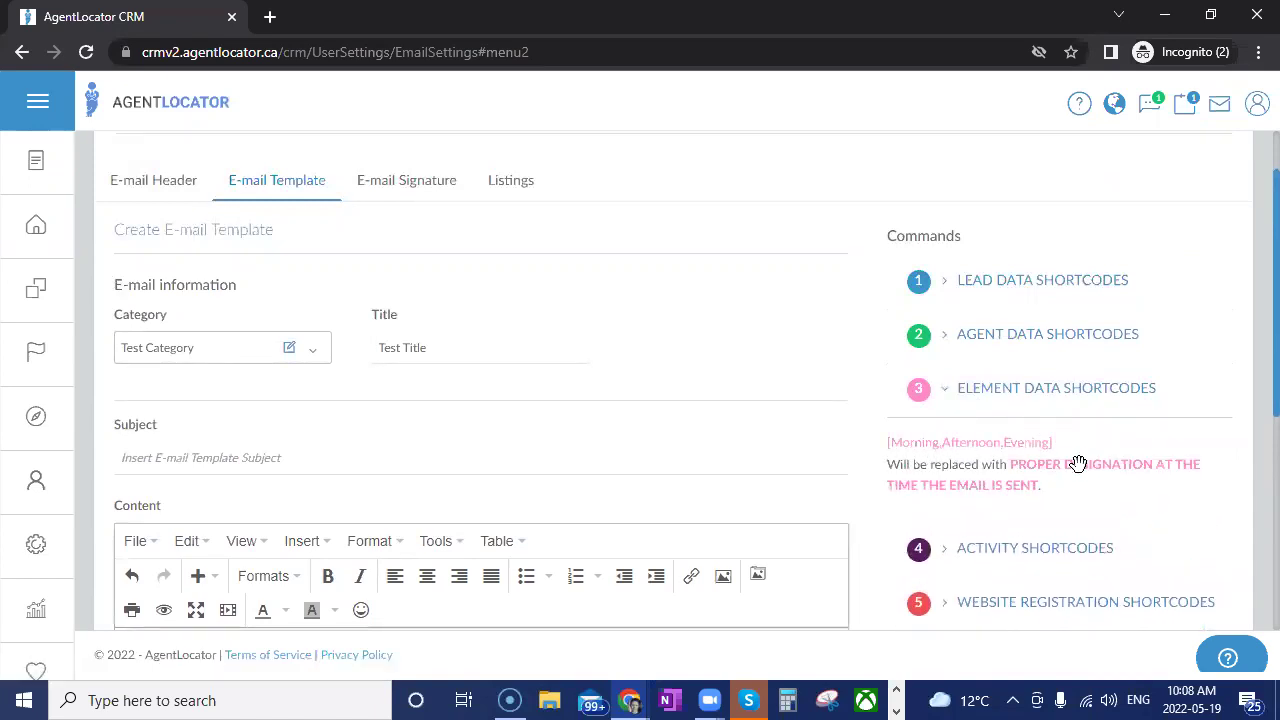
pyautogui.scroll(-2, 390, 416)
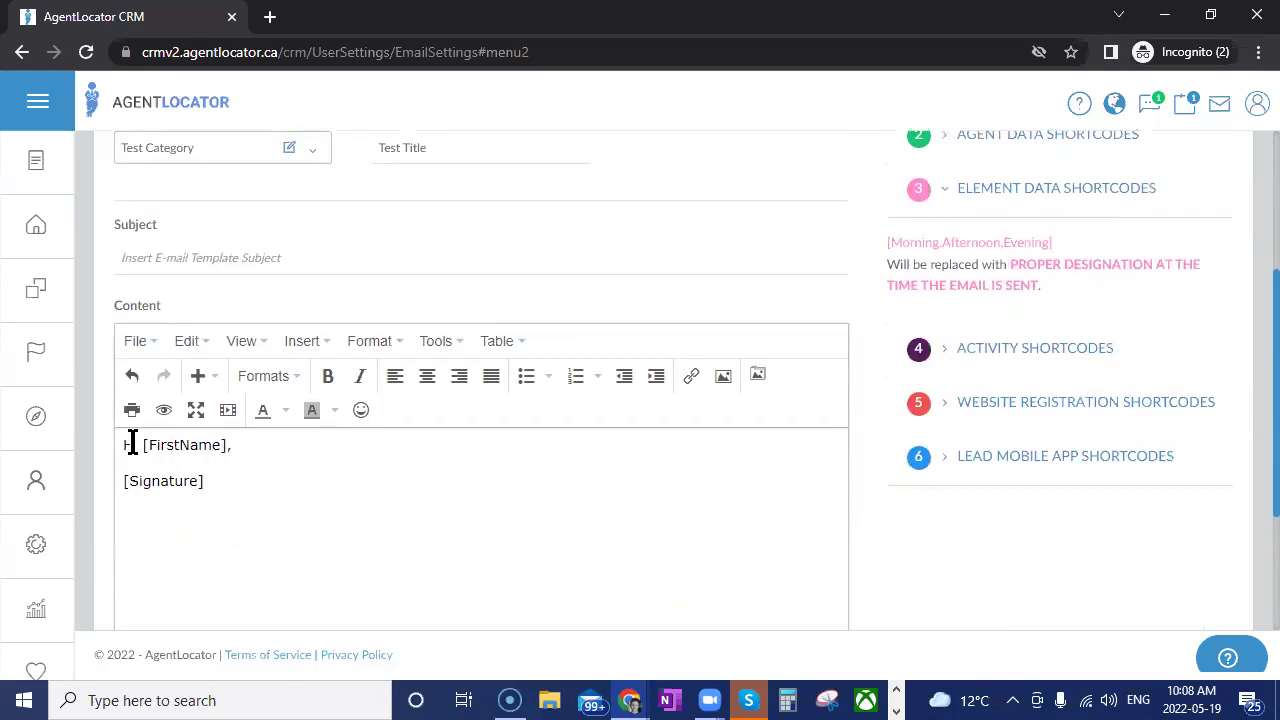
pyautogui.moveTo(137, 445); pyautogui.dragTo(115, 450)
pyautogui.write('G')
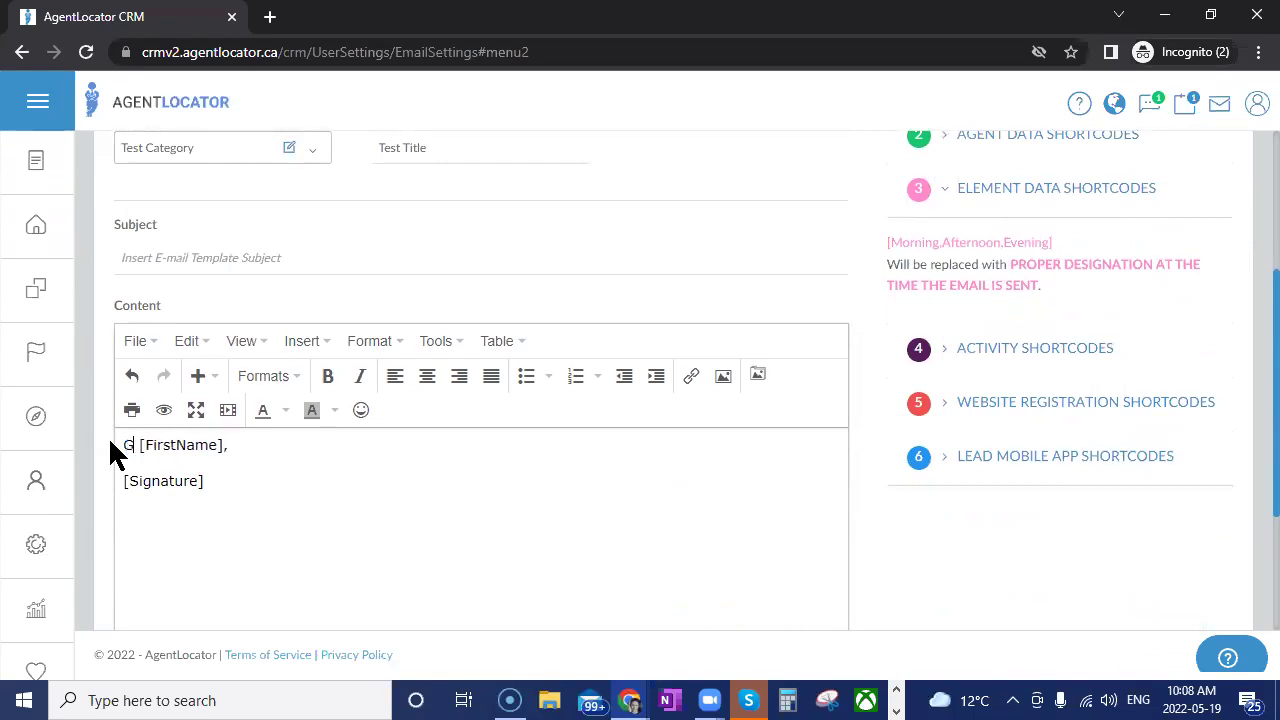
pyautogui.write('ood')
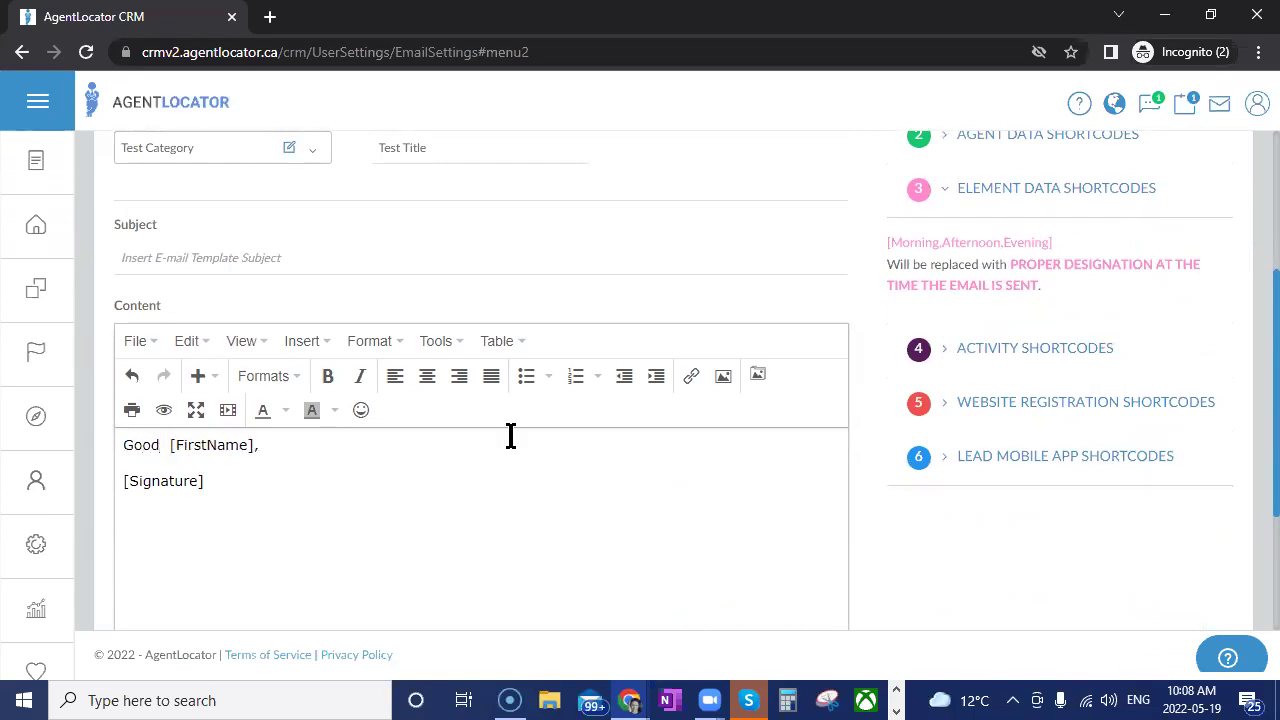
pyautogui.moveTo(926, 248); pyautogui.dragTo(166, 457)
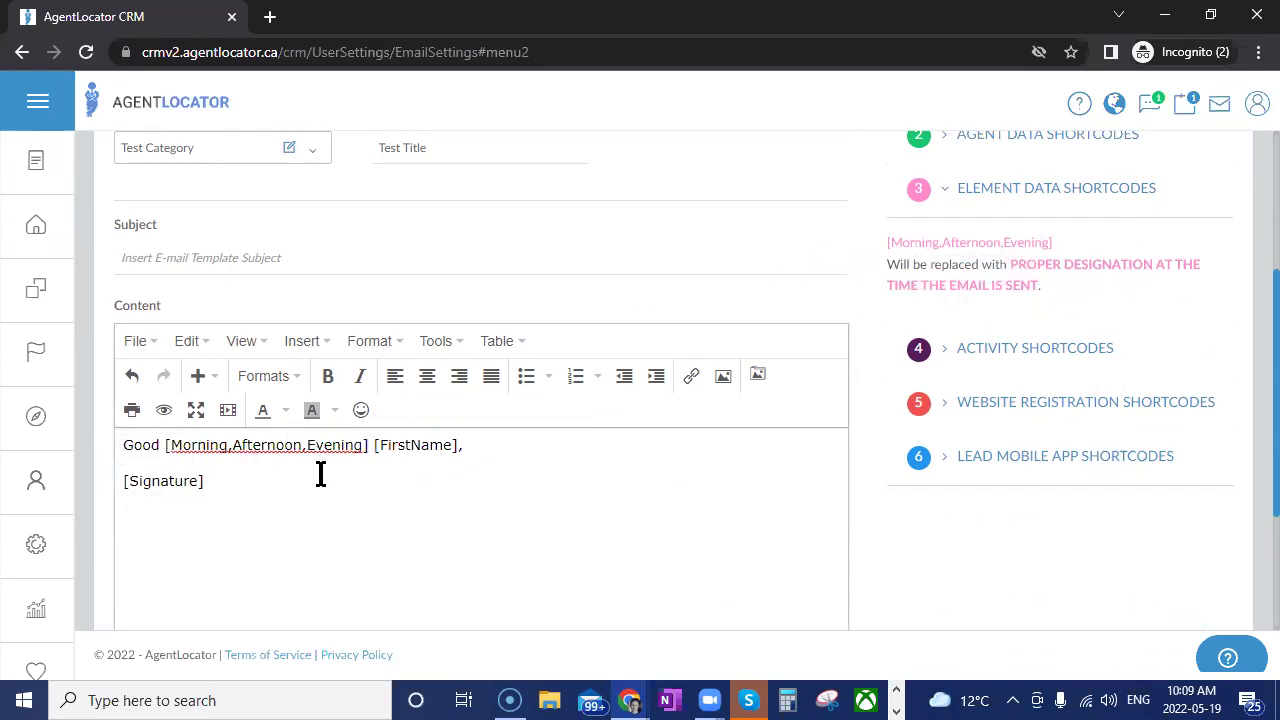
# Add the line "I can see you've been searching for homes in [MostViewedCity]" below the greeting, using the activity shortcode.
pyautogui.click(945, 198)
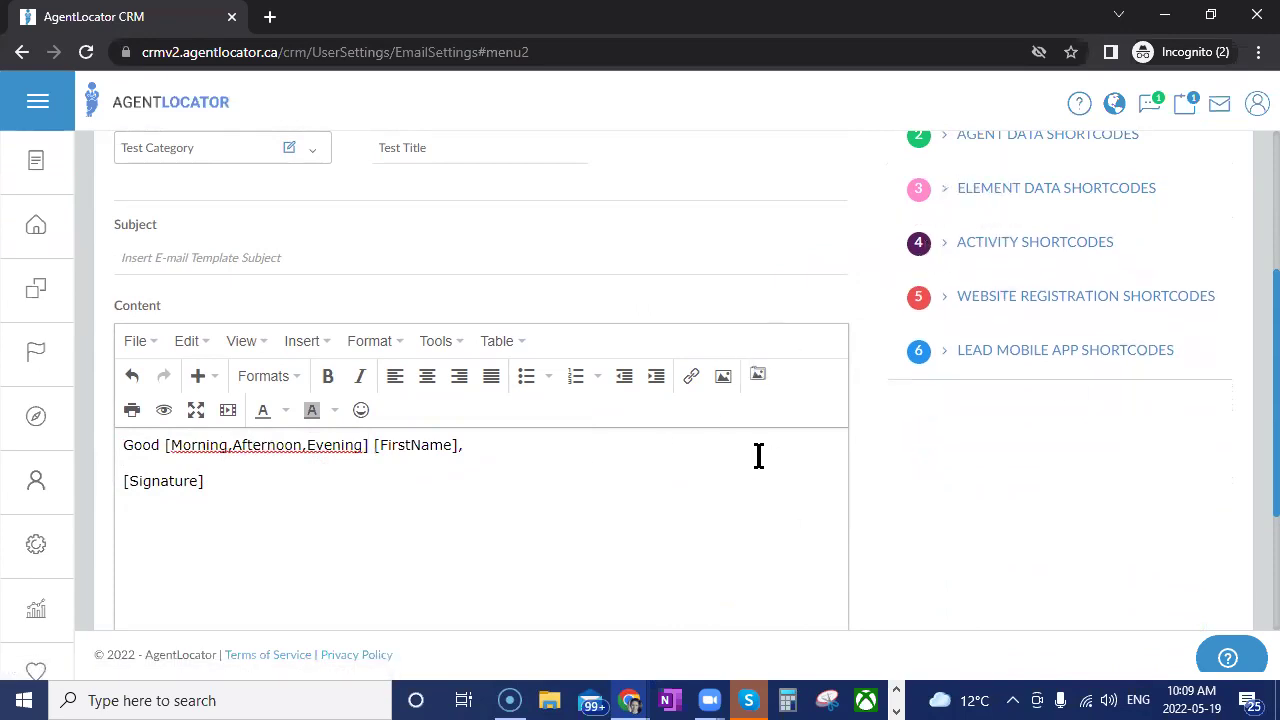
pyautogui.click(952, 252)
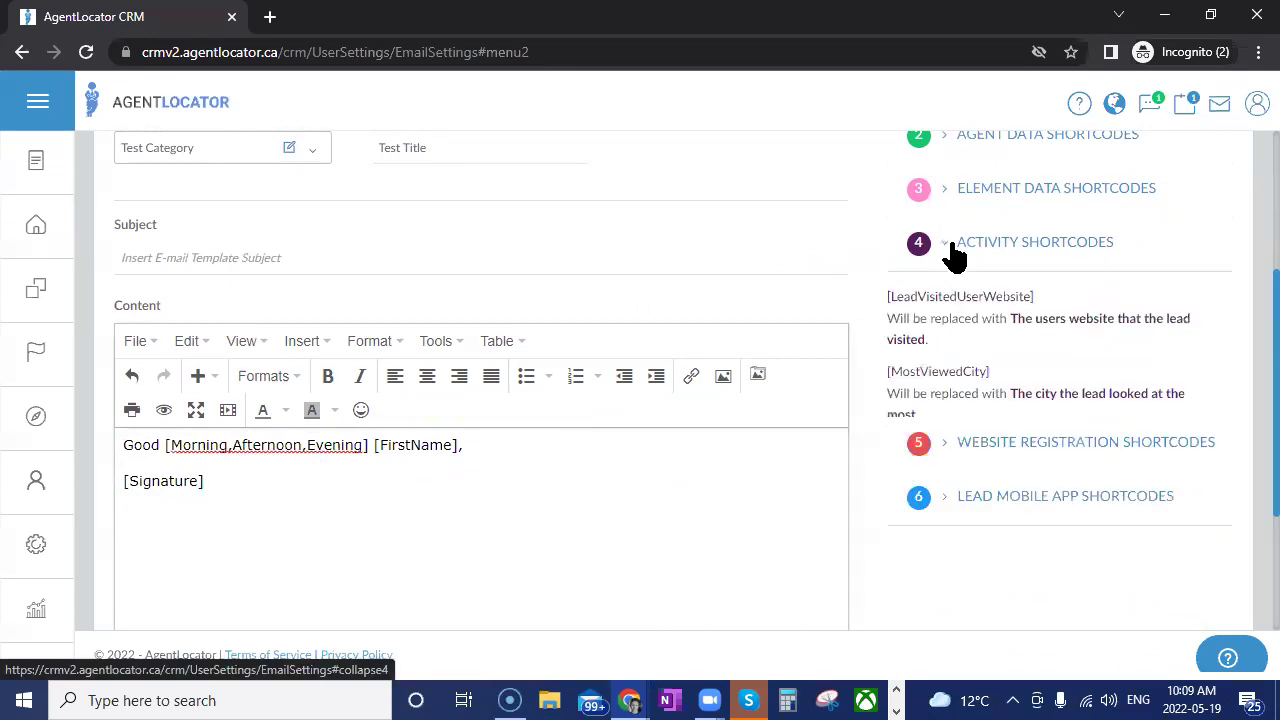
pyautogui.scroll(-1, 1145, 432)
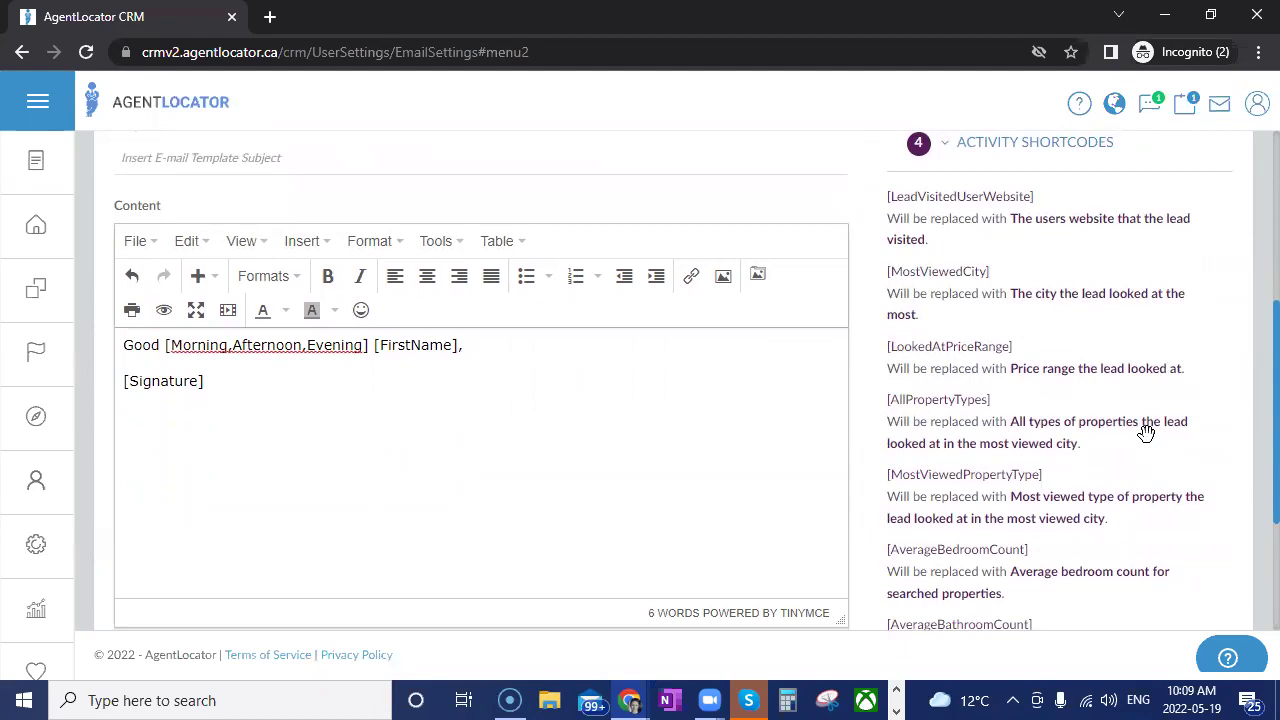
pyautogui.click(490, 350)
pyautogui.press('Return')
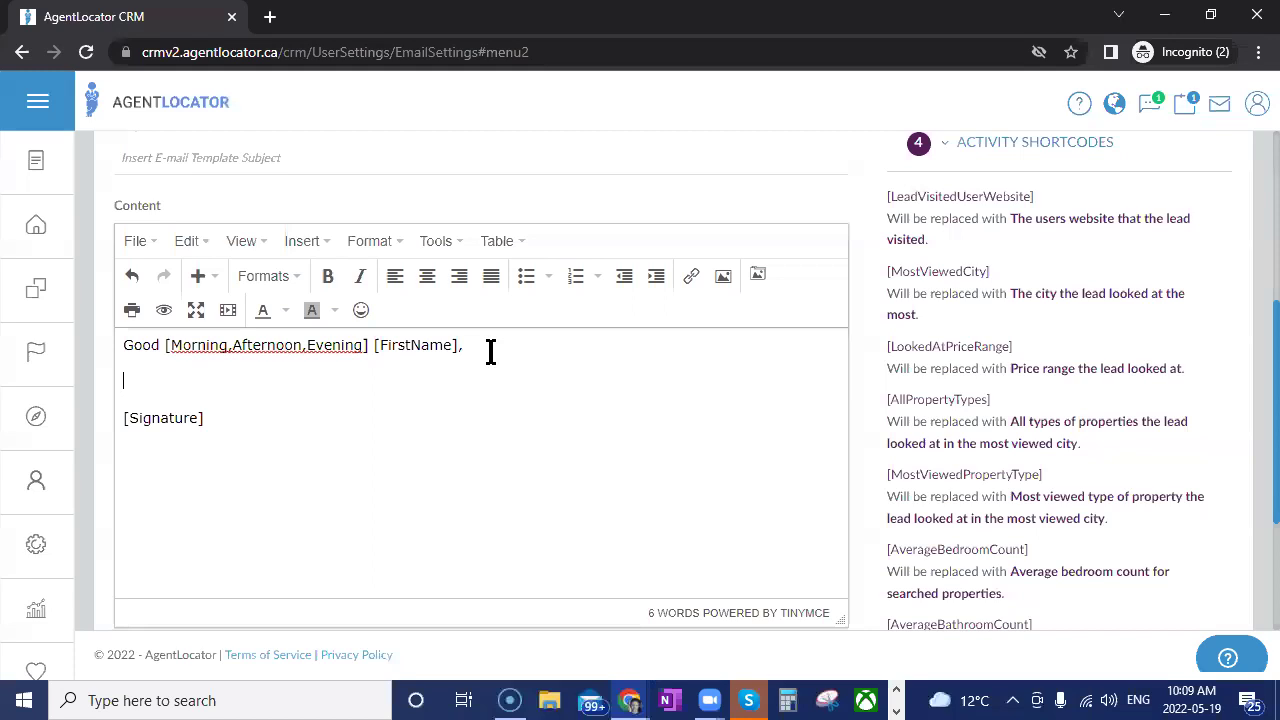
pyautogui.write("I can see you've been searchin")
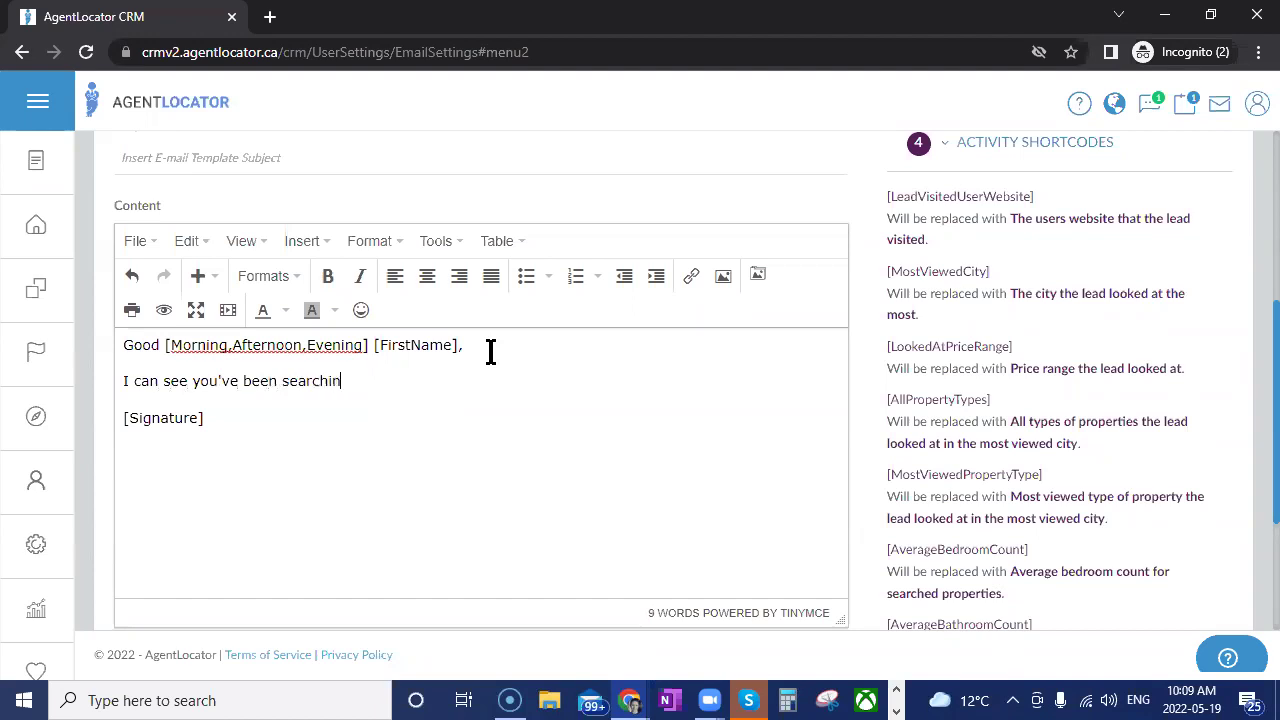
pyautogui.write('g for homes in')
pyautogui.moveTo(945, 276); pyautogui.dragTo(545, 396)
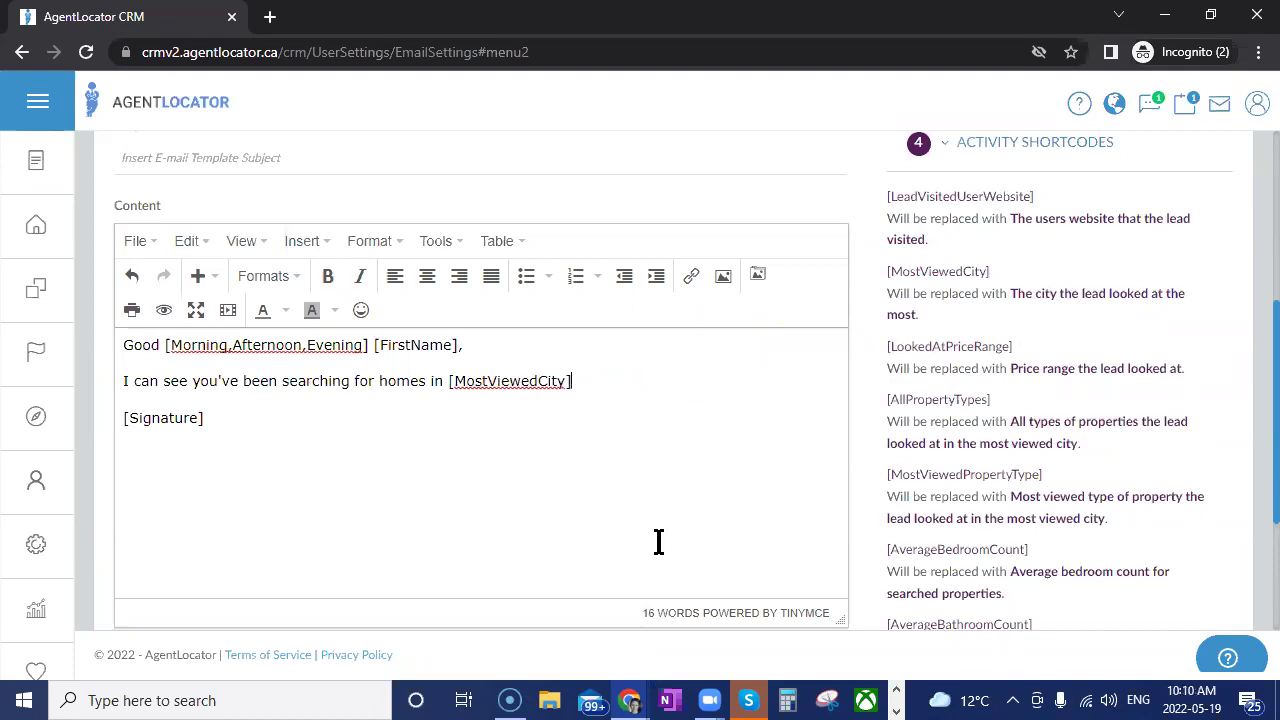
# Continue the sentence with "priced between" and the [LookedAtPriceRange] activity shortcode.
pyautogui.write(',')
pyautogui.press('BackSpace')
pyautogui.write('.')
pyautogui.write('pric')
pyautogui.write('ed betwe')
pyautogui.press('BackSpace')
pyautogui.press('BackSpace')
pyautogui.write('ween')
pyautogui.moveTo(926, 350); pyautogui.dragTo(795, 391)
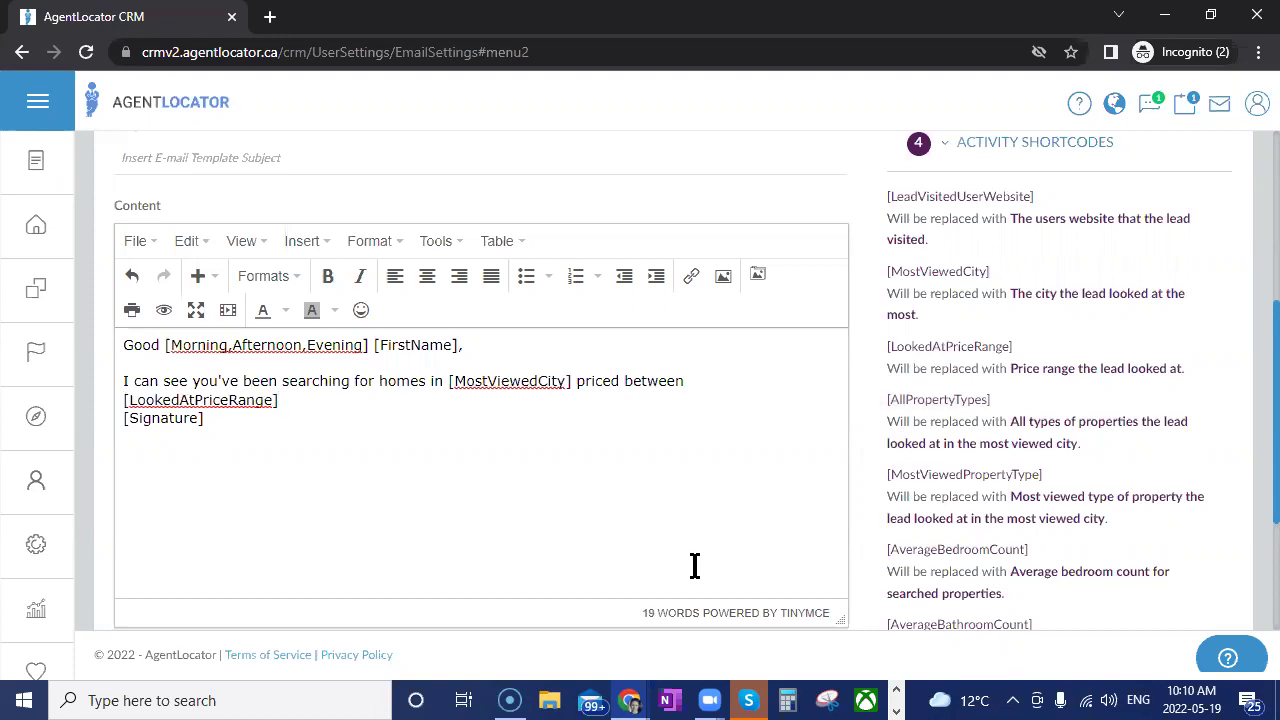
# End the price range sentence with a period and add blank space between it and the [Signature] shortcode.
pyautogui.write('/')
pyautogui.press('BackSpace')
pyautogui.write('.')
pyautogui.press('Return')
pyautogui.press('Return')
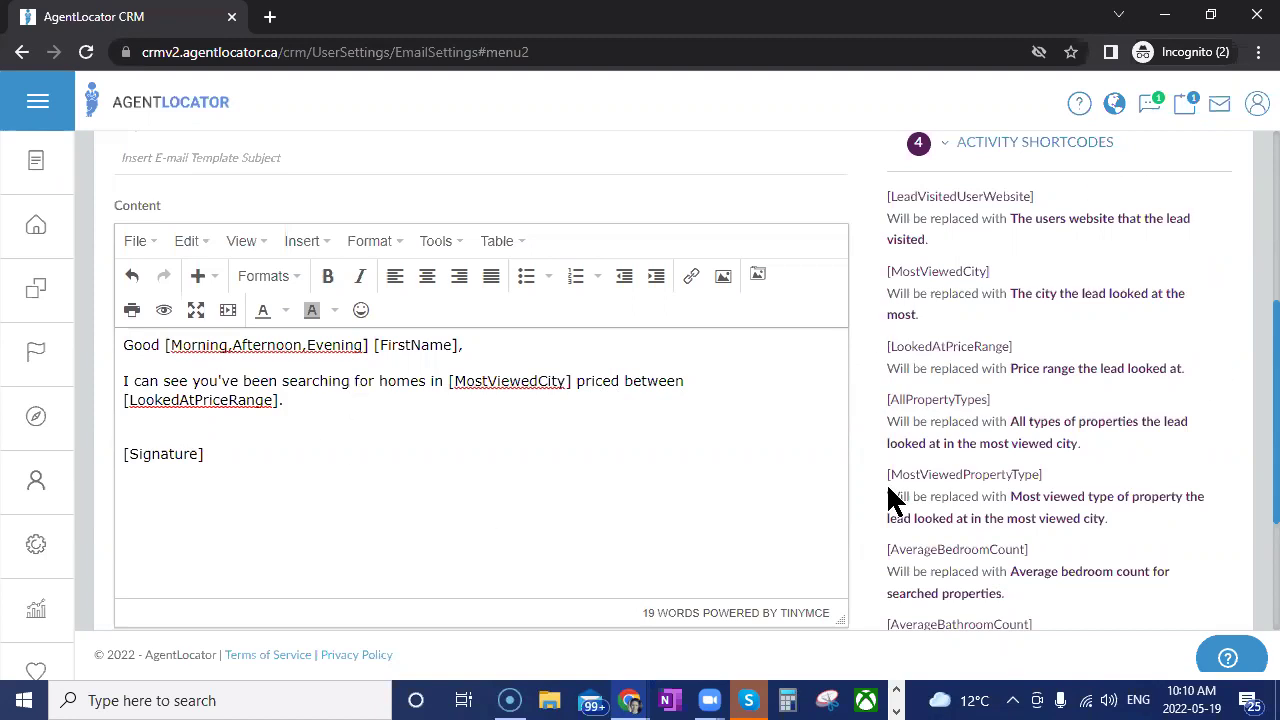
# Examine what the website registration and lead mobile app shortcodes are replaced with, collapsing each shortcode group when done.
pyautogui.click(950, 145)
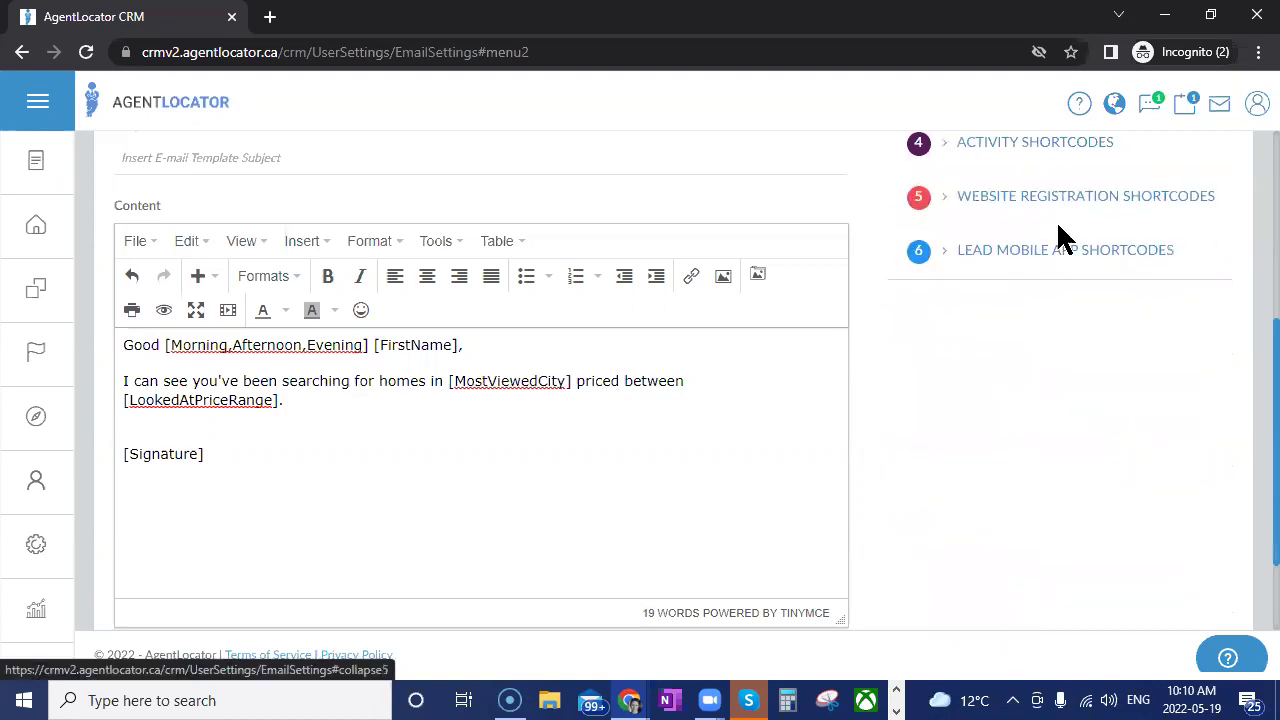
pyautogui.click(947, 198)
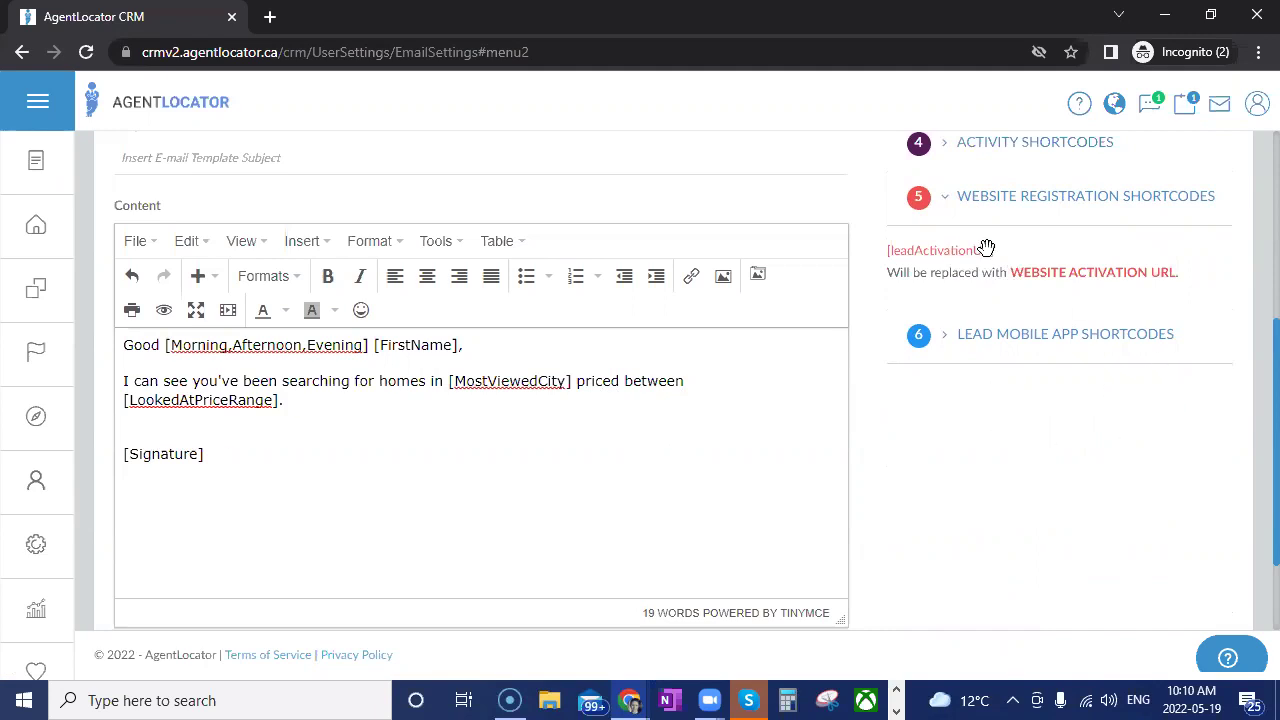
pyautogui.click(946, 200)
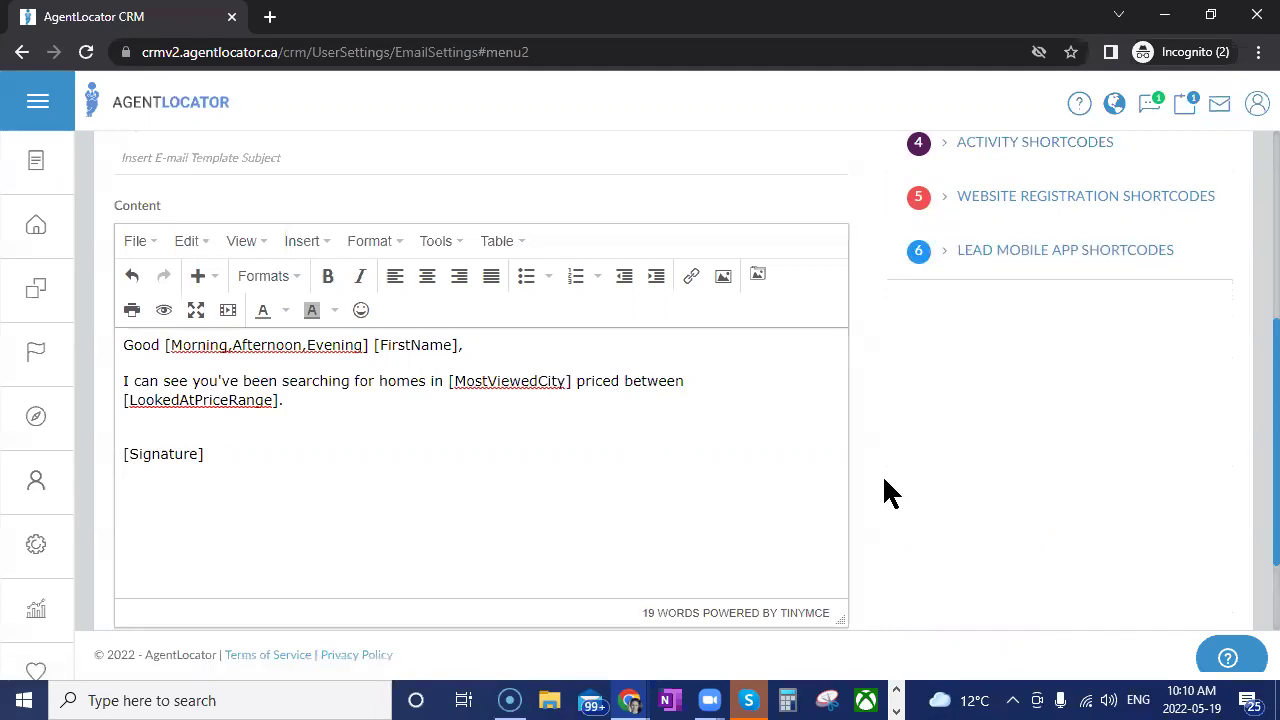
pyautogui.click(946, 254)
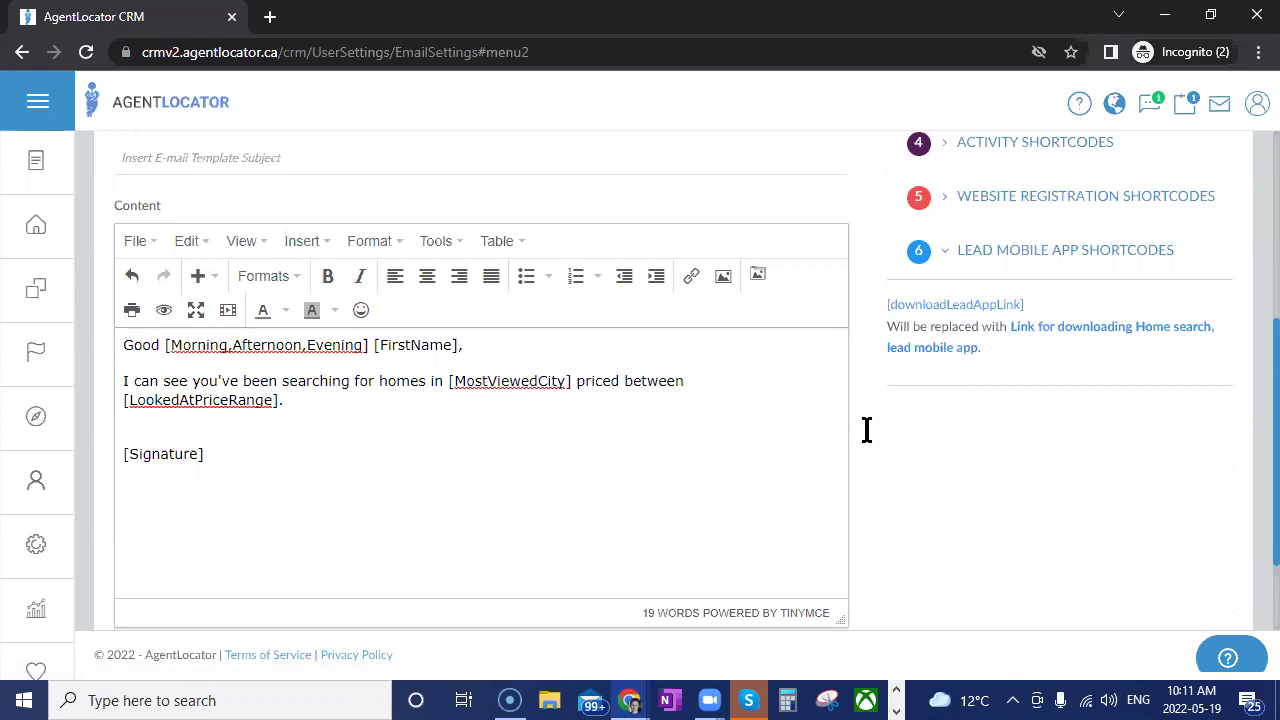
pyautogui.scroll(2, 643, 251)
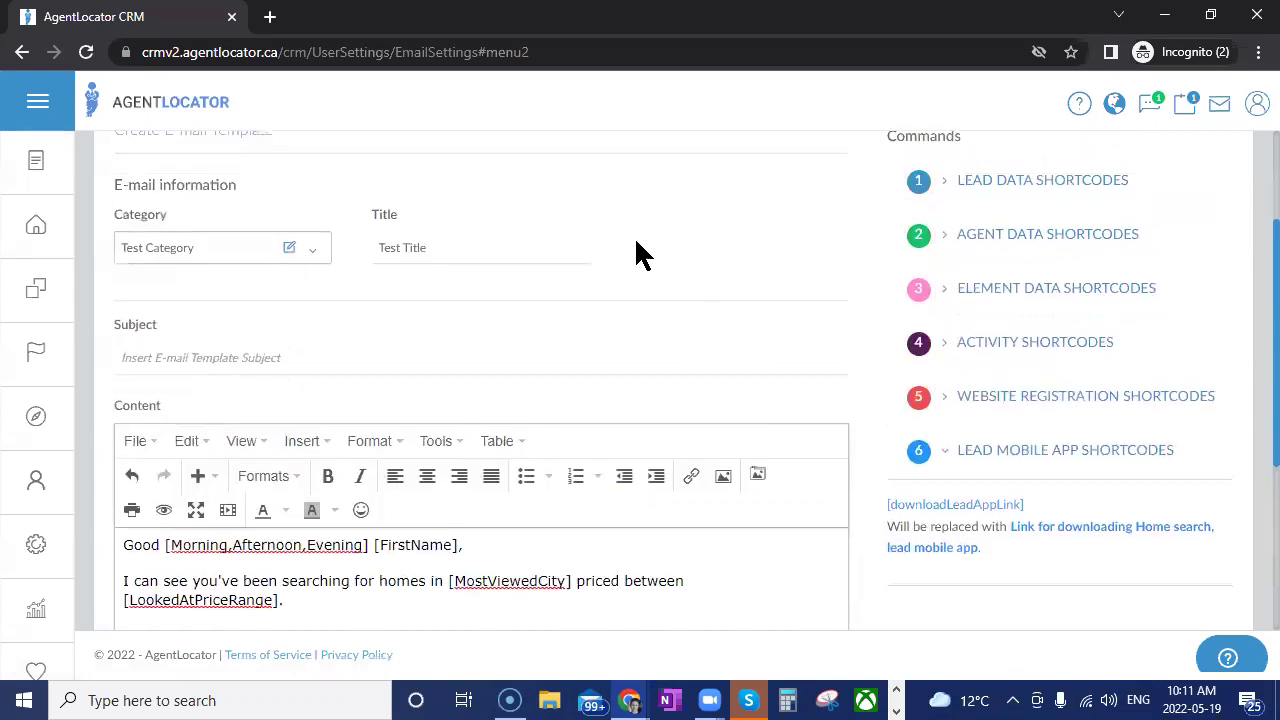
pyautogui.scroll(1, 470, 225)
pyautogui.scroll(-2, 930, 400)
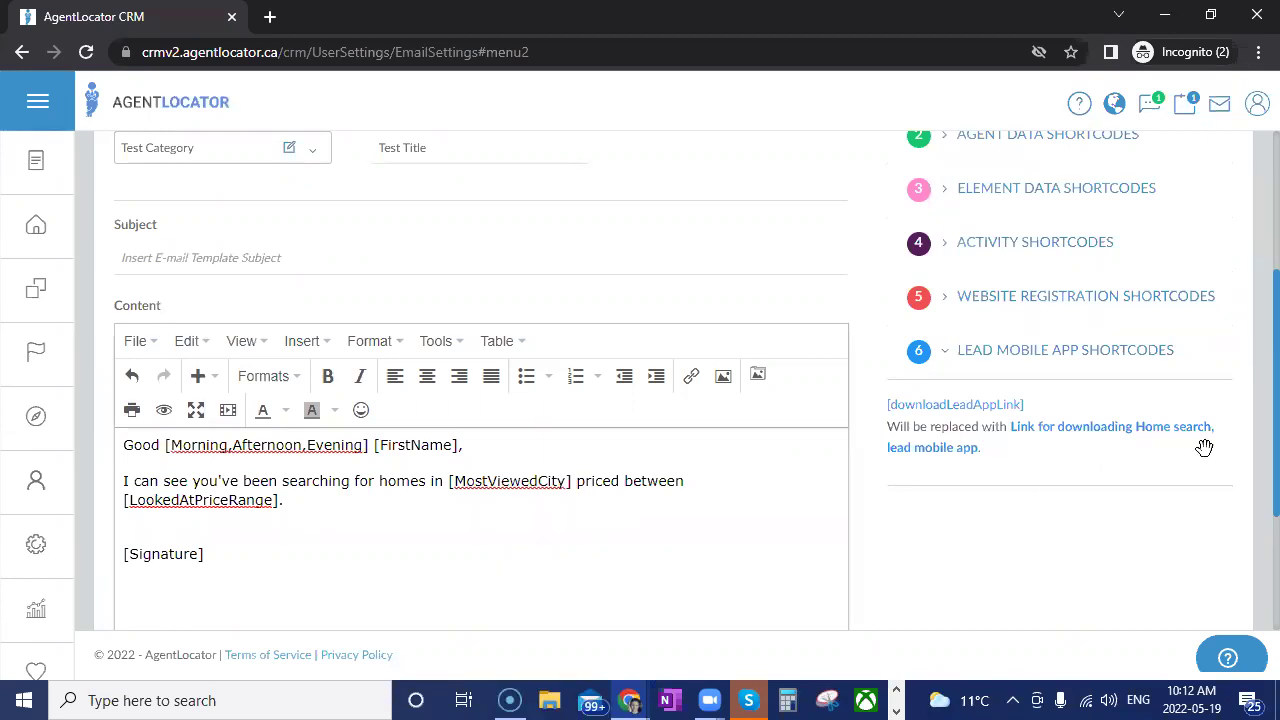
pyautogui.click(957, 352)
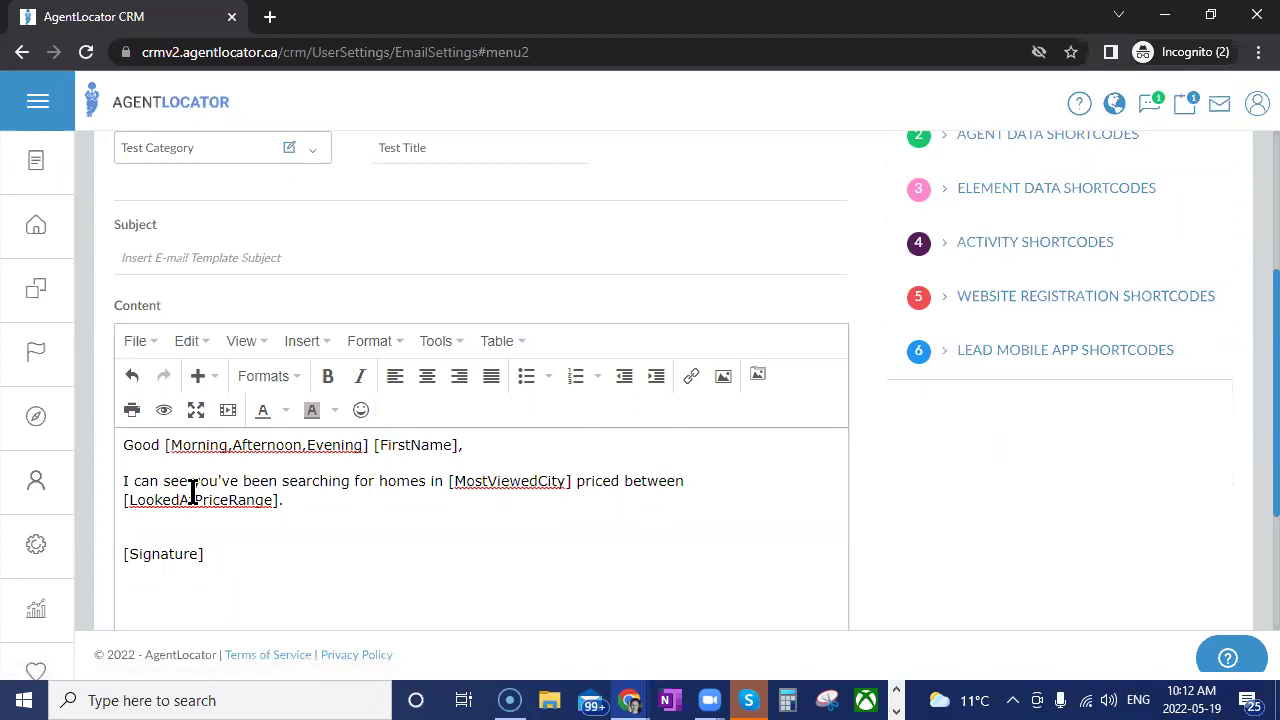
# Add another blank line between the price range sentence and the signature, and check the editor's available tools.
pyautogui.click(372, 510)
pyautogui.press('Return')
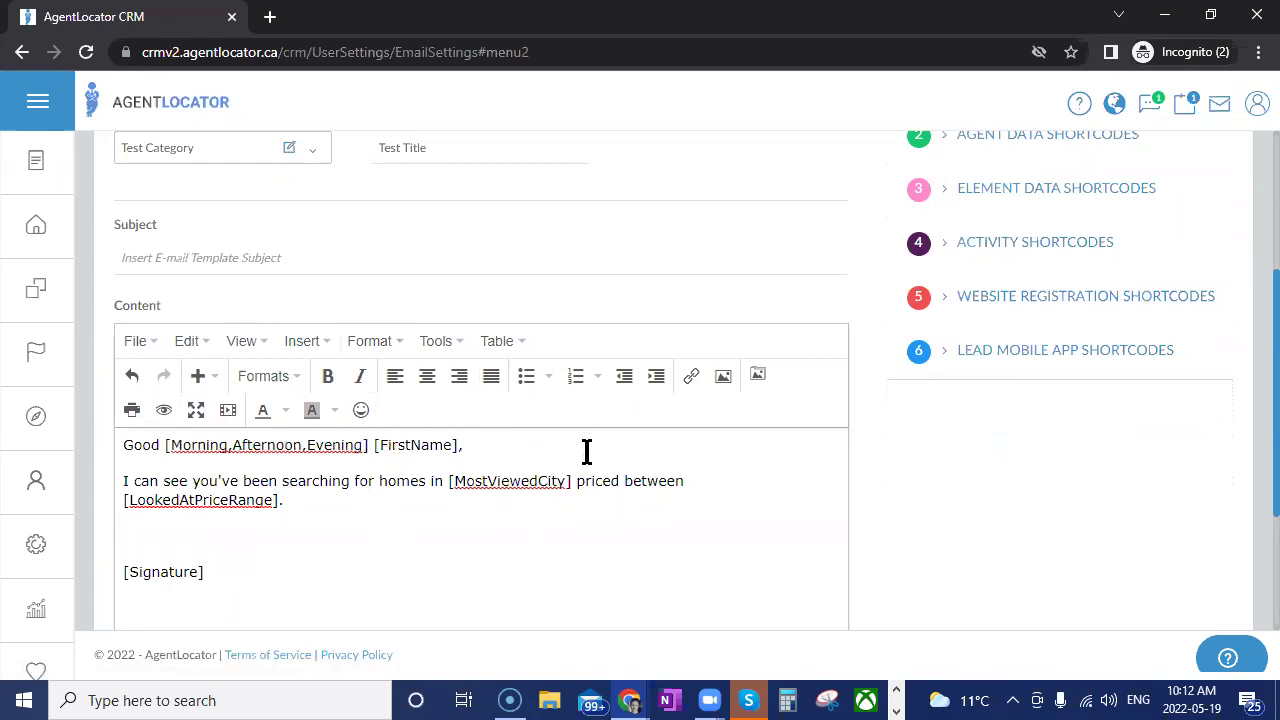
pyautogui.click(445, 343)
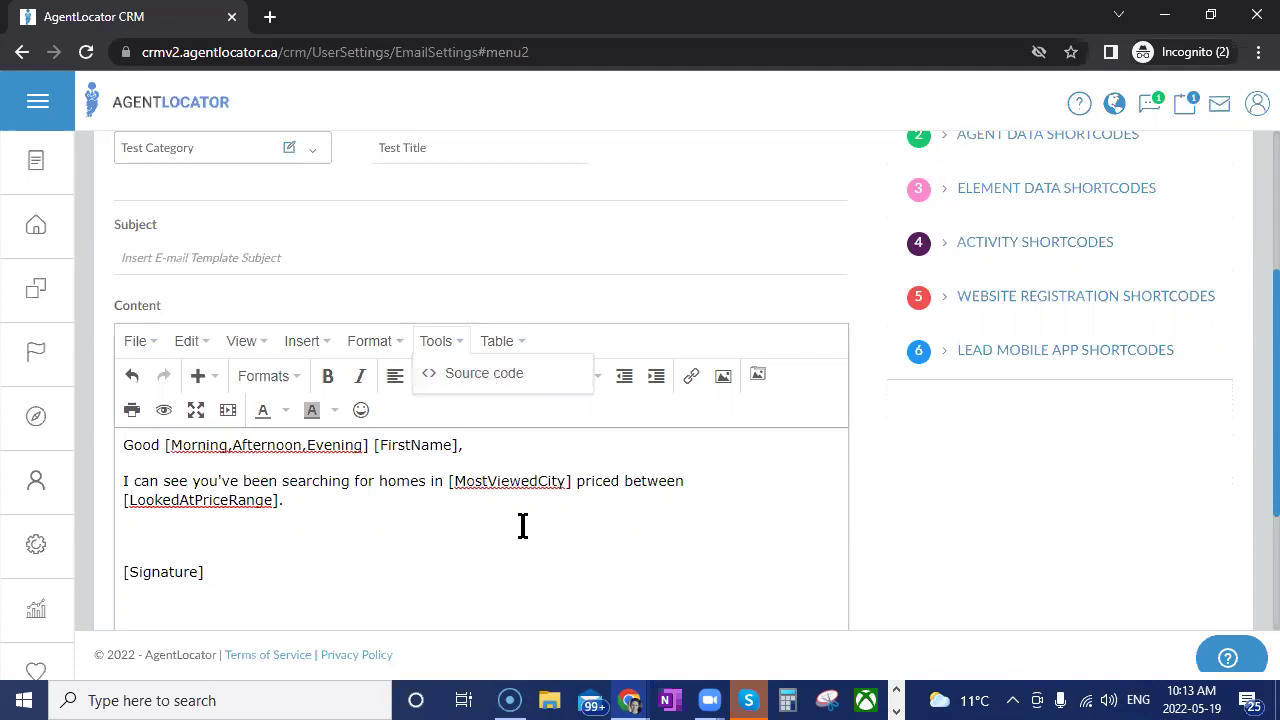
pyautogui.click(755, 450)
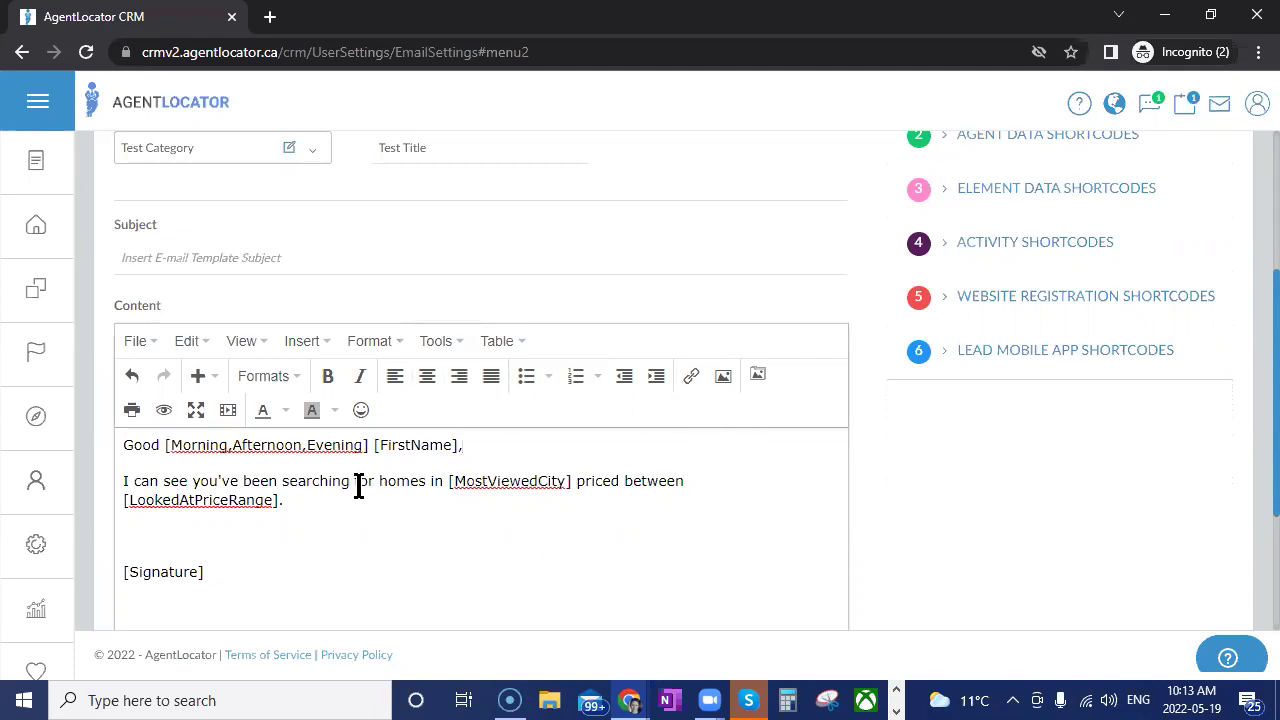
pyautogui.moveTo(426, 481); pyautogui.dragTo(379, 482)
pyautogui.click(691, 377)
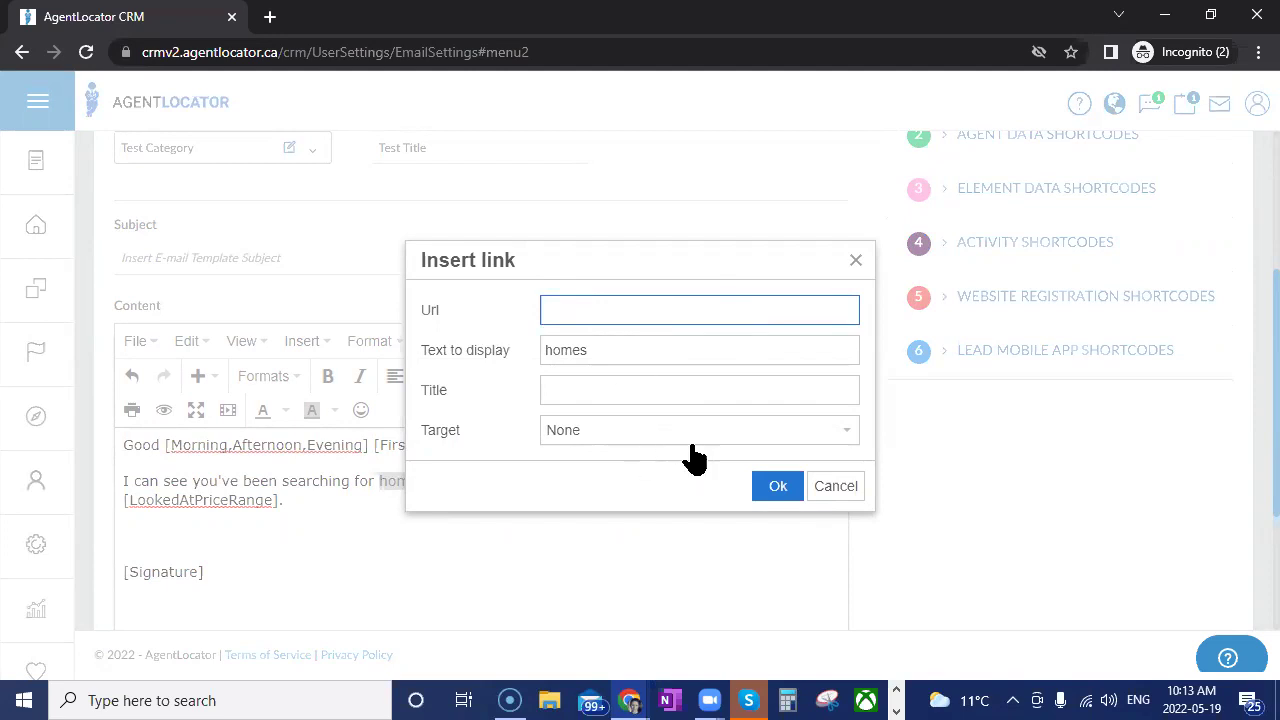
pyautogui.click(620, 435)
pyautogui.click(608, 492)
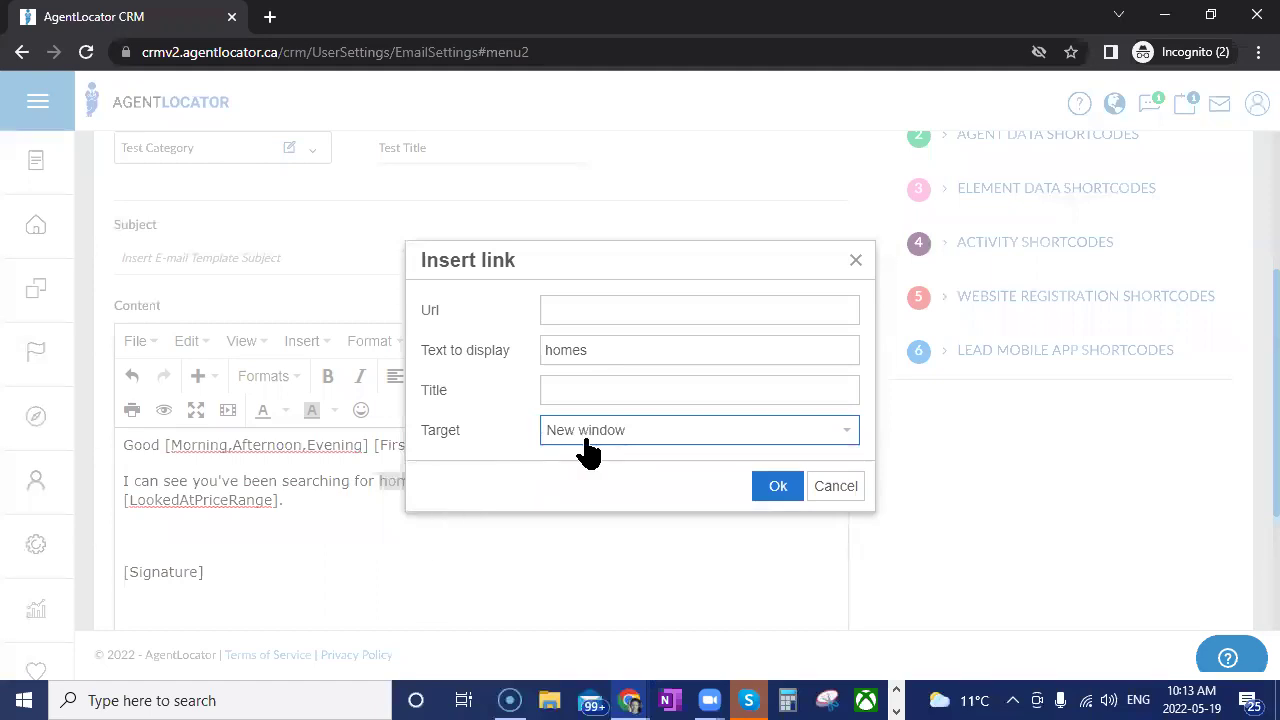
pyautogui.click(585, 302)
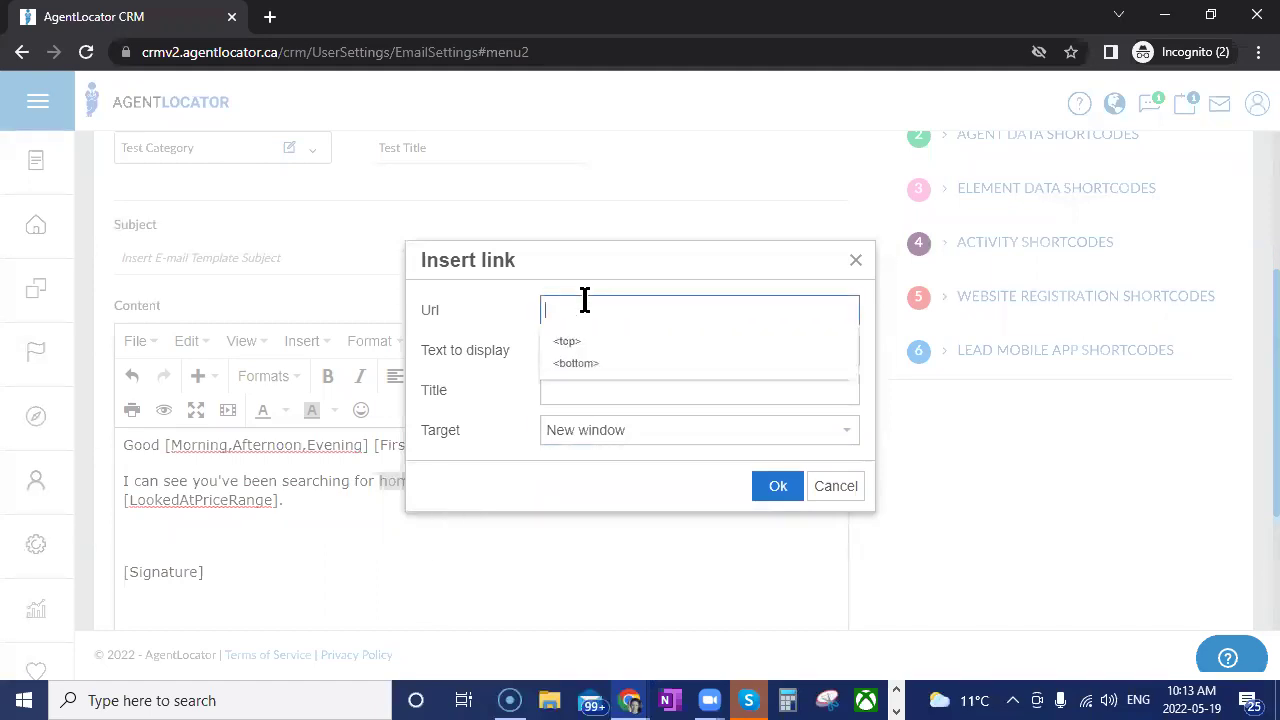
pyautogui.write('www')
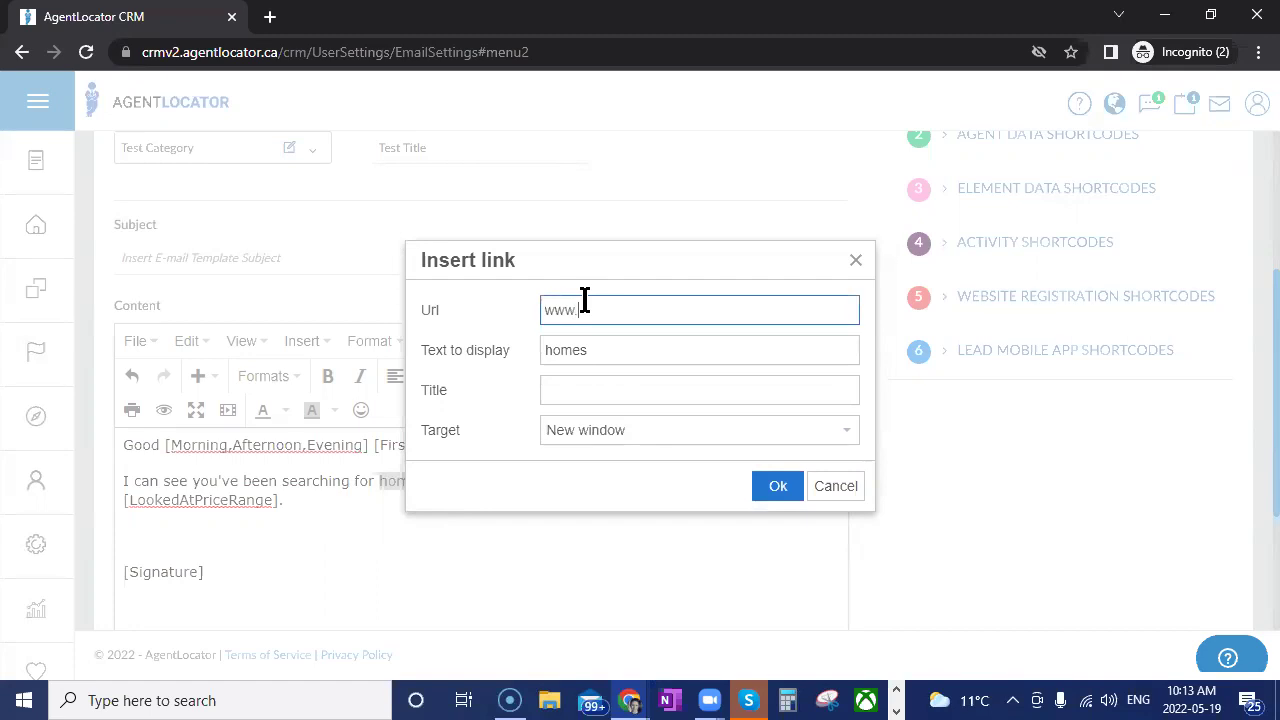
pyautogui.write('.facebook.com')
pyautogui.click(770, 486)
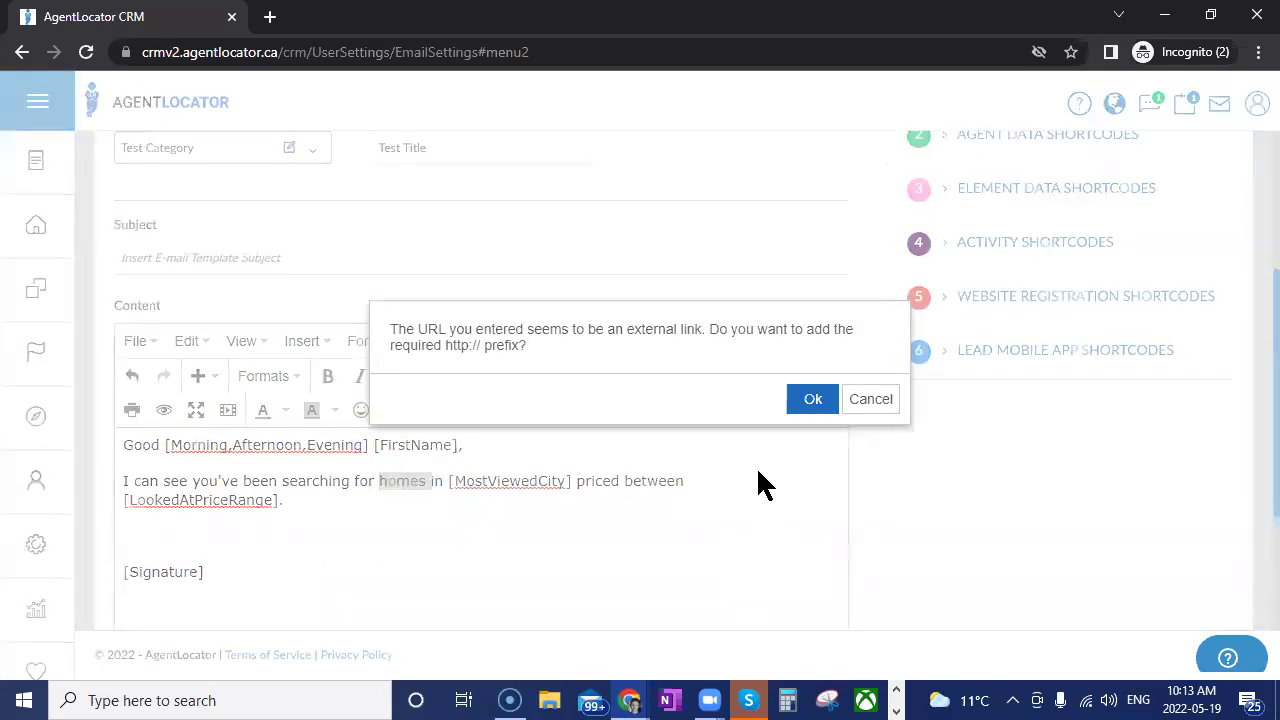
pyautogui.click(810, 410)
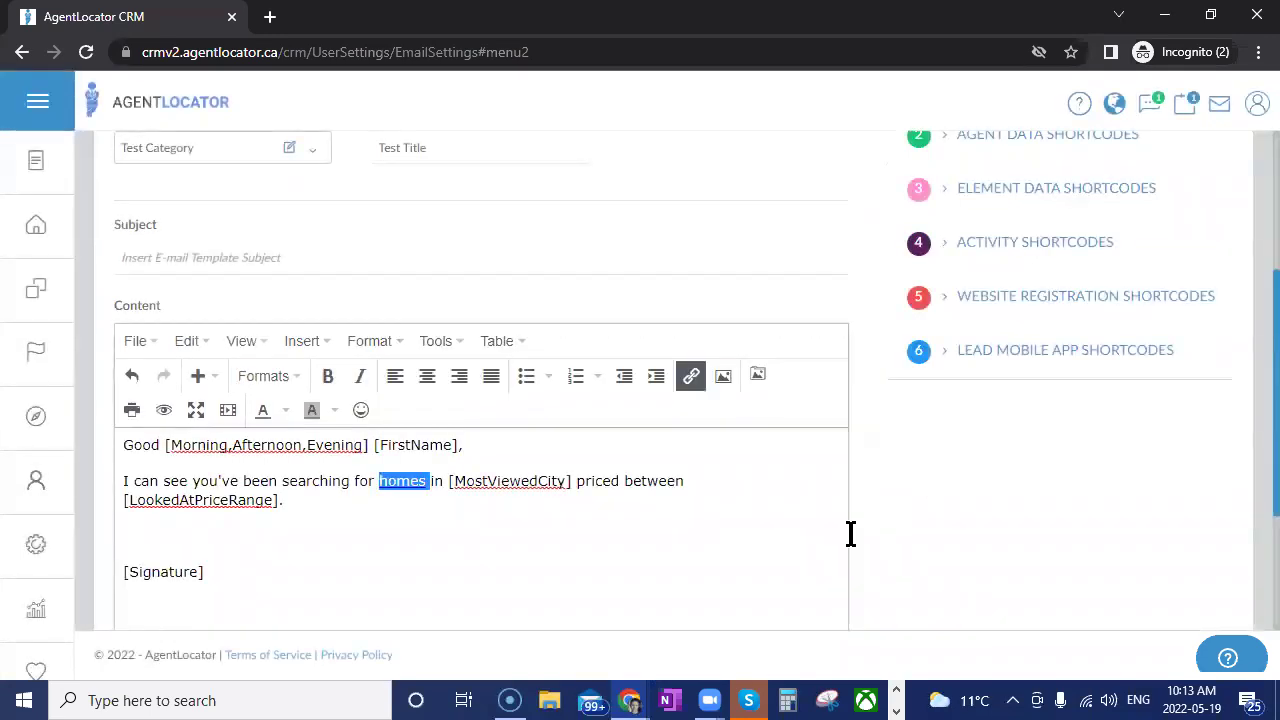
pyautogui.click(509, 556)
pyautogui.click(395, 482)
# Insert the grey Agent Locator video thumbnail picture from the Desktop between the price range sentence and the signature.
pyautogui.click(402, 520)
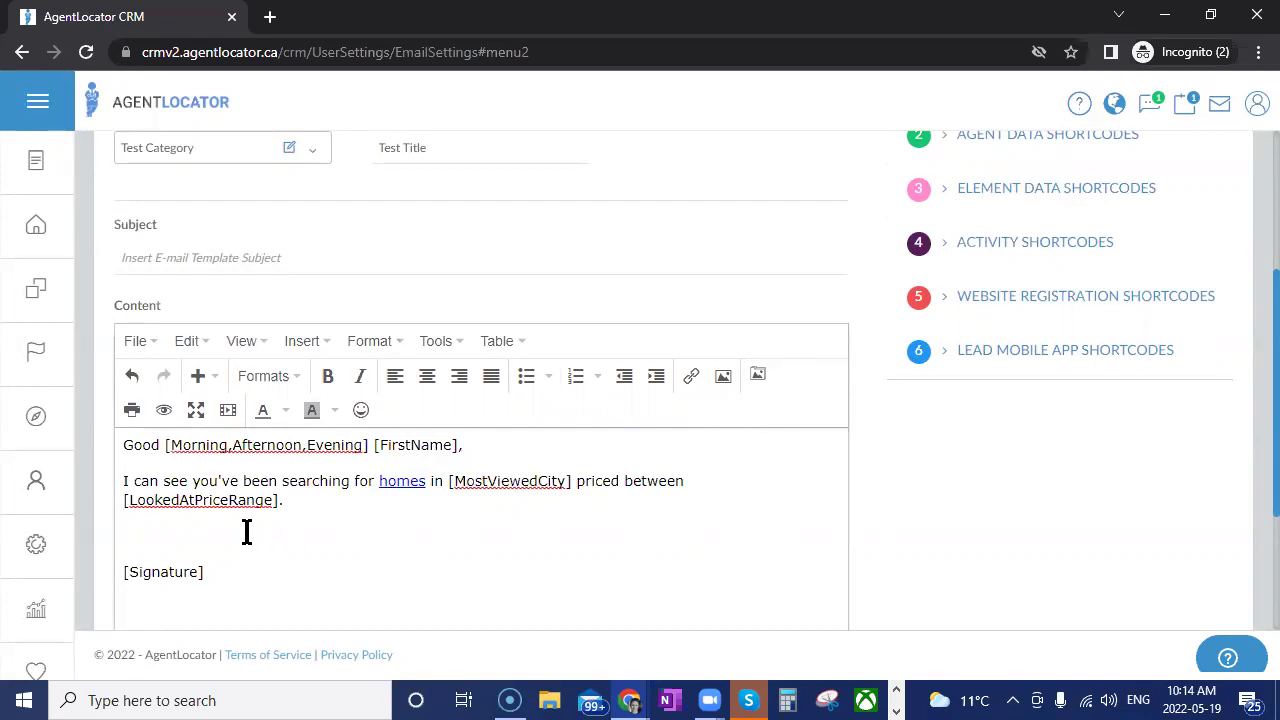
pyautogui.click(760, 384)
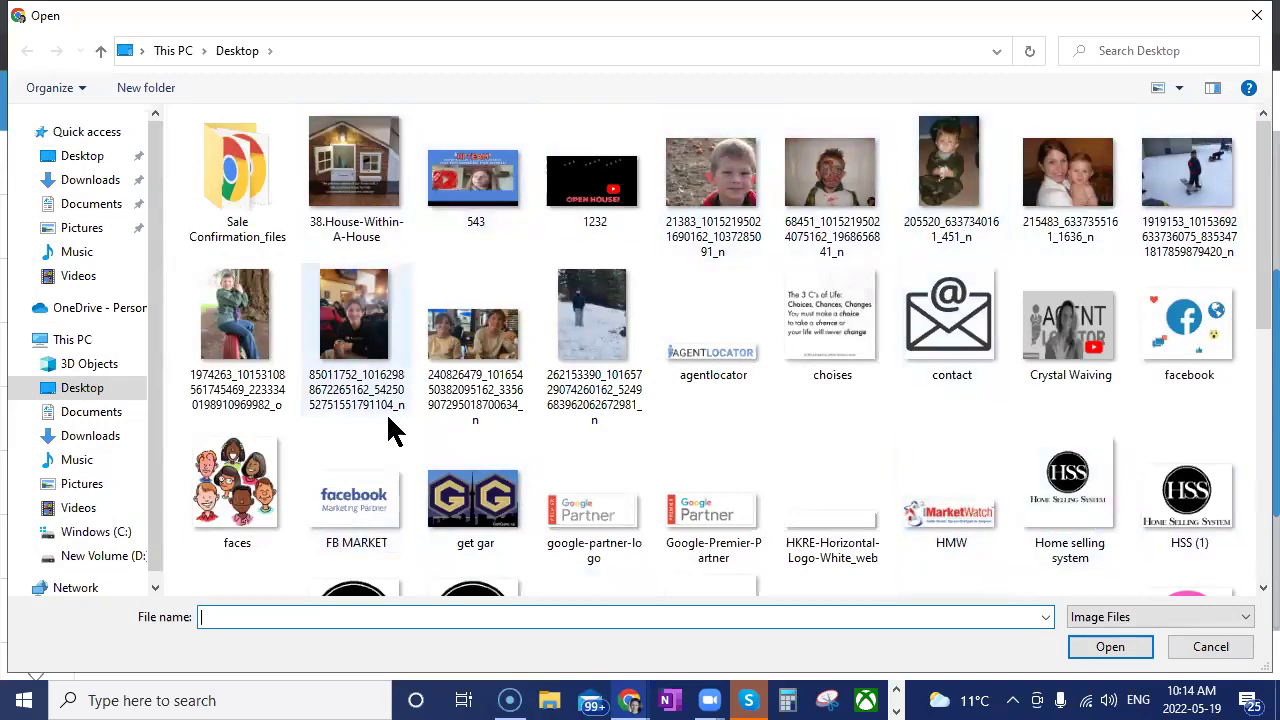
pyautogui.click(1083, 345)
pyautogui.click(1108, 646)
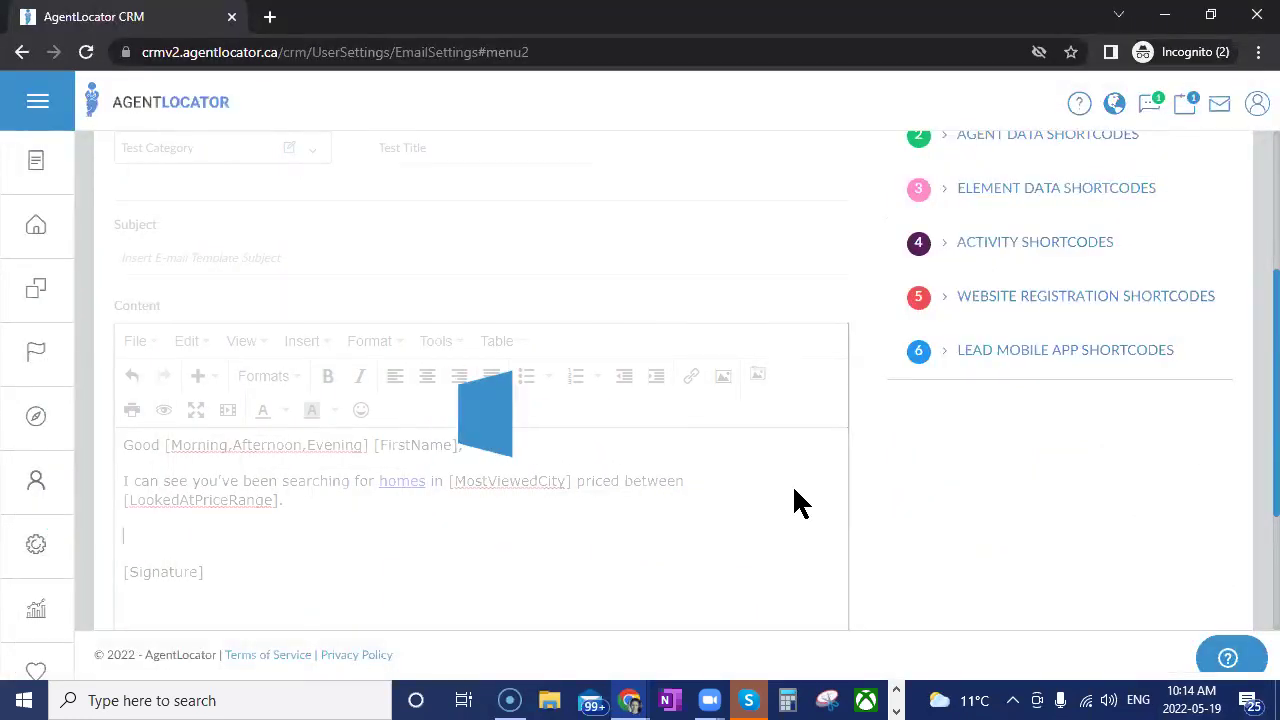
pyautogui.scroll(-2, 792, 484)
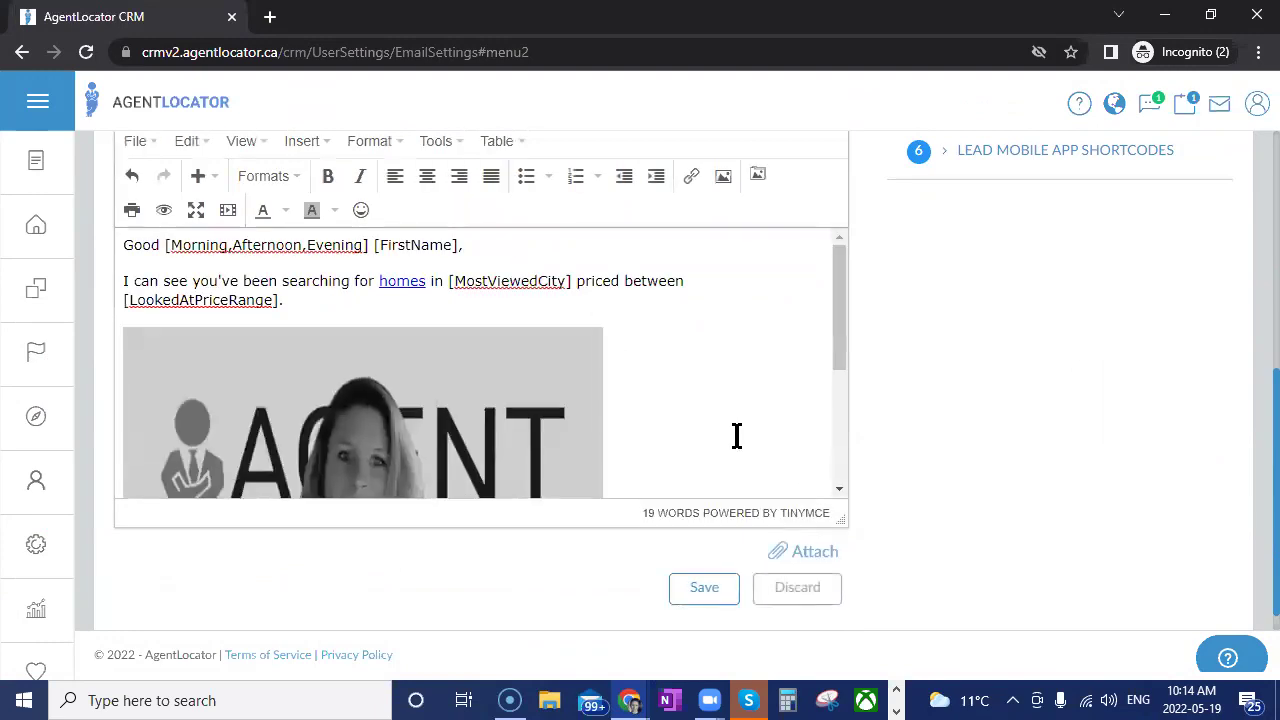
pyautogui.scroll(-3, 715, 428)
pyautogui.scroll(2, 419, 402)
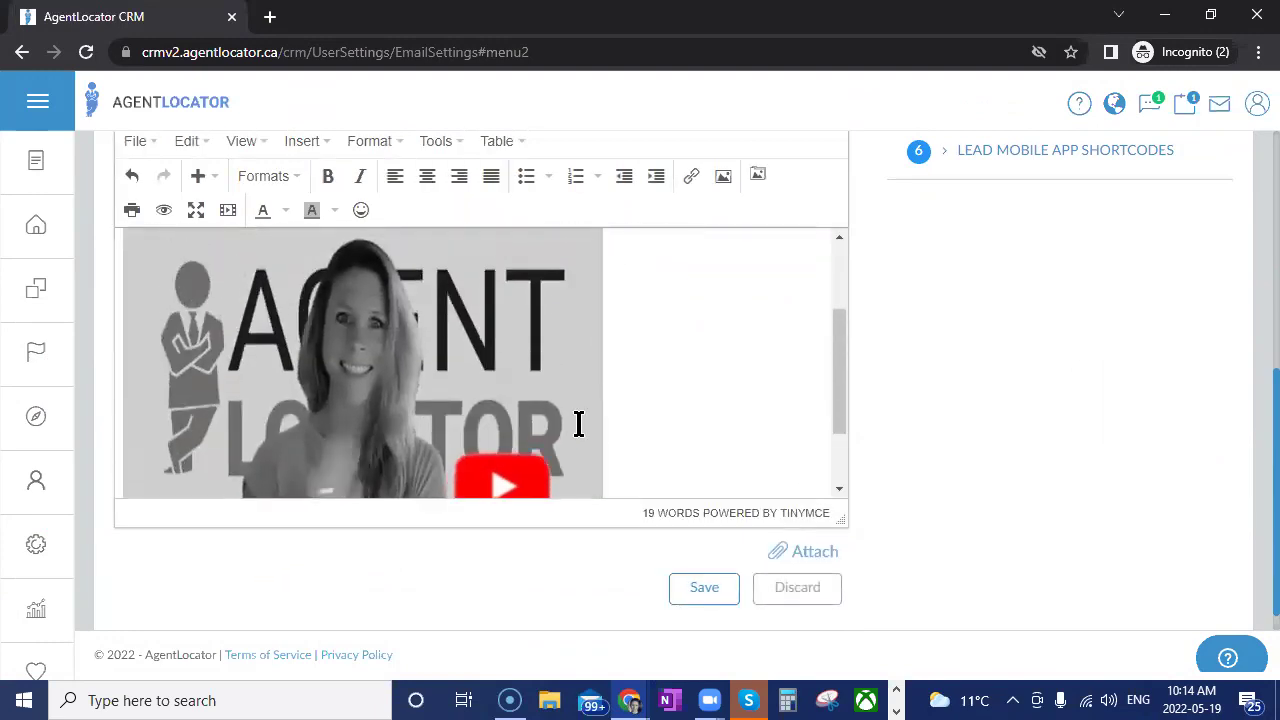
# Shrink the inserted Agent Locator thumbnail picture proportionally to roughly half its width in the template content.
pyautogui.scroll(3, 486, 425)
pyautogui.click(577, 379)
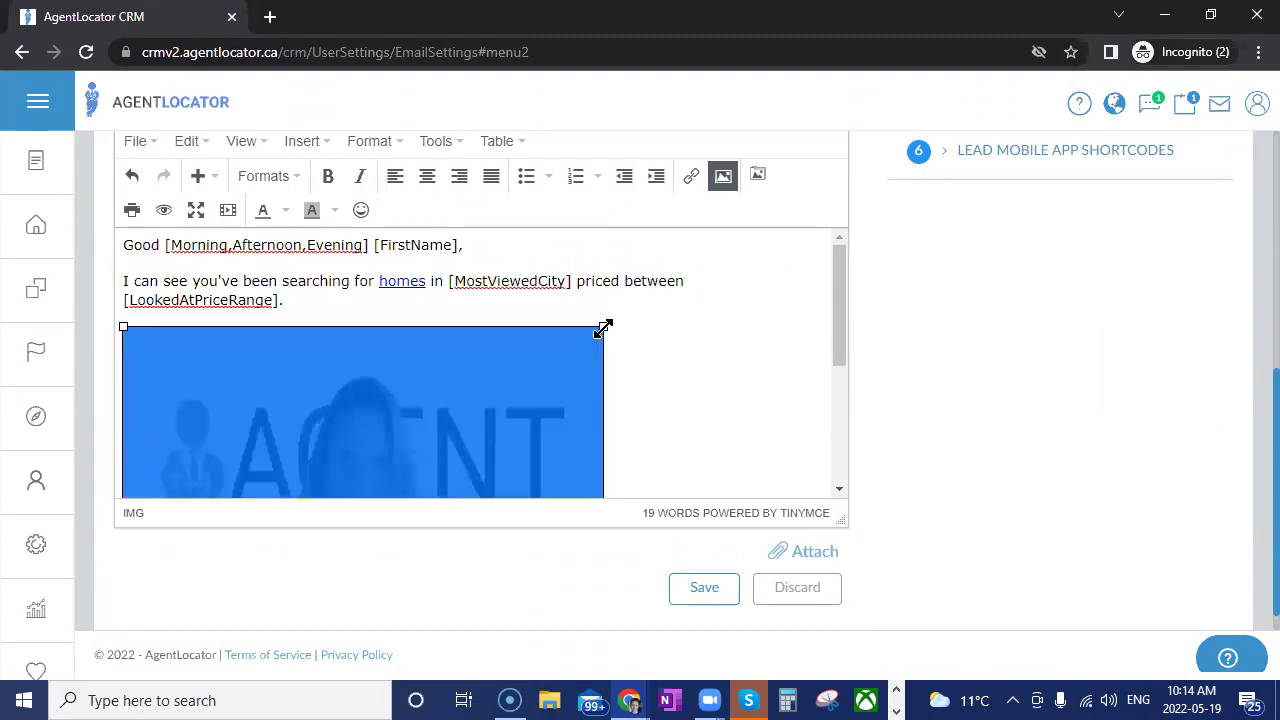
pyautogui.moveTo(603, 326); pyautogui.dragTo(449, 398)
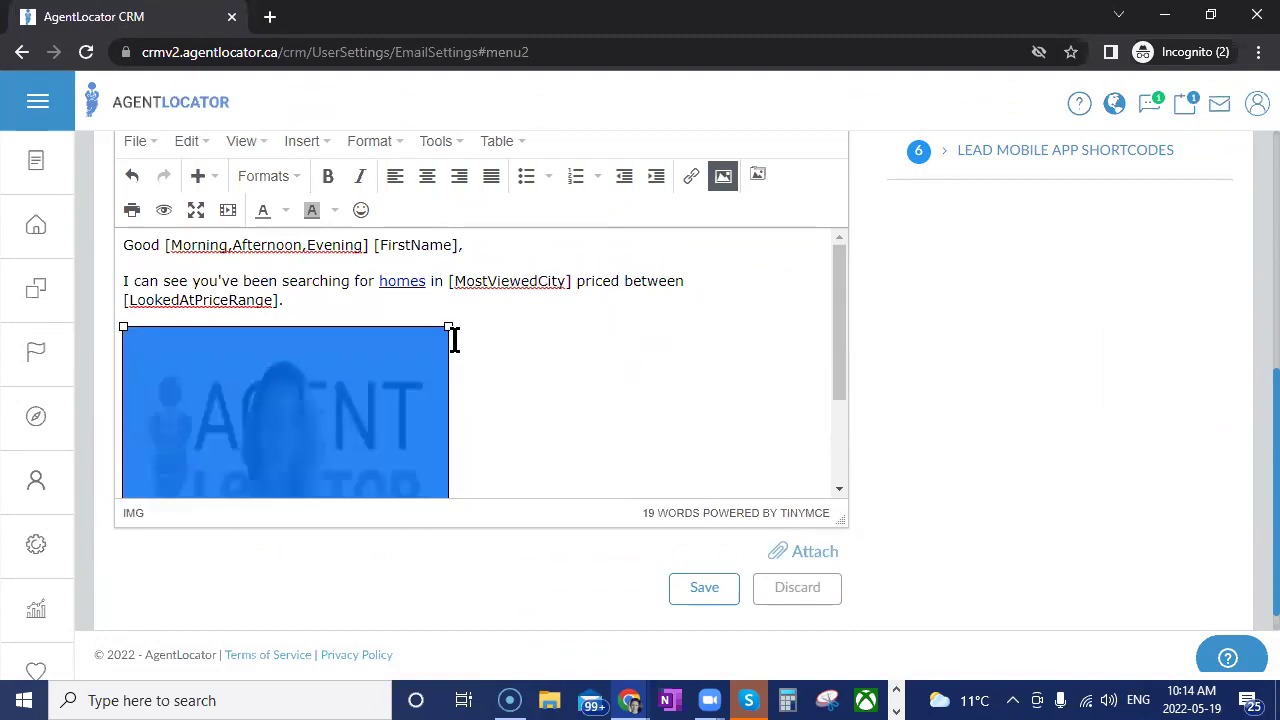
pyautogui.moveTo(448, 327); pyautogui.dragTo(352, 377)
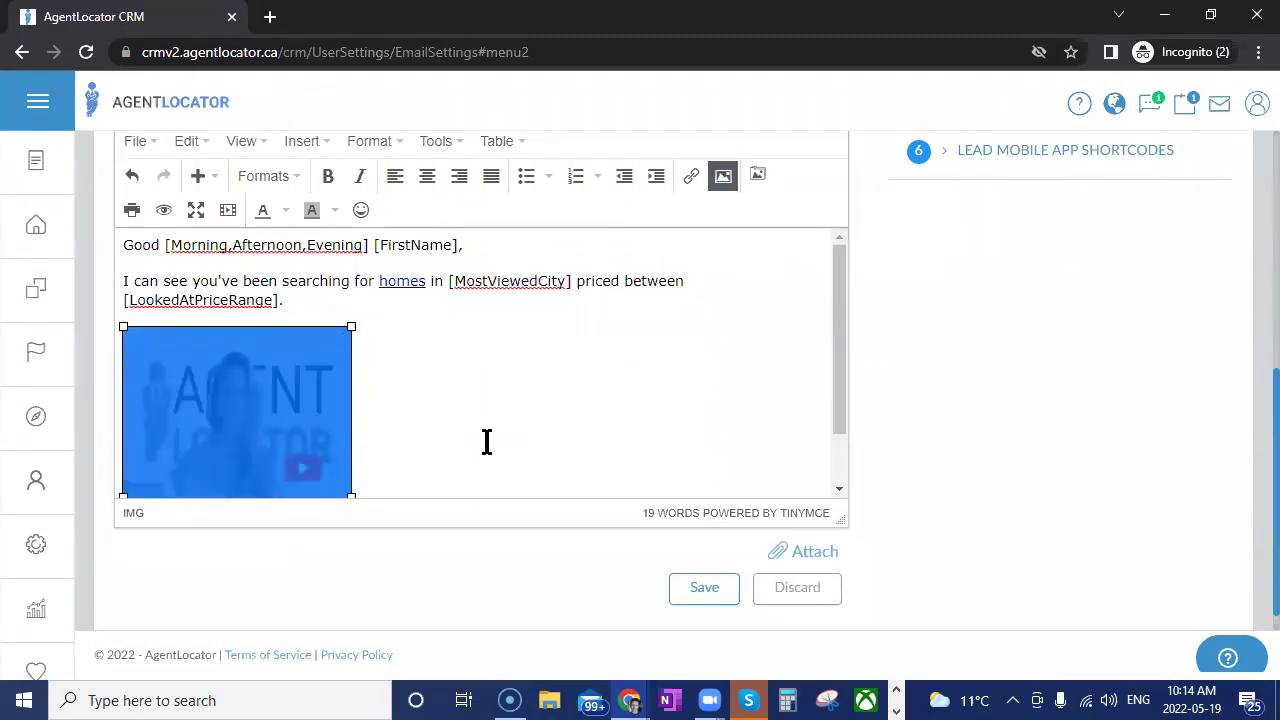
pyautogui.click(691, 176)
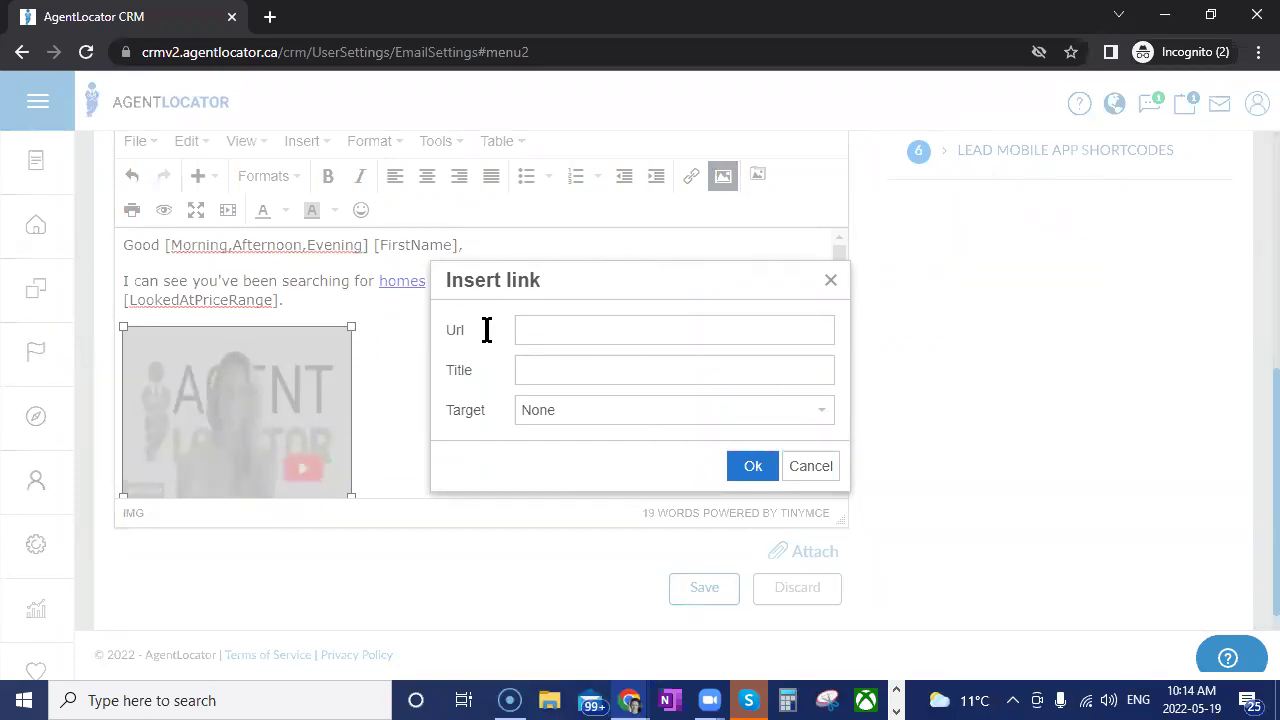
pyautogui.click(830, 280)
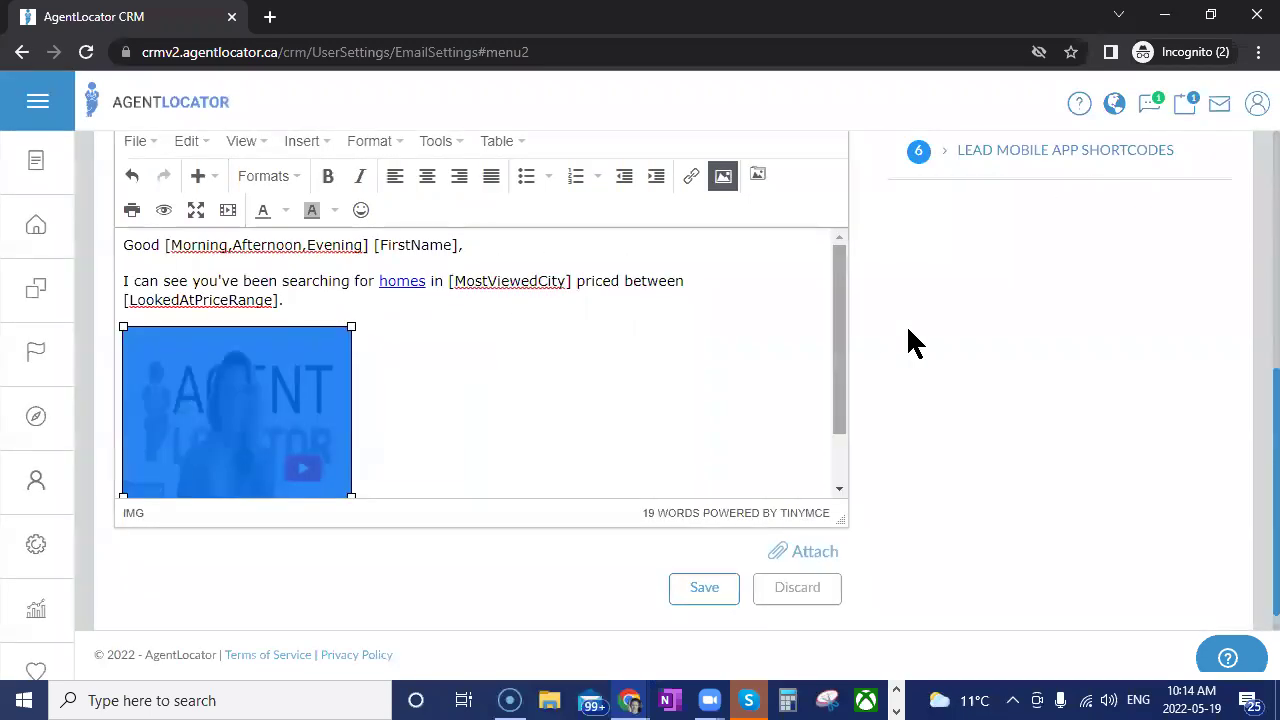
pyautogui.click(538, 368)
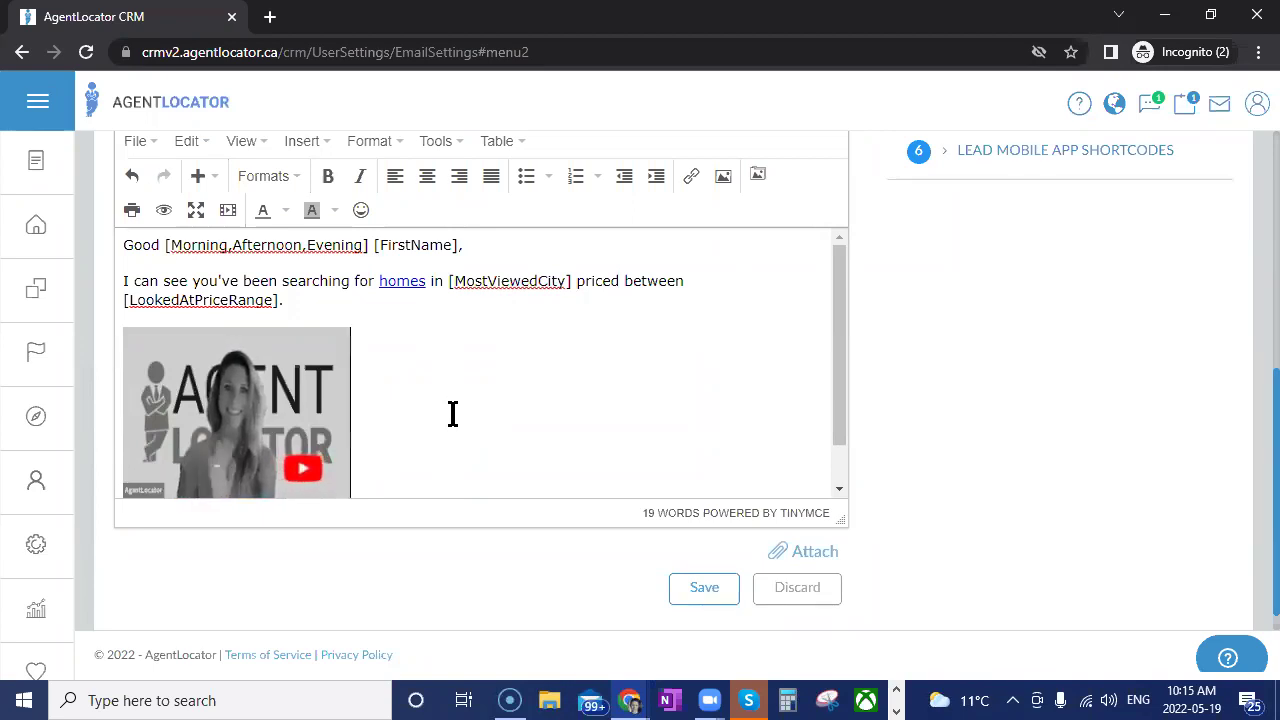
pyautogui.scroll(-1, 453, 413)
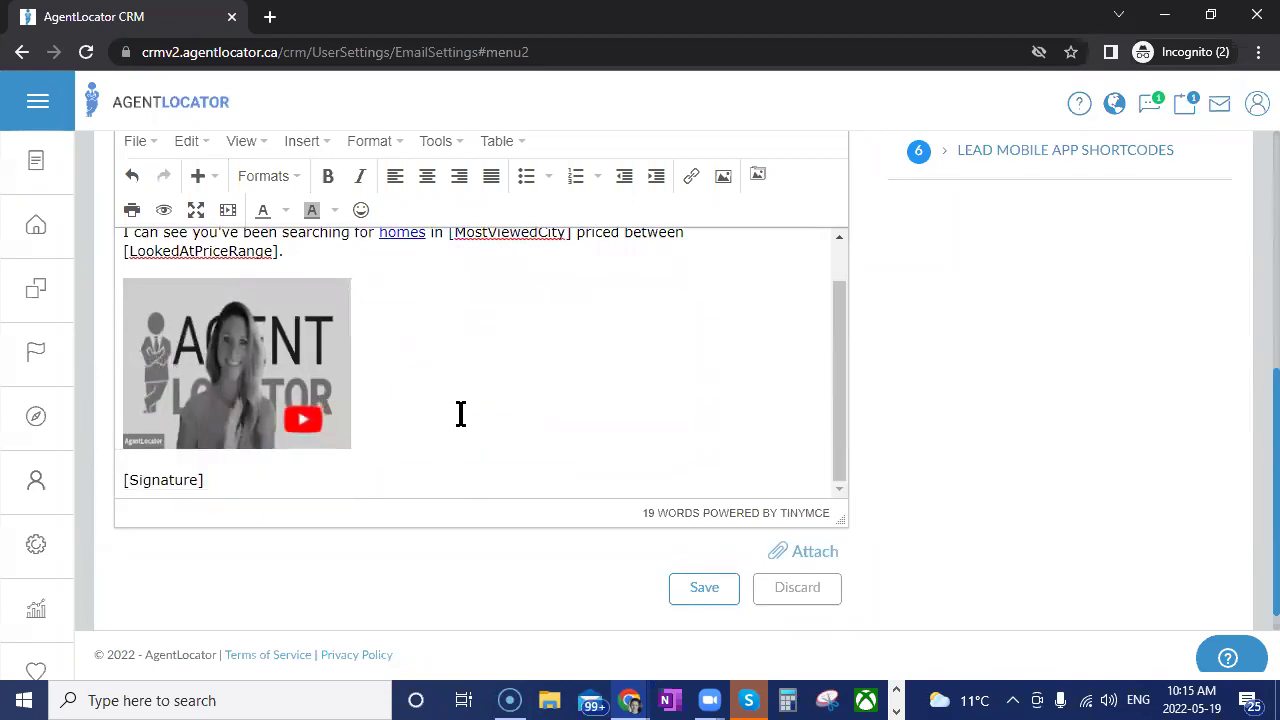
pyautogui.click(257, 370)
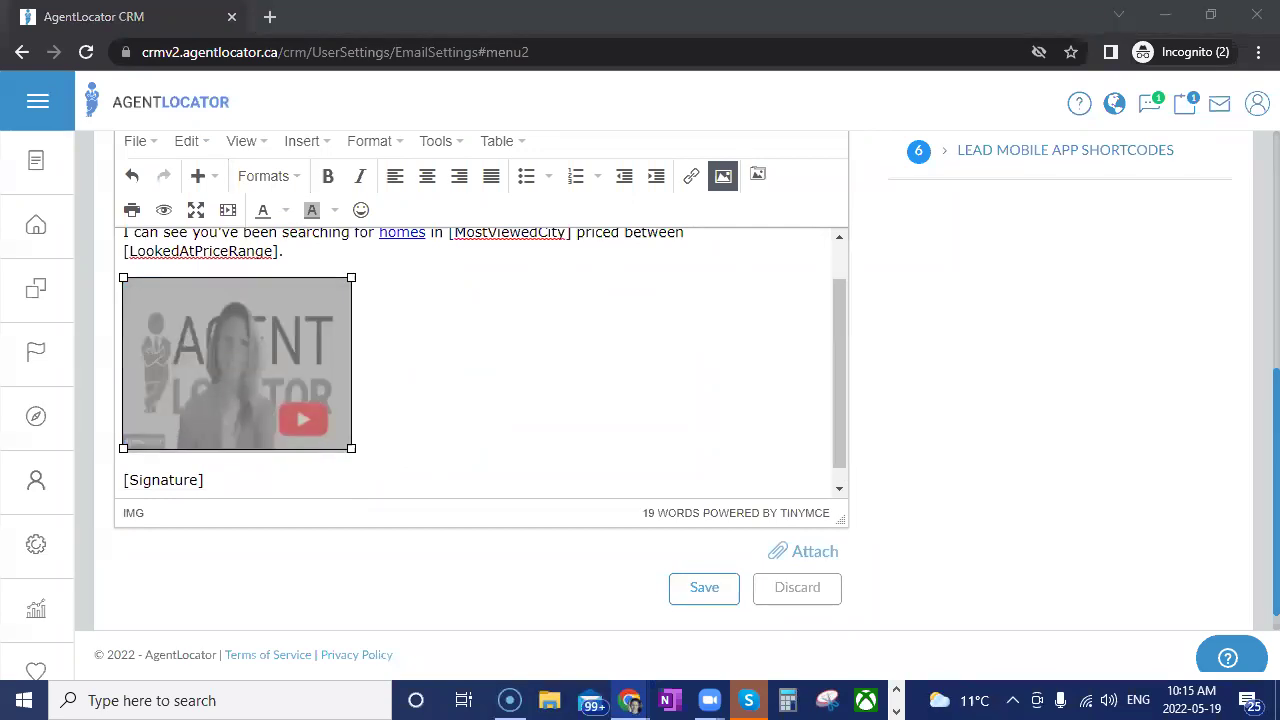
pyautogui.click(691, 178)
pyautogui.write('https://www.youtube.com/c/AgentLocator')
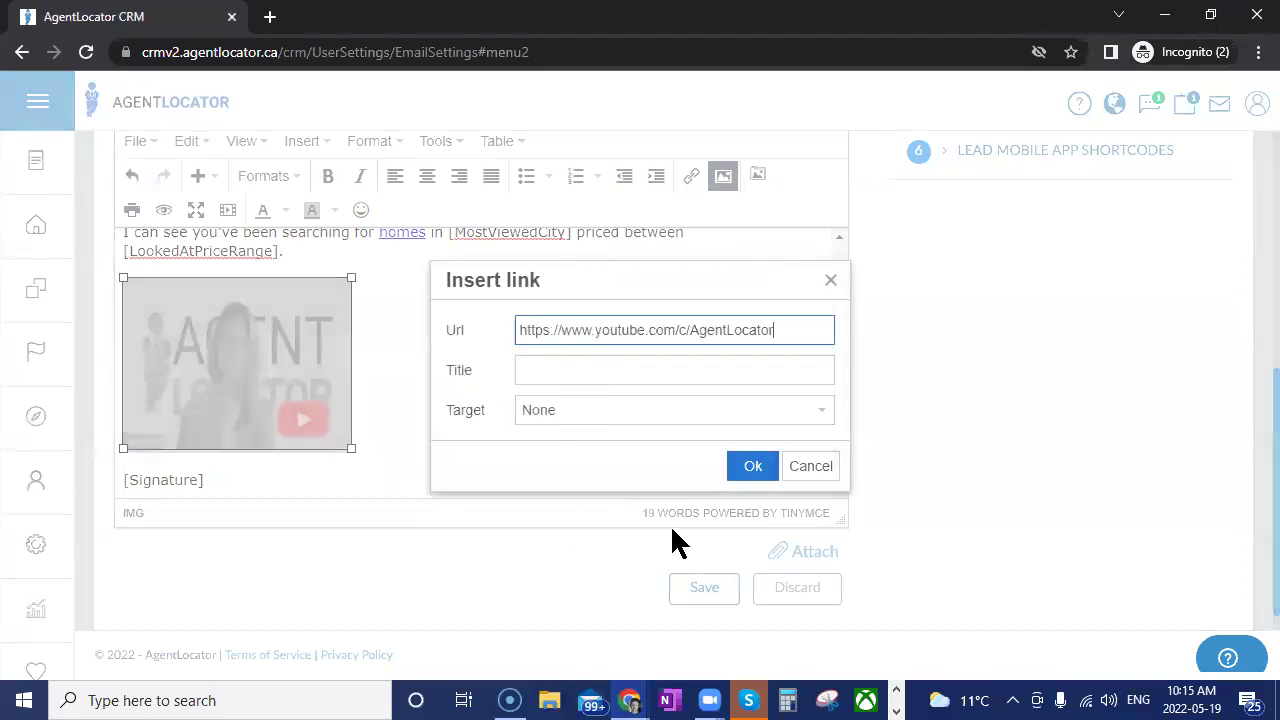
pyautogui.click(617, 415)
pyautogui.click(588, 474)
pyautogui.click(755, 466)
pyautogui.click(509, 386)
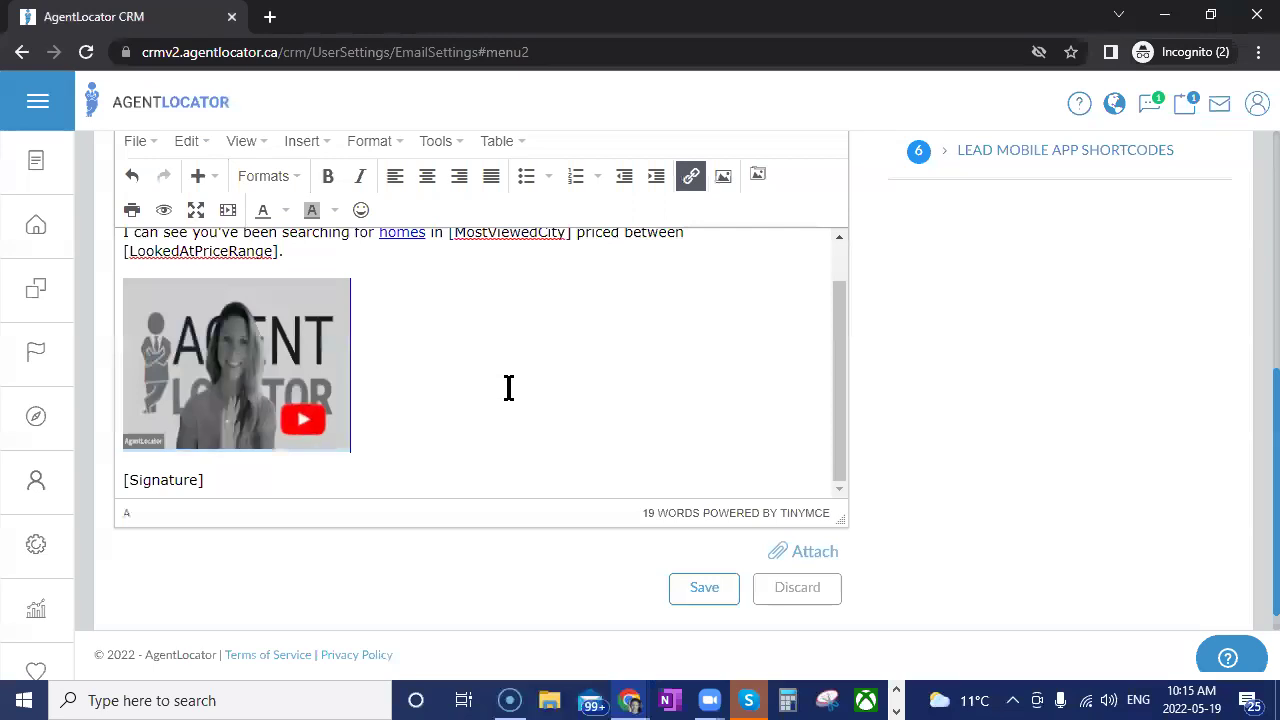
# Set the template's subject to "Gif Test Youtube", save the template and check it in the template list.
pyautogui.scroll(5, 520, 394)
pyautogui.click(177, 357)
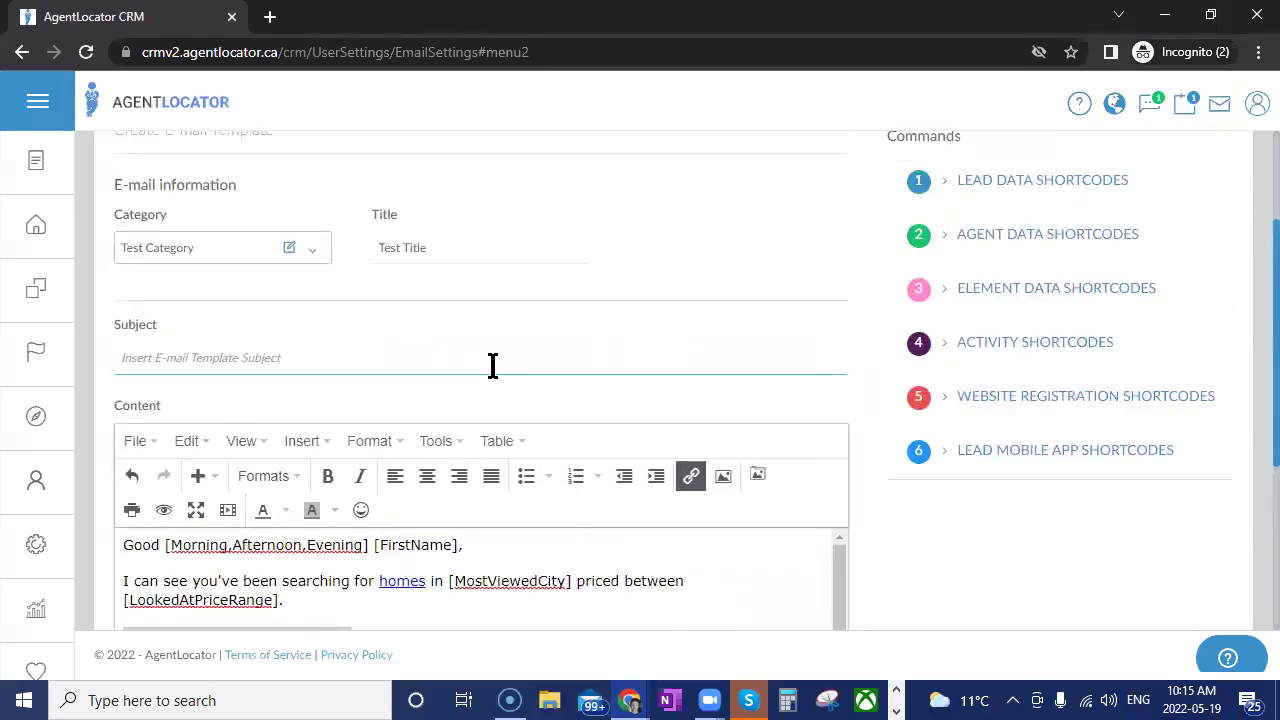
pyautogui.write('Gif Test Youtube')
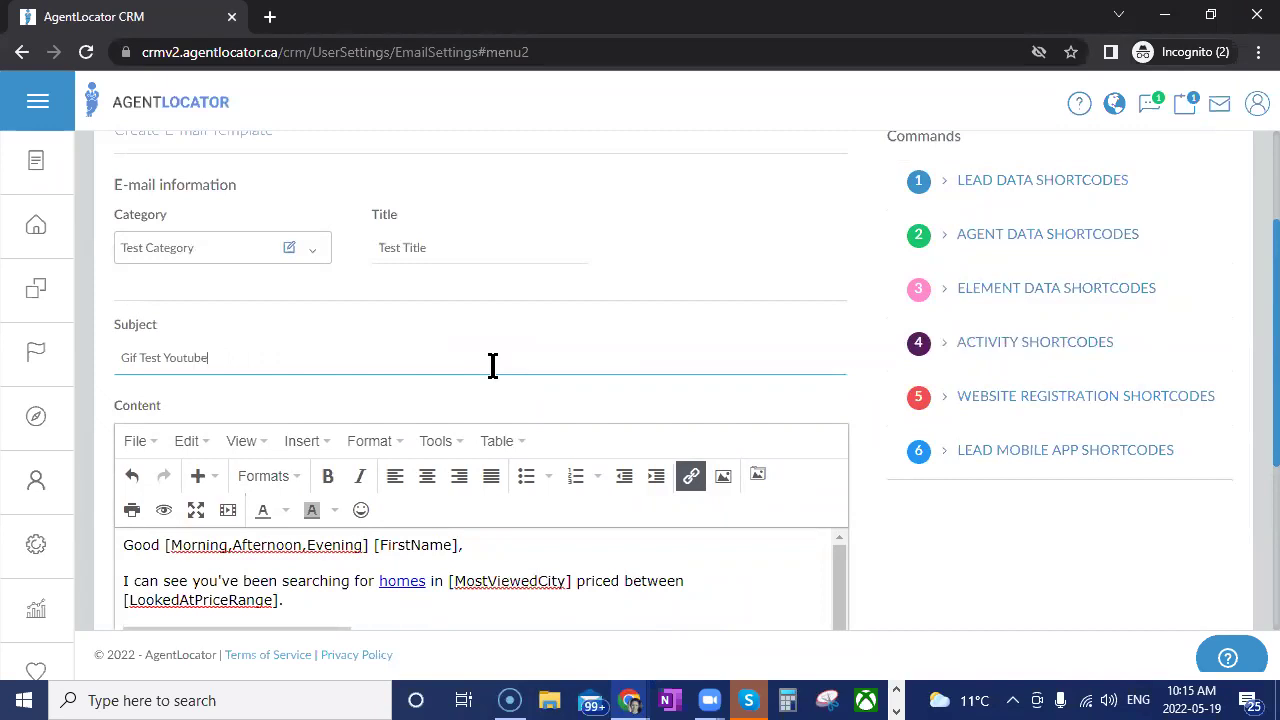
pyautogui.scroll(-3, 843, 371)
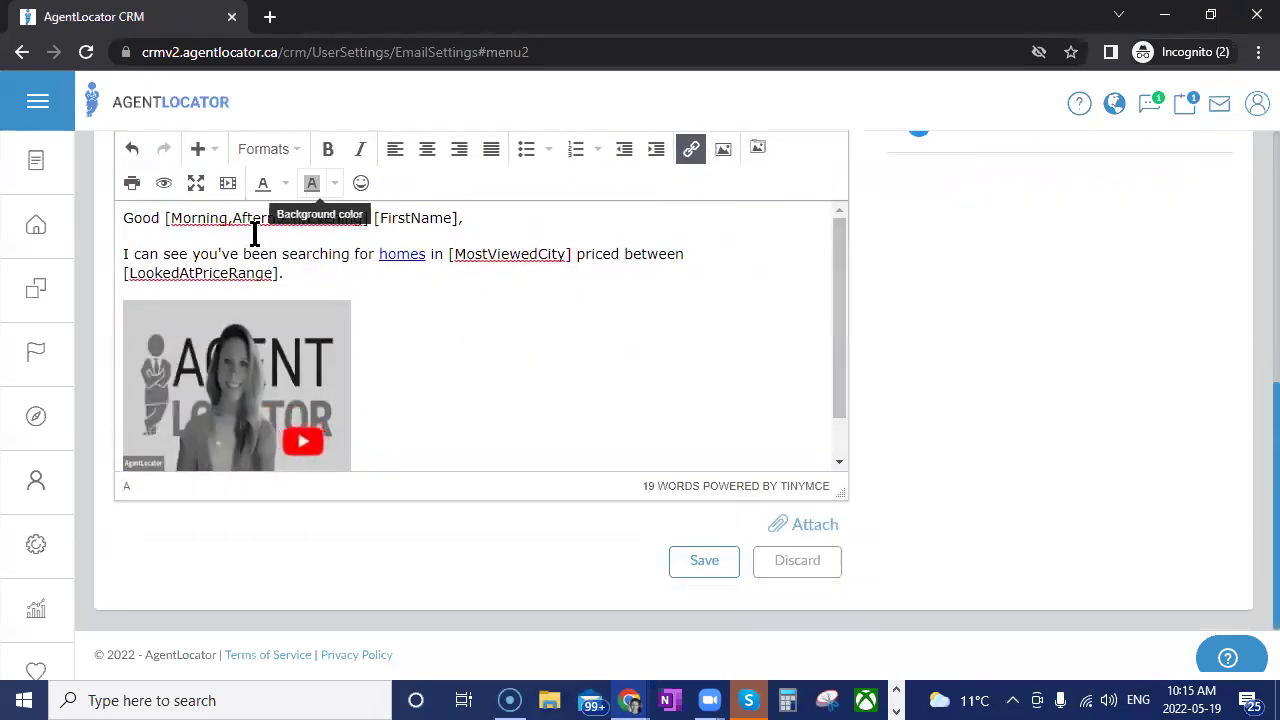
pyautogui.click(700, 560)
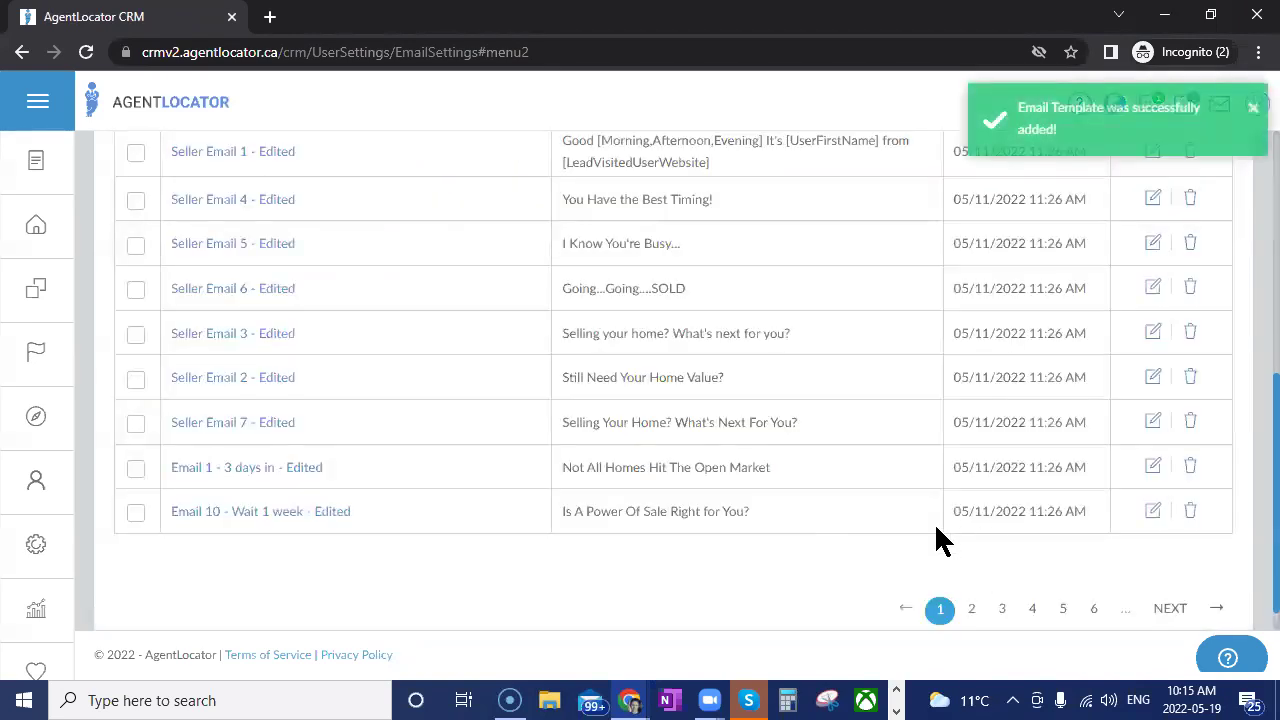
pyautogui.scroll(5, 786, 514)
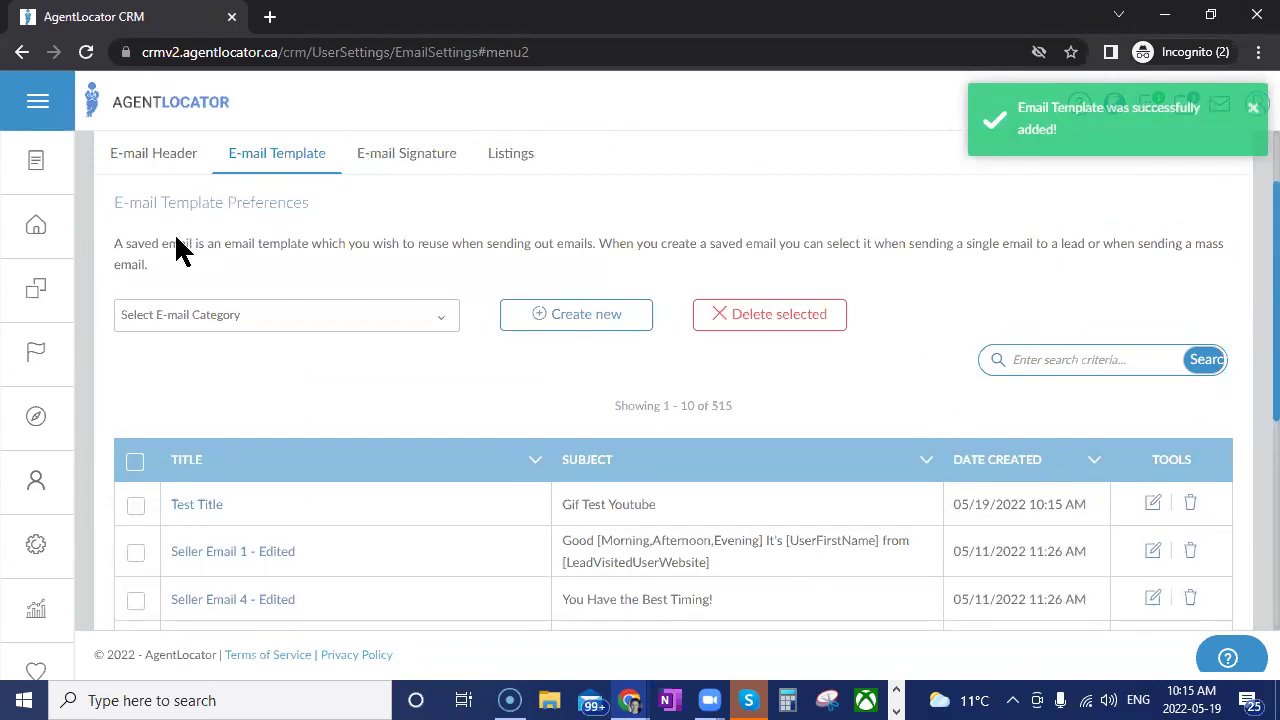
# Start a CRM e-mail to the first lead and apply the template "Test Title-Gif Test Youtube", found by searching for "yout".
pyautogui.click(40, 236)
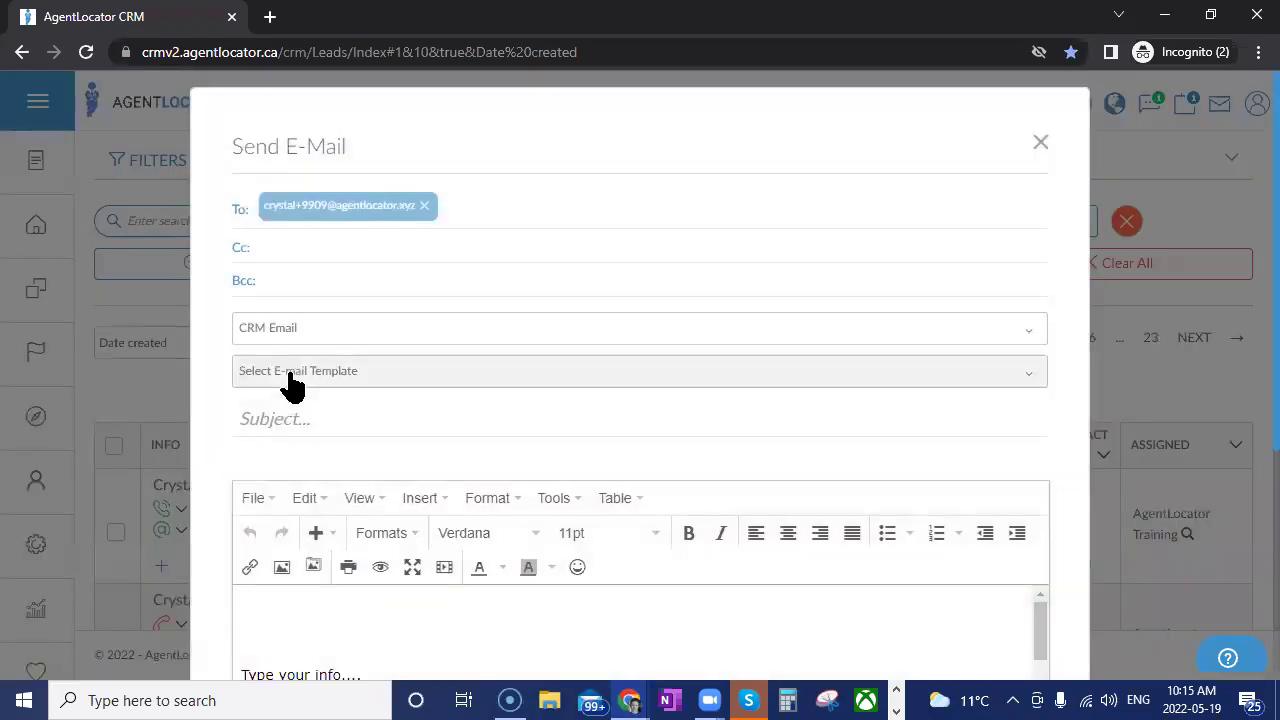
pyautogui.click(292, 380)
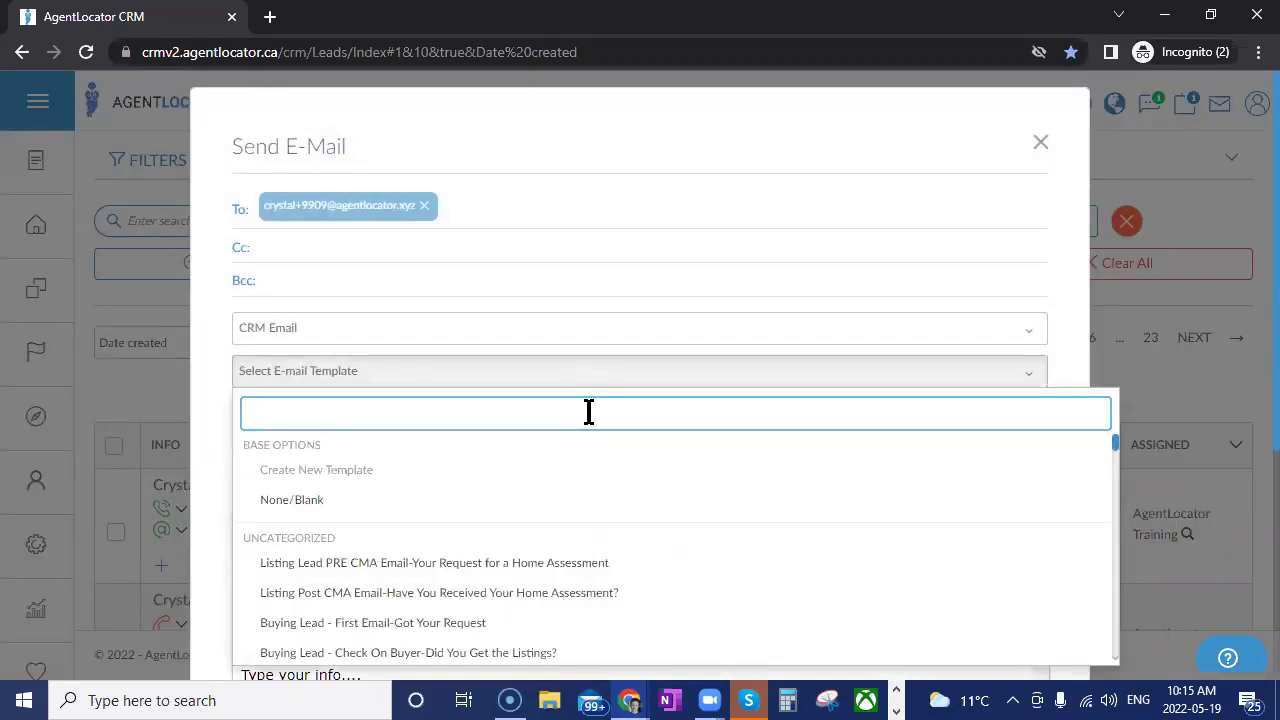
pyautogui.write('yout')
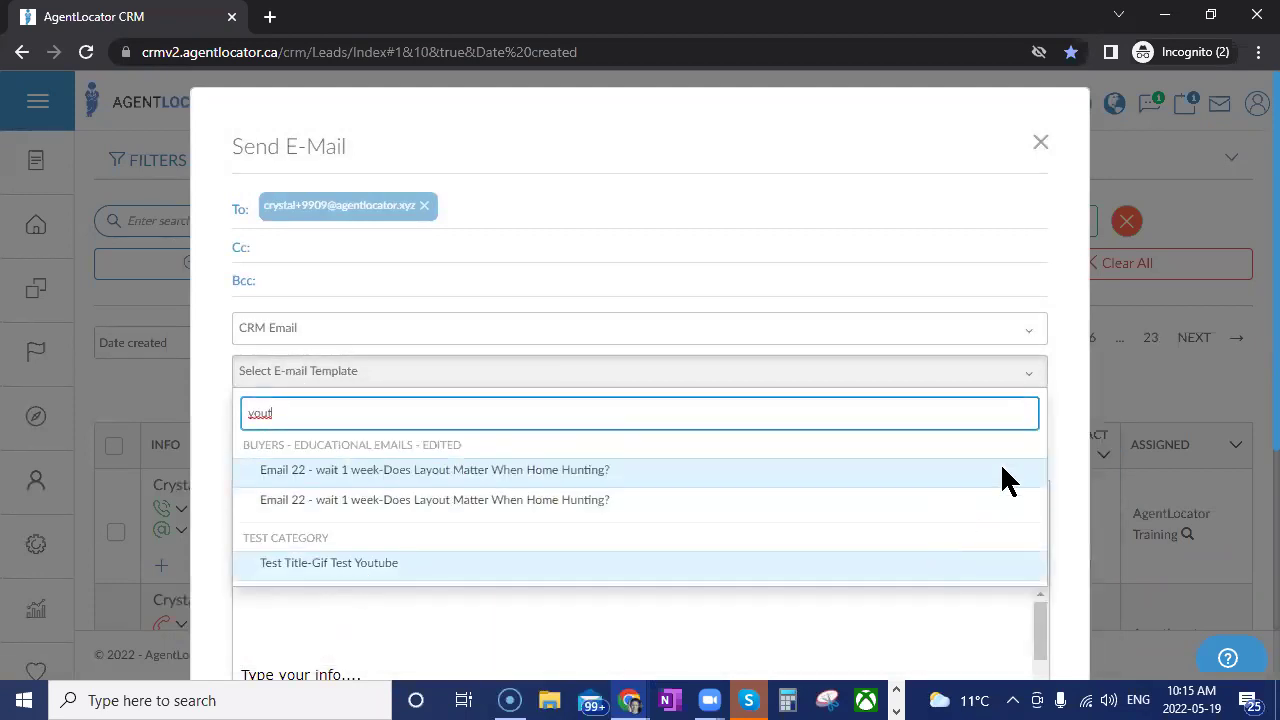
pyautogui.press('Return')
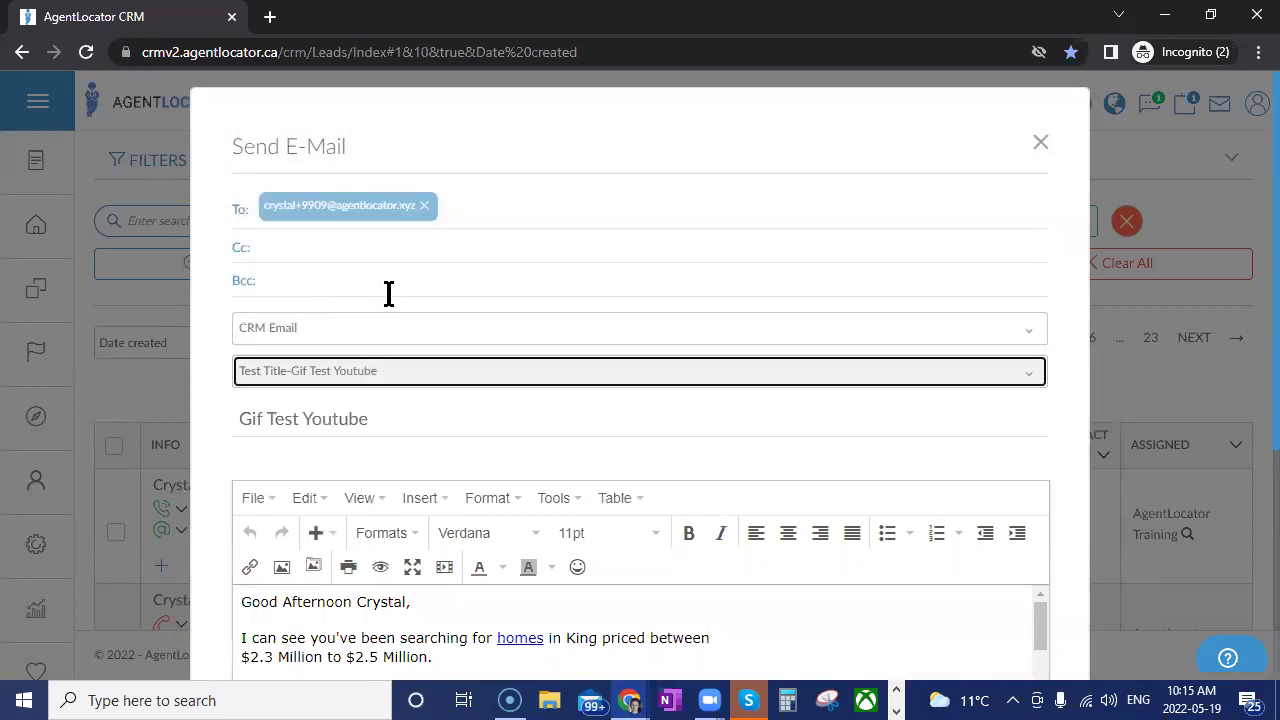
# Review the filled-in e-mail body down to the signature and send the e-mail to the lead.
pyautogui.scroll(-4, 514, 294)
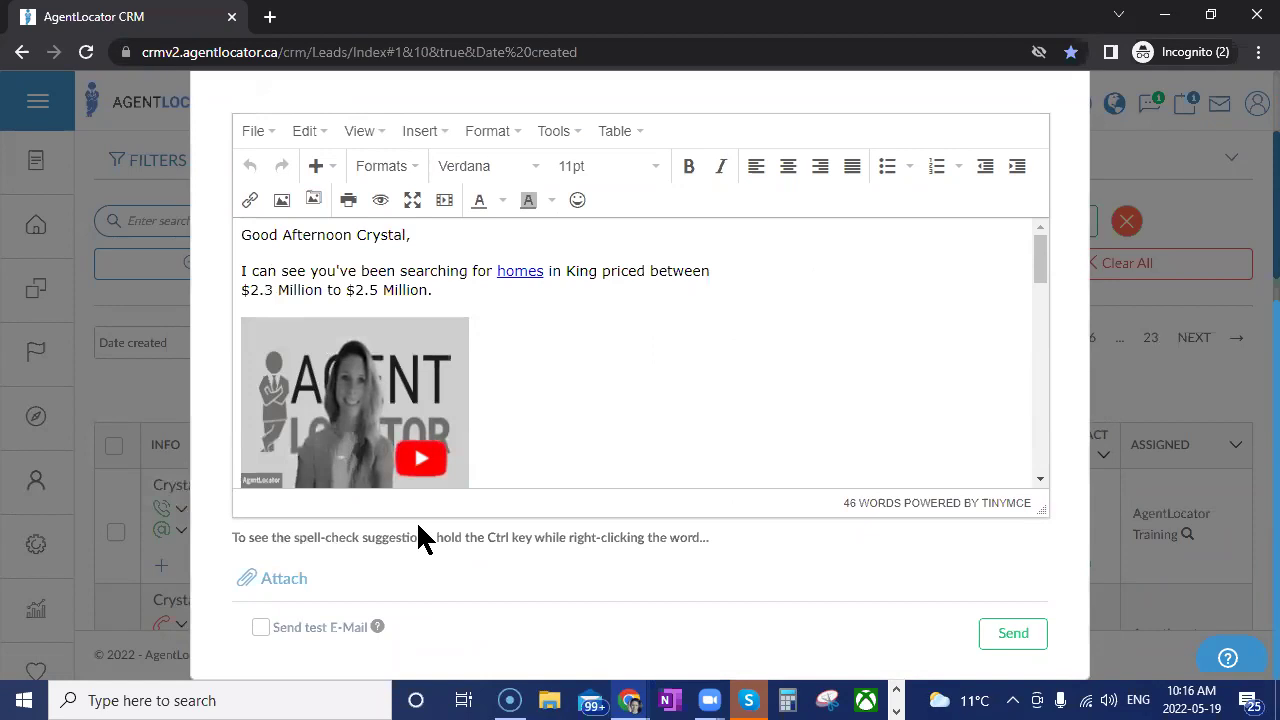
pyautogui.scroll(-1, 489, 452)
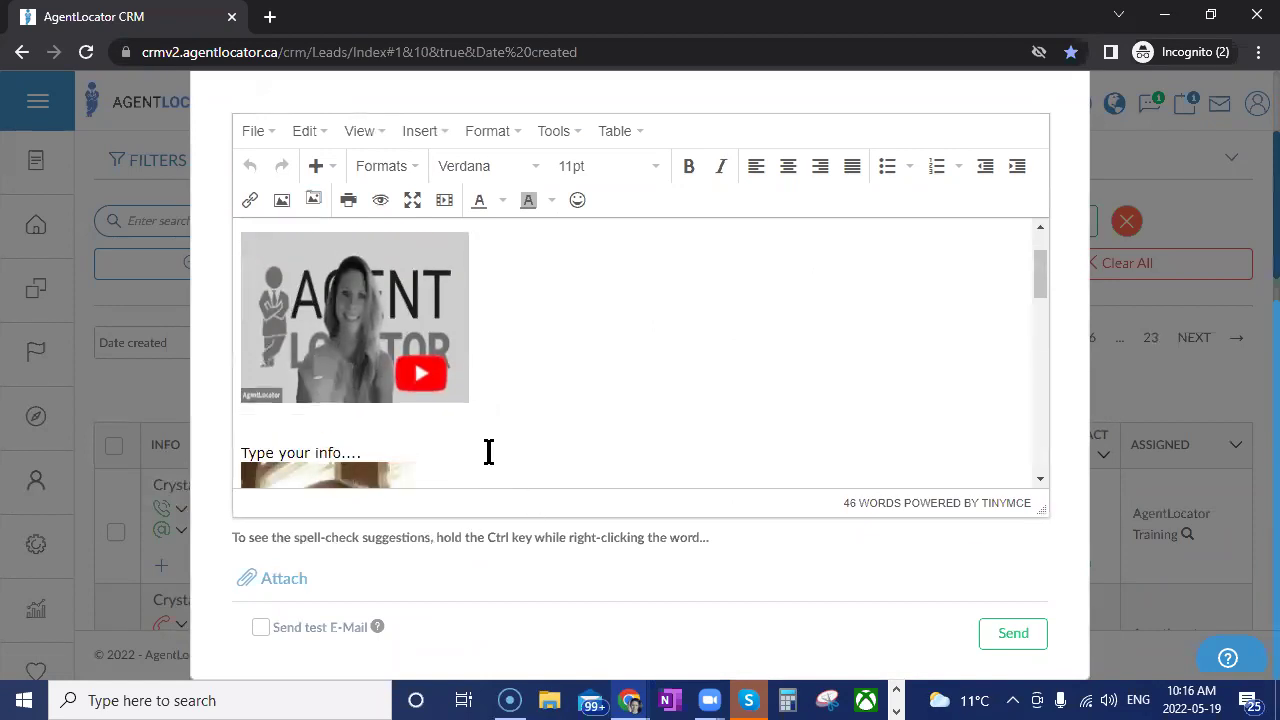
pyautogui.scroll(-2, 340, 429)
pyautogui.scroll(1, 341, 428)
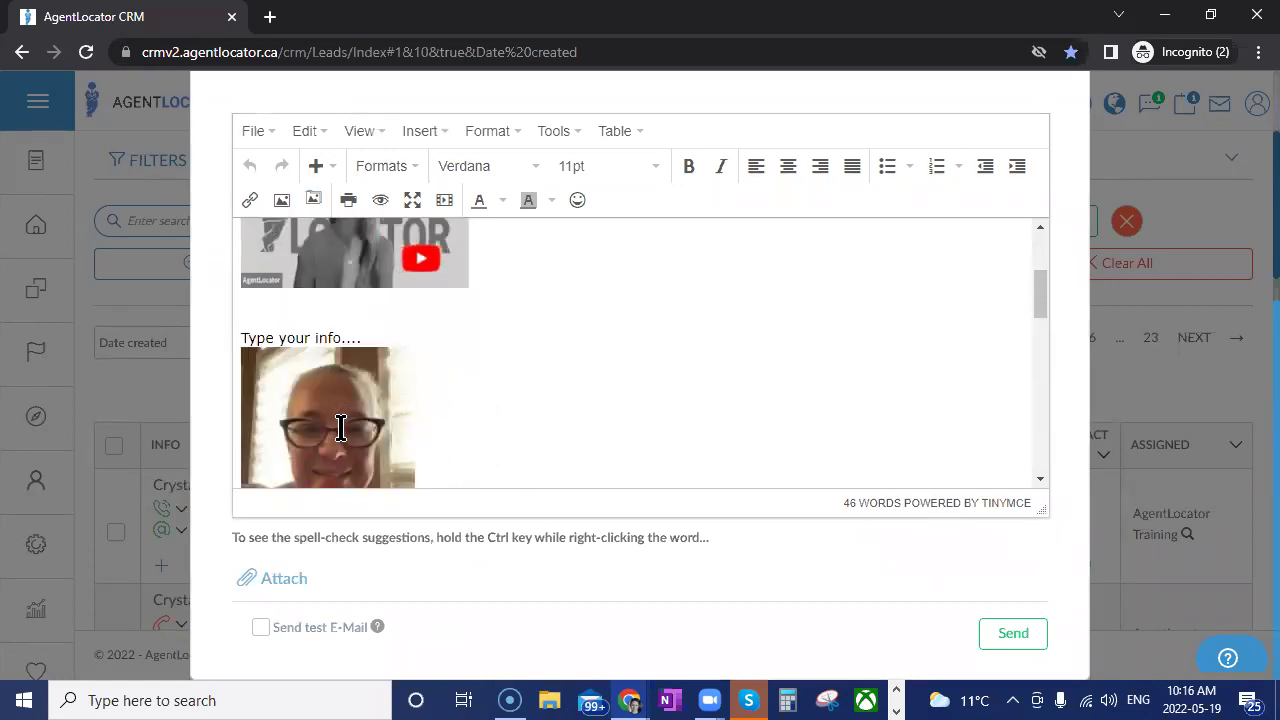
pyautogui.scroll(-1, 418, 416)
pyautogui.scroll(-10, 418, 416)
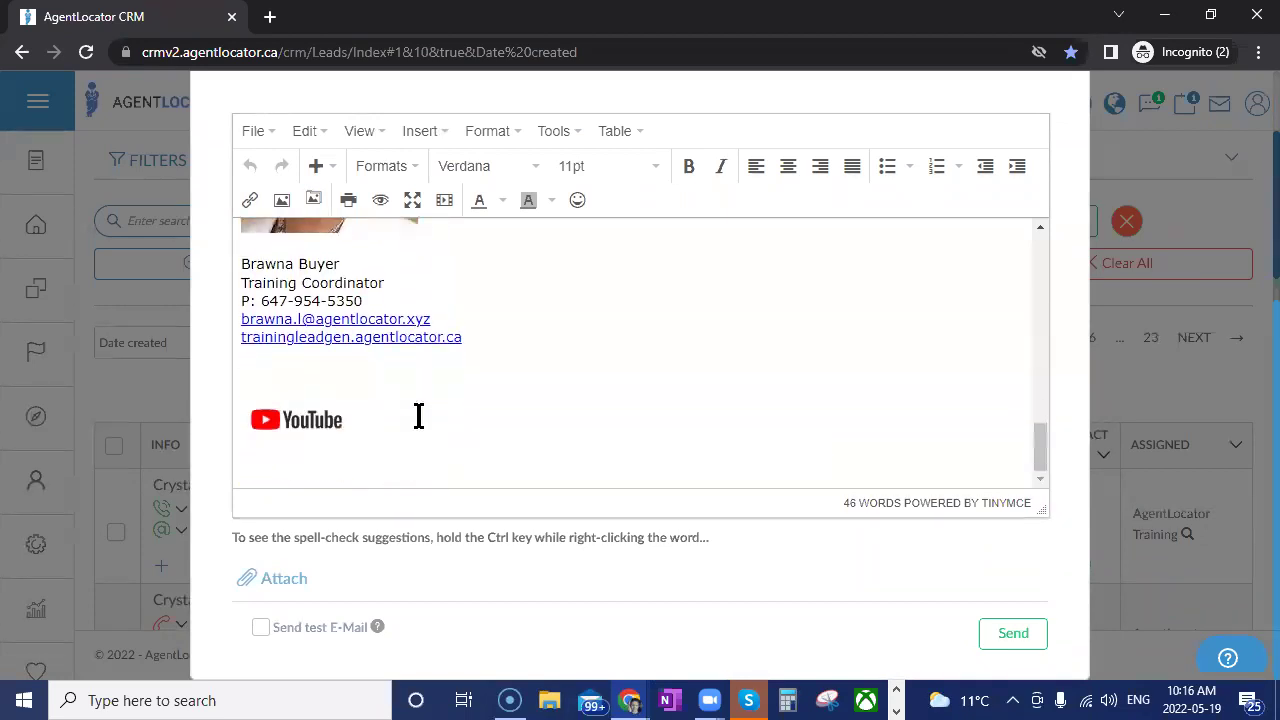
pyautogui.scroll(10, 418, 416)
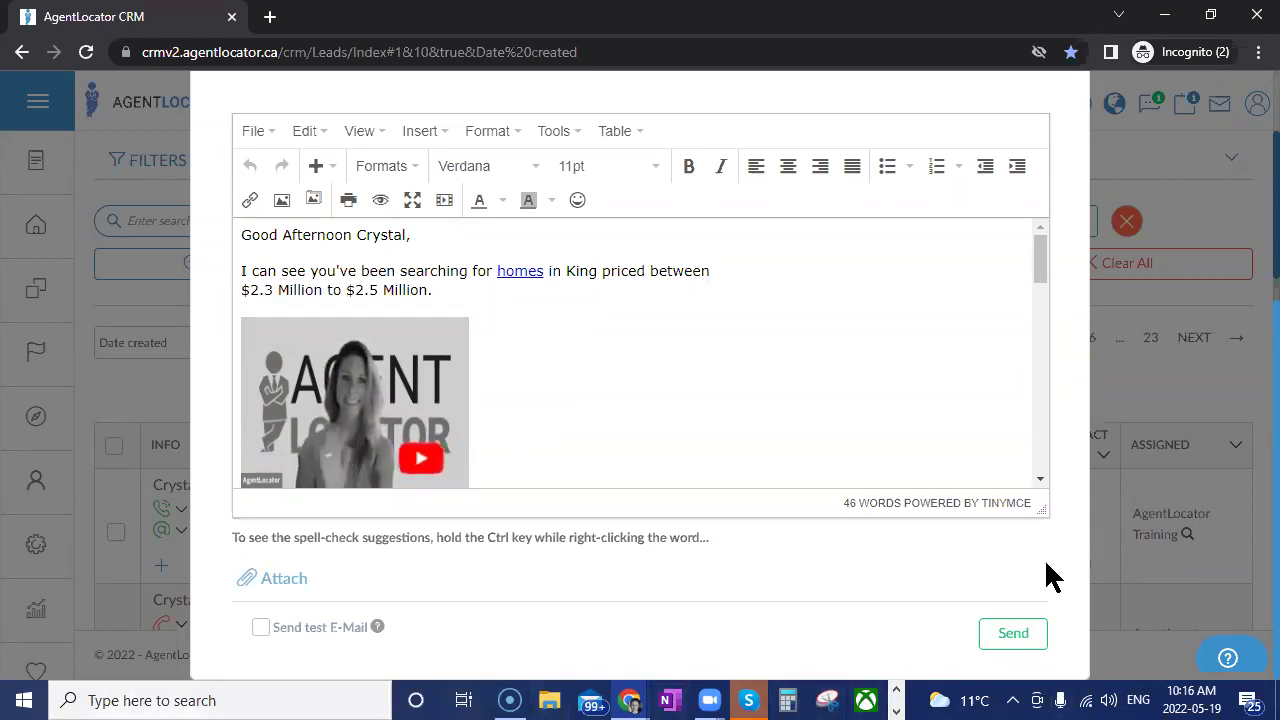
pyautogui.click(1052, 634)
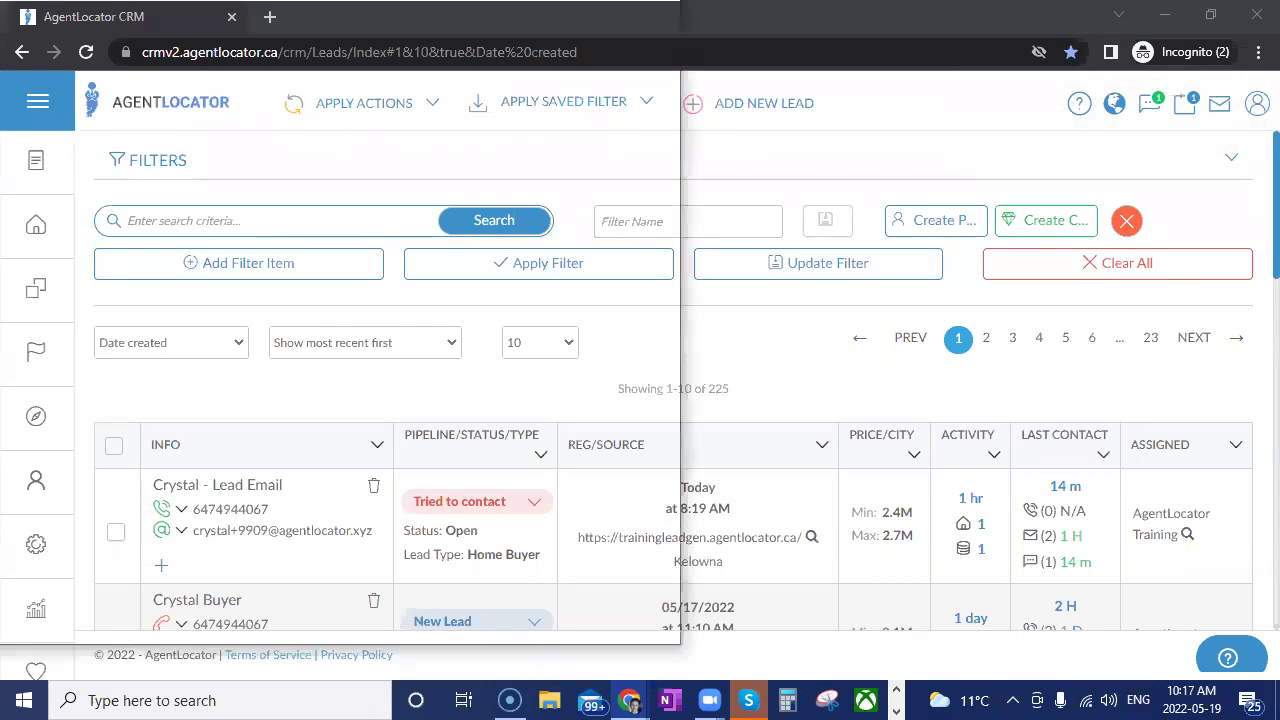
# Switch to Gmail and test the "homes" link and the thumbnail picture's link in the received "Gif Test Youtube" e-mail.
pyautogui.click(1088, 47)
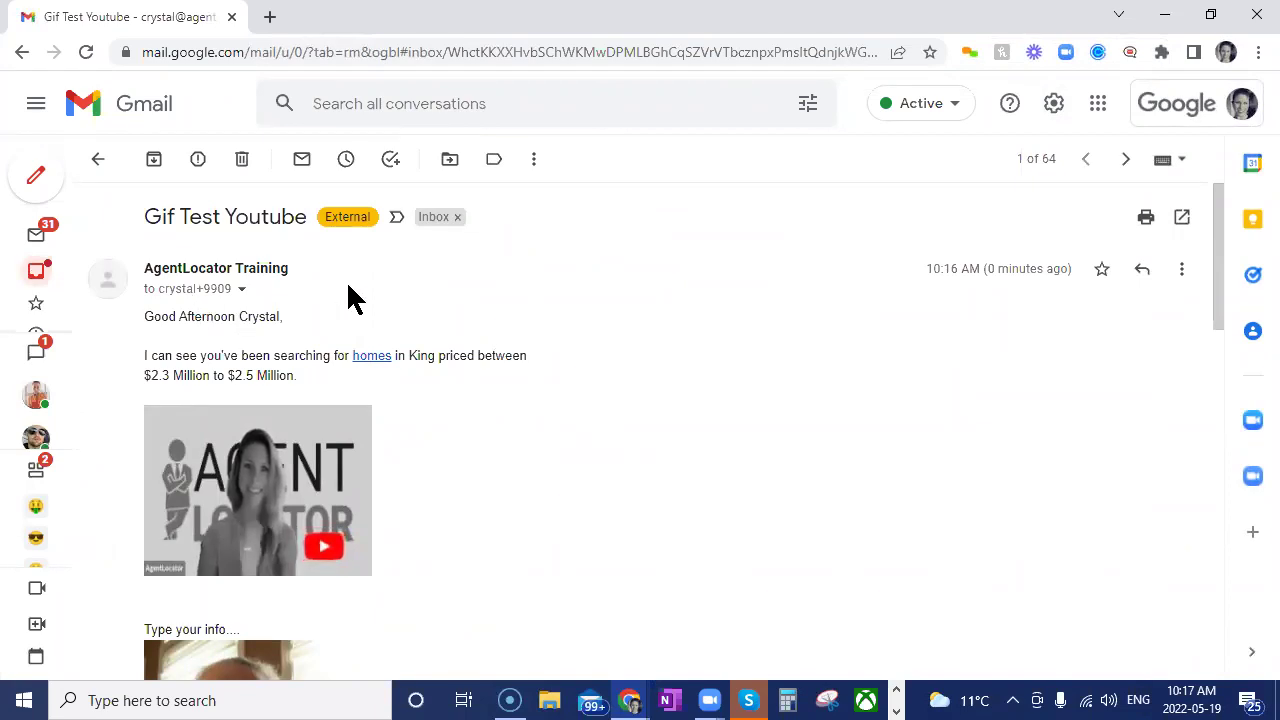
pyautogui.click(371, 358)
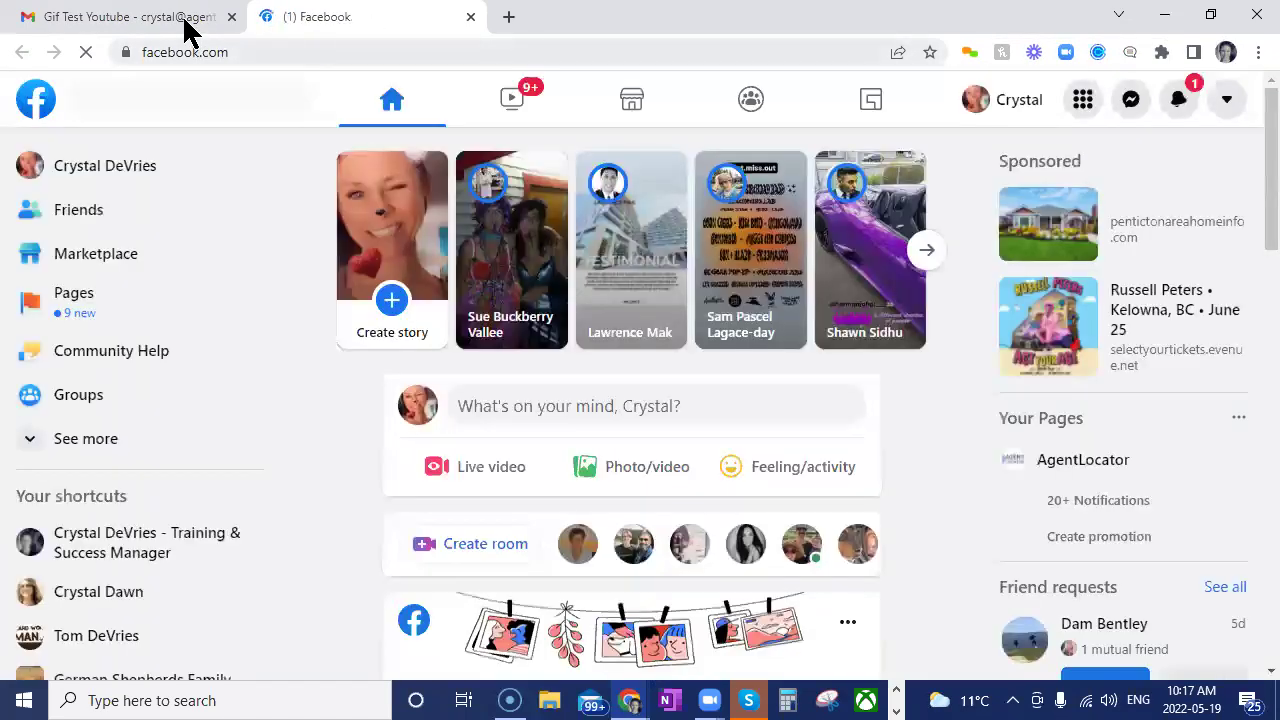
pyautogui.click(188, 30)
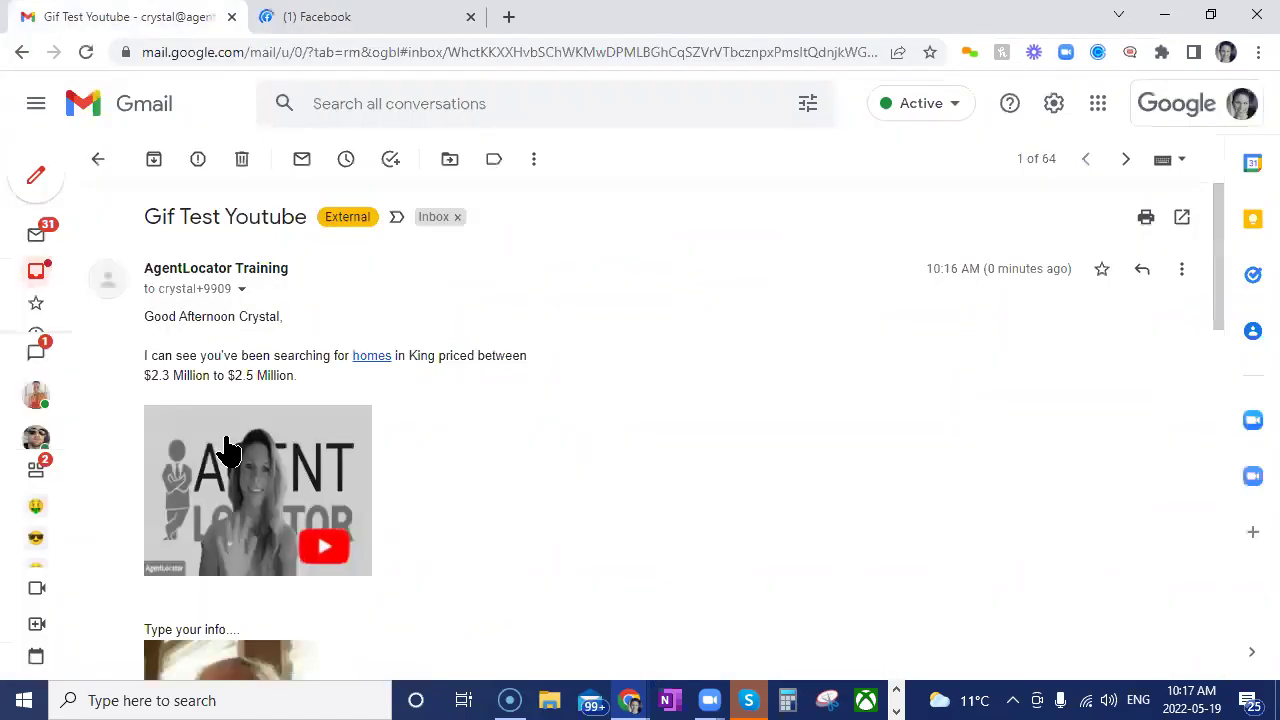
pyautogui.click(232, 490)
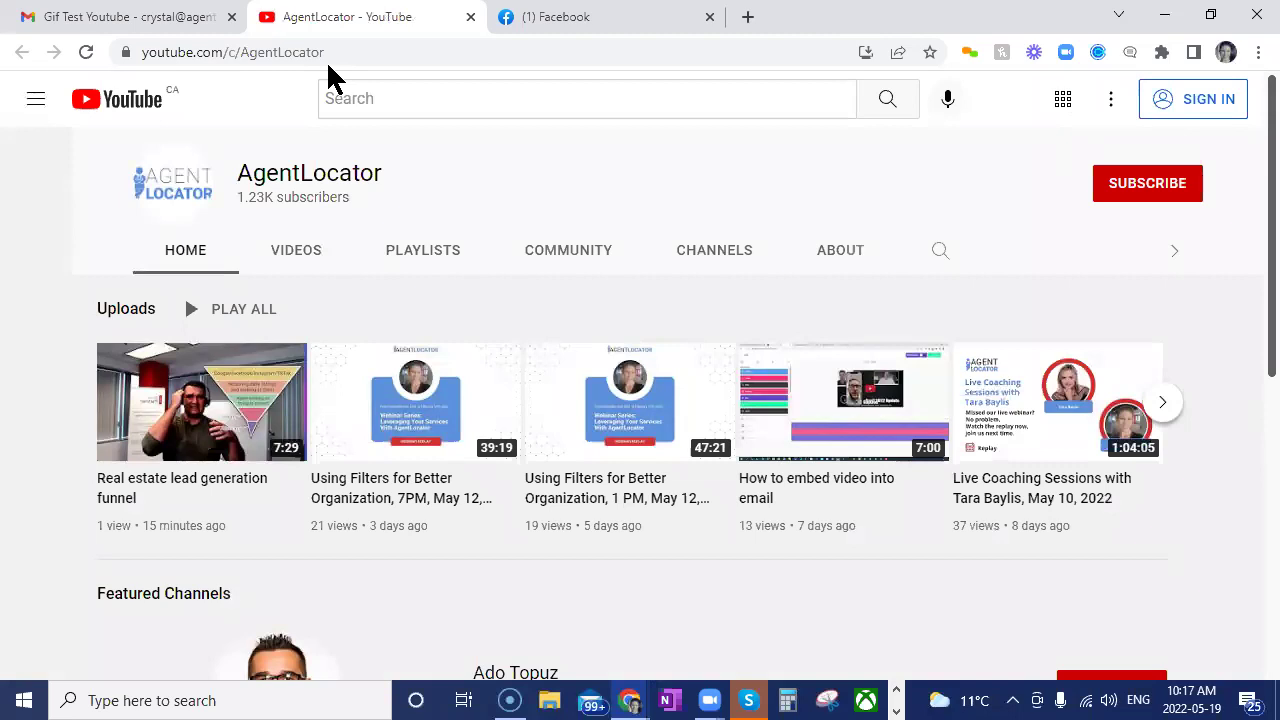
pyautogui.click(197, 22)
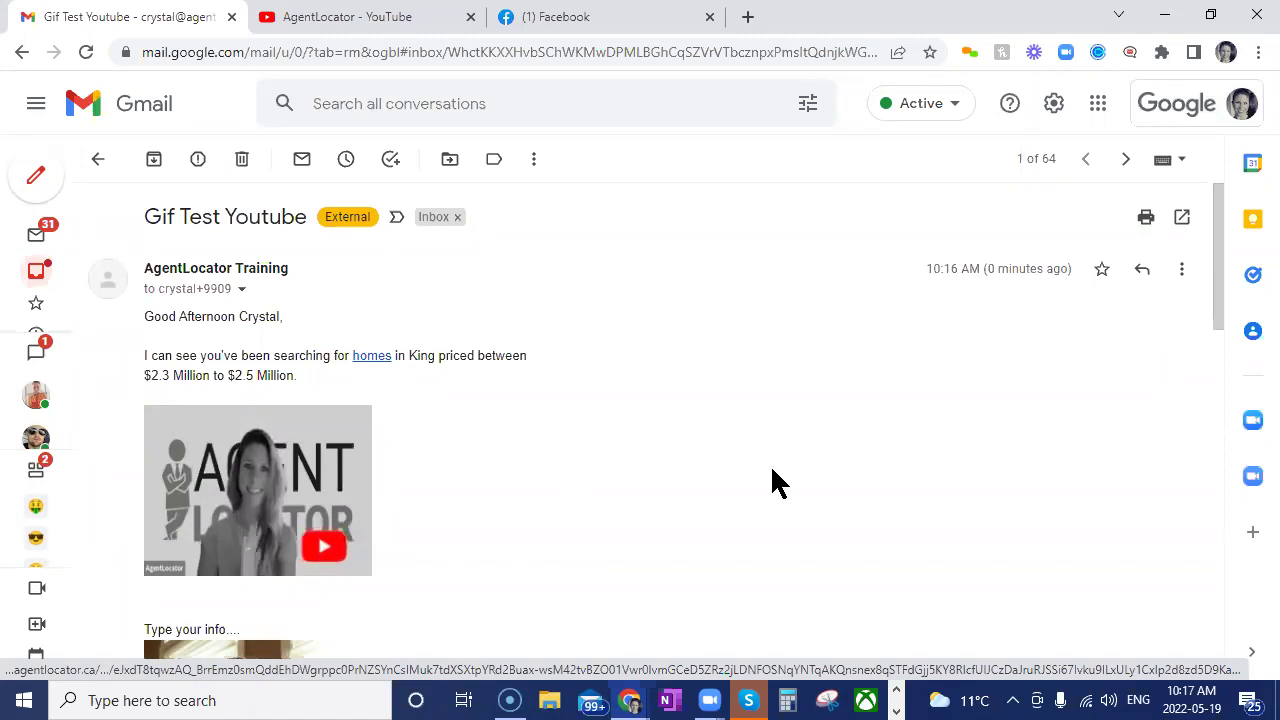
# Open a new Gmail message and examine the linked picture, partner badge and review banner in its signature.
pyautogui.click(32, 180)
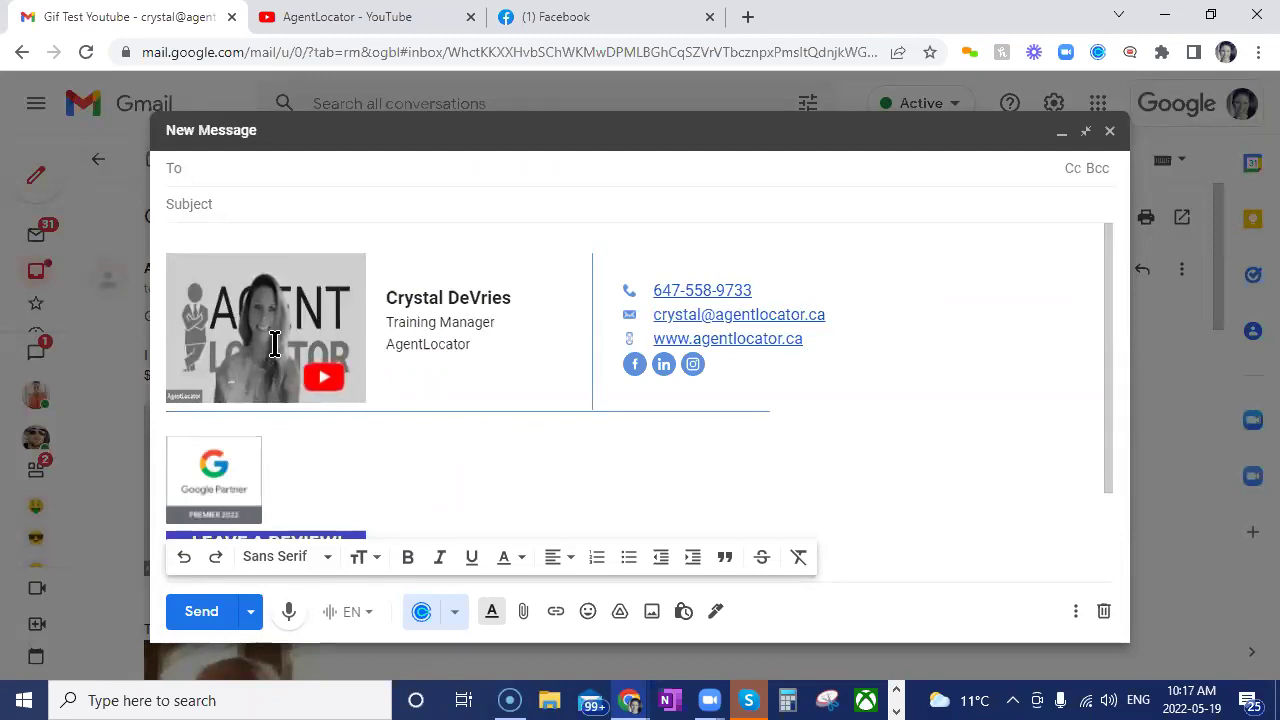
pyautogui.click(649, 463)
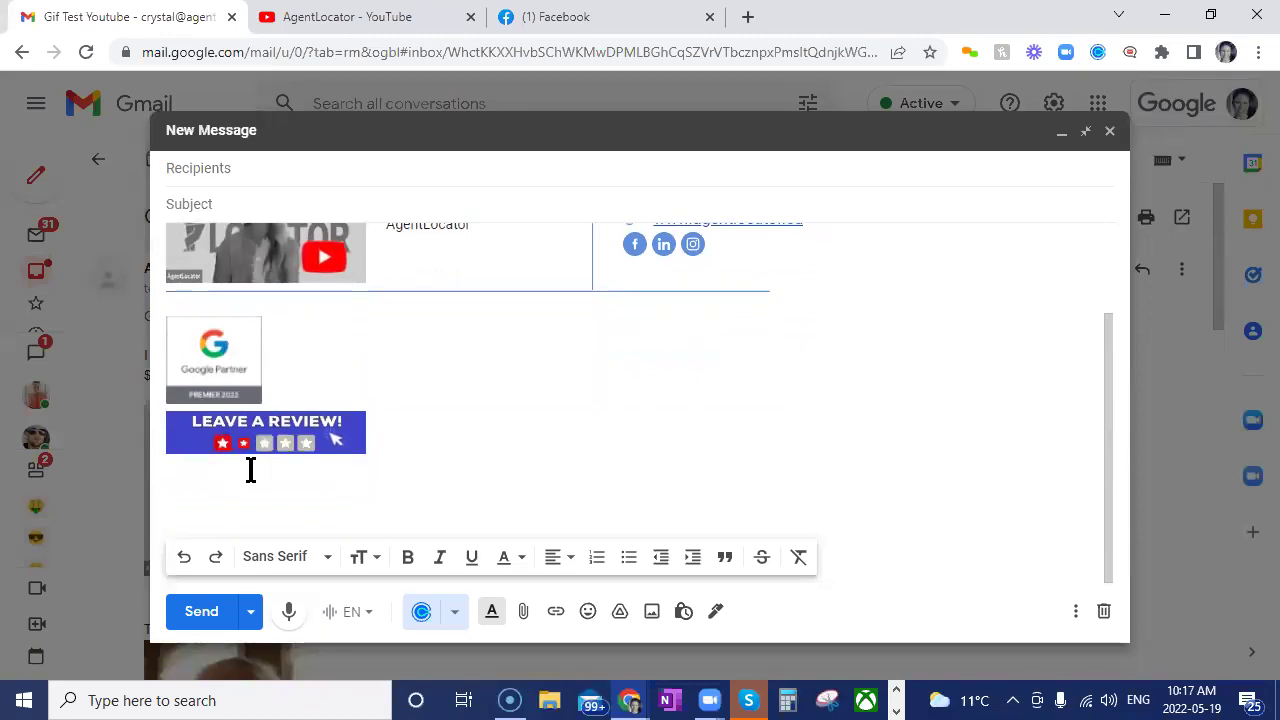
pyautogui.click(1087, 134)
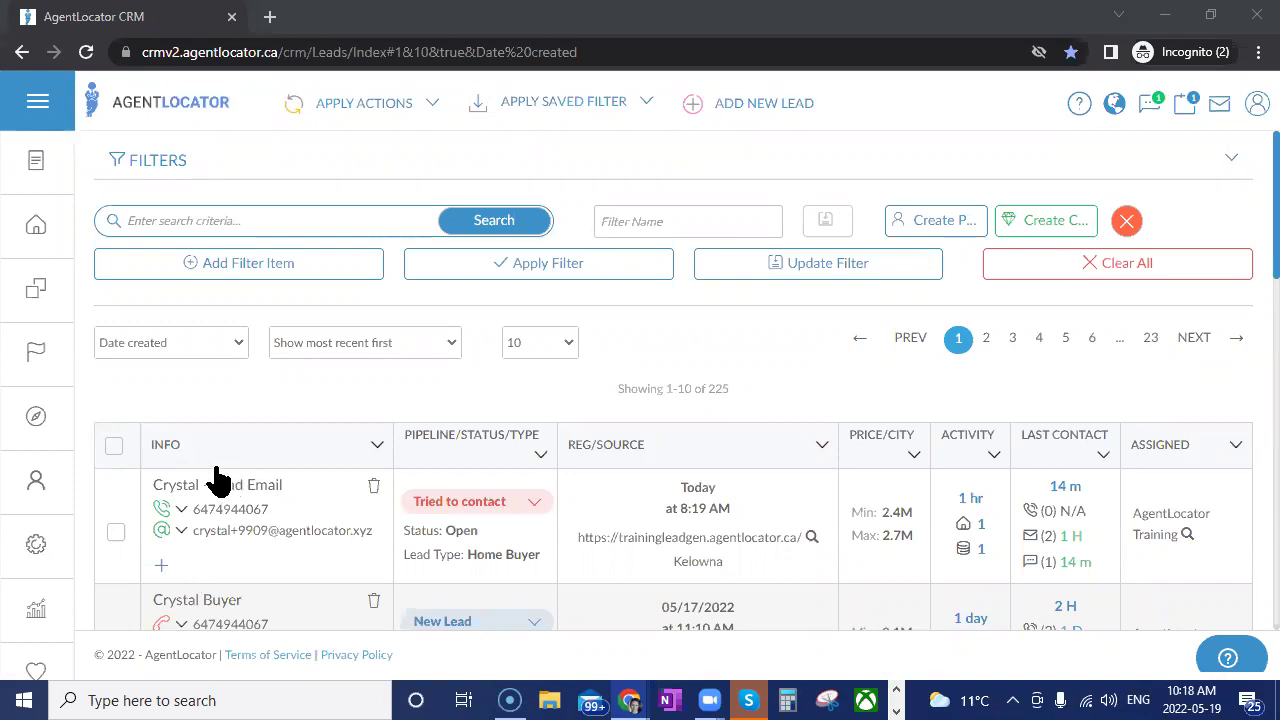
# Switch back to AgentLocator CRM and open the first lead's details page.
pyautogui.click(294, 557)
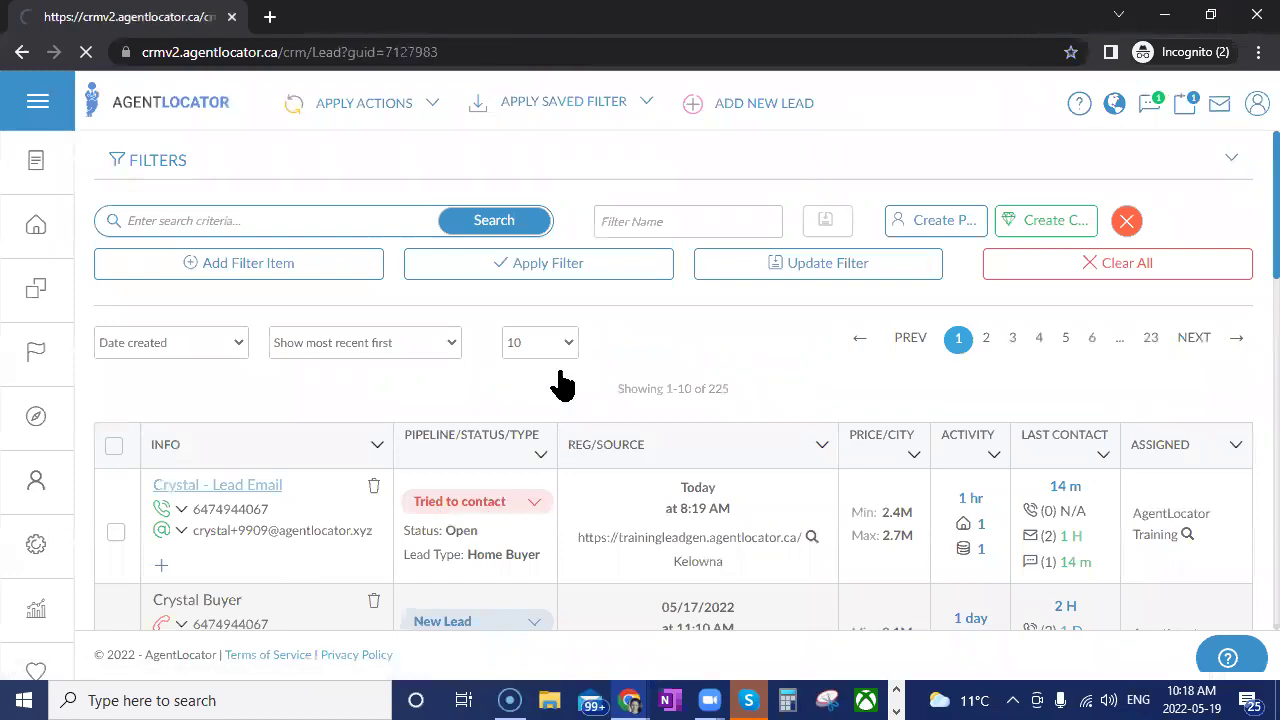
pyautogui.click(598, 217)
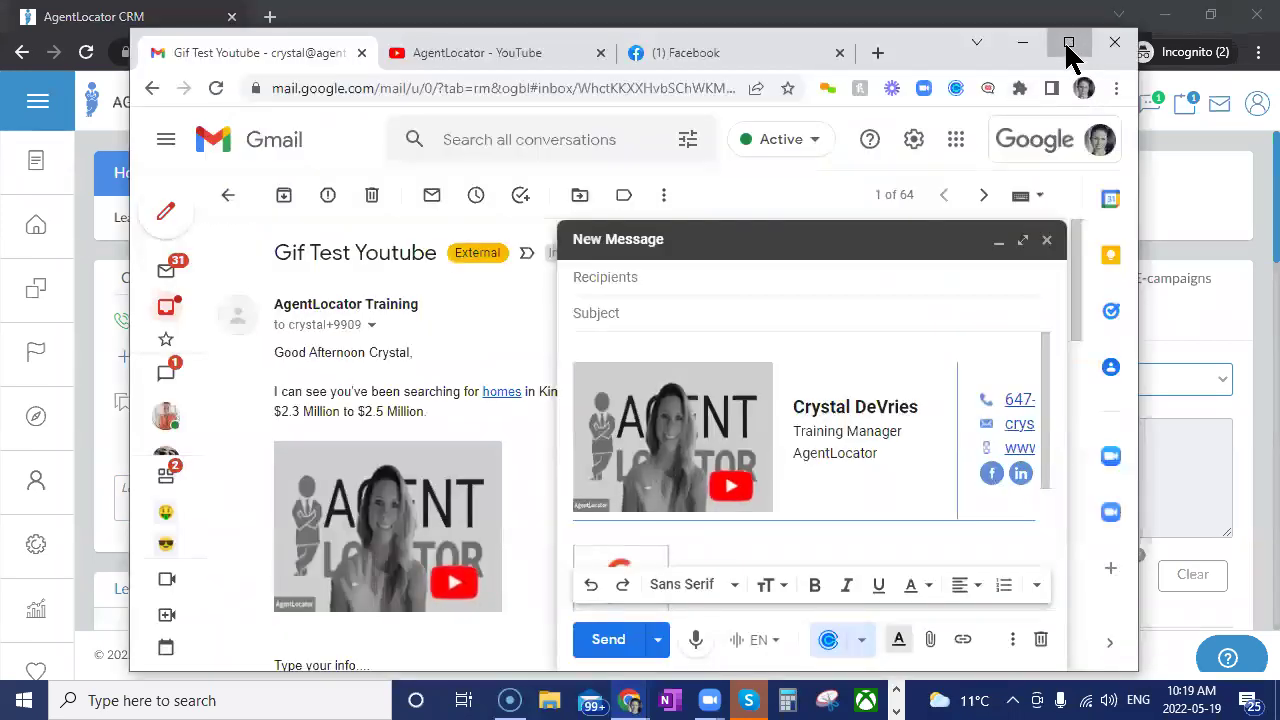
# Open giphy.com in a new browser tab and go to the Any URL field of GIPHY Create.
pyautogui.click(1061, 49)
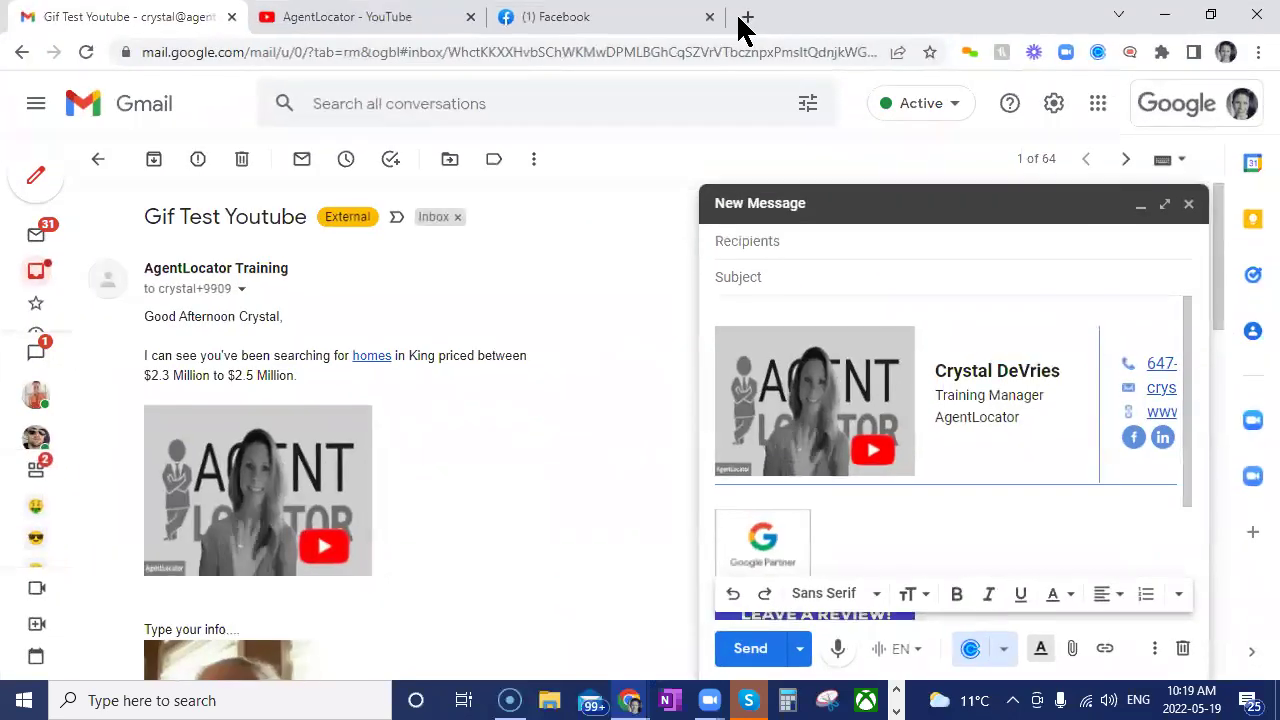
pyautogui.hotkey('ctrl', 't')
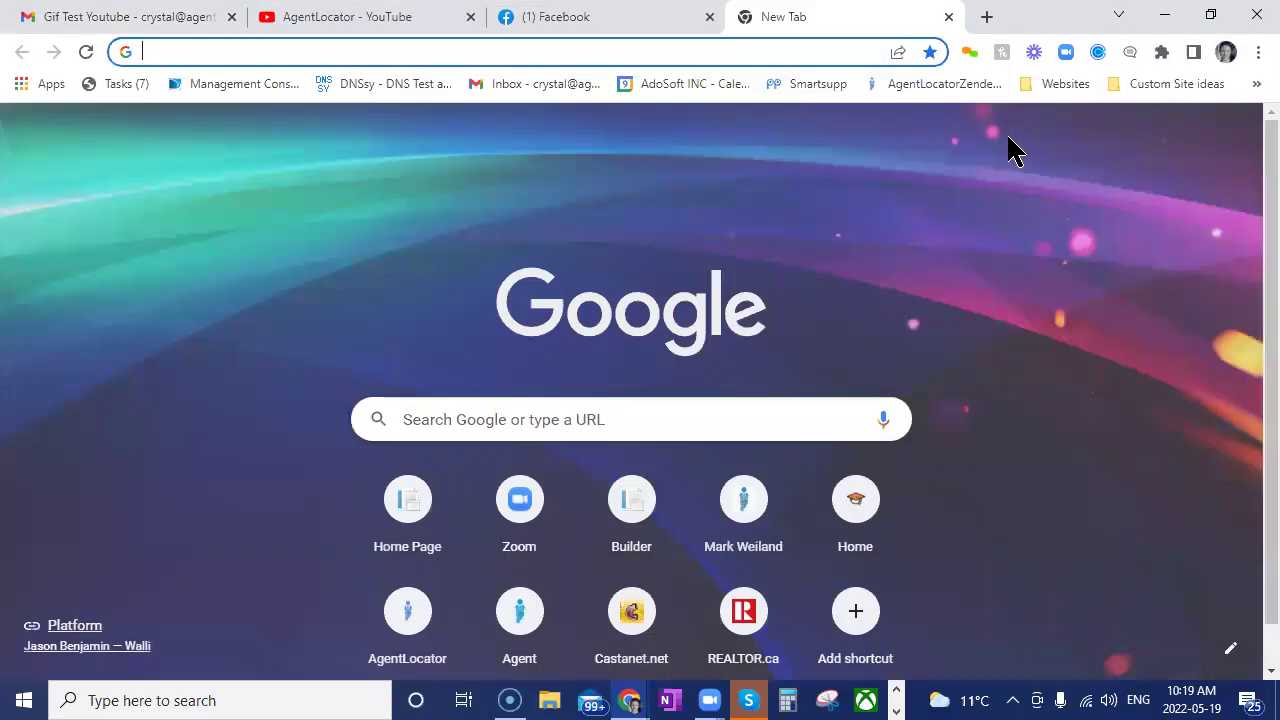
pyautogui.write('giphy.com')
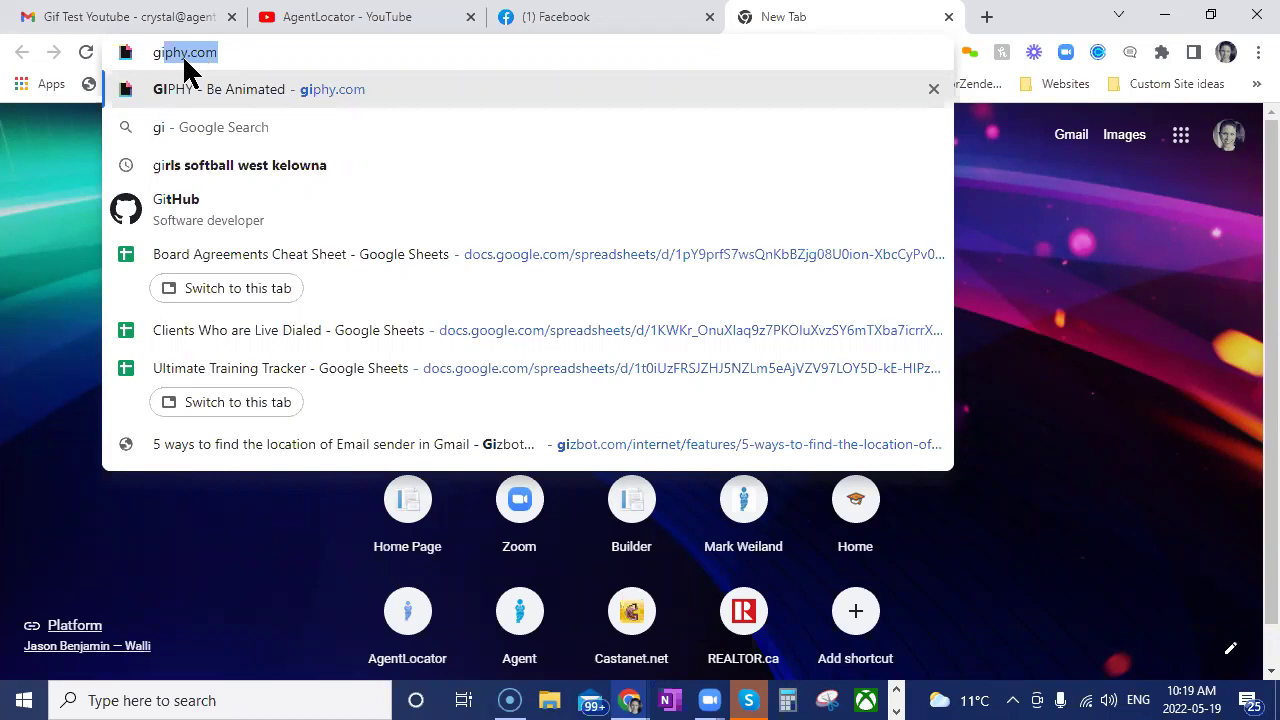
pyautogui.click(228, 52)
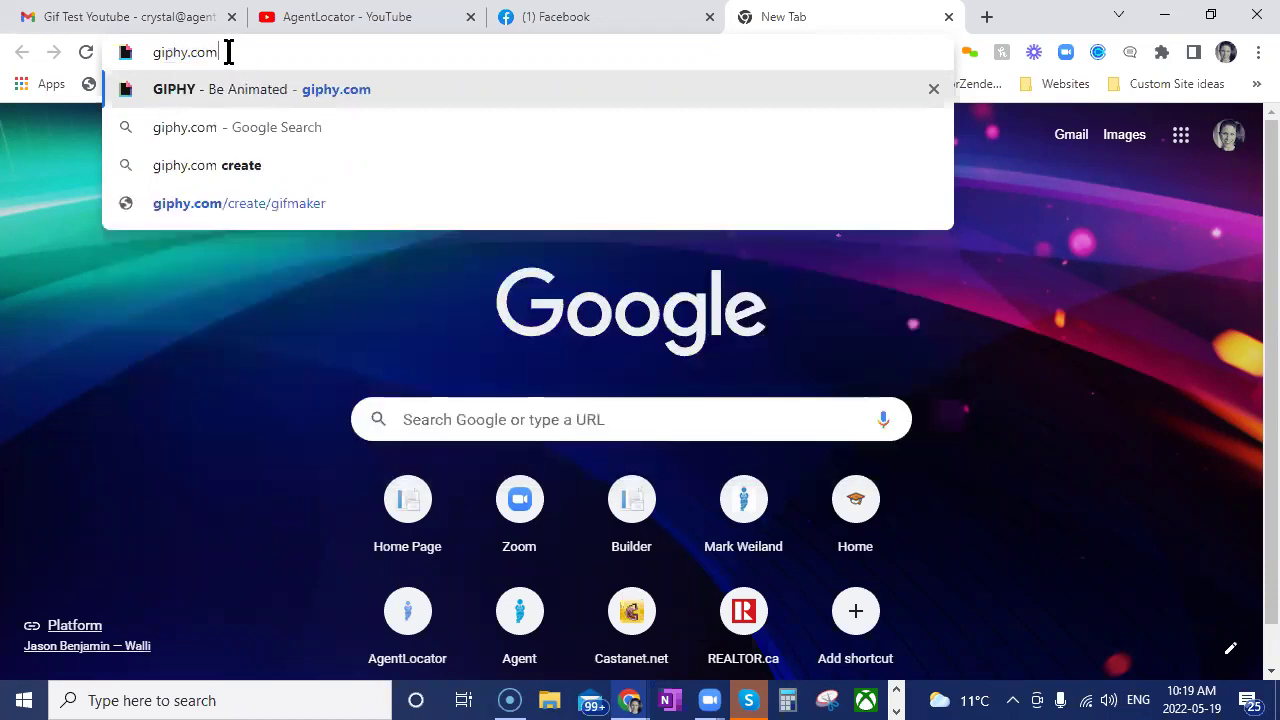
pyautogui.press('Return')
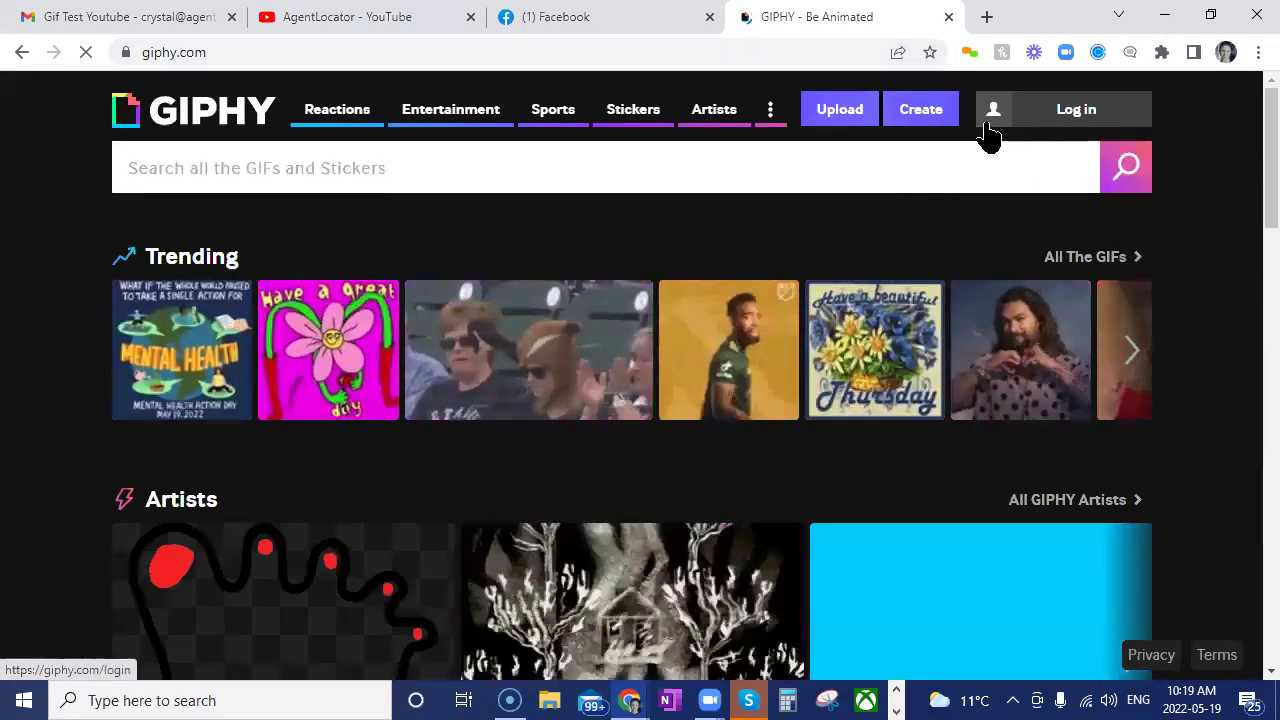
pyautogui.click(922, 120)
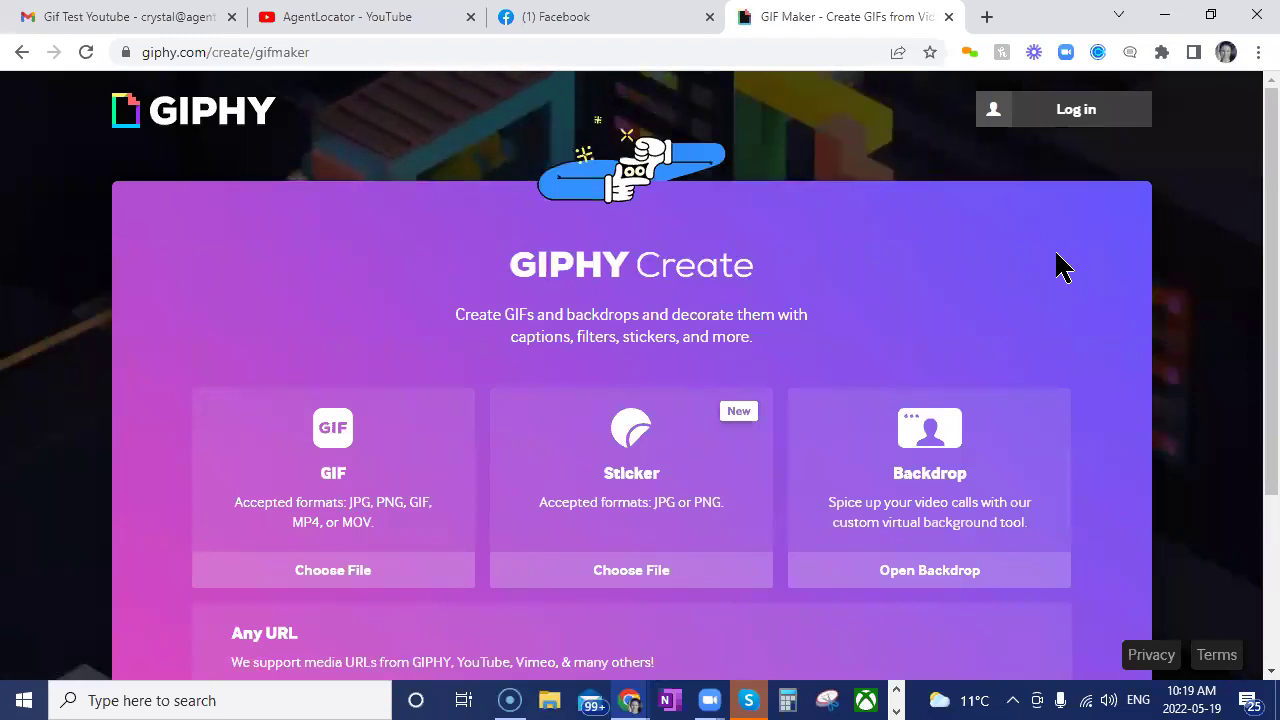
pyautogui.scroll(-3, 1060, 260)
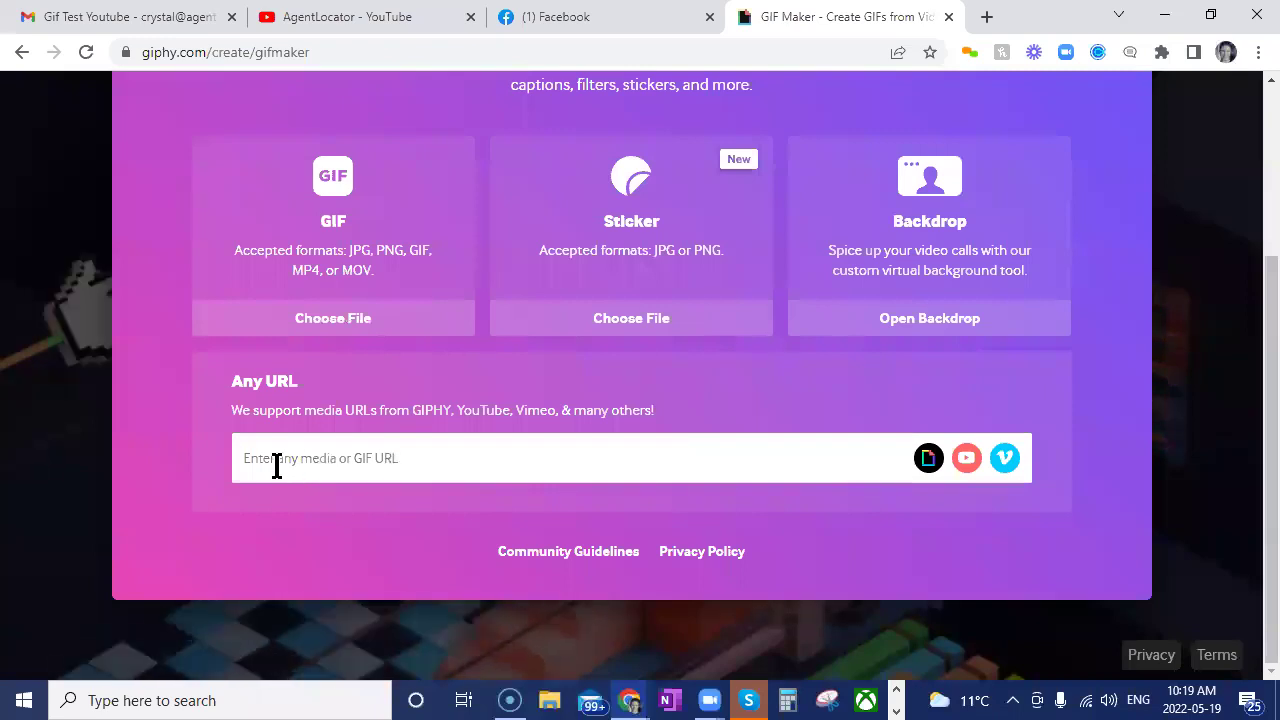
pyautogui.click(479, 467)
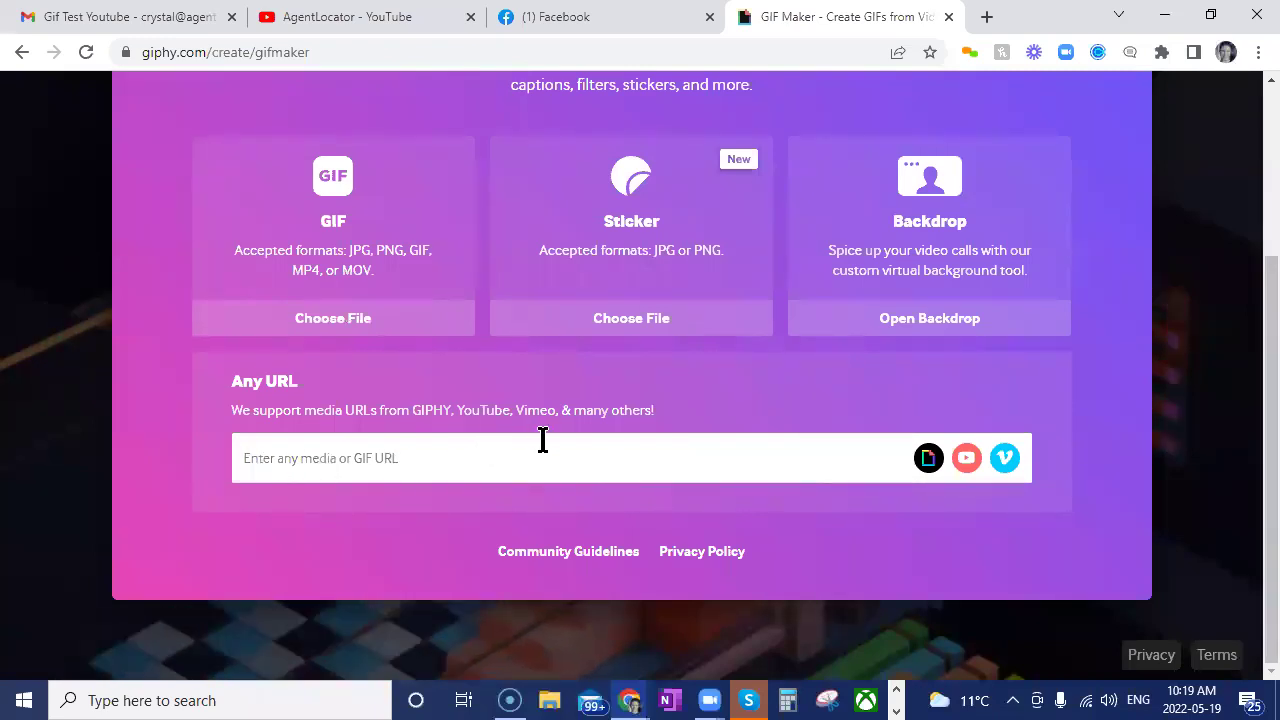
# Open the "Real estate lead generation funnel" video from the AgentLocator YouTube channel, pause it and copy its link.
pyautogui.click(370, 14)
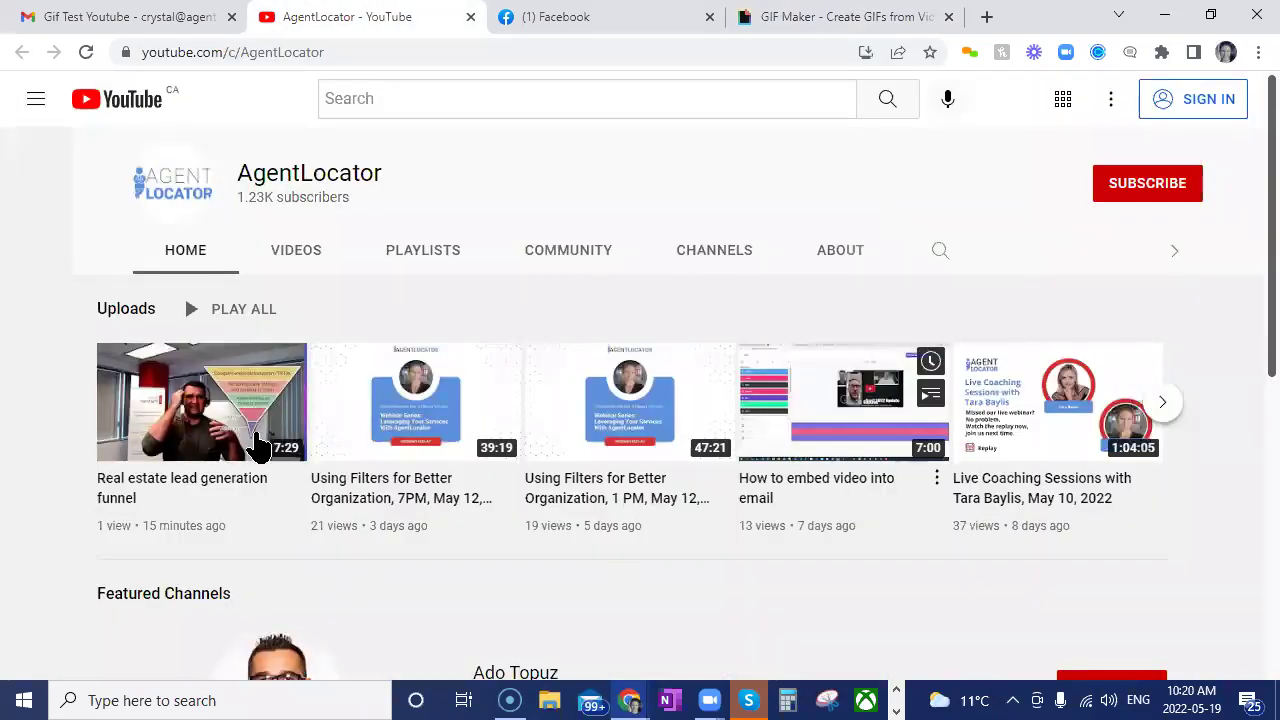
pyautogui.click(476, 543)
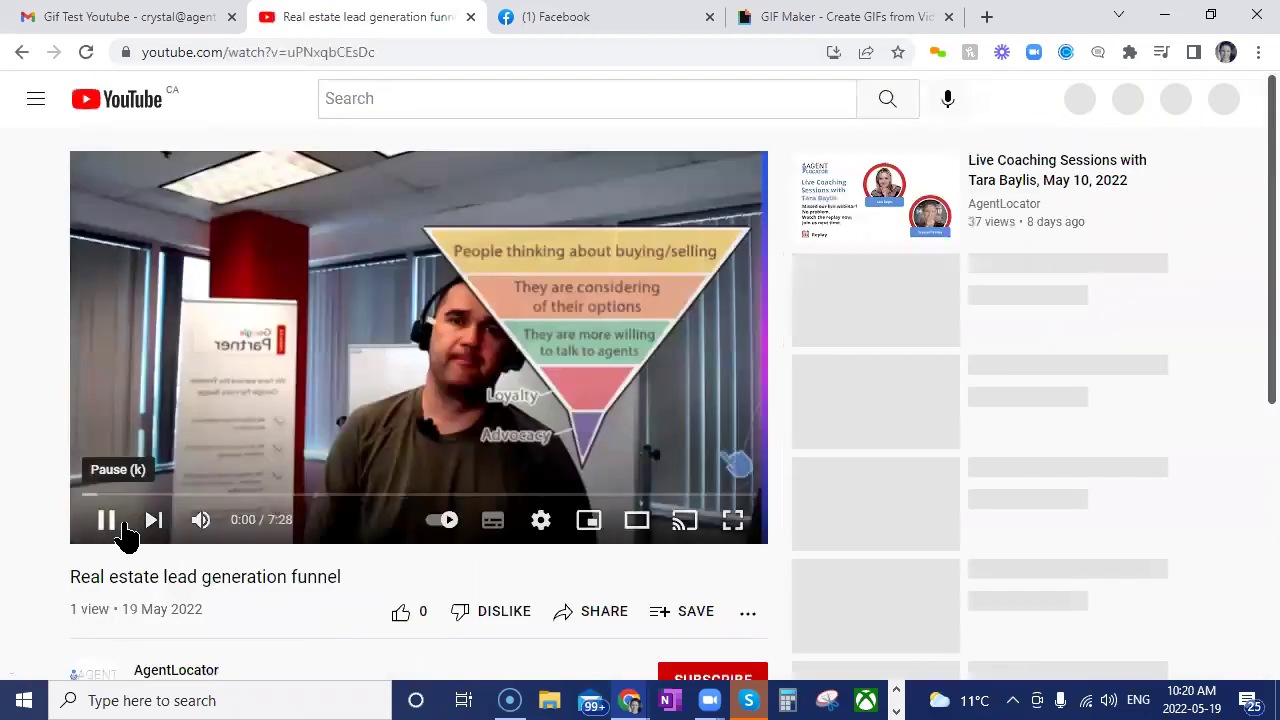
pyautogui.click(116, 522)
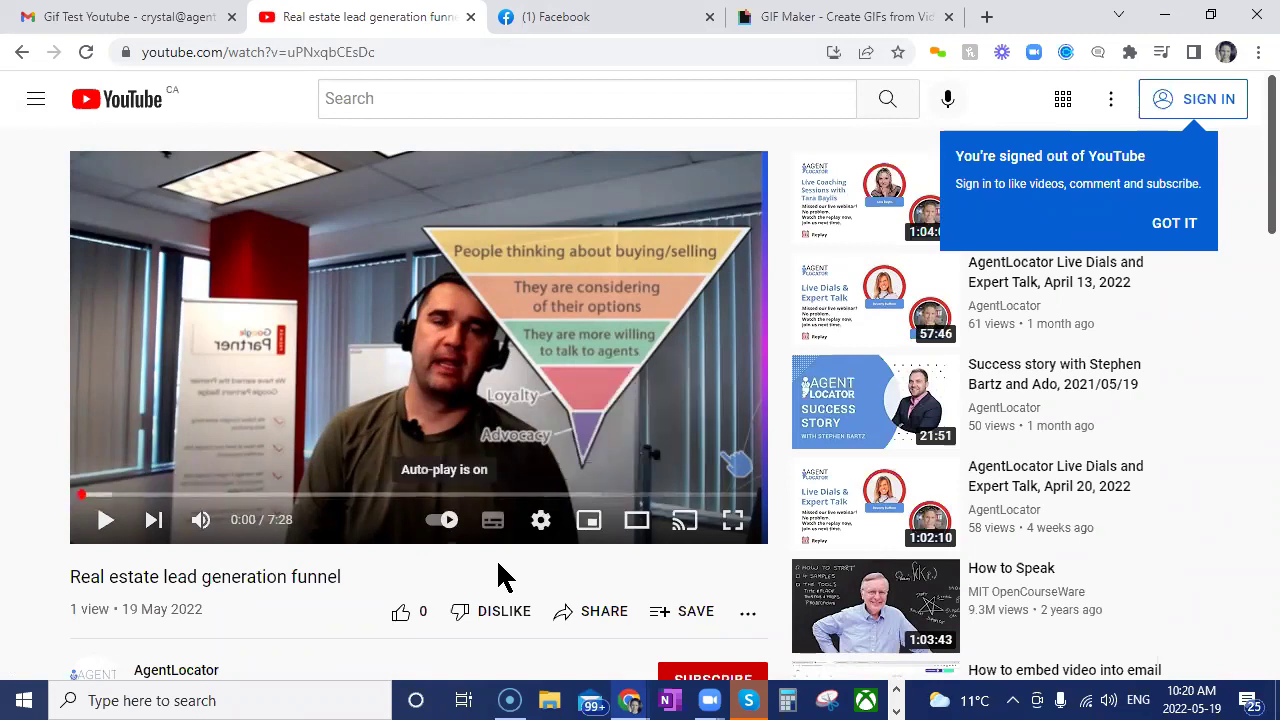
pyautogui.click(590, 611)
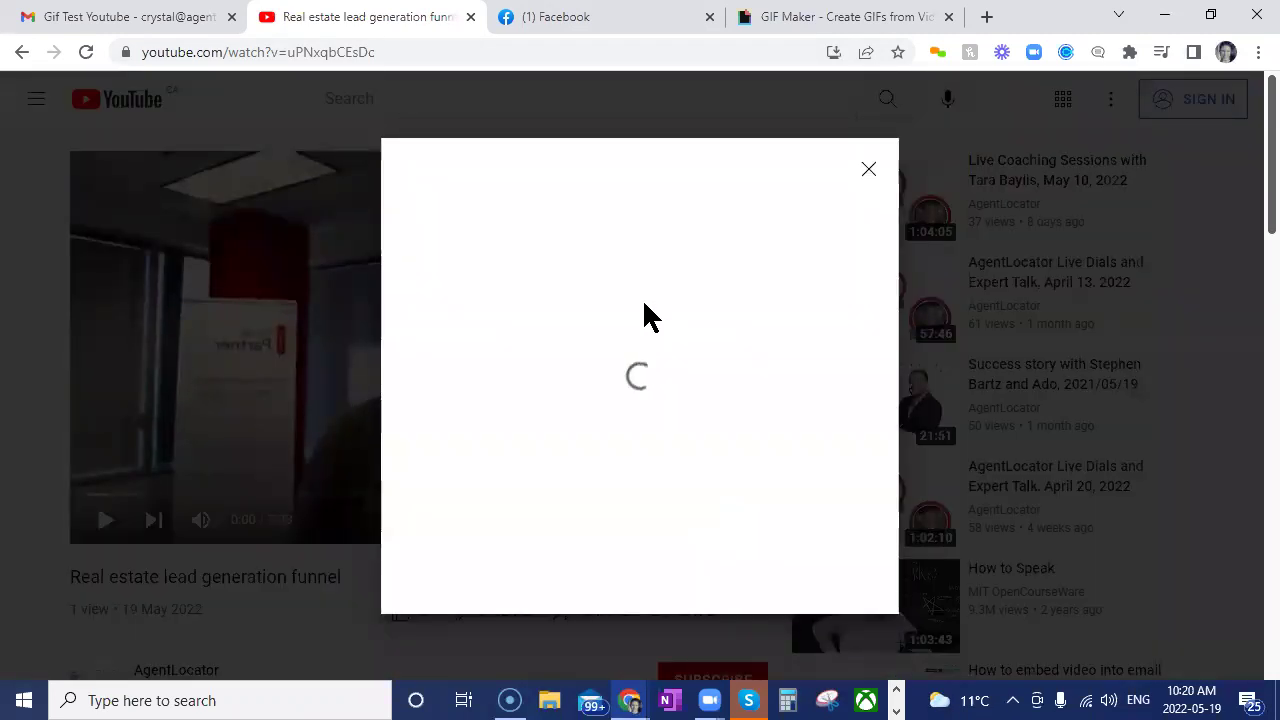
pyautogui.click(868, 170)
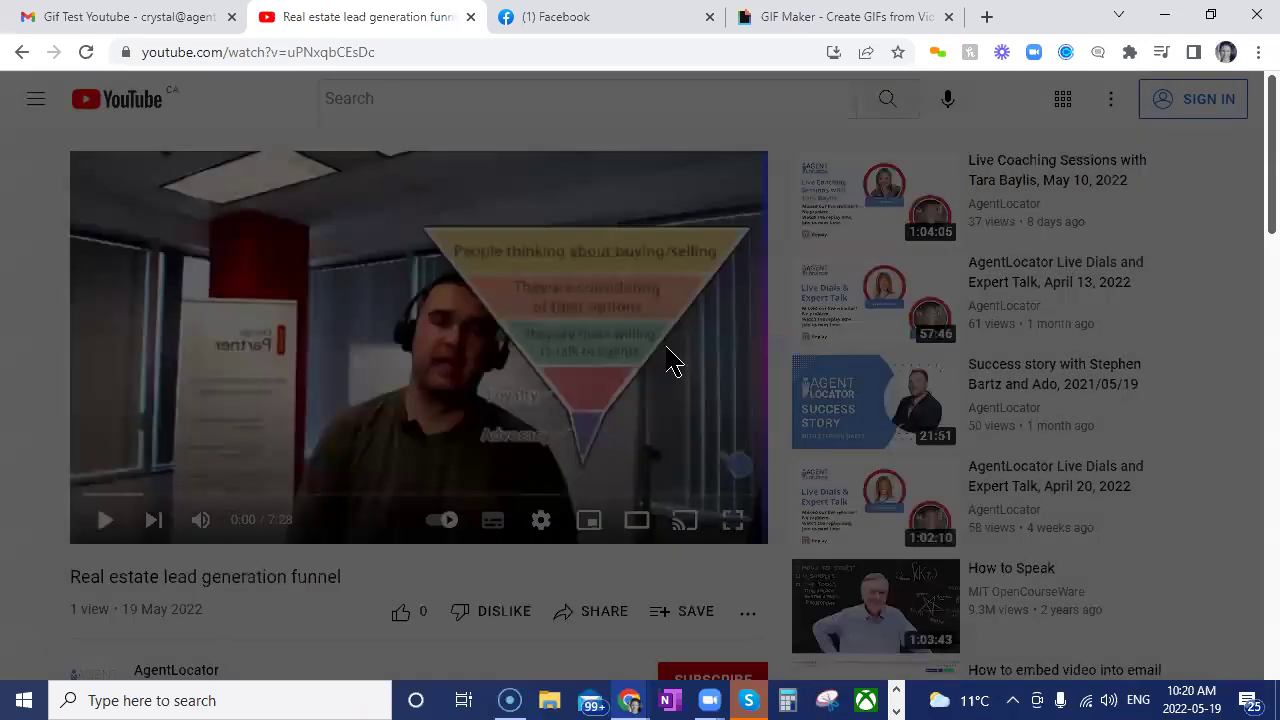
pyautogui.rightClick(762, 415)
pyautogui.click(762, 415)
# Try to create a GIF in GIPHY from the copied video link, and go back to the creation page.
pyautogui.click(808, 20)
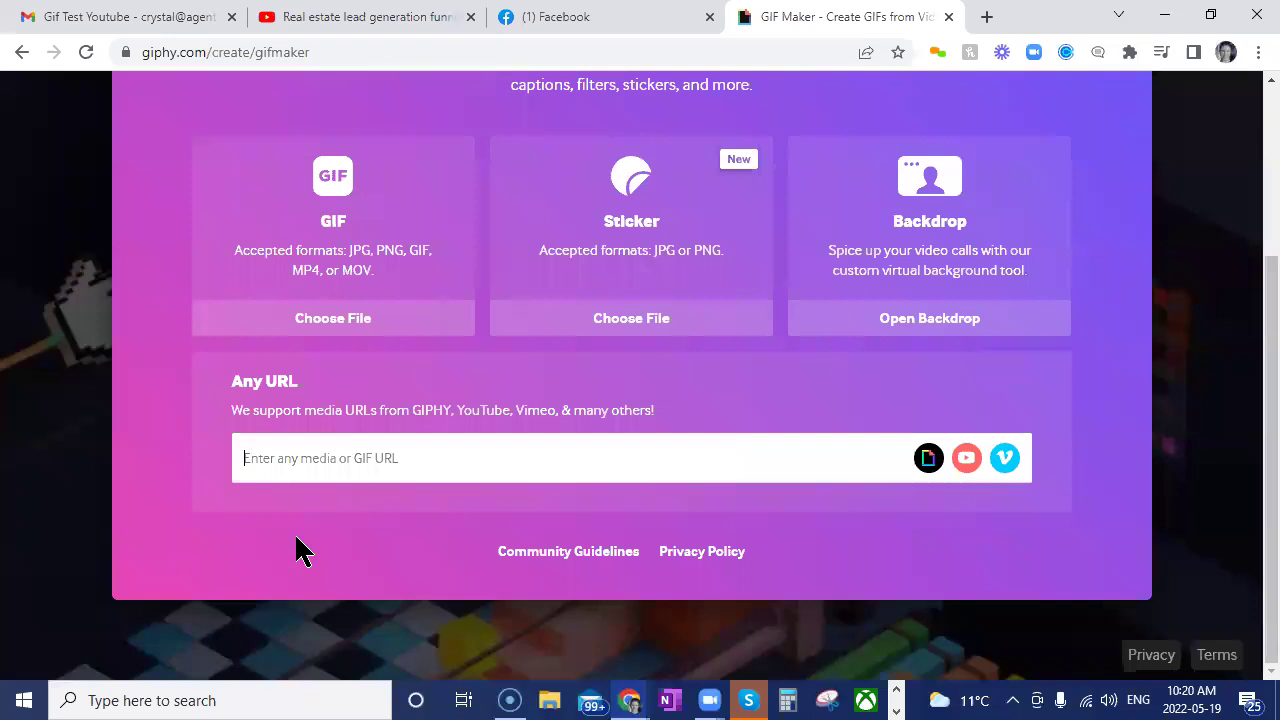
pyautogui.click(298, 459)
pyautogui.rightClick(298, 459)
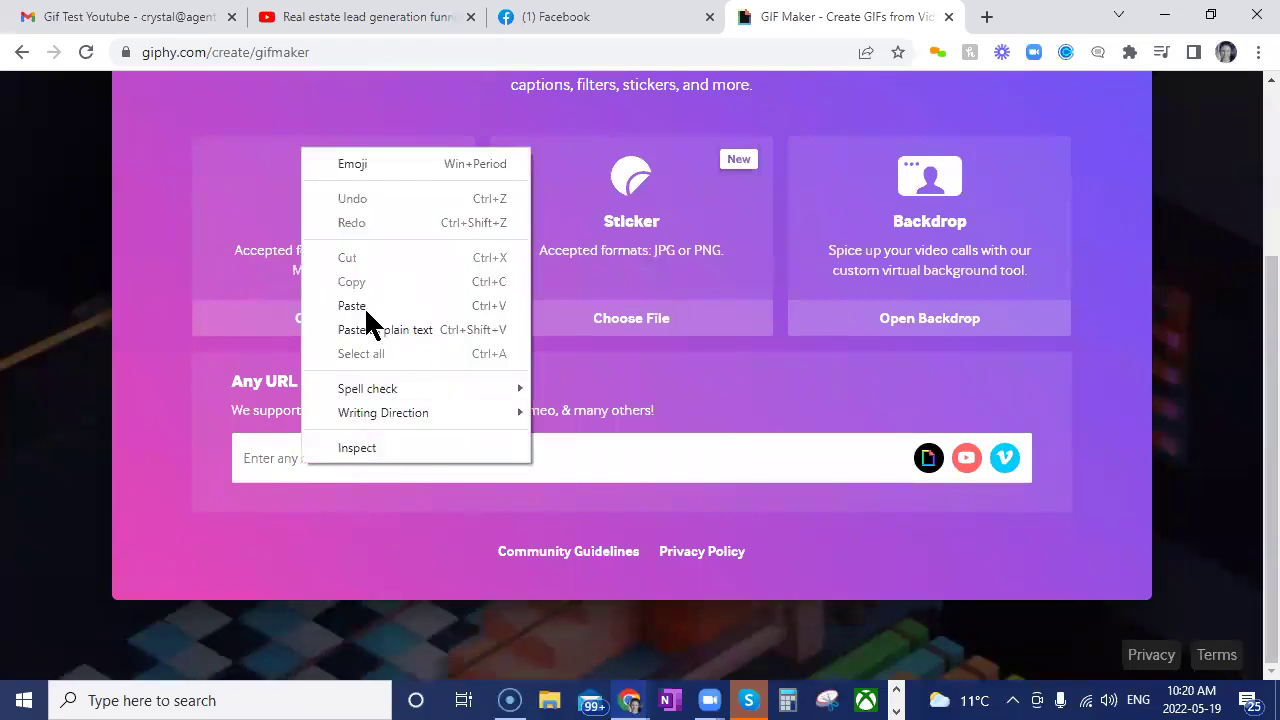
pyautogui.click(364, 306)
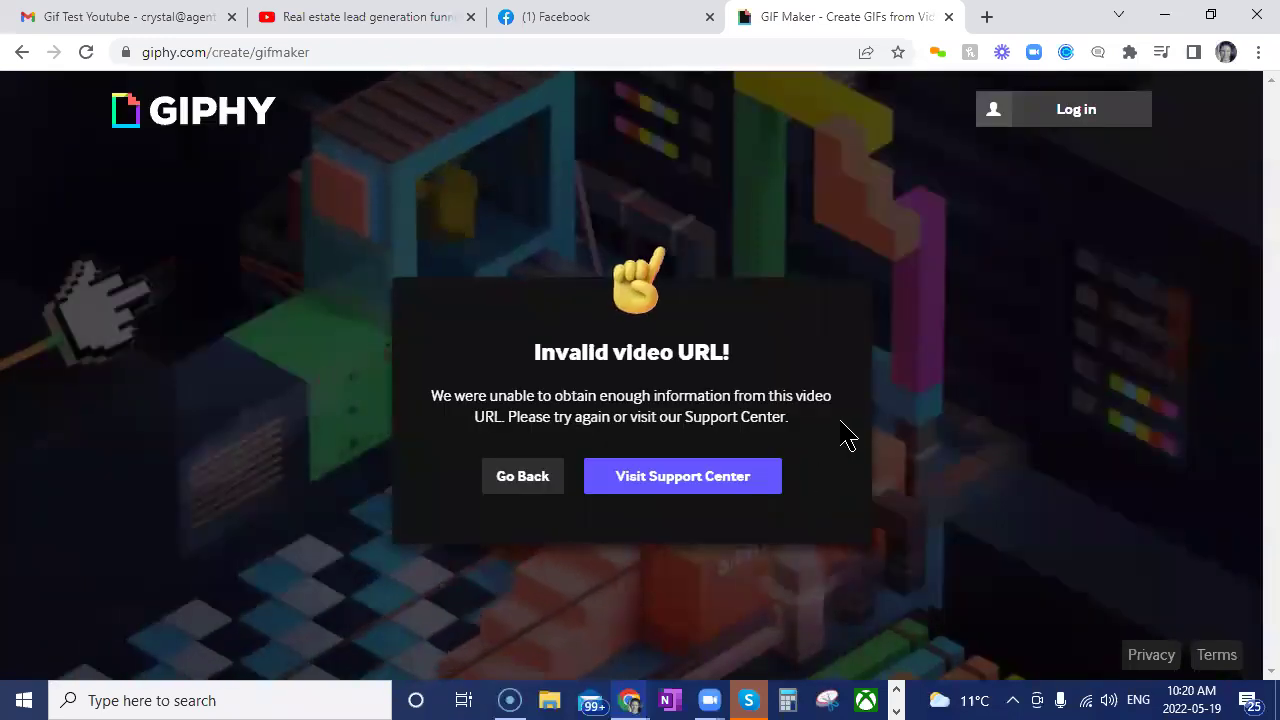
pyautogui.click(512, 478)
# Reload the "Real estate lead generation funnel" video page on YouTube, pause the video and copy the page's address.
pyautogui.click(350, 17)
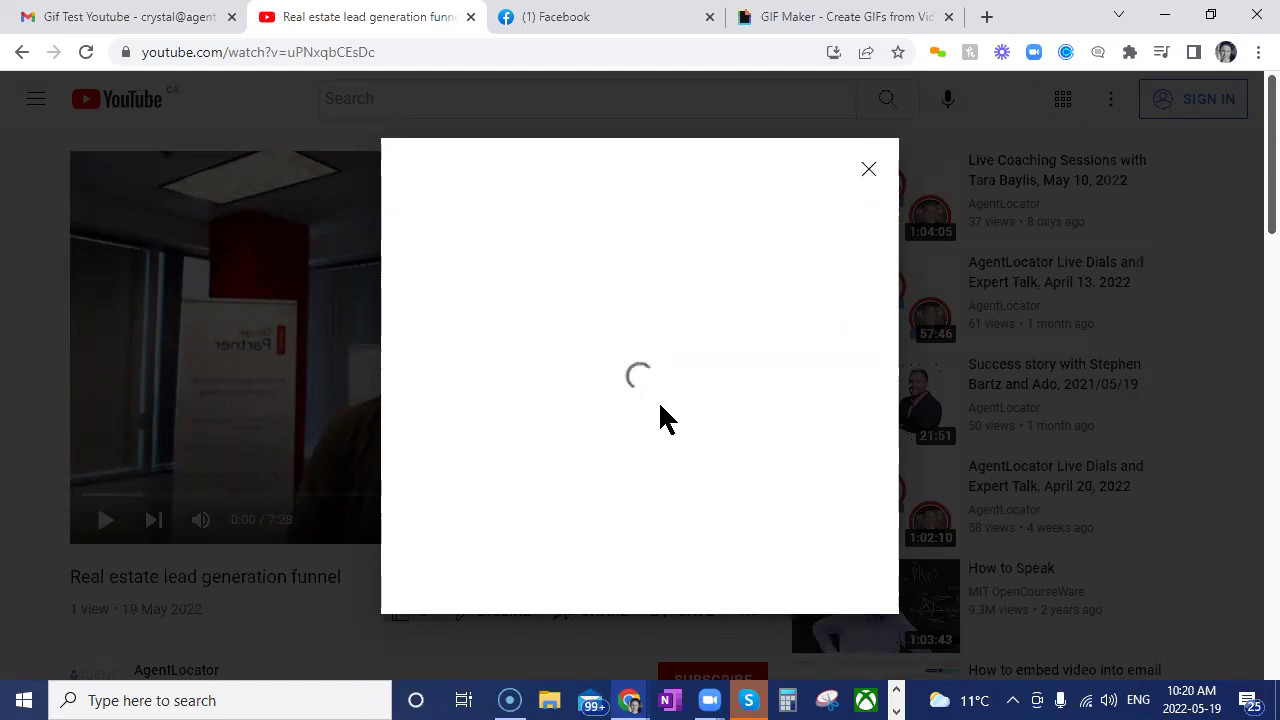
pyautogui.click(868, 169)
pyautogui.click(85, 53)
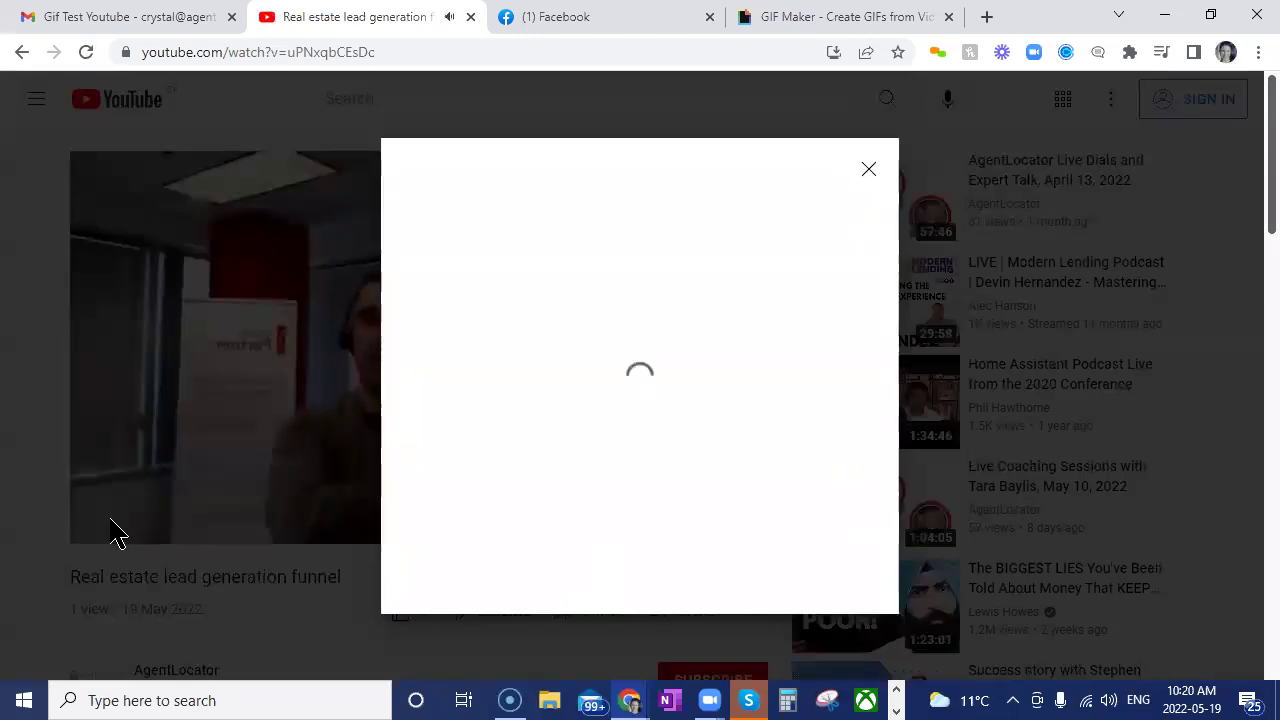
pyautogui.click(112, 540)
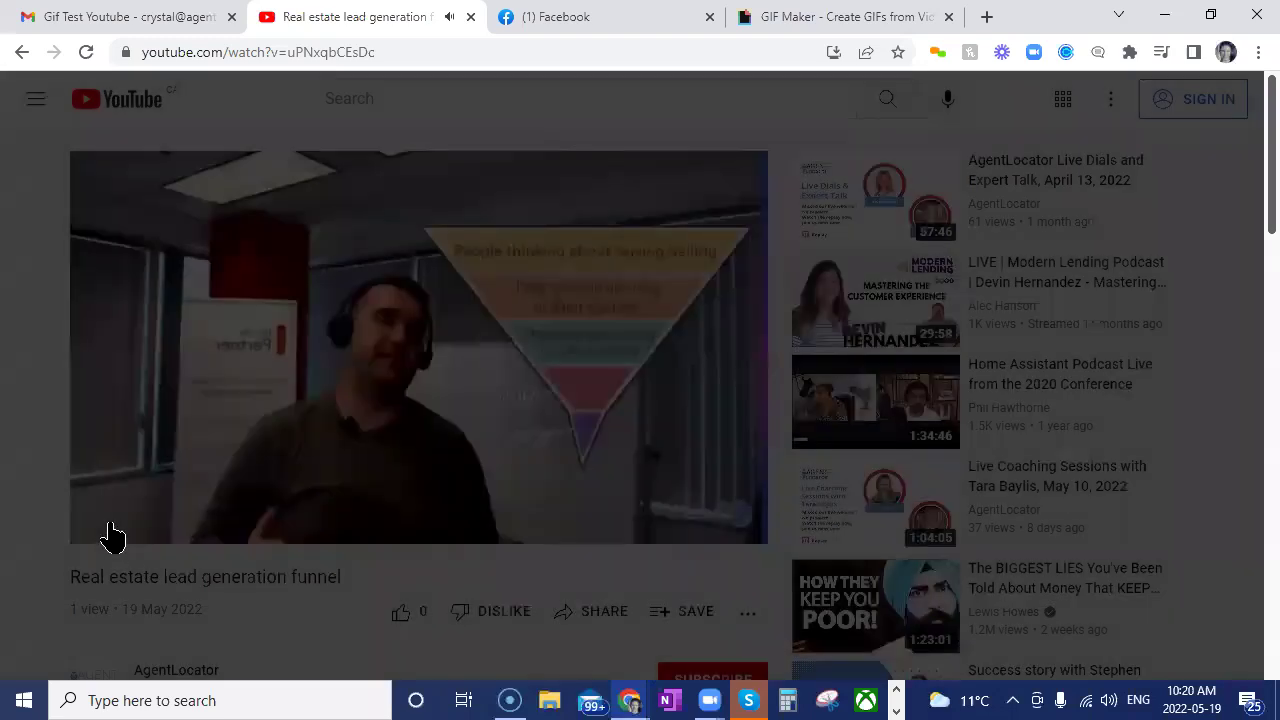
pyautogui.click(591, 611)
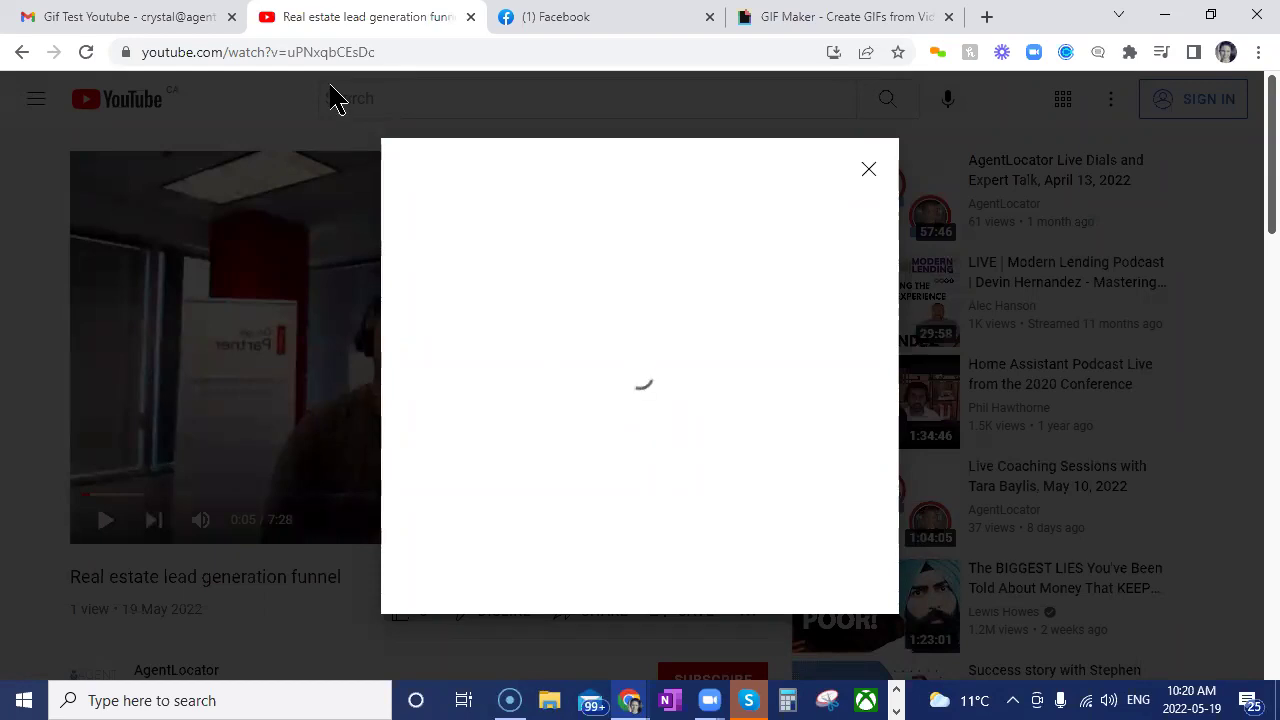
pyautogui.hotkey('ctrl', 'l')
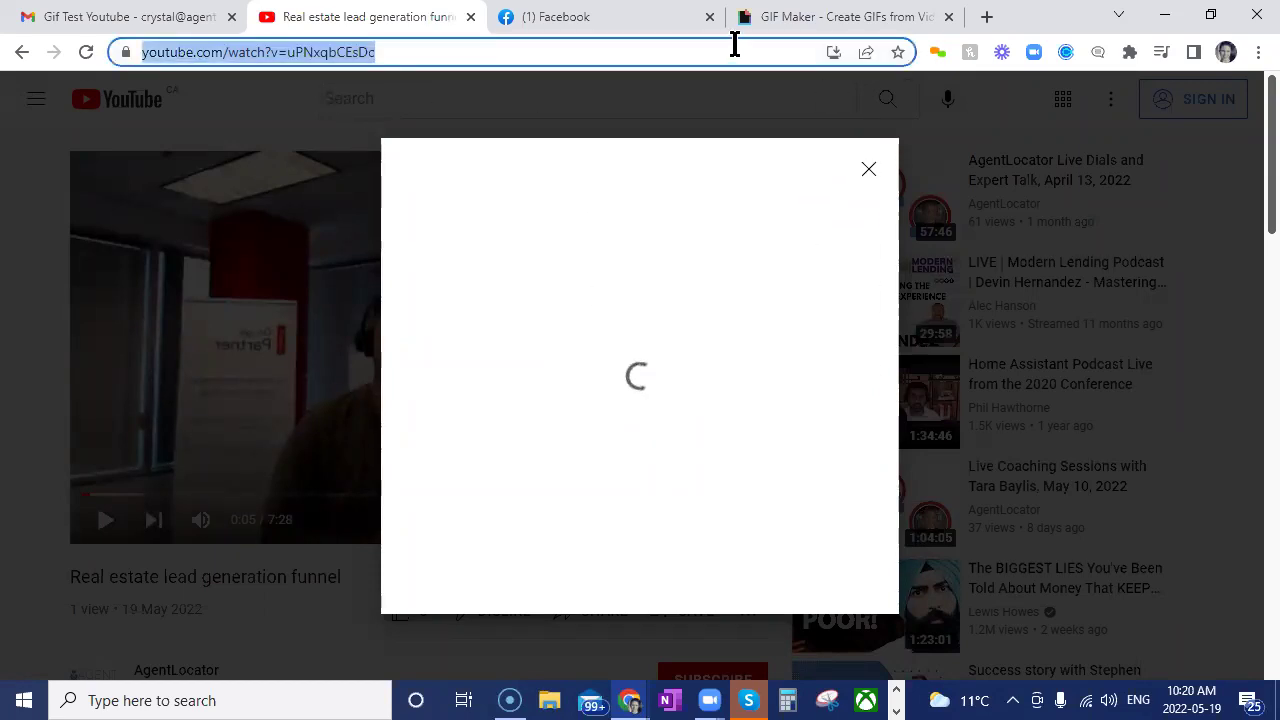
# Try to create a GIF in GIPHY from the page address youtube.com/watch?v=uPNxqbCEsDc.
pyautogui.click(830, 17)
pyautogui.scroll(-3, 766, 414)
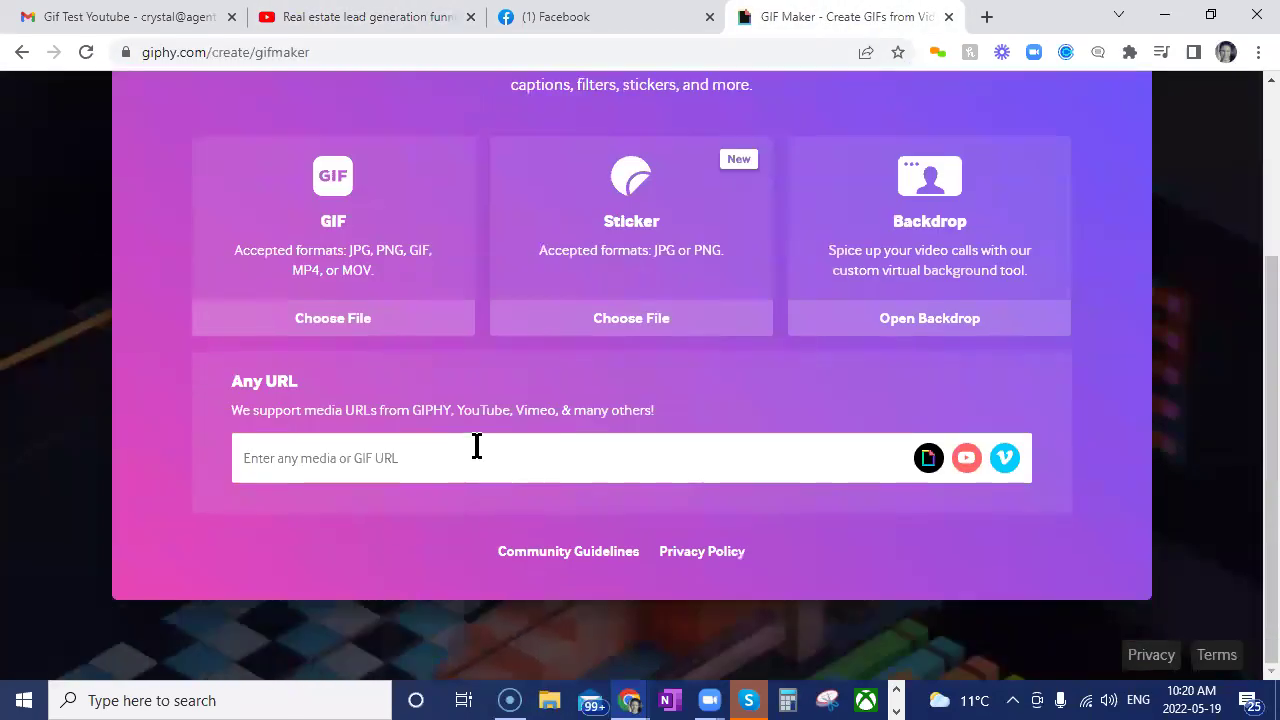
pyautogui.click(477, 446)
pyautogui.hotkey('ctrl', 'v')
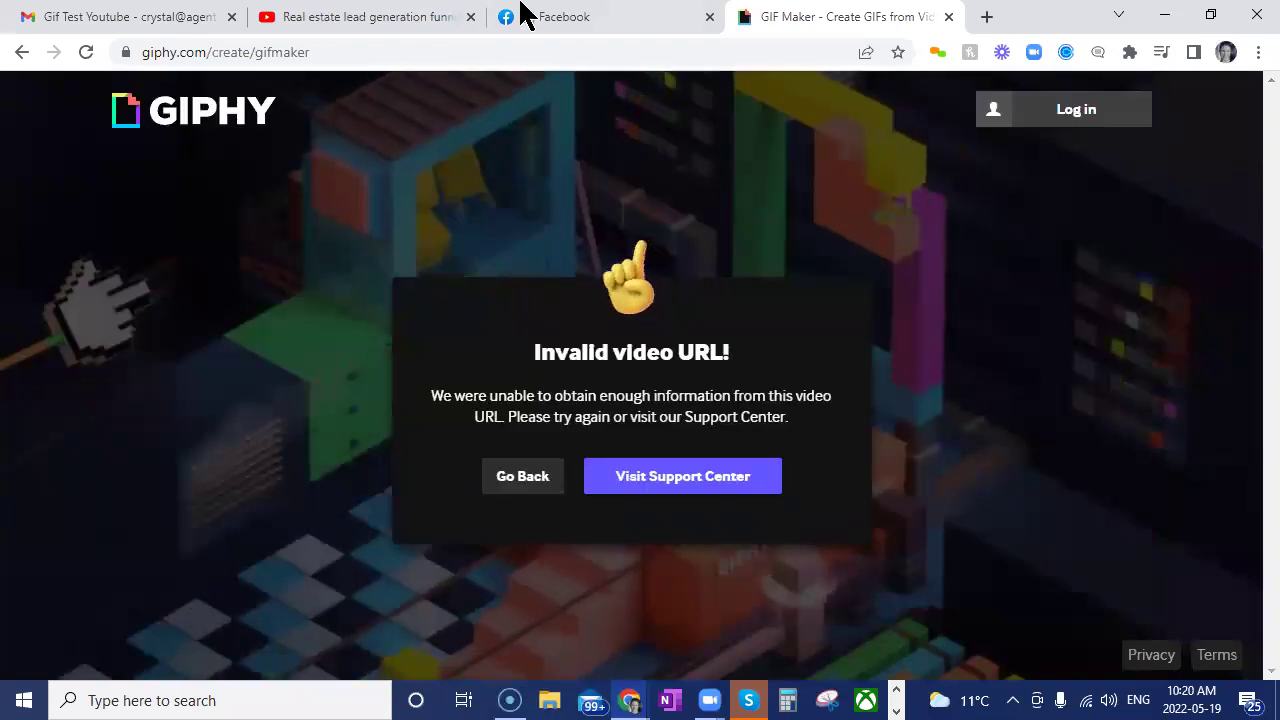
# Switch to YouTube, open the related AgentLocator video "JUST LOOKING" RESPONSE: WHEN A LEAD HAS AN AGENT and pause it.
pyautogui.click(310, 15)
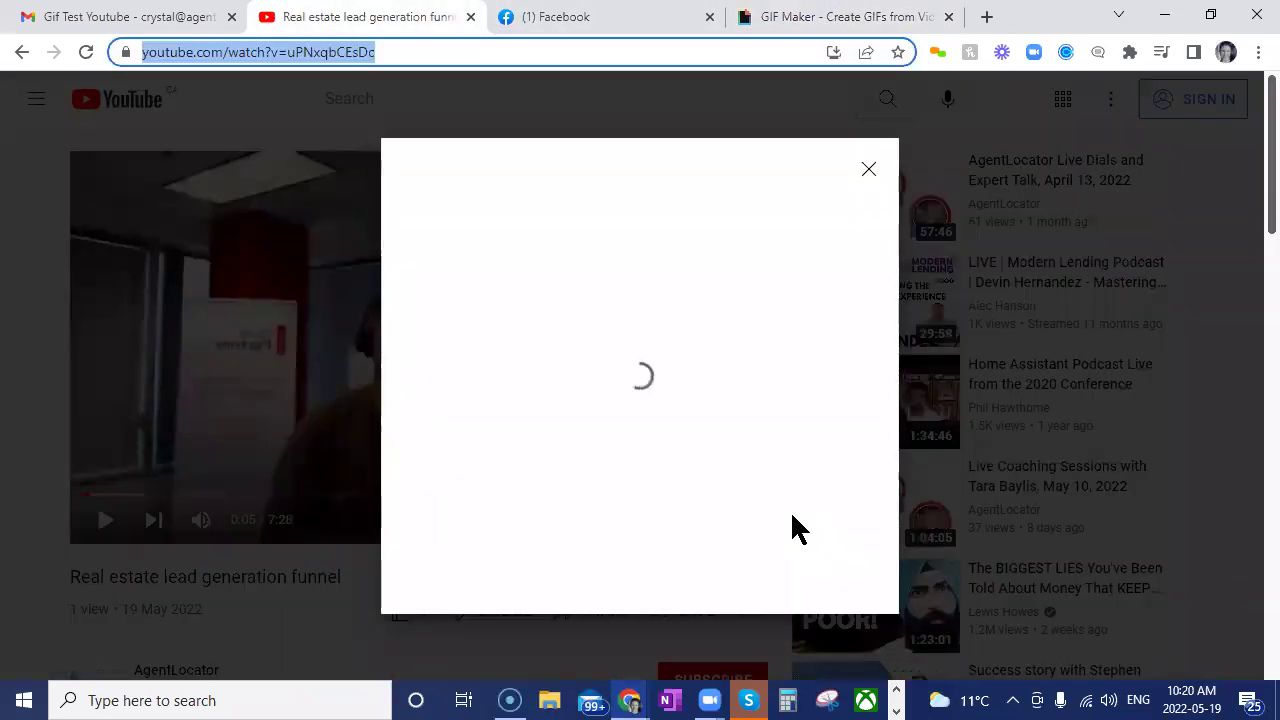
pyautogui.click(869, 170)
pyautogui.click(1133, 220)
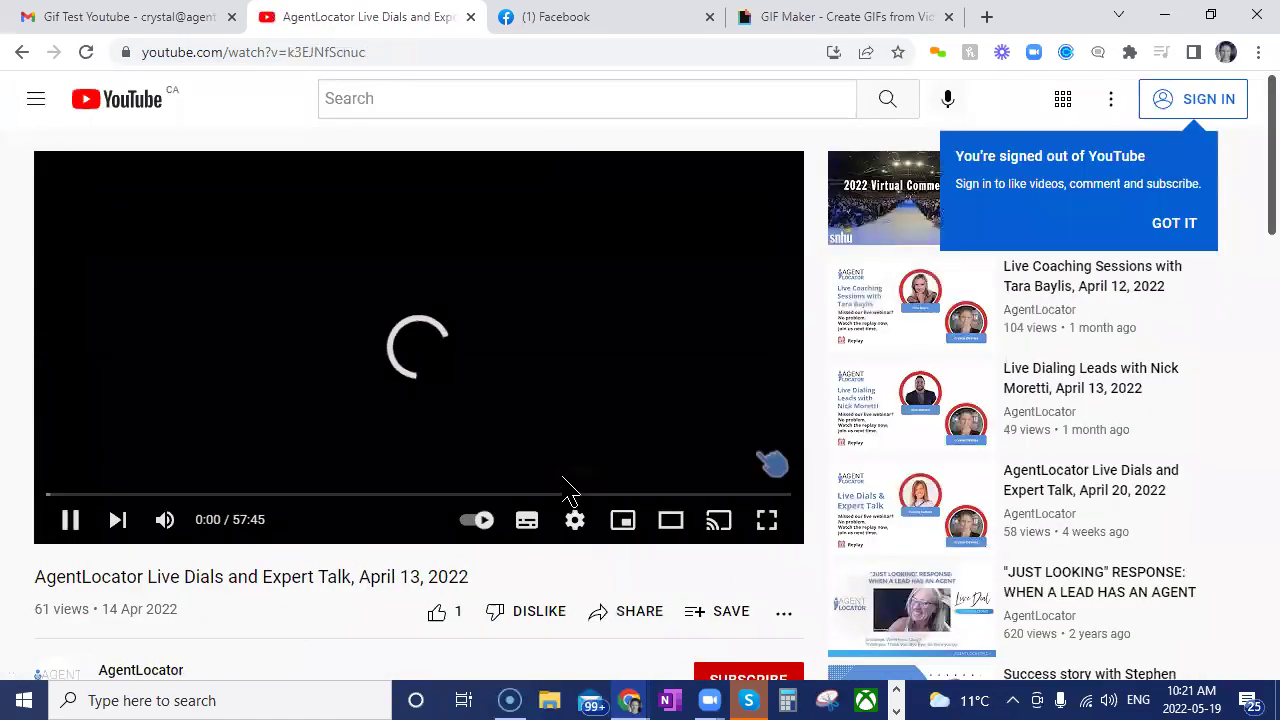
pyautogui.scroll(-5, 1086, 491)
pyautogui.scroll(3, 1058, 578)
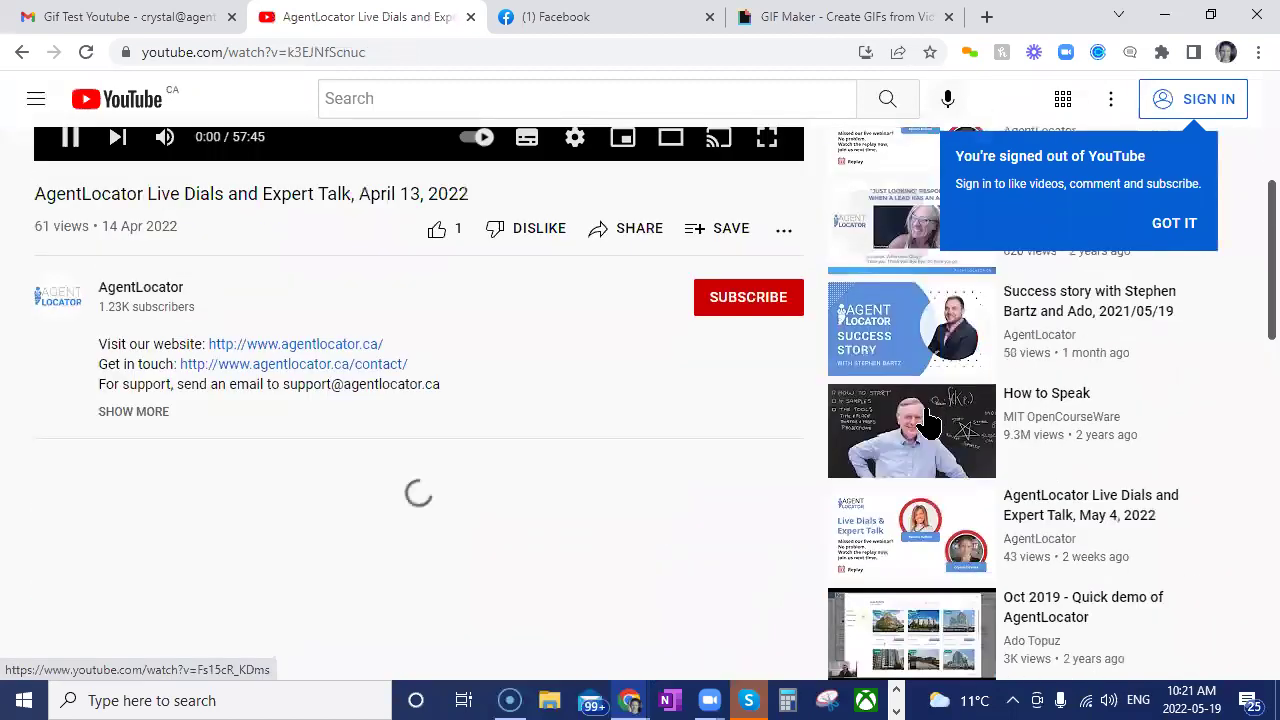
pyautogui.click(1055, 567)
pyautogui.click(637, 529)
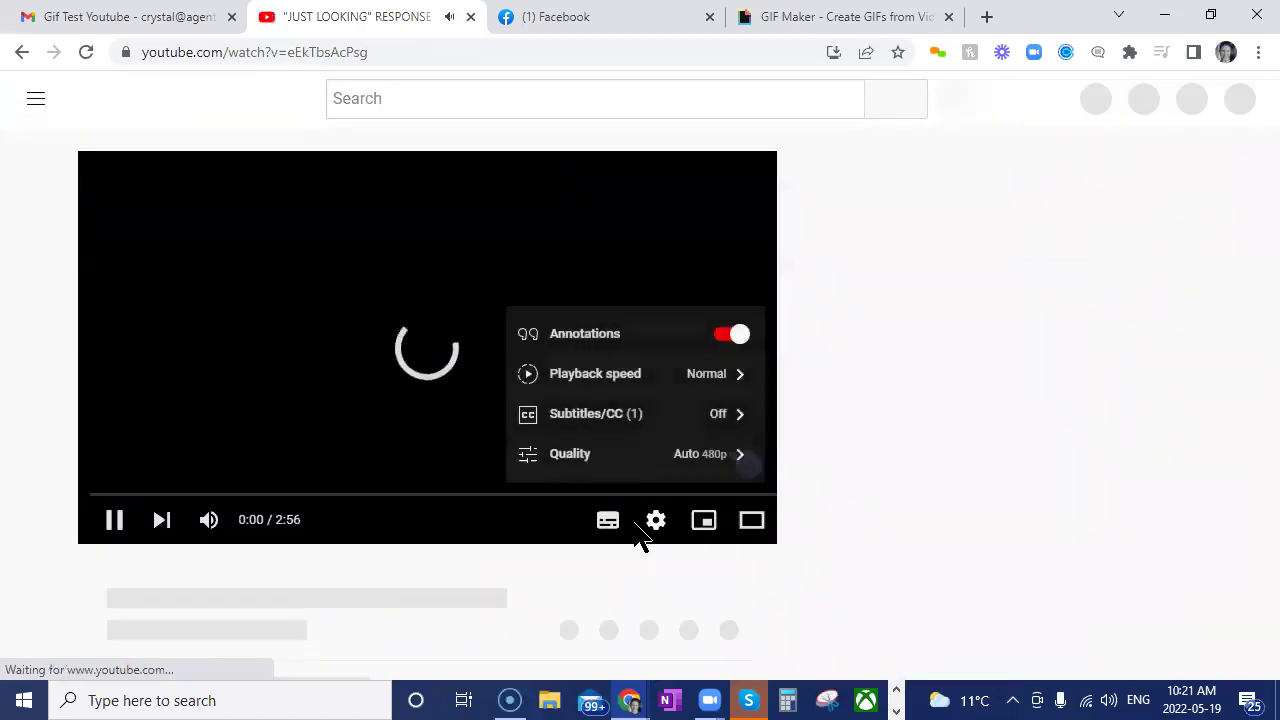
pyautogui.click(592, 626)
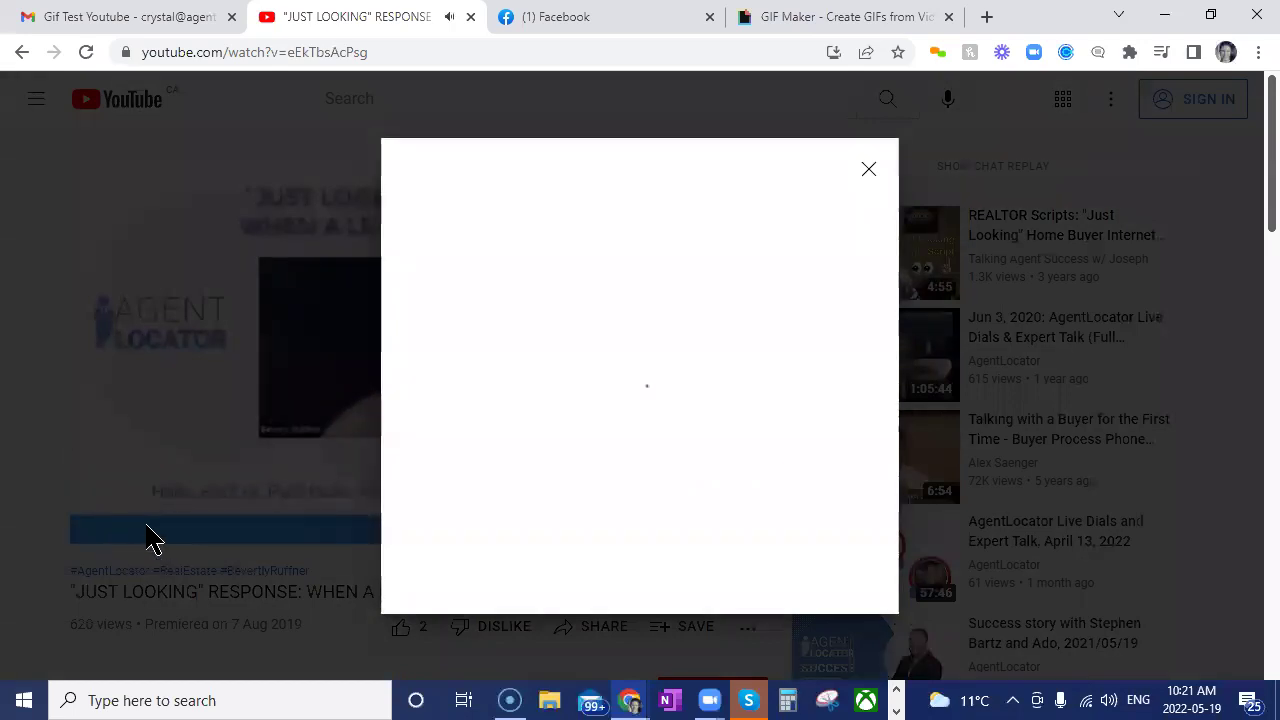
pyautogui.click(145, 538)
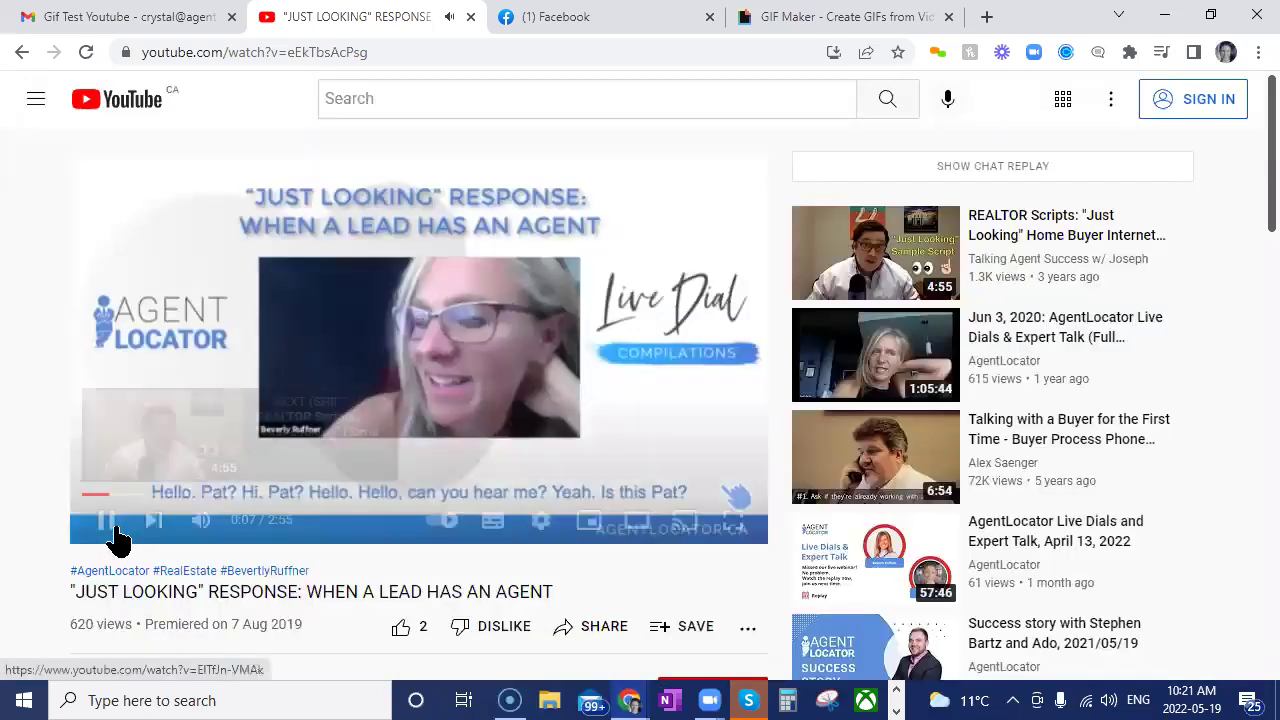
pyautogui.press('k')
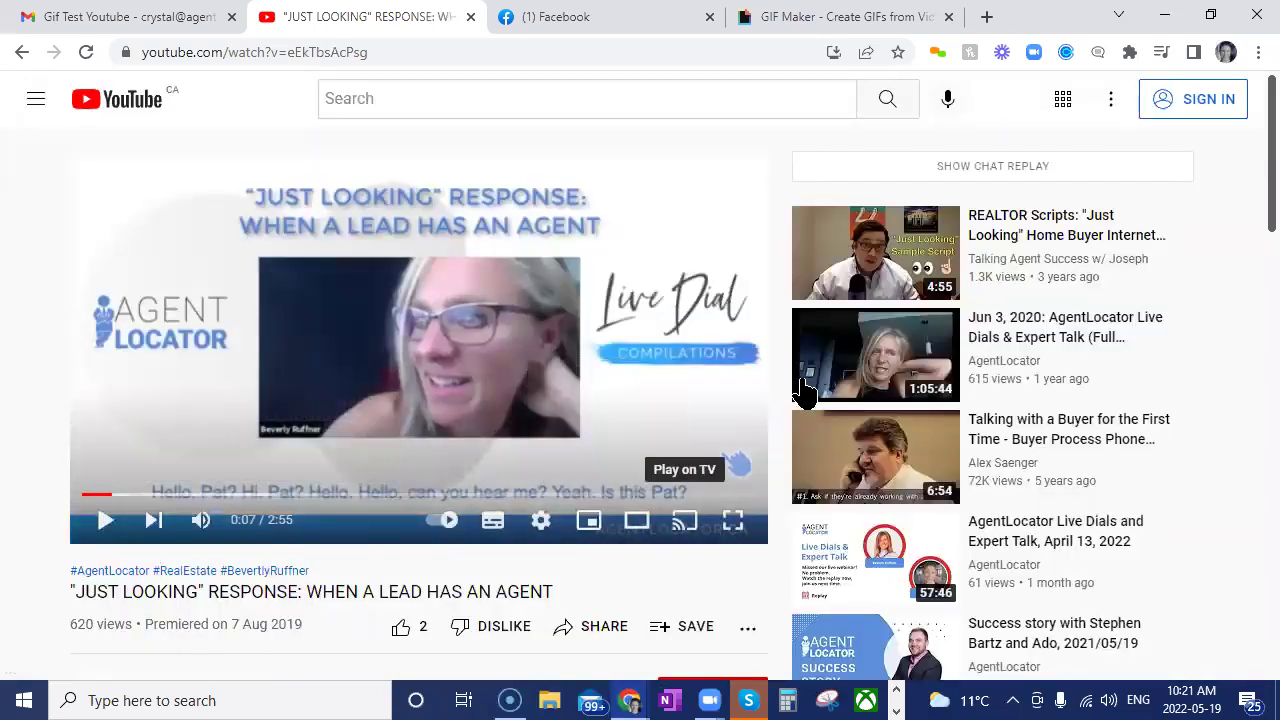
# Return to the GIPHY Create start page and bring up its Any URL field.
pyautogui.click(820, 18)
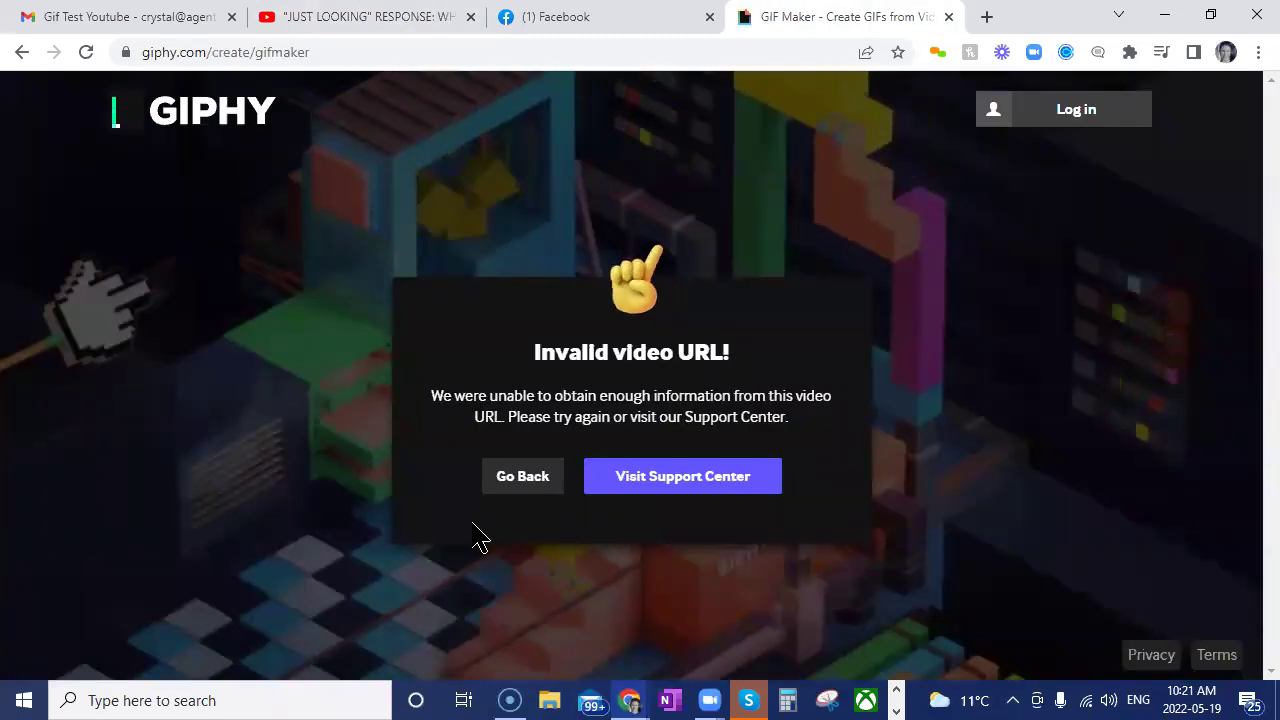
pyautogui.click(506, 484)
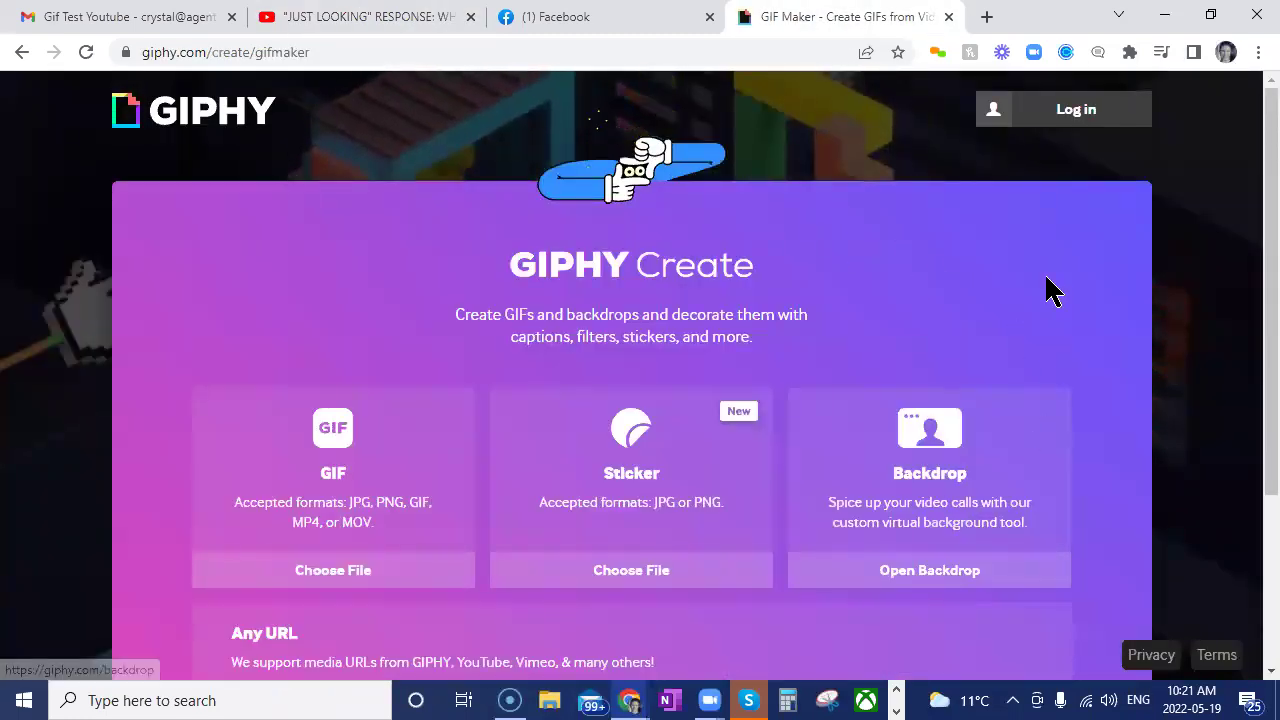
pyautogui.scroll(-2, 1103, 486)
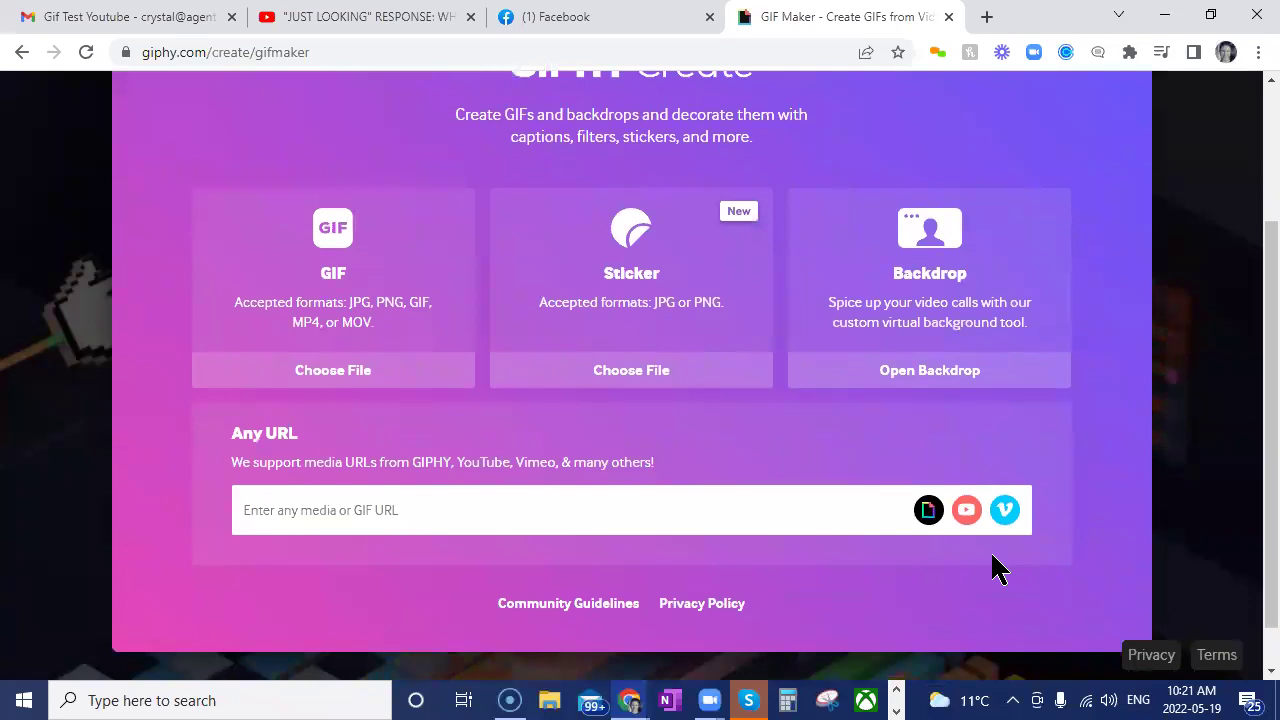
pyautogui.click(362, 17)
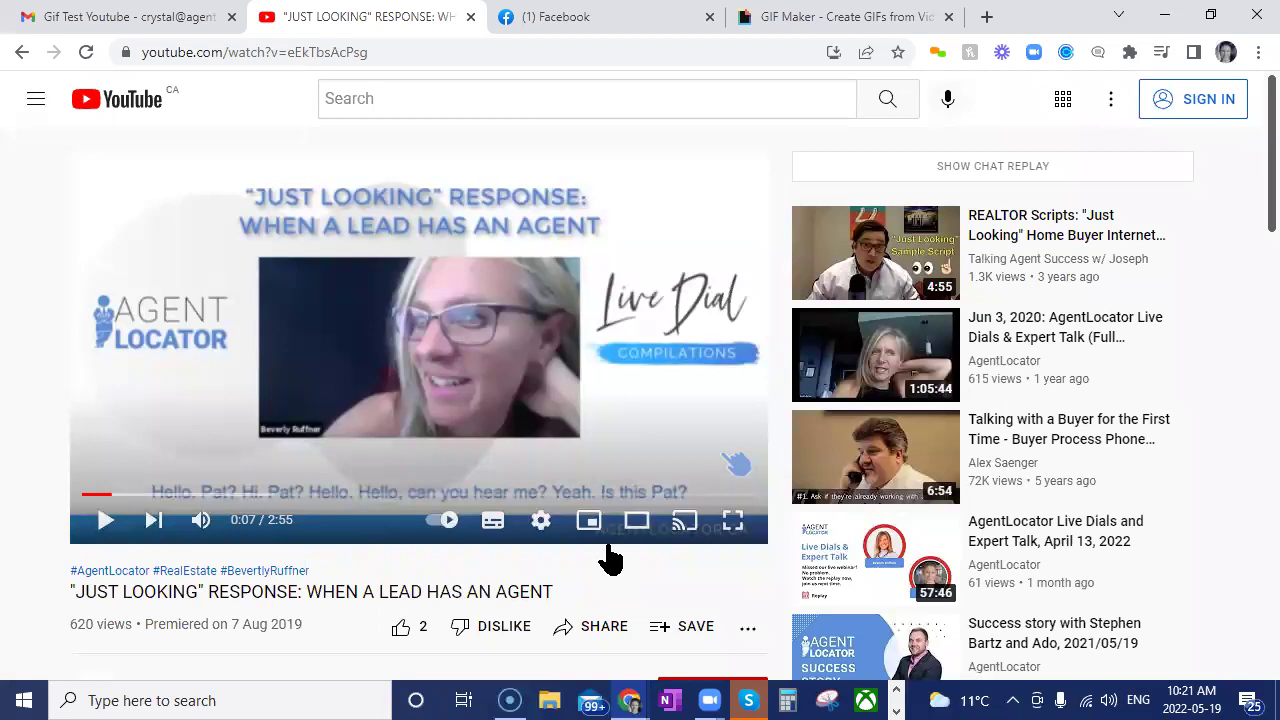
pyautogui.click(790, 17)
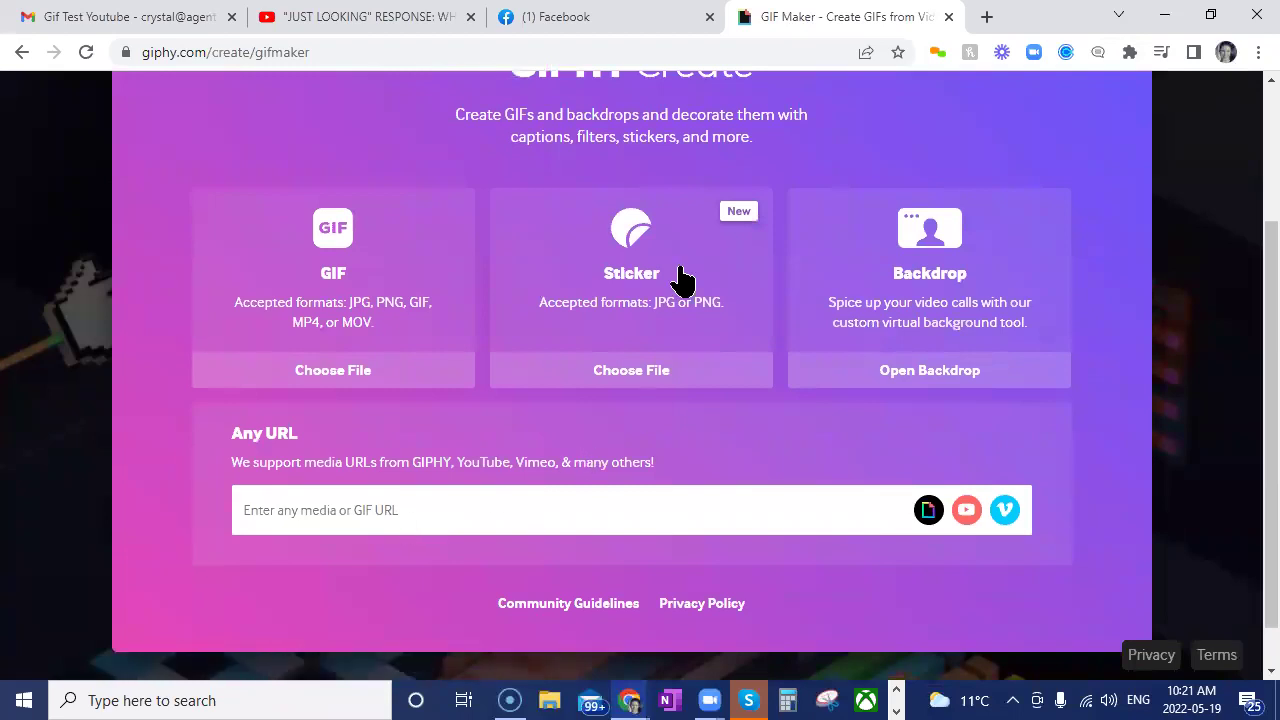
pyautogui.click(375, 20)
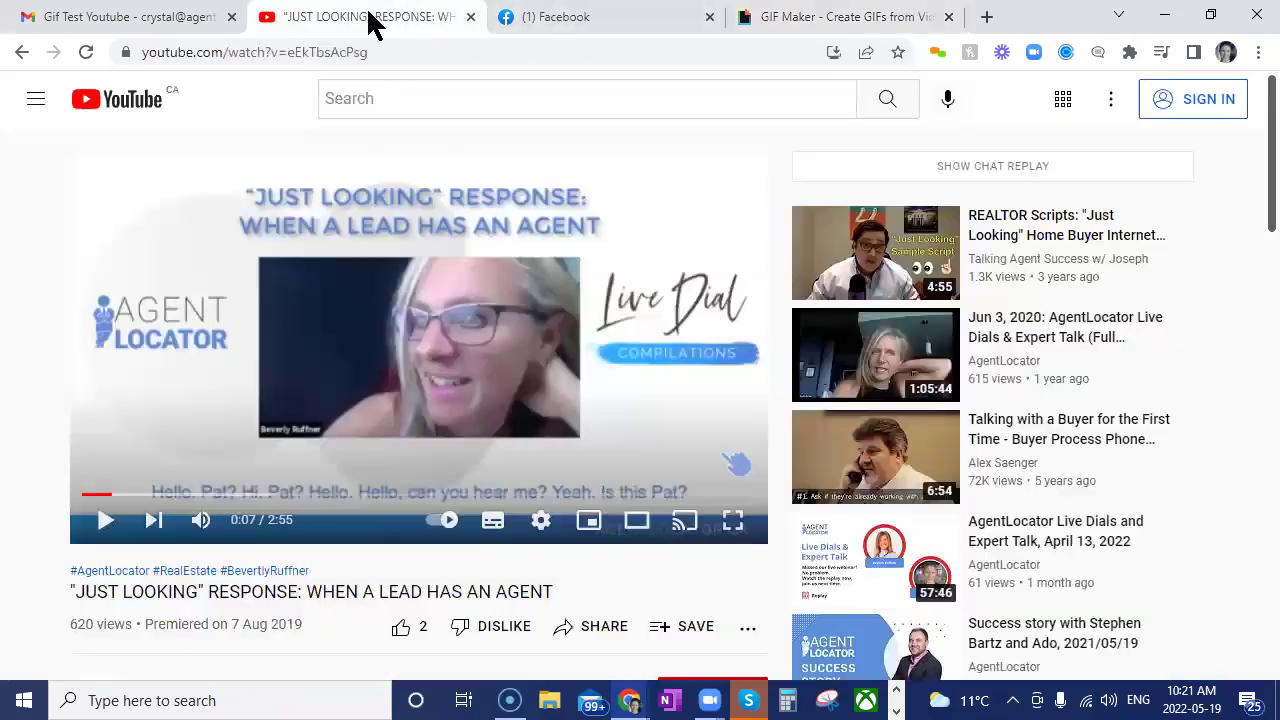
pyautogui.click(800, 17)
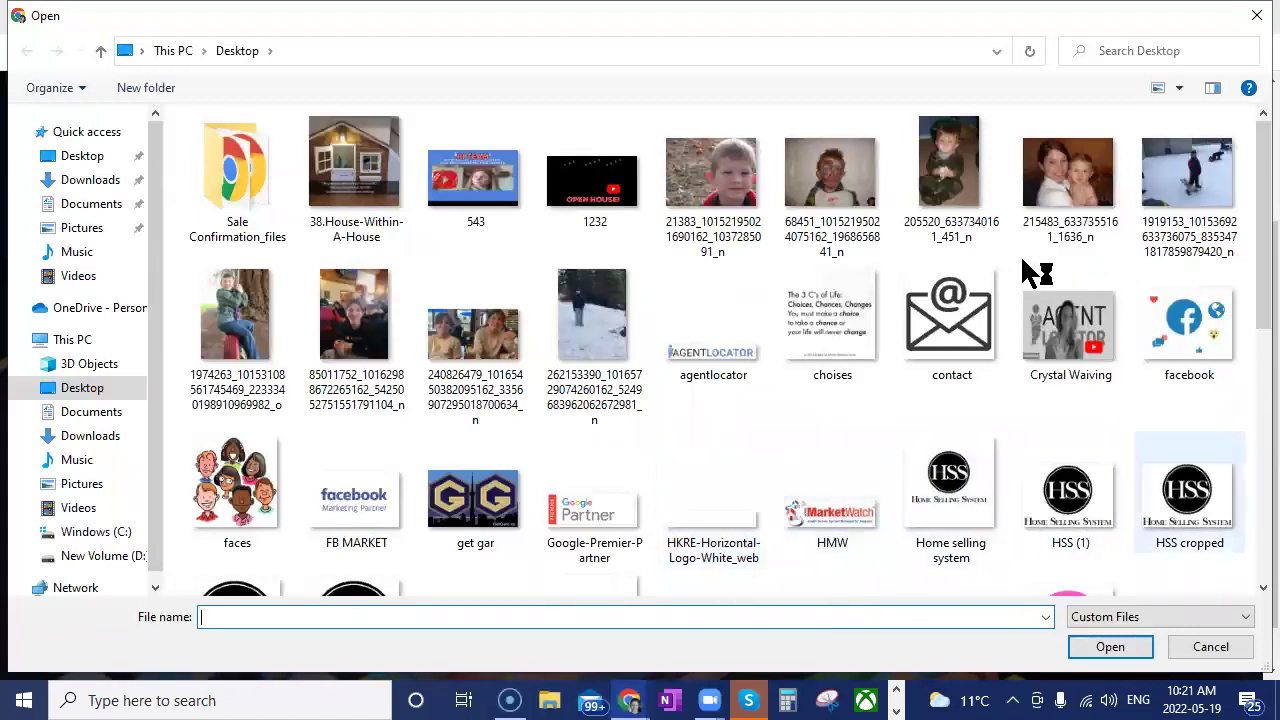
# Try to upload the contact picture from the Desktop as a GIF source and log in to GIPHY.
pyautogui.click(945, 340)
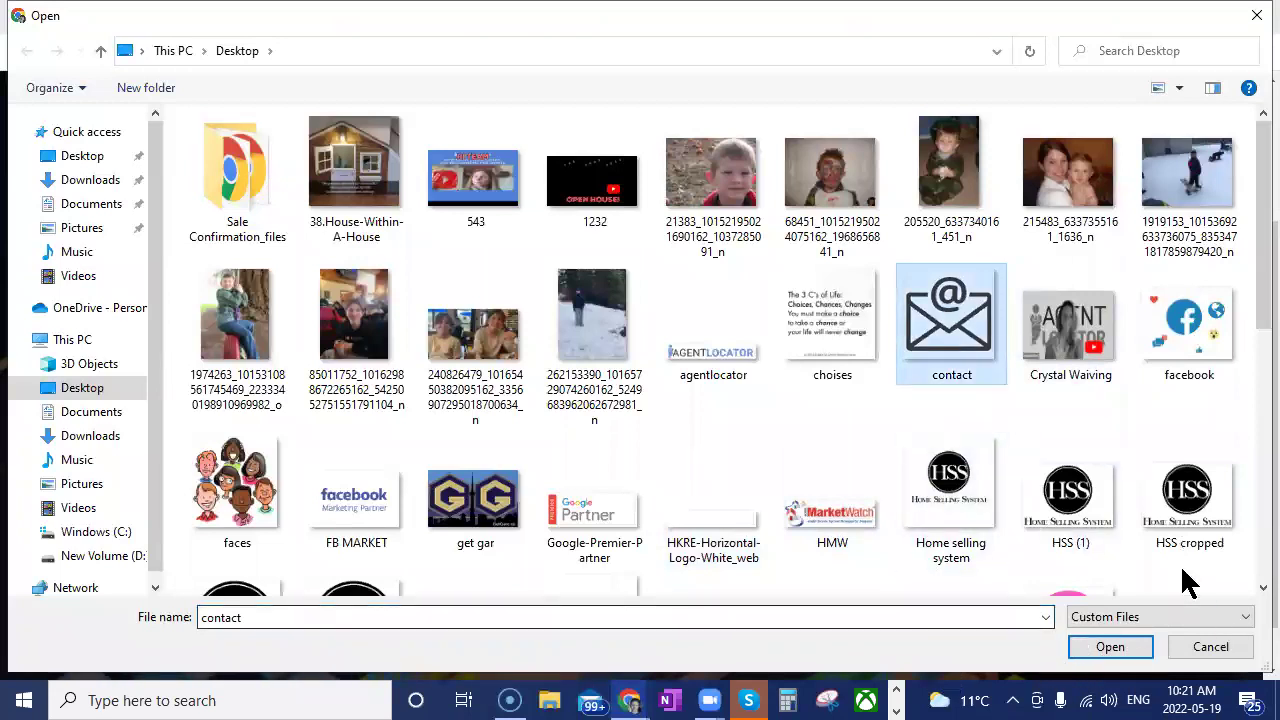
pyautogui.click(1110, 647)
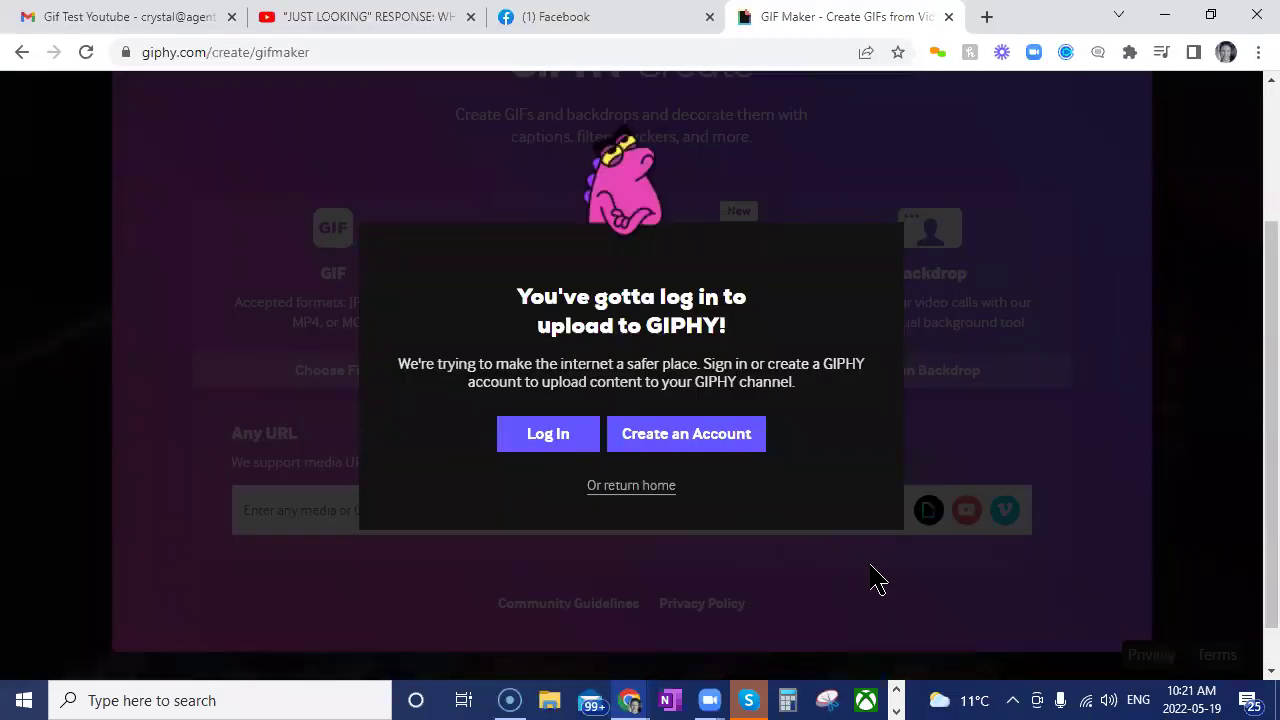
pyautogui.click(548, 434)
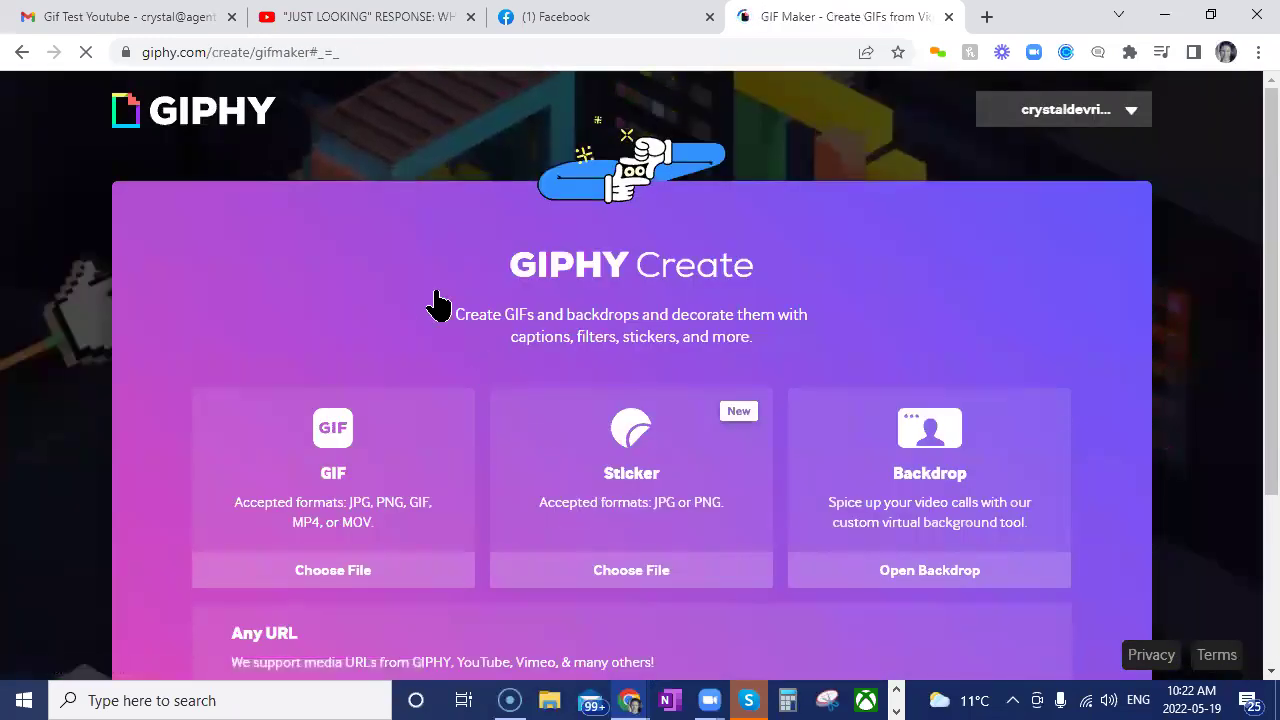
# Upload the contact picture from the Desktop to the GIF maker for decorating.
pyautogui.scroll(-3, 465, 320)
pyautogui.click(946, 330)
pyautogui.click(948, 334)
pyautogui.click(1094, 647)
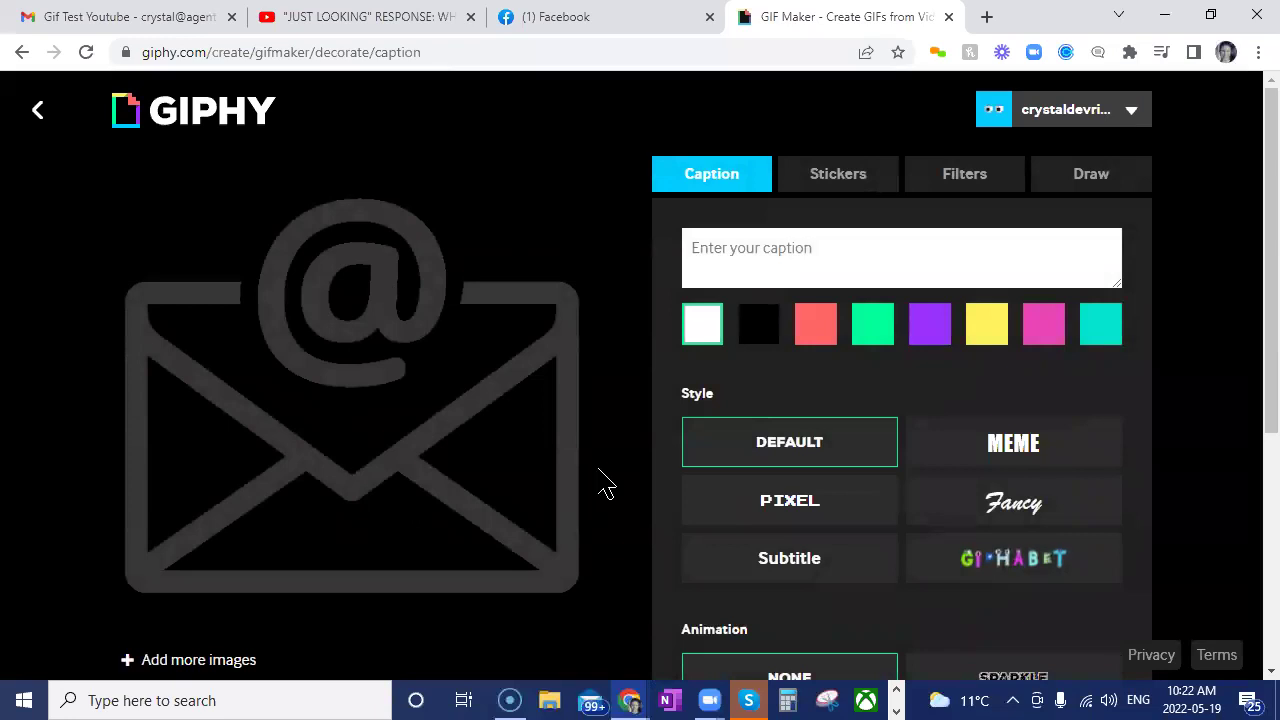
# Add the caption "Email Me!!" to the envelope picture.
pyautogui.scroll(-2, 605, 485)
pyautogui.scroll(1, 605, 485)
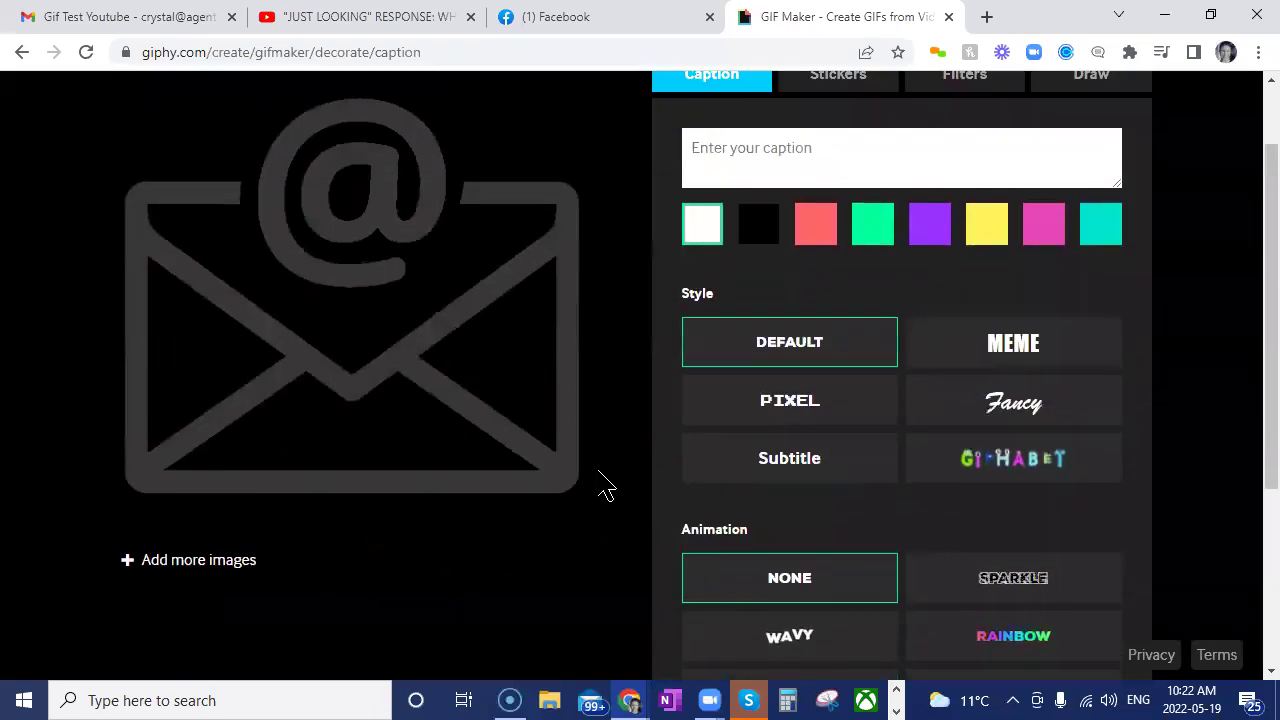
pyautogui.scroll(1, 605, 485)
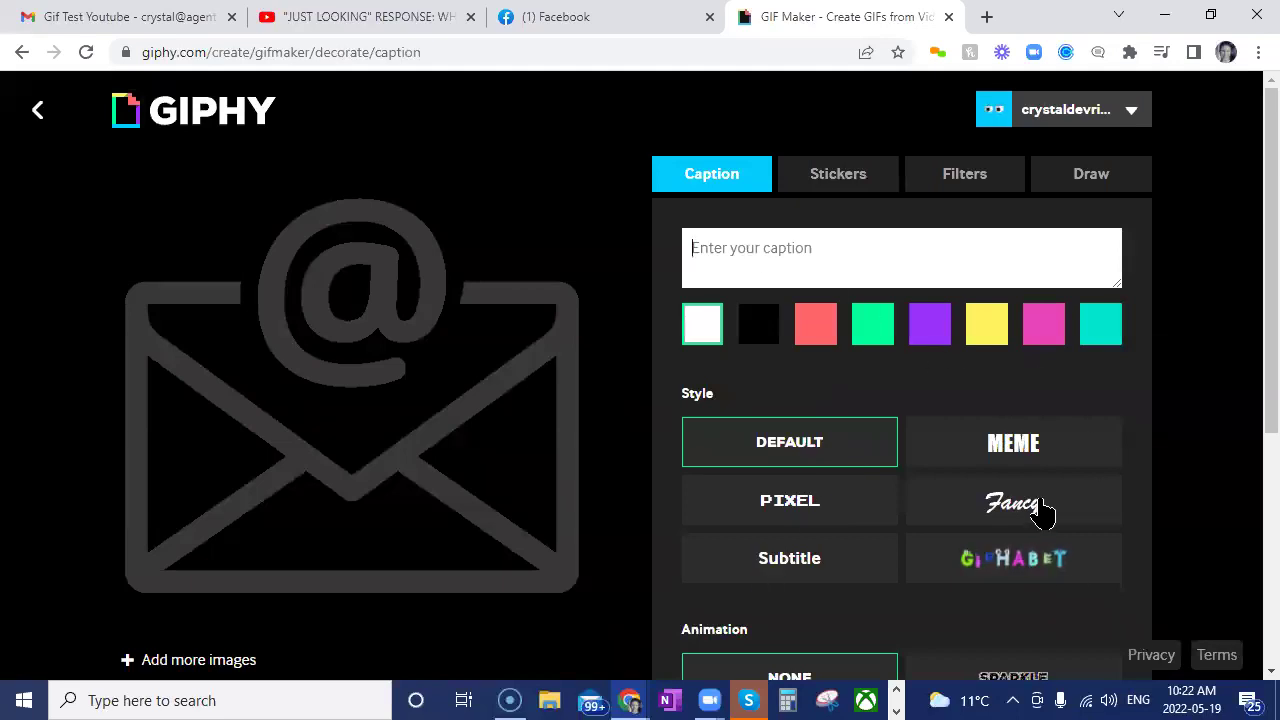
pyautogui.write('Email ')
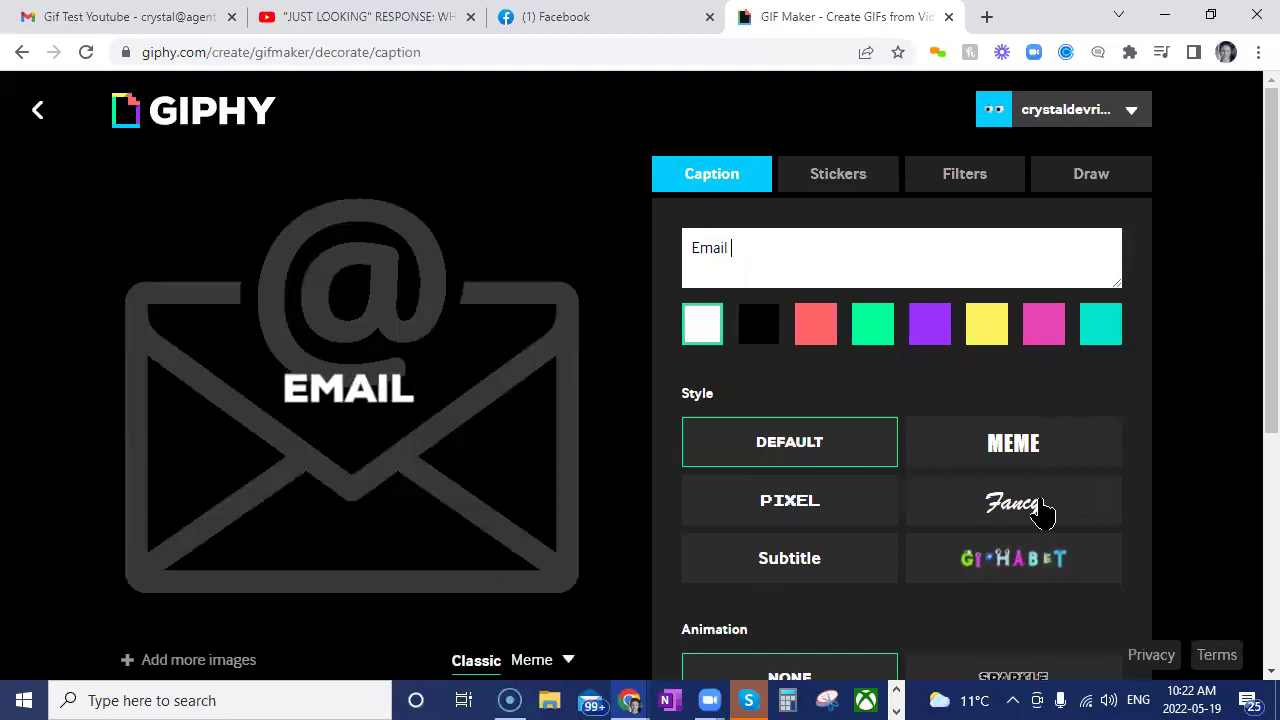
pyautogui.write('Me!!')
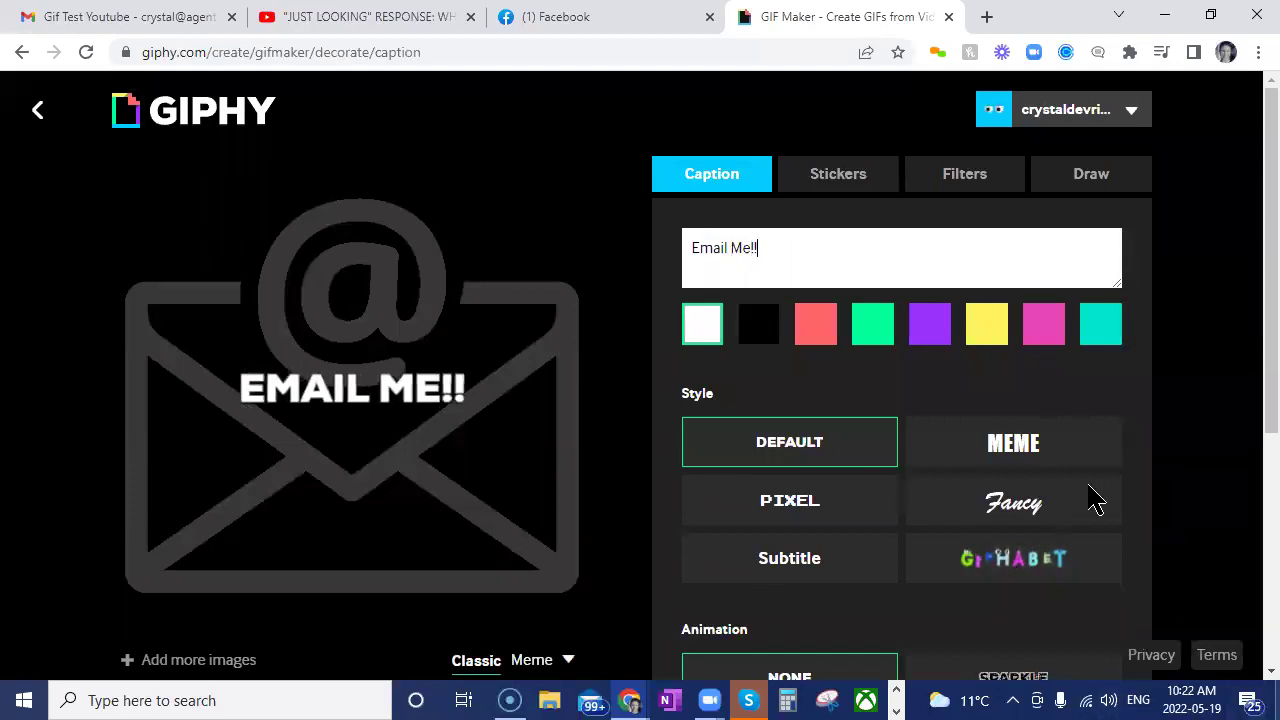
# Try the Meme, Pixel and Subtitle styles on the caption and settle on Fancy.
pyautogui.click(984, 450)
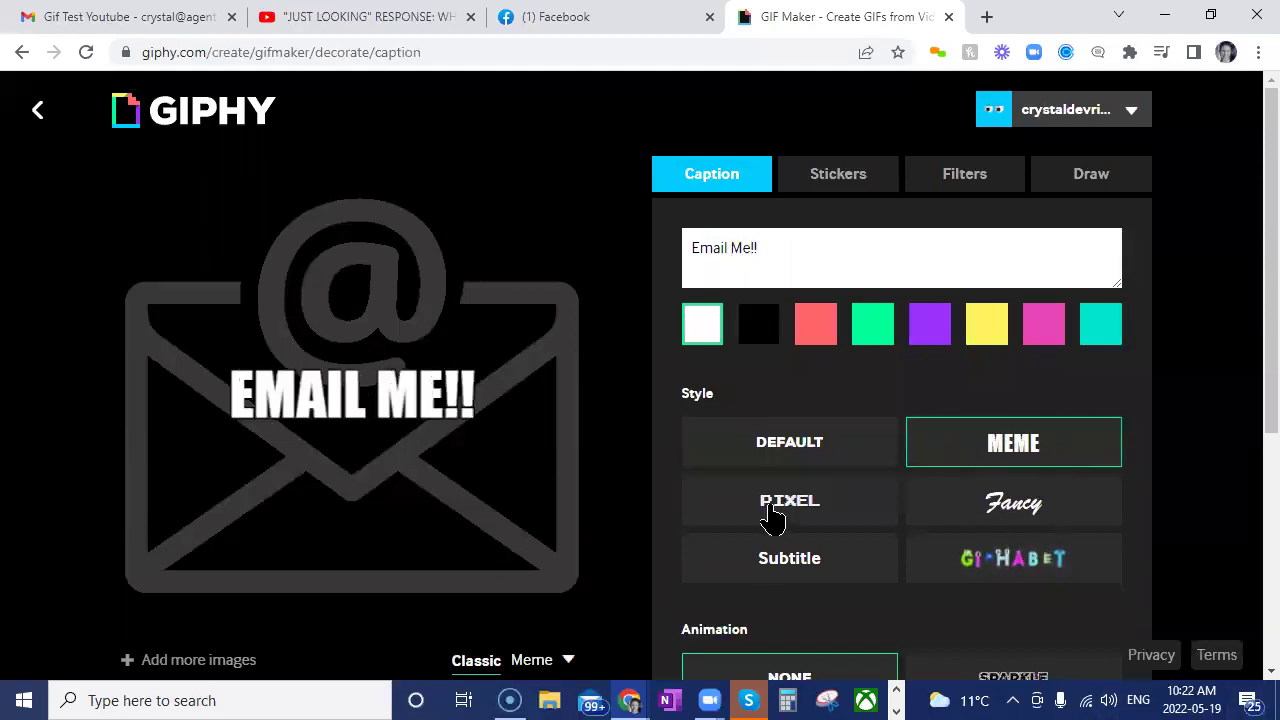
pyautogui.click(772, 517)
pyautogui.click(816, 576)
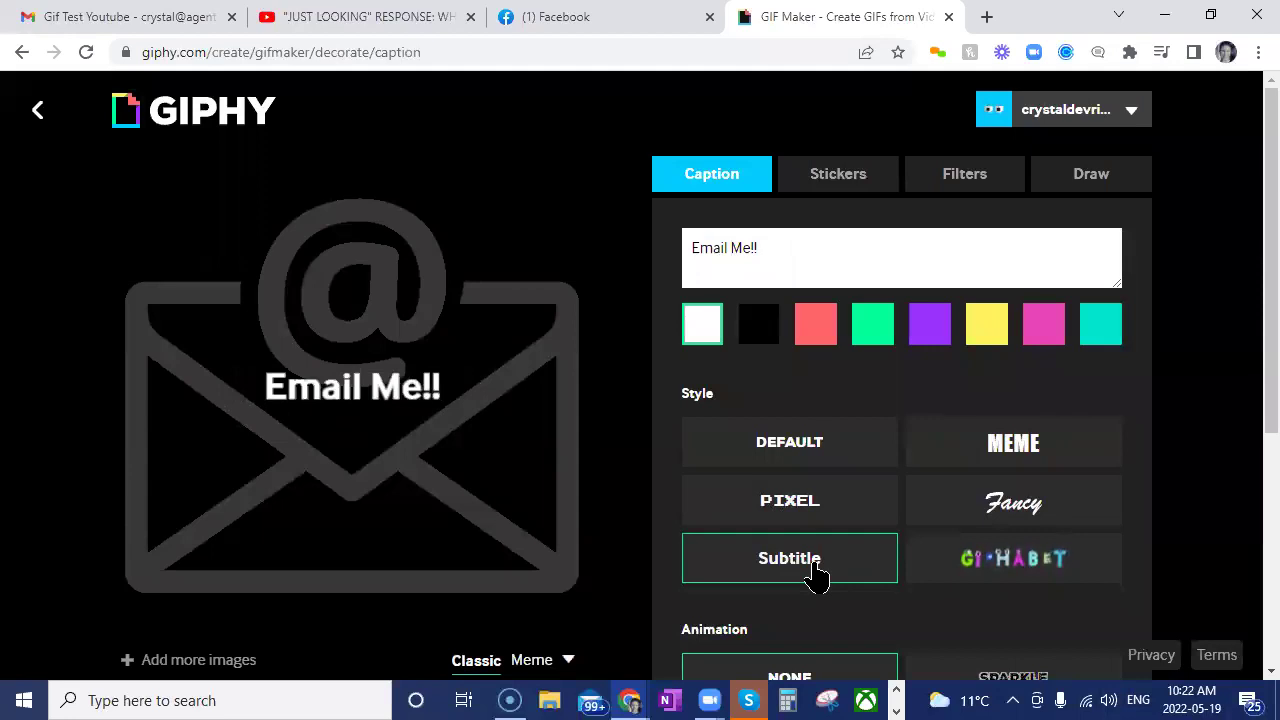
pyautogui.click(1037, 513)
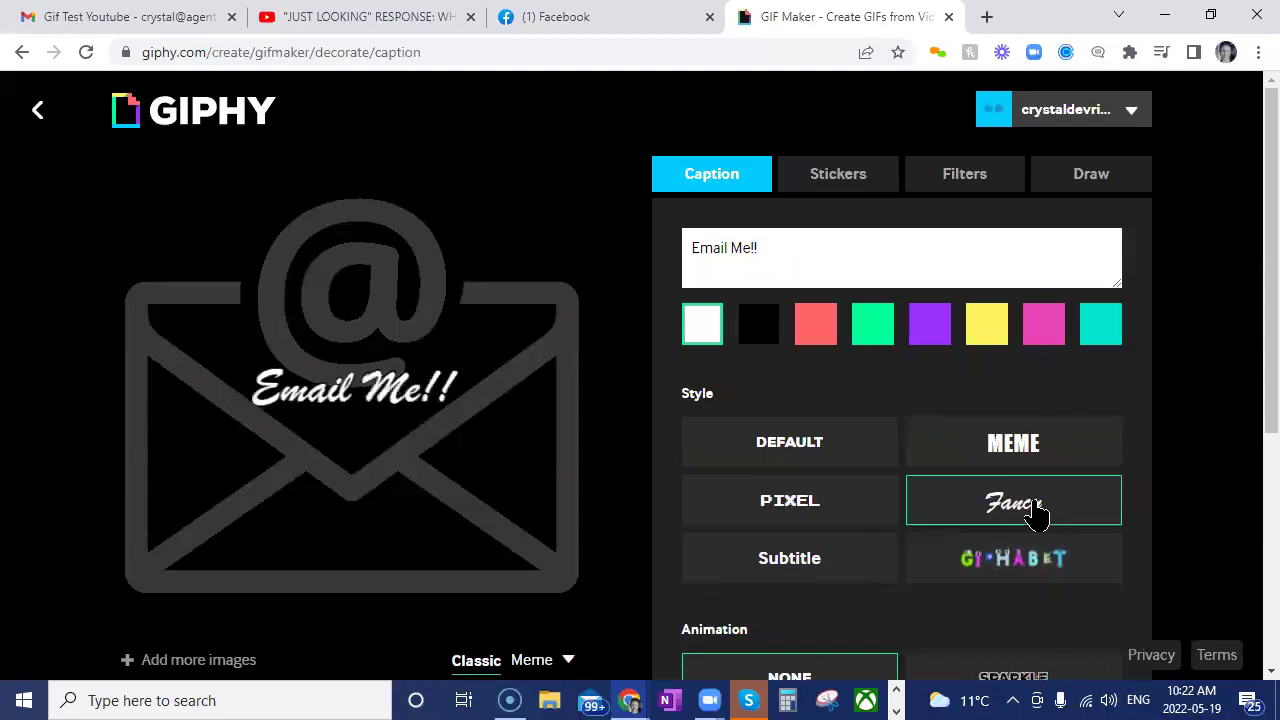
# Move the caption to the lower part of the envelope, try the Wavy animation and apply Sparkle.
pyautogui.scroll(-2, 1013, 435)
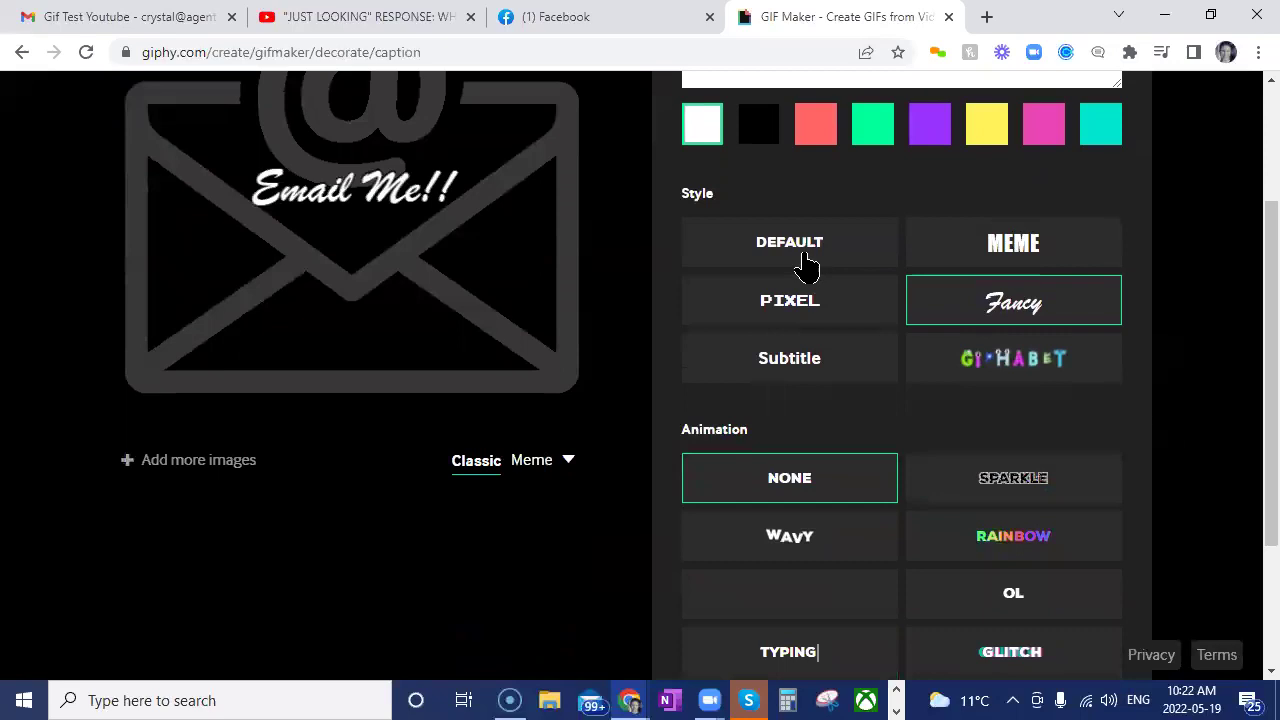
pyautogui.moveTo(343, 177); pyautogui.dragTo(316, 342)
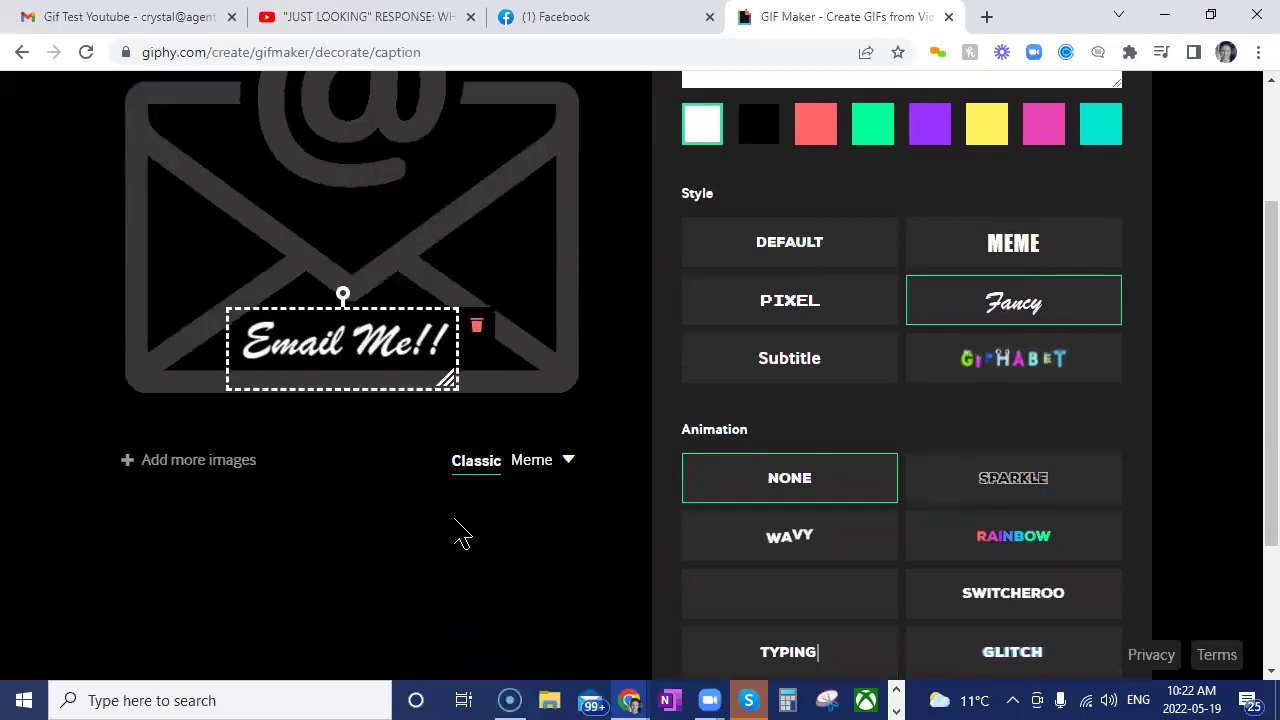
pyautogui.scroll(-1, 383, 251)
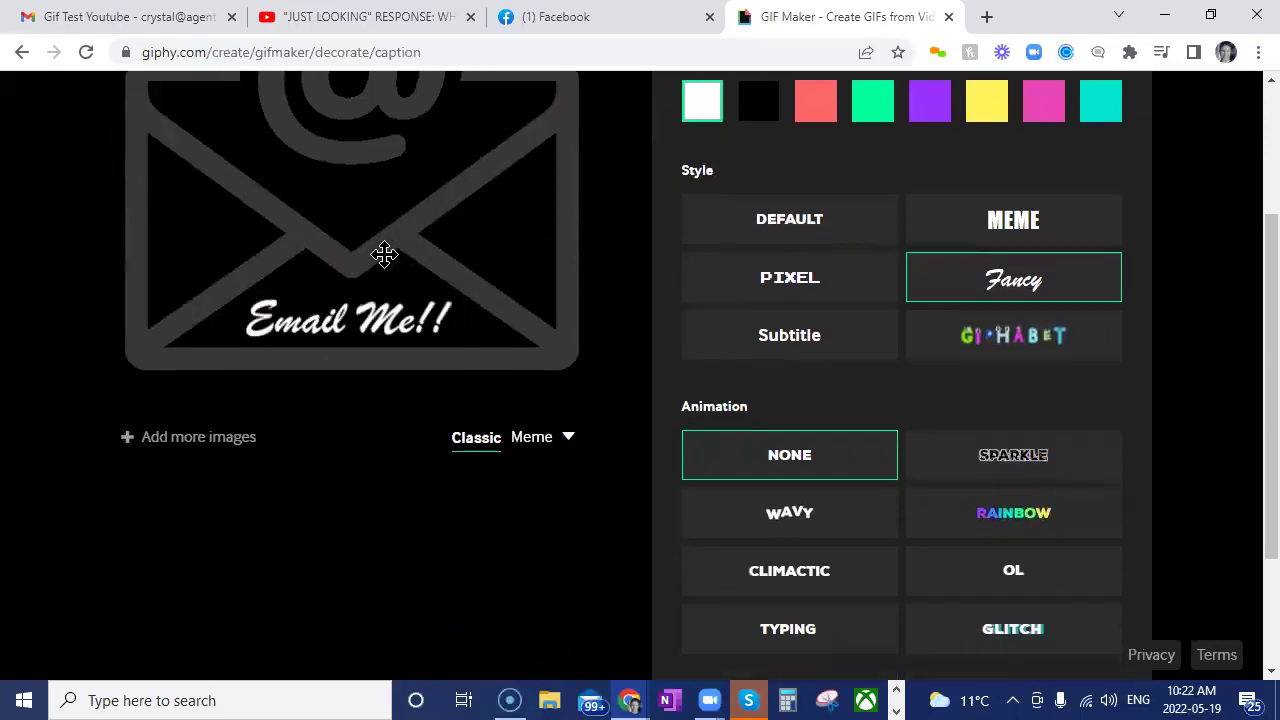
pyautogui.click(766, 447)
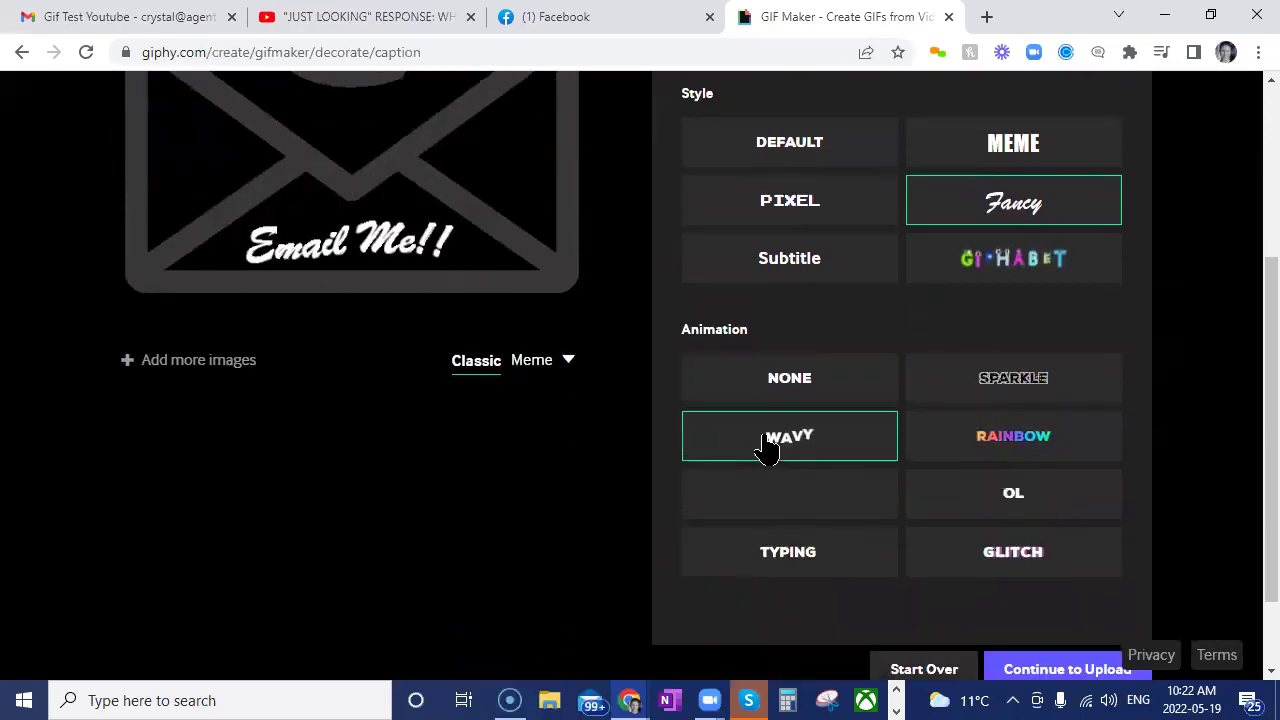
pyautogui.click(1008, 408)
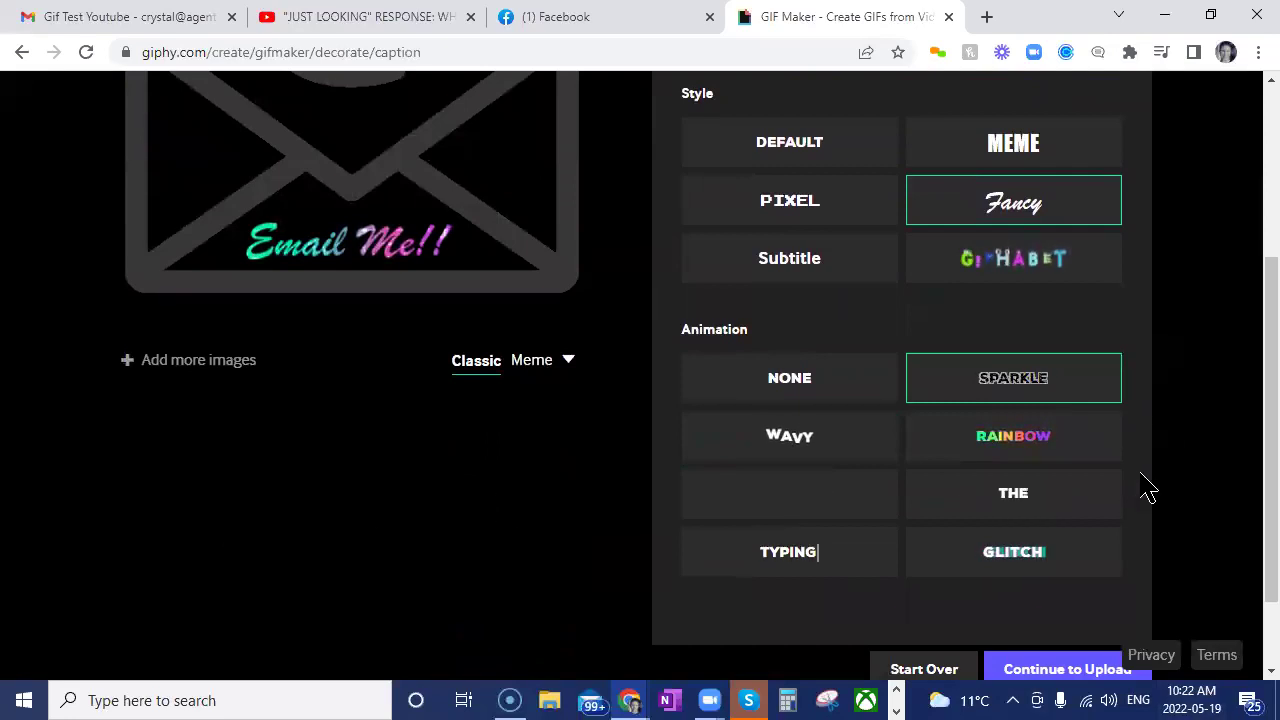
# Search the stickers for "email" and add the blue mail icon with the red badge to the picture.
pyautogui.scroll(2, 1240, 445)
pyautogui.scroll(1, 1200, 400)
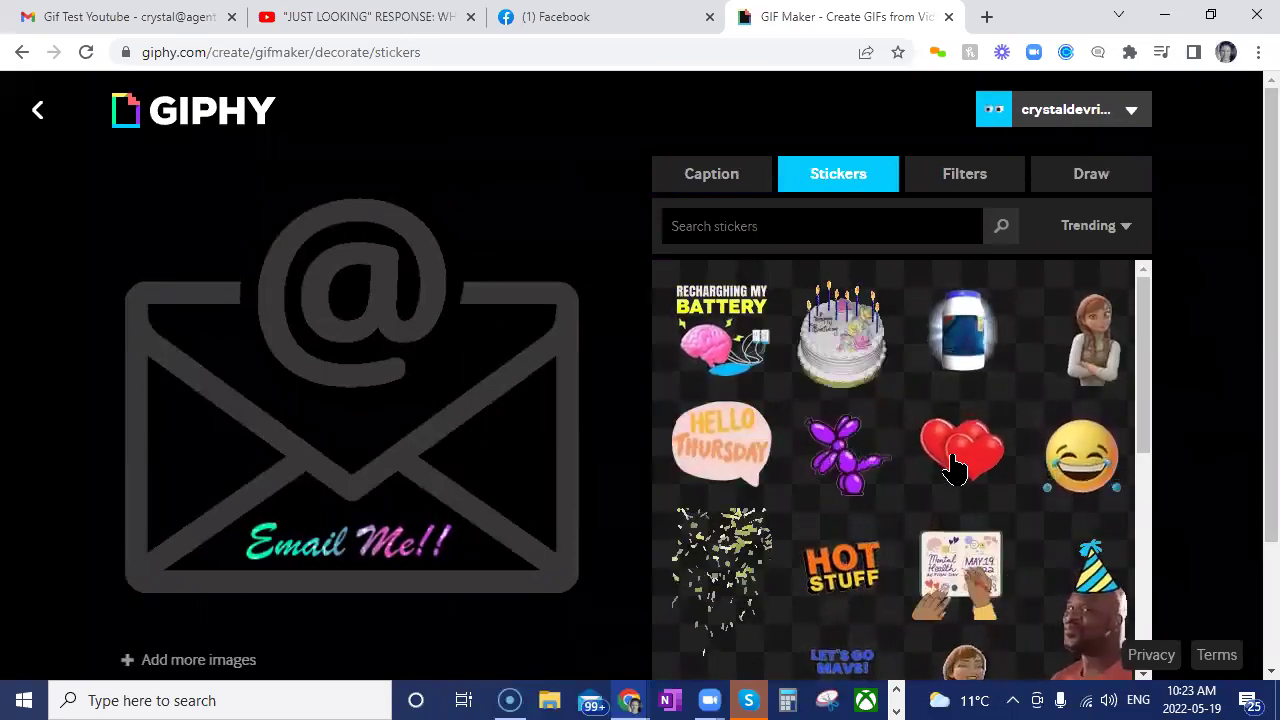
pyautogui.click(729, 233)
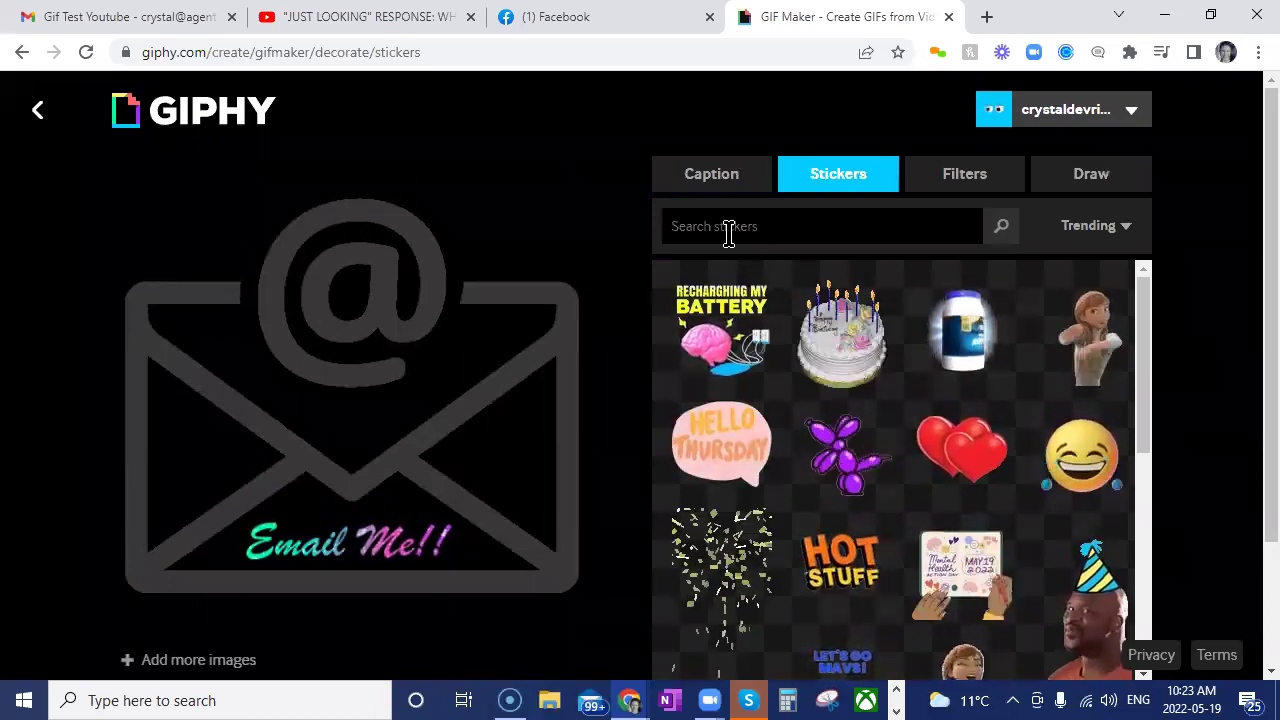
pyautogui.write('email')
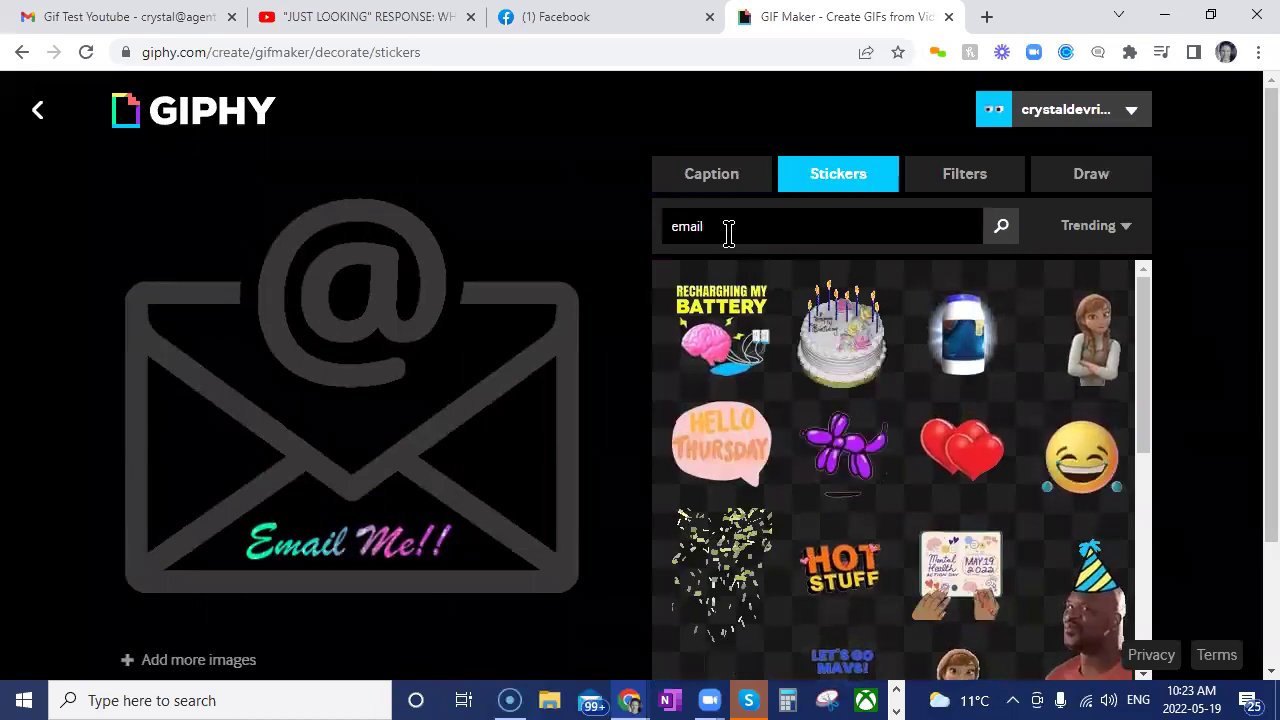
pyautogui.press('Return')
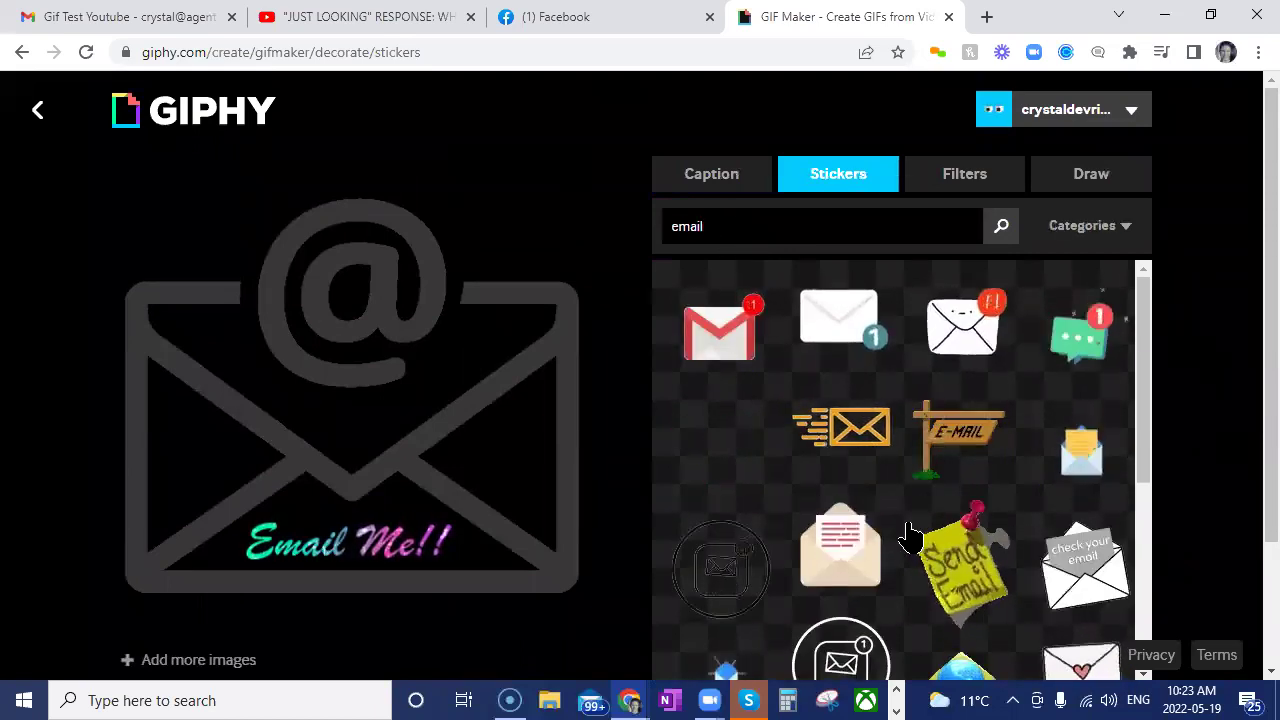
pyautogui.click(714, 468)
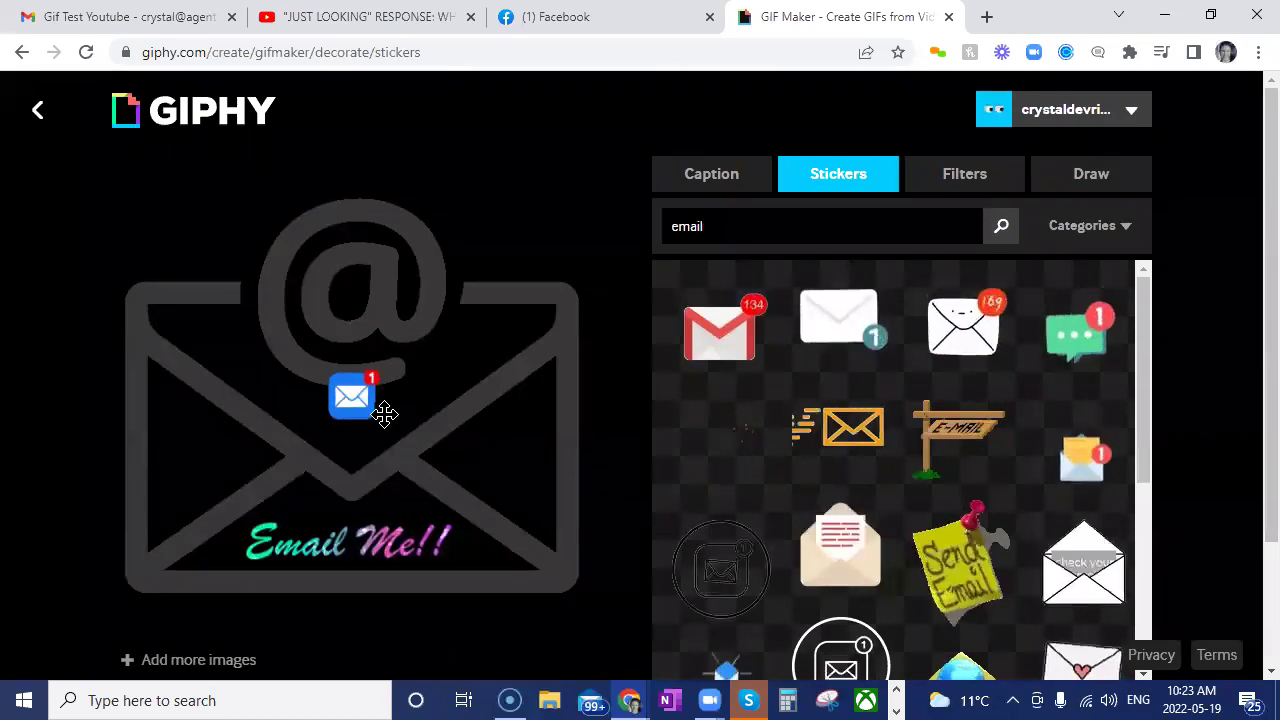
# Enlarge the blue mail sticker and place it on the right side of the envelope, above the caption.
pyautogui.click(352, 408)
pyautogui.moveTo(499, 470); pyautogui.dragTo(597, 578)
pyautogui.click(550, 500)
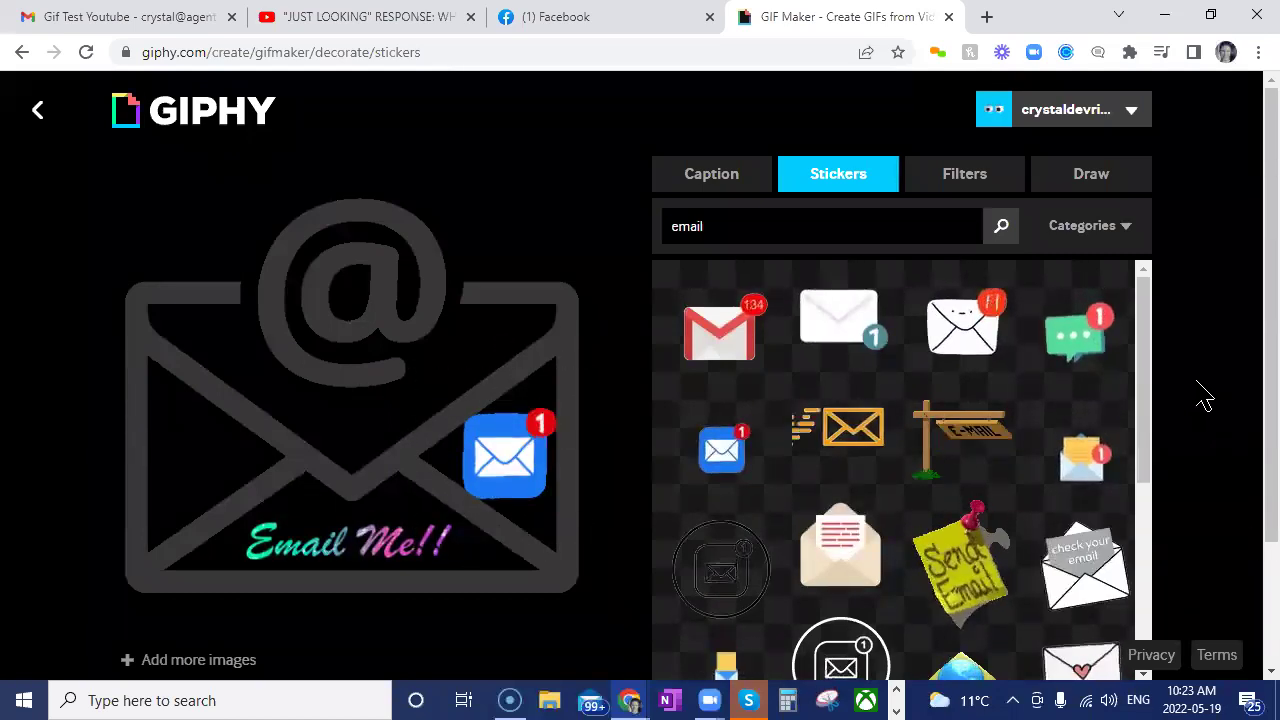
# Finish decorating and upload the GIF to GIPHY as public, without a source URL or tags.
pyautogui.scroll(-2, 1171, 423)
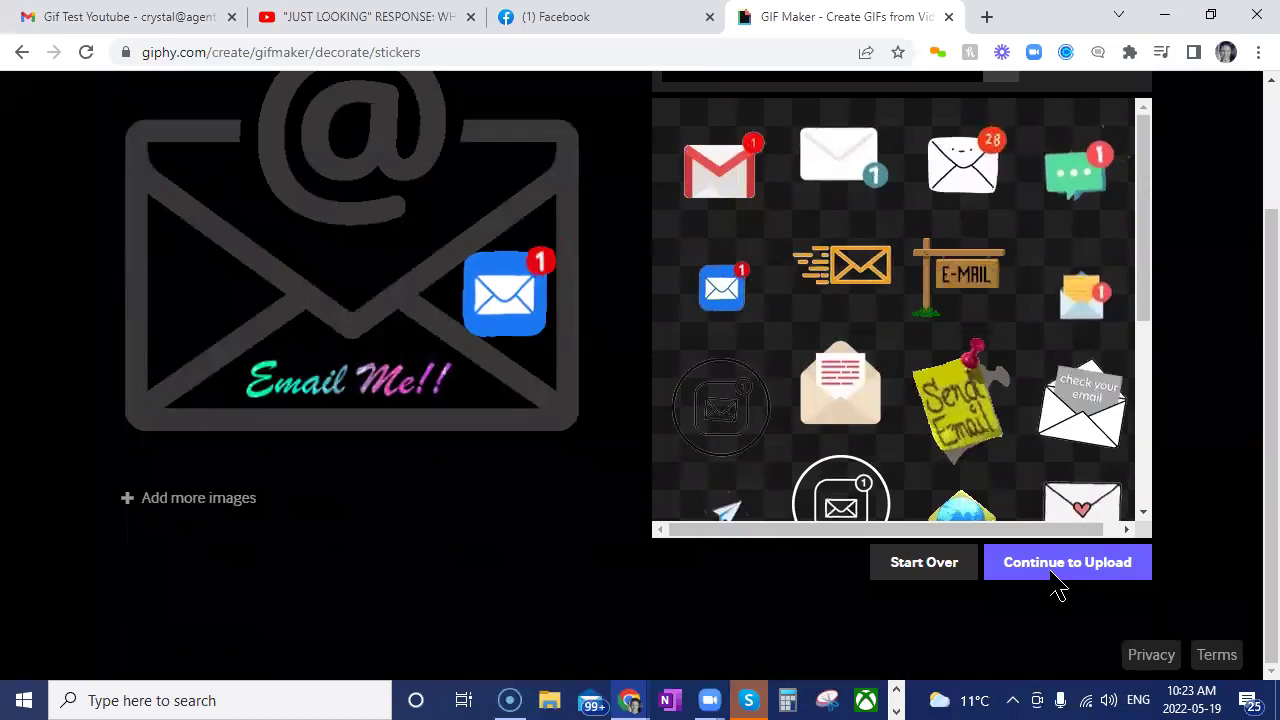
pyautogui.click(1055, 587)
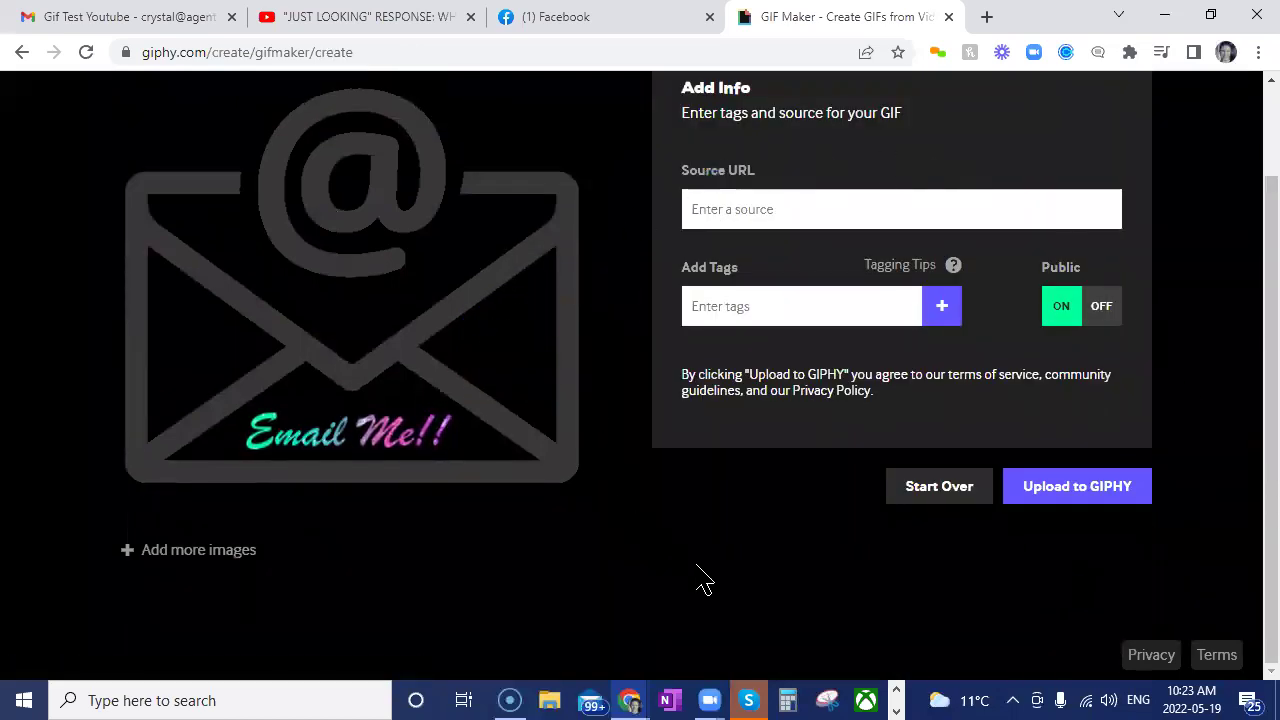
pyautogui.click(1060, 503)
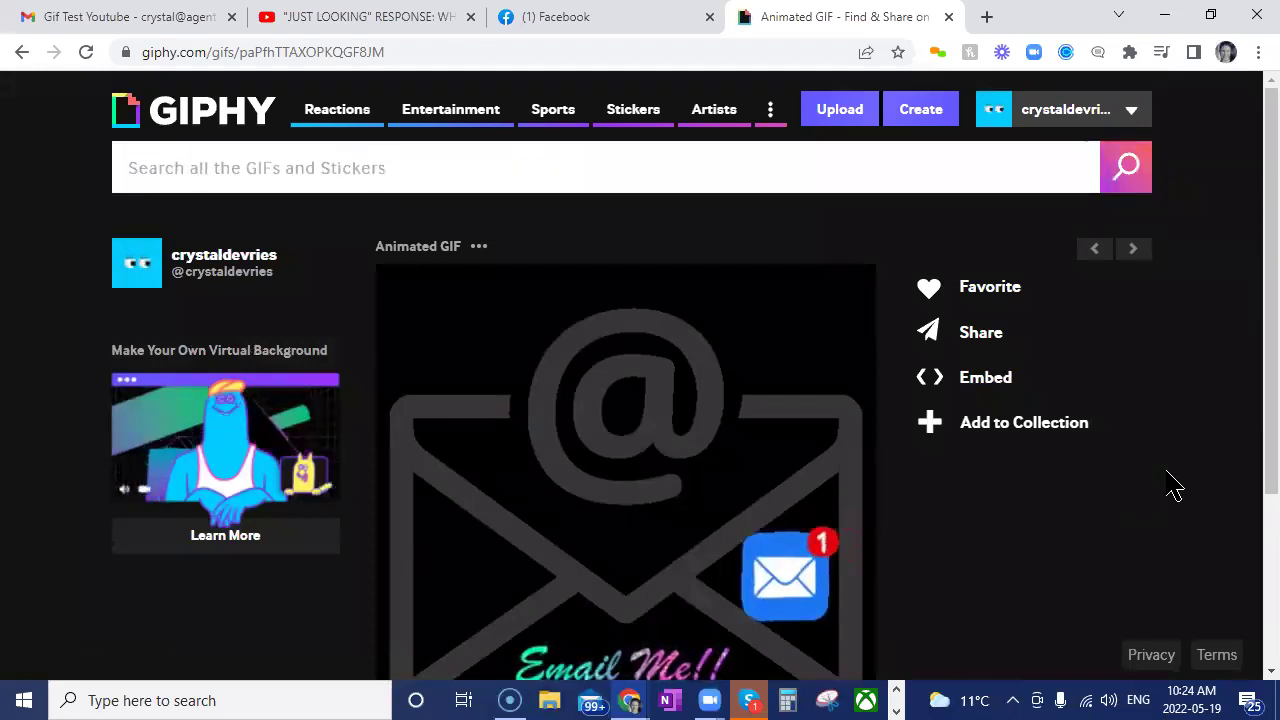
# Examine the browser's image options at different spots on the uploaded envelope GIF.
pyautogui.scroll(-2, 1165, 486)
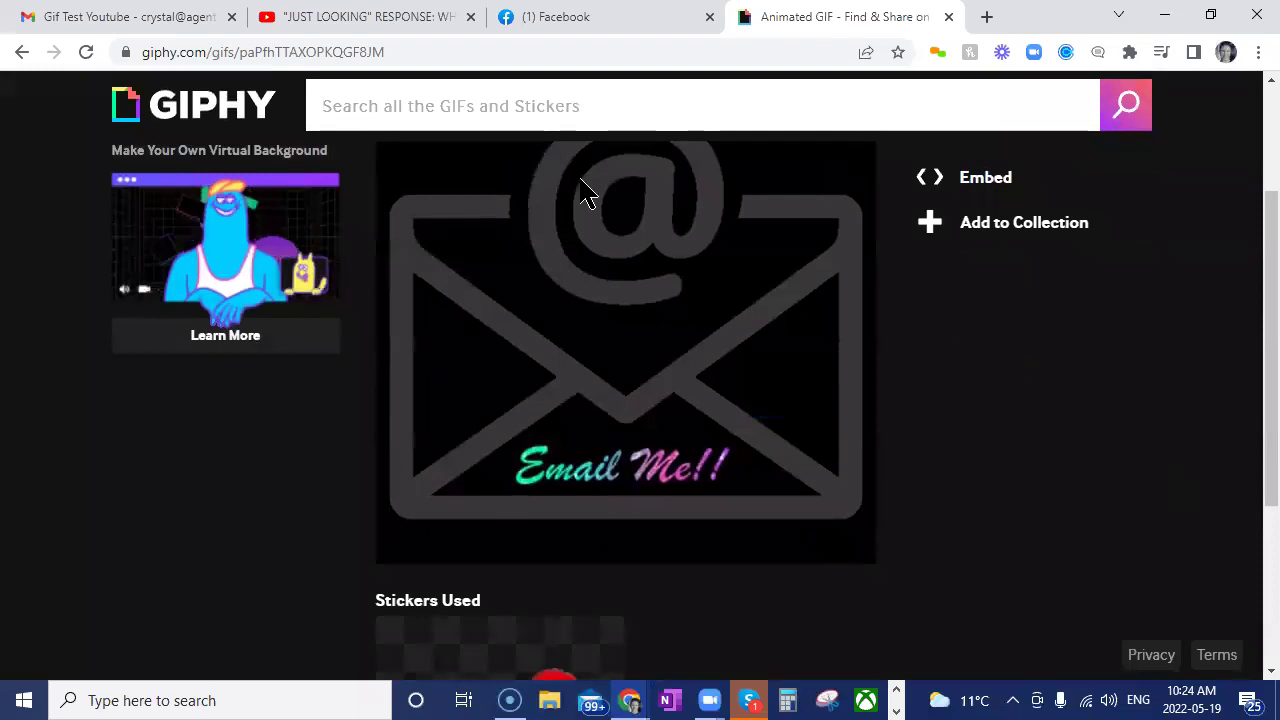
pyautogui.rightClick(655, 296)
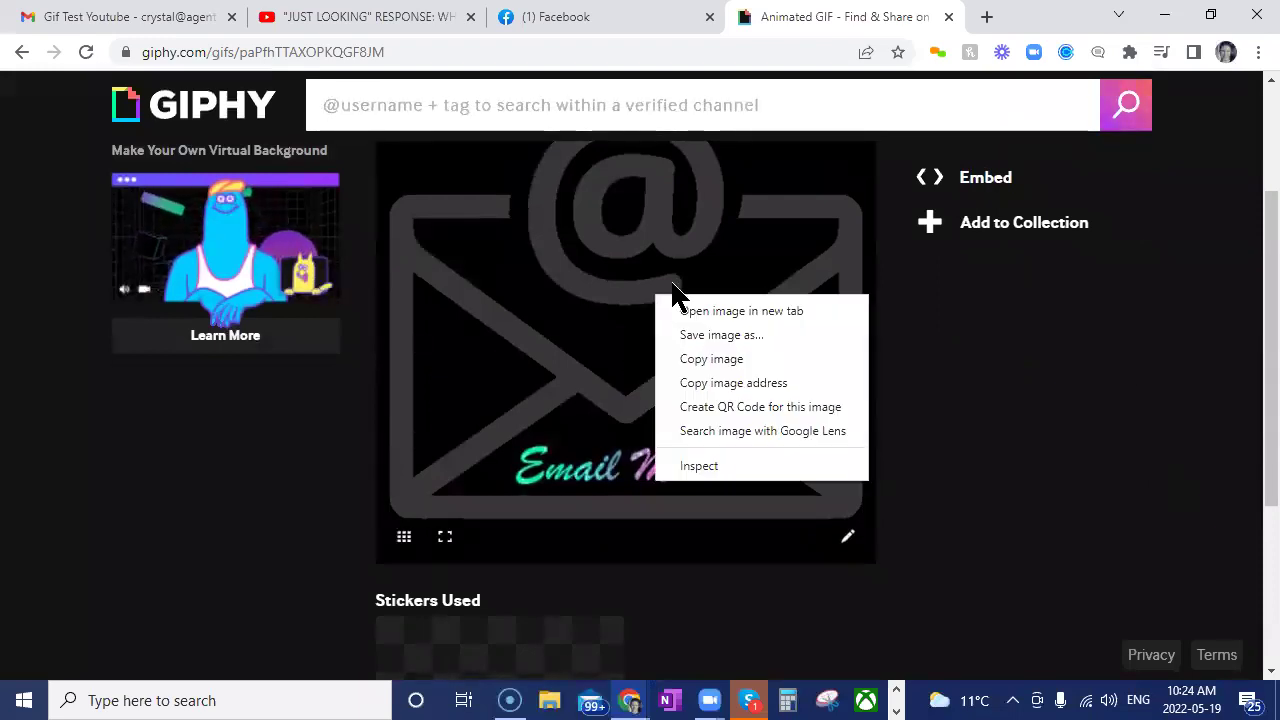
pyautogui.click(1132, 333)
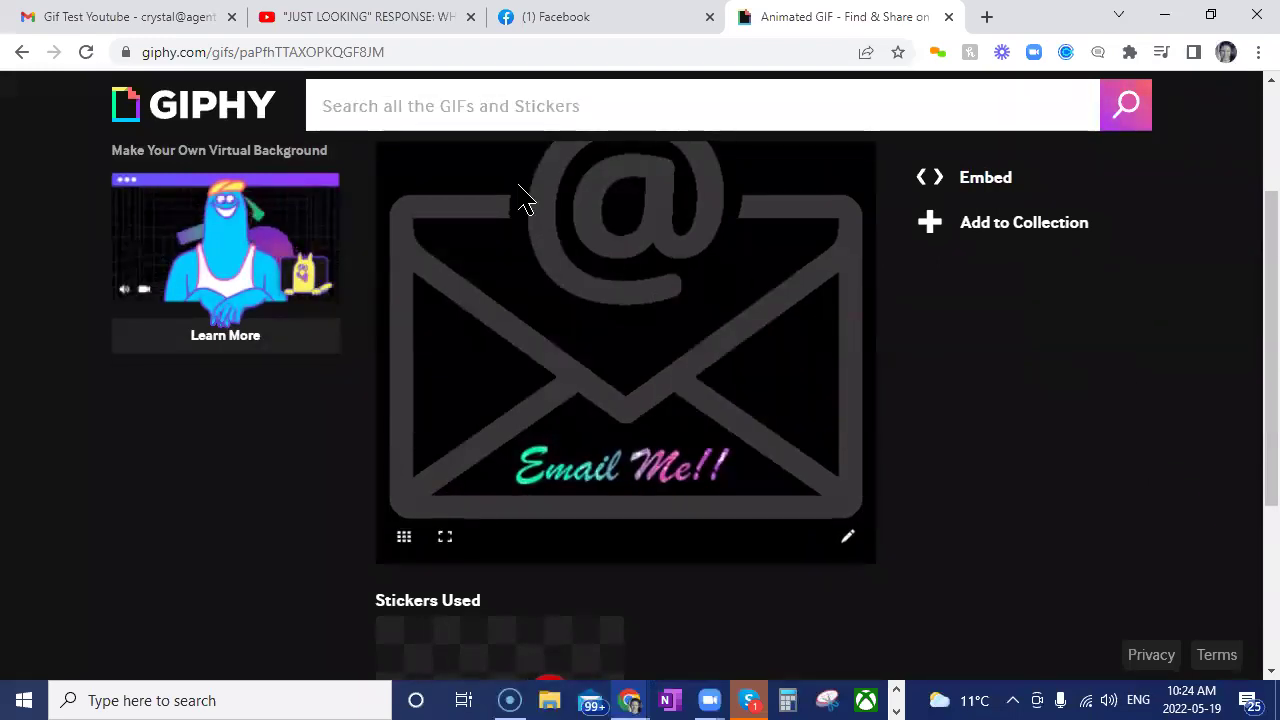
pyautogui.rightClick(517, 186)
pyautogui.rightClick(384, 152)
pyautogui.click(420, 495)
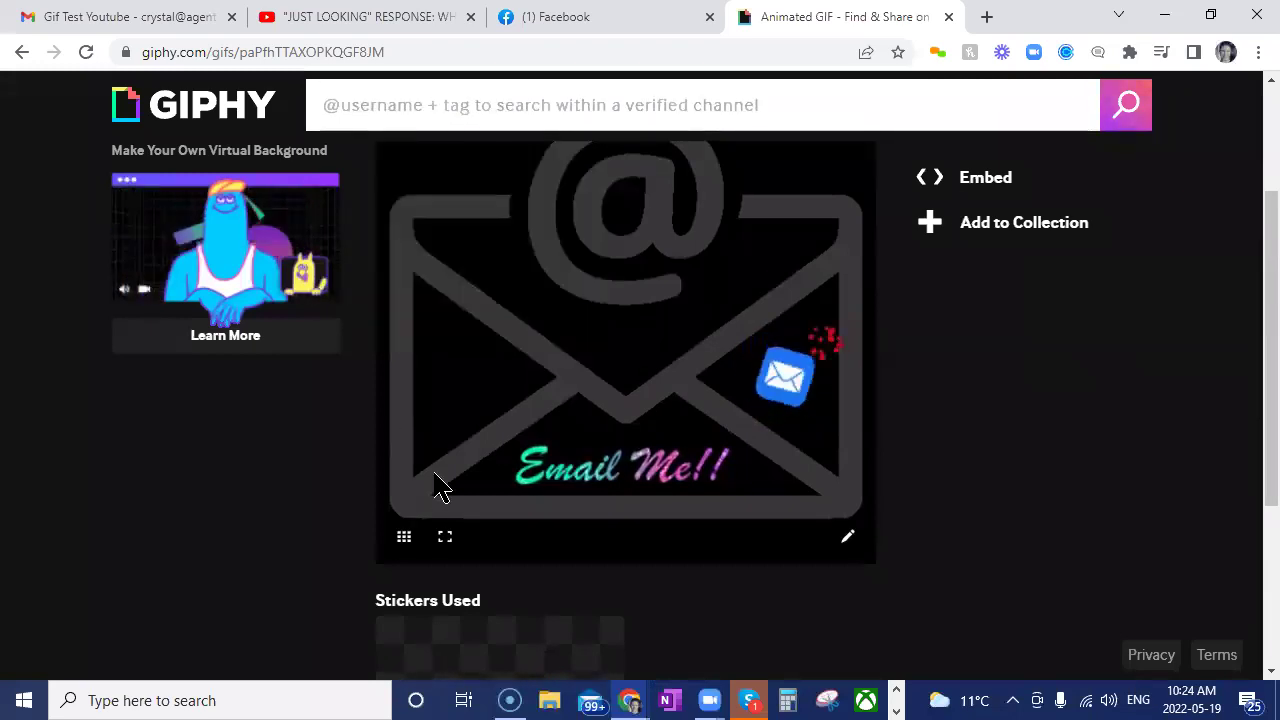
pyautogui.rightClick(431, 480)
pyautogui.rightClick(756, 520)
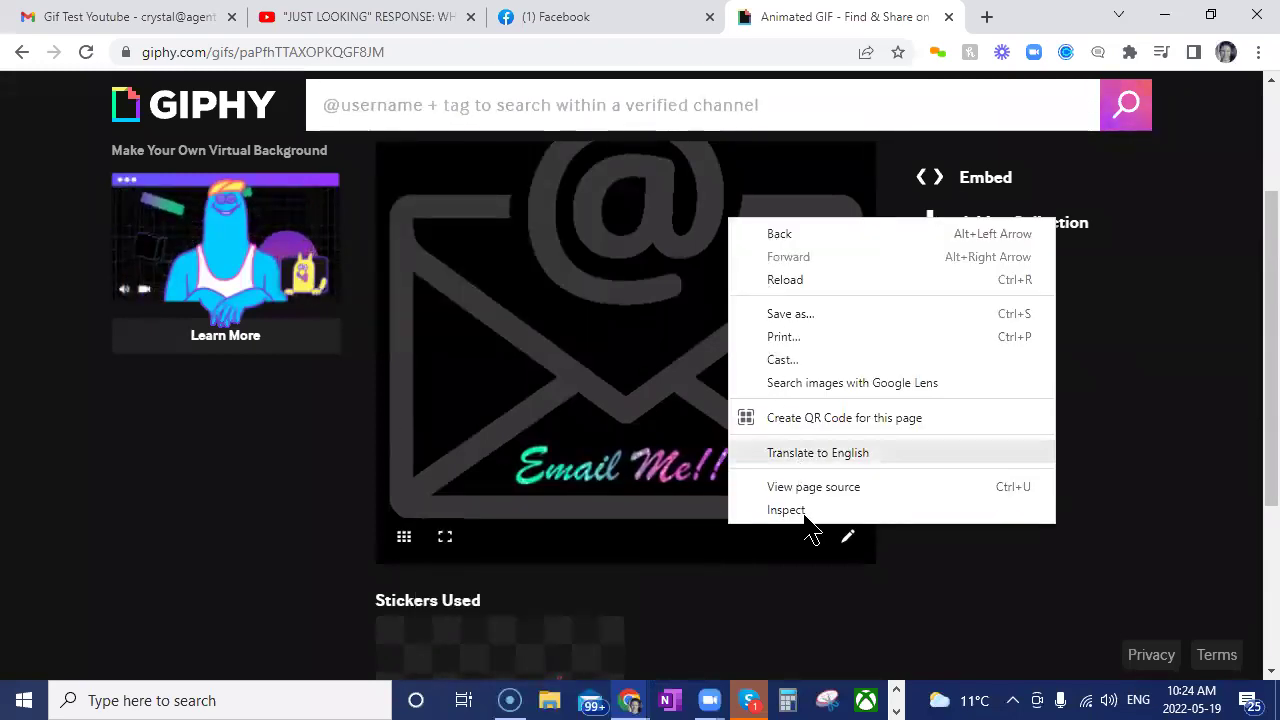
# Save the envelope GIF to the Desktop as a GIF image named "Email gif".
pyautogui.rightClick(631, 297)
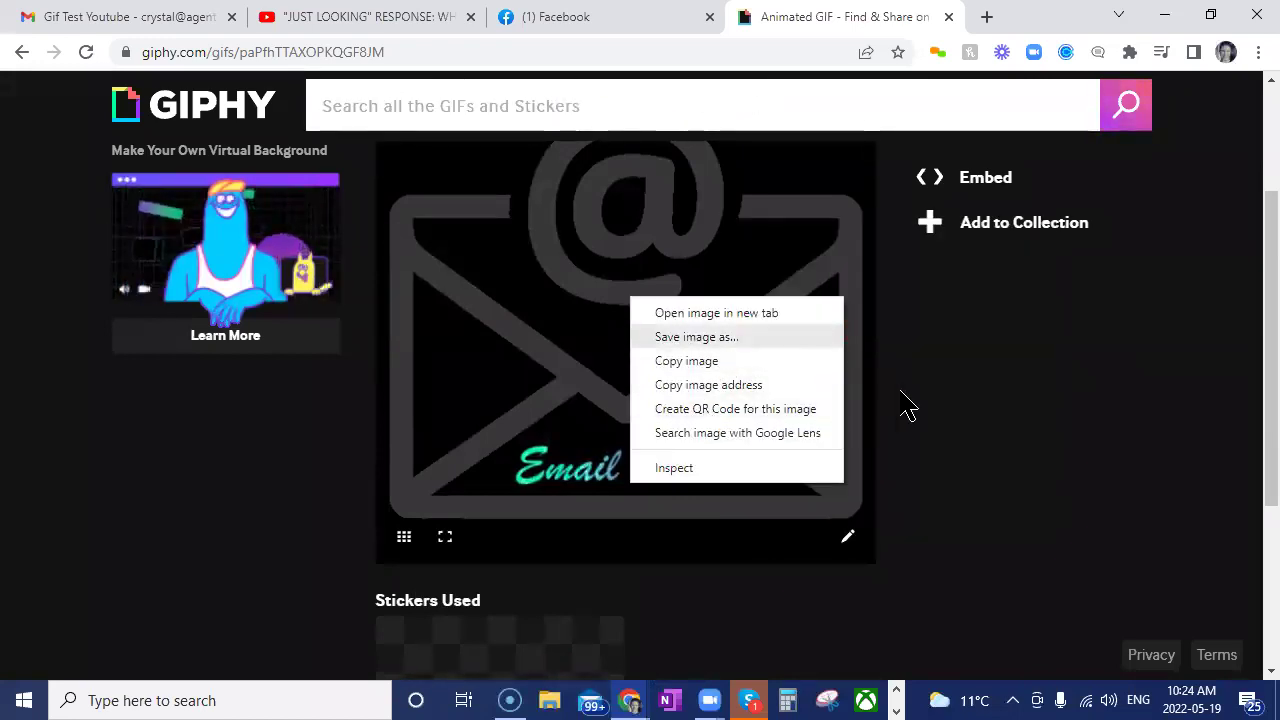
pyautogui.click(744, 338)
pyautogui.write('Email gif')
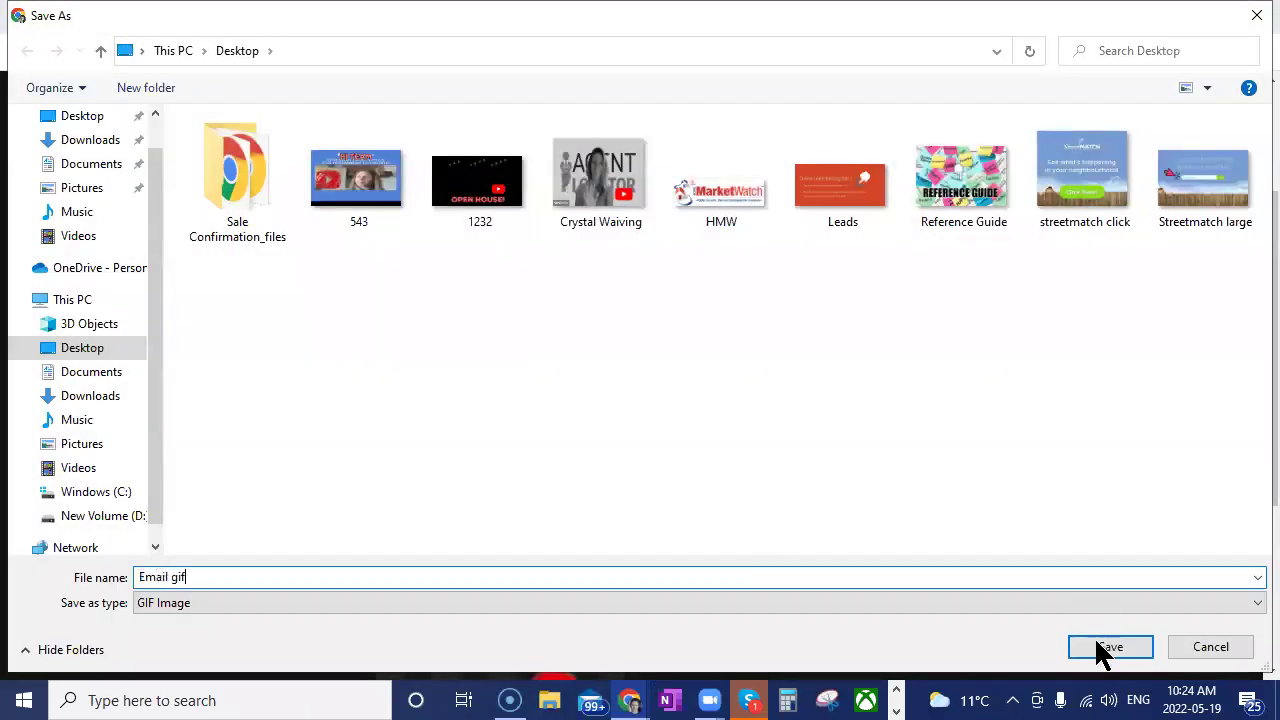
pyautogui.click(1104, 648)
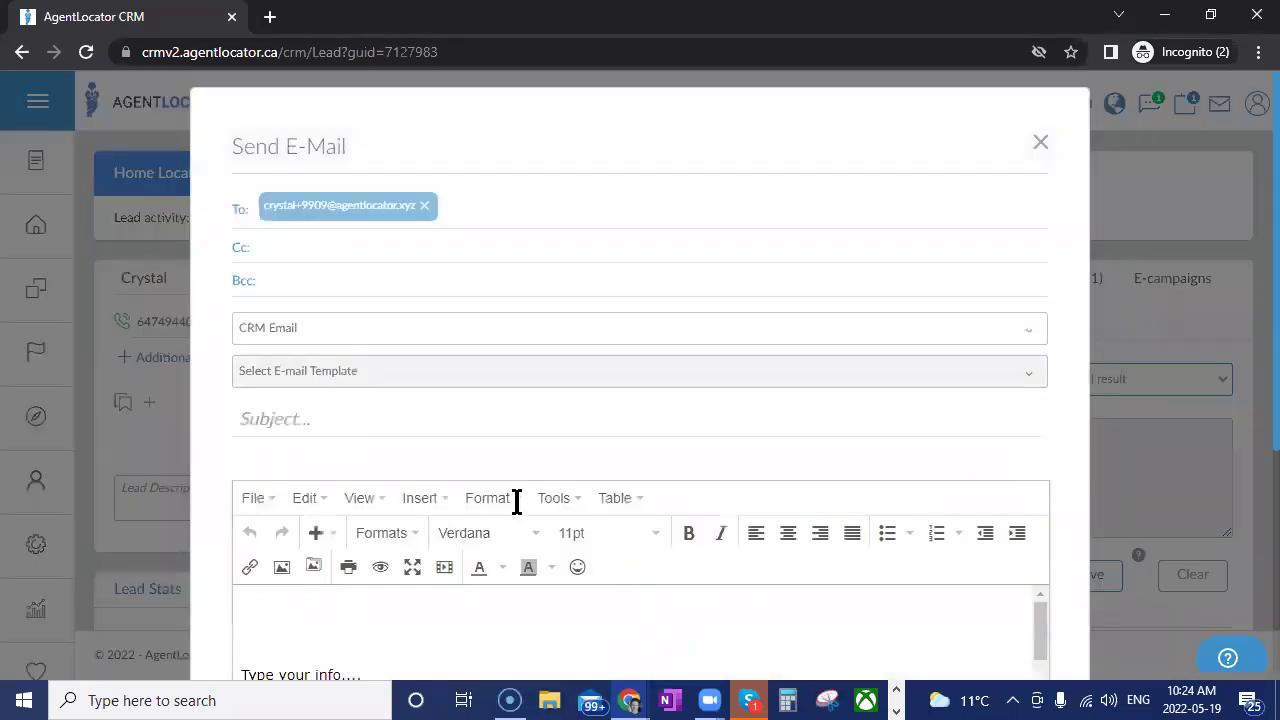
# Upload the "Email gif" image from the Desktop into the body of the e-mail.
pyautogui.scroll(-1, 400, 490)
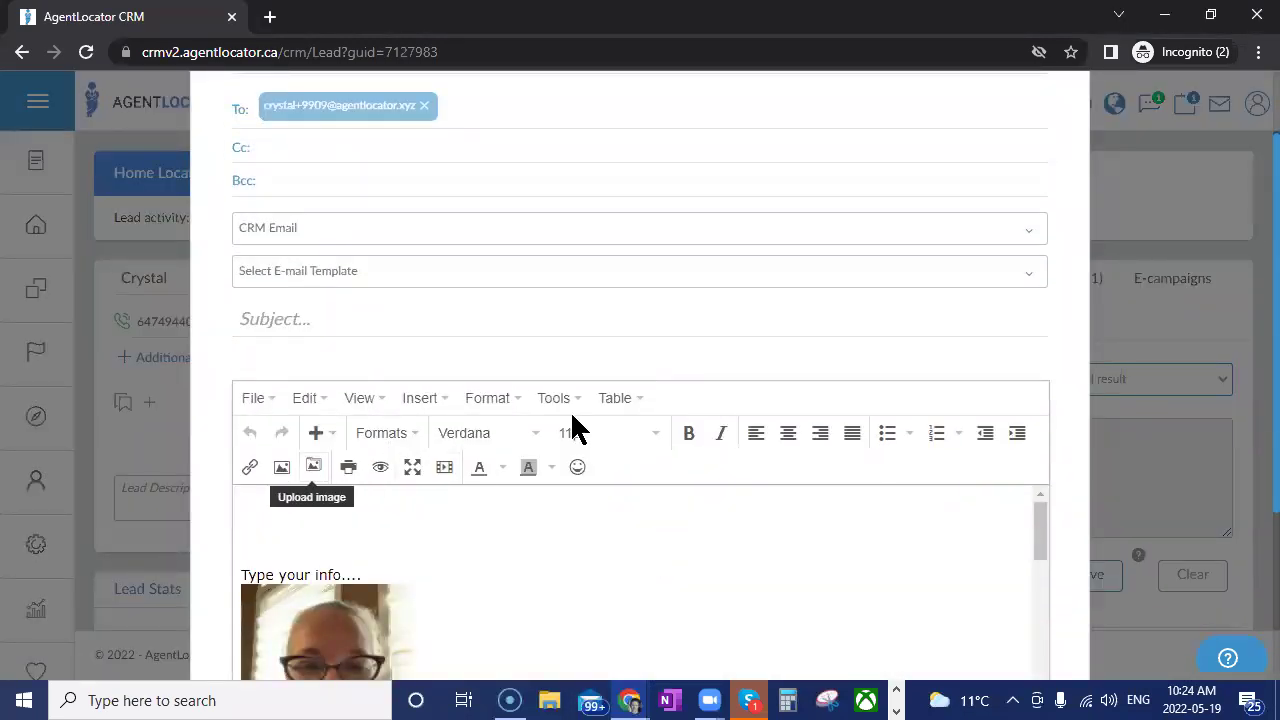
pyautogui.click(313, 467)
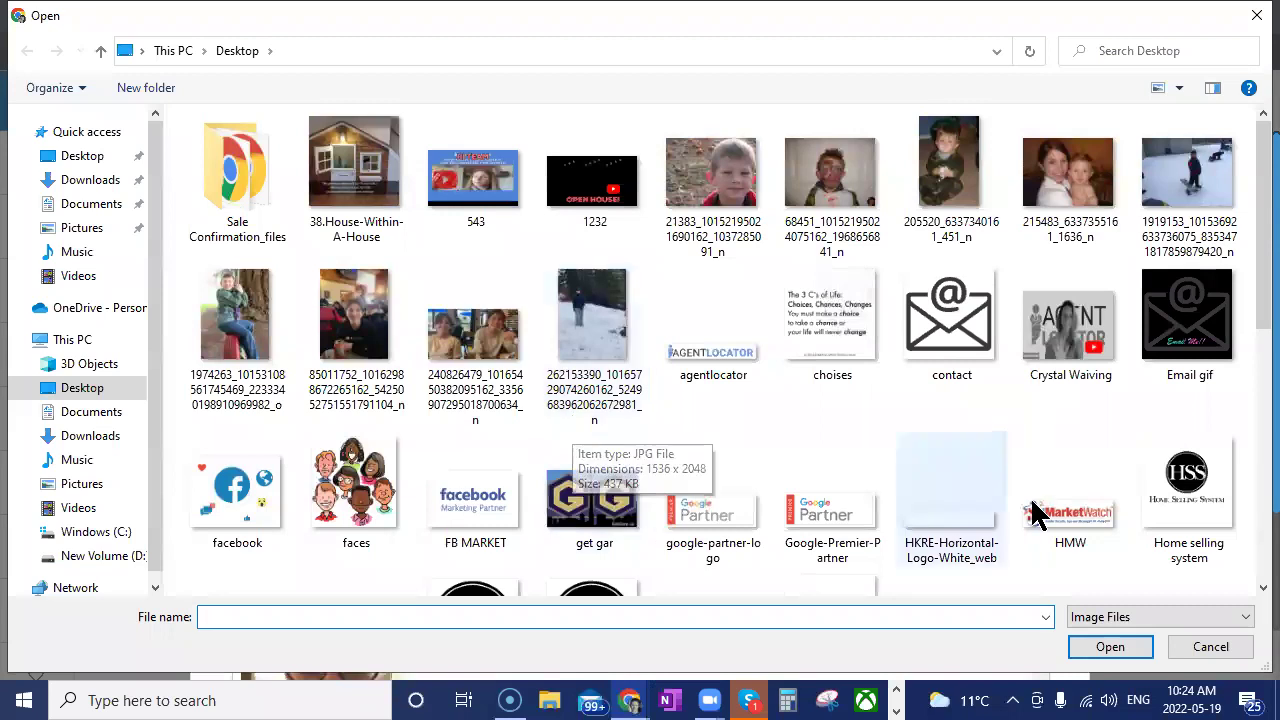
pyautogui.click(1187, 315)
pyautogui.click(1110, 647)
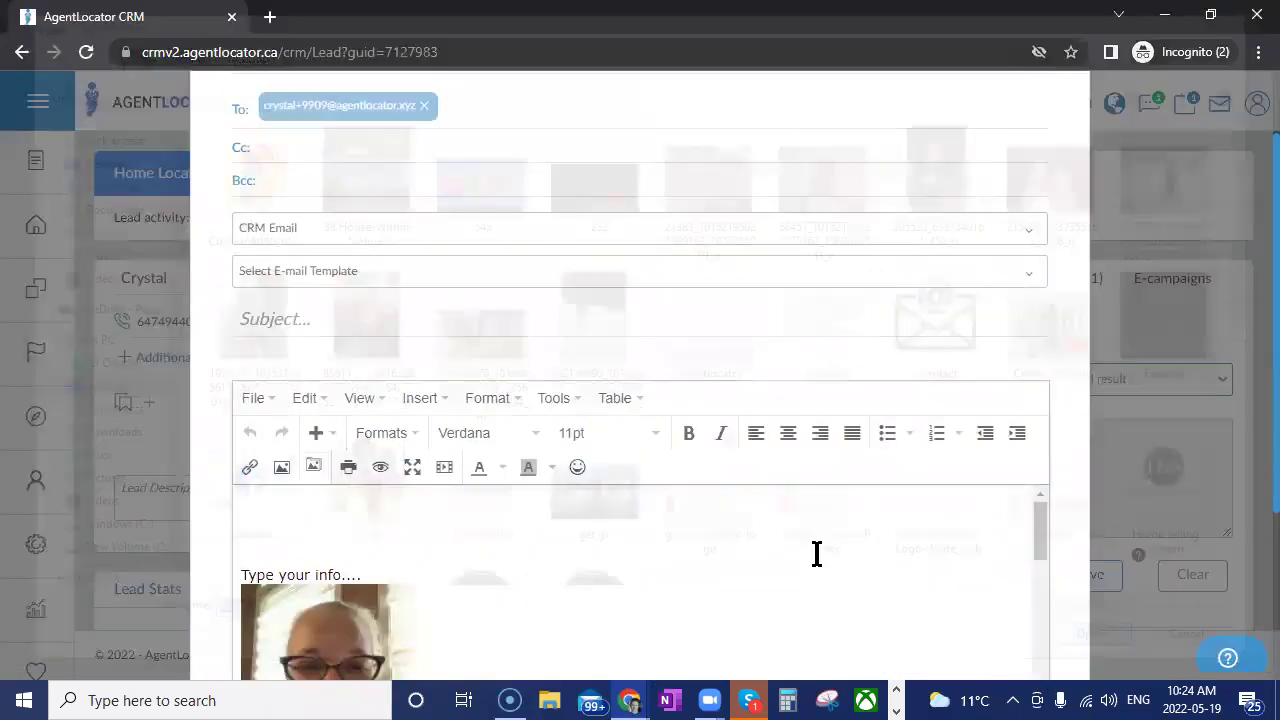
pyautogui.scroll(-1, 1014, 493)
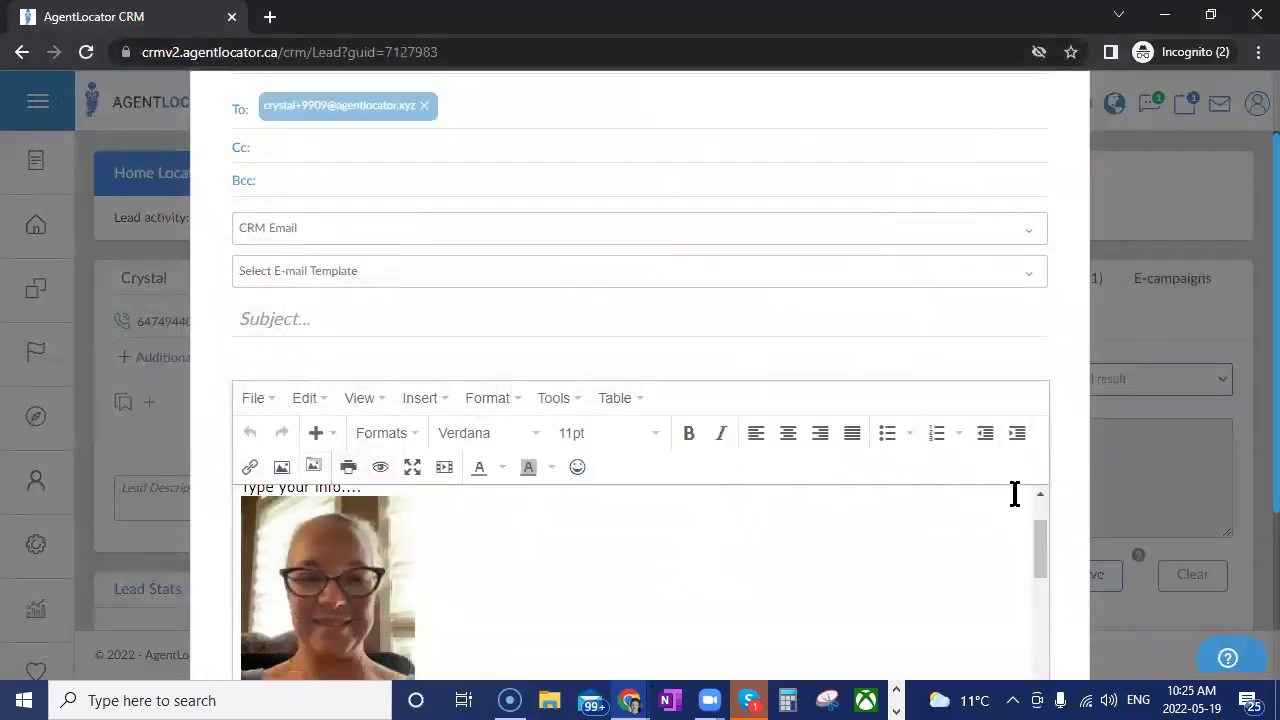
pyautogui.scroll(-3, 1076, 404)
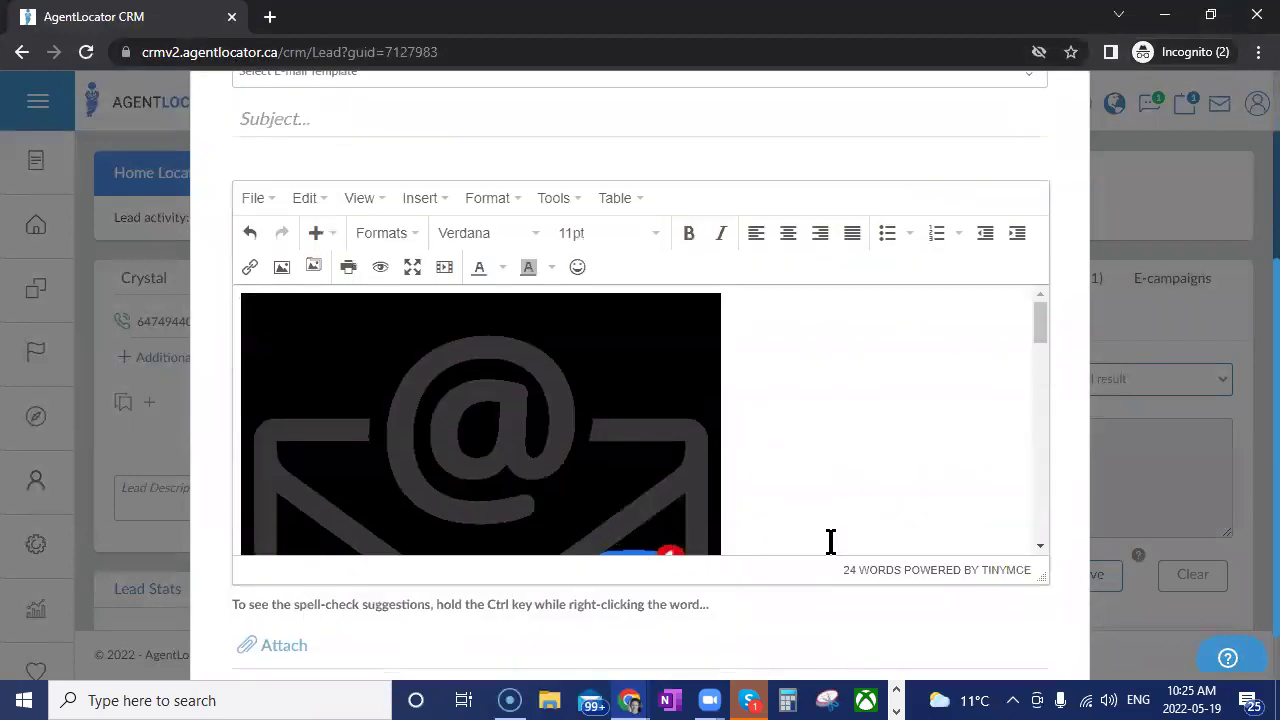
pyautogui.scroll(-2, 830, 541)
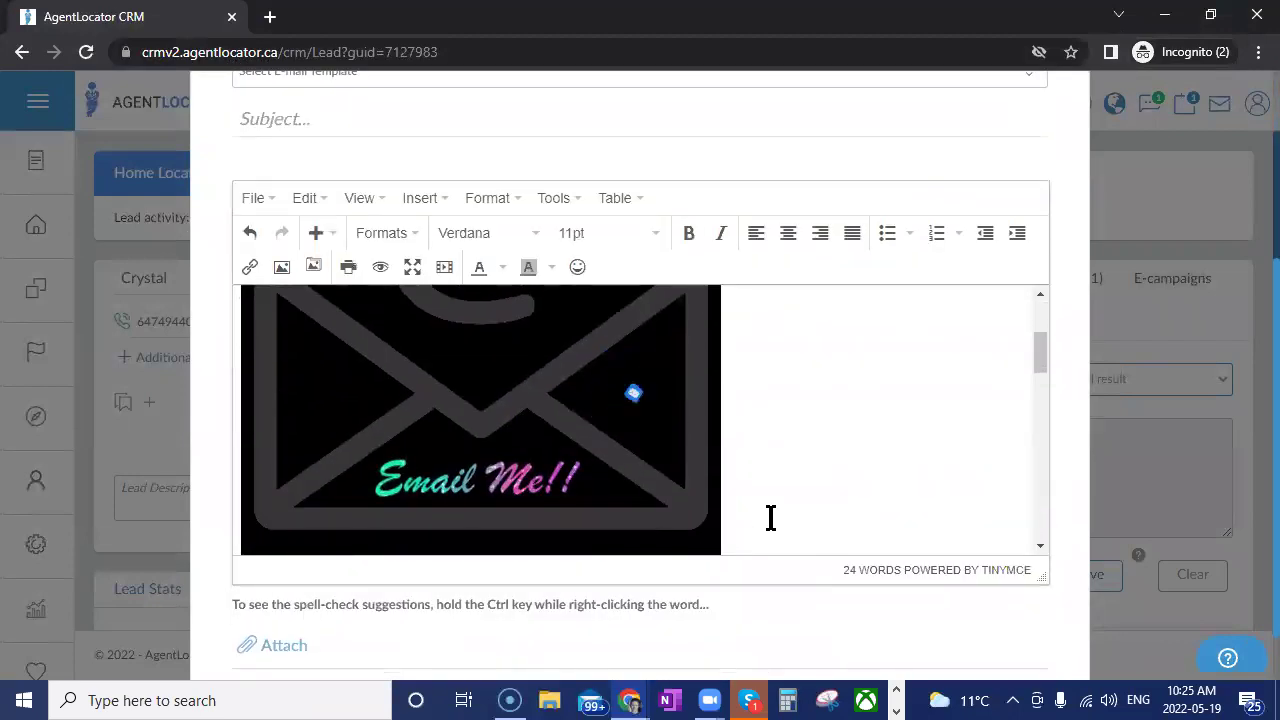
# Shrink the envelope GIF in the e-mail body to about half its size, and close the e-mail form.
pyautogui.click(684, 432)
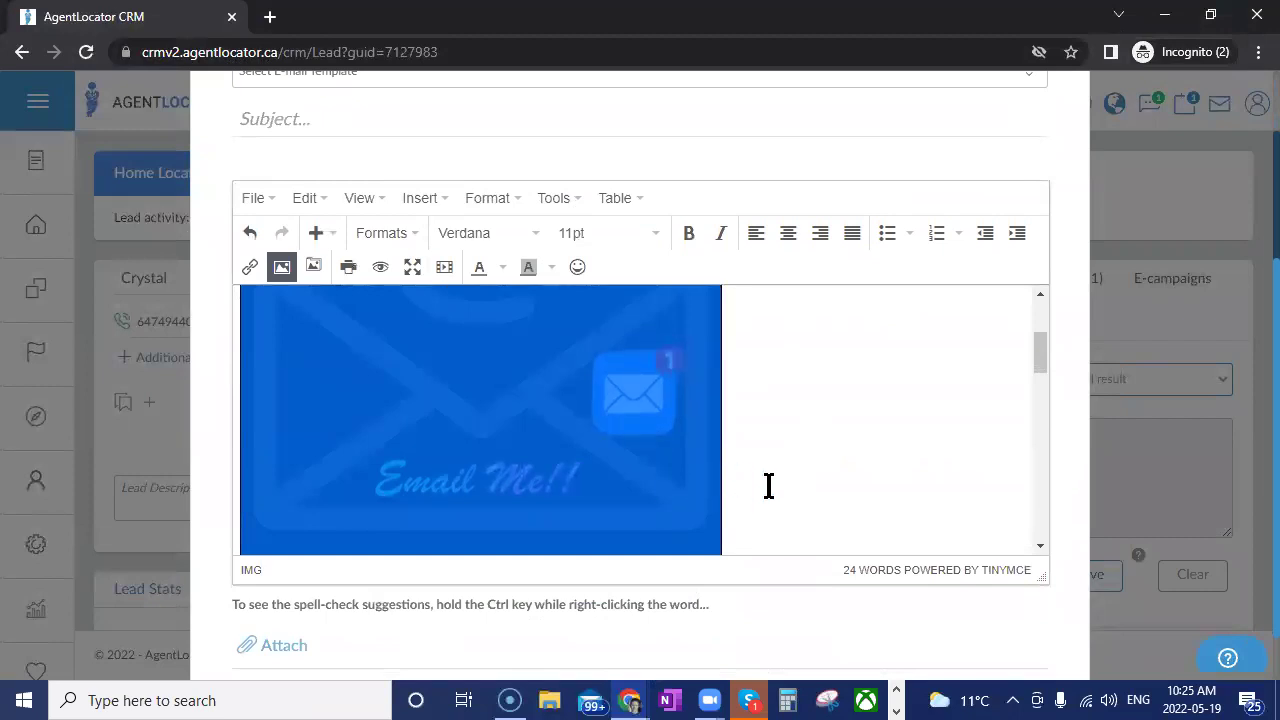
pyautogui.scroll(1, 752, 416)
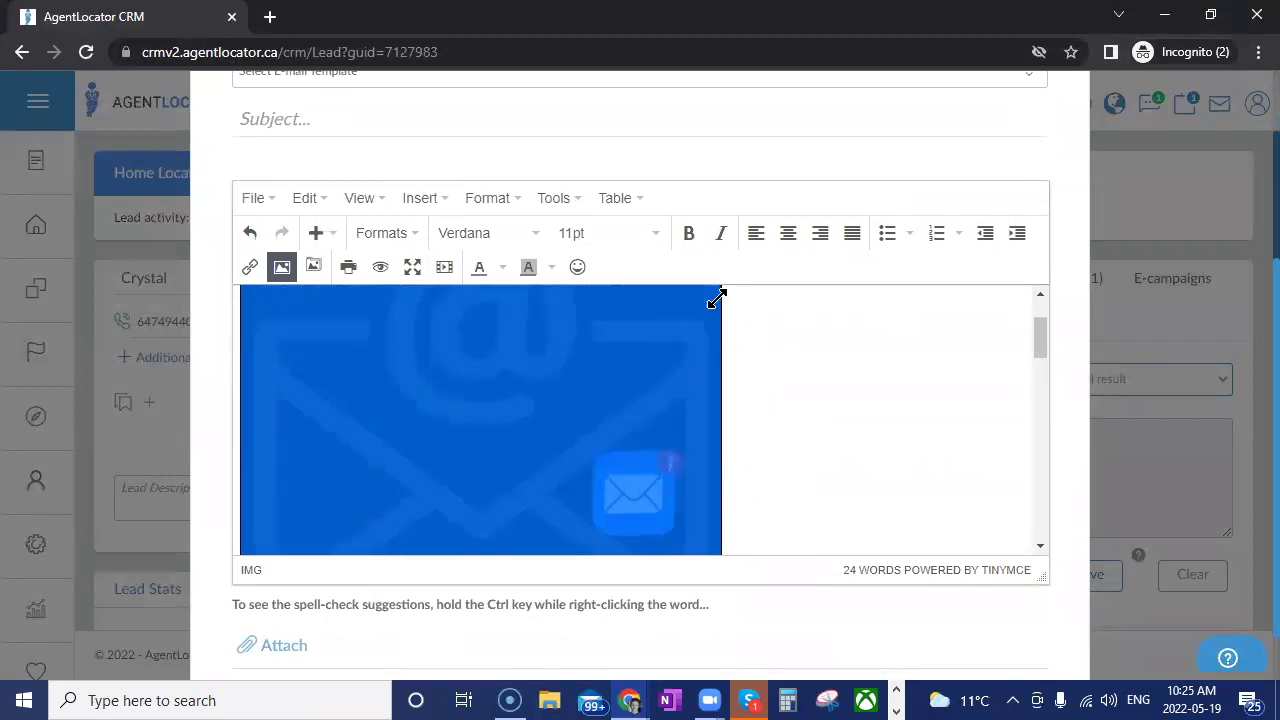
pyautogui.moveTo(716, 298); pyautogui.dragTo(463, 449)
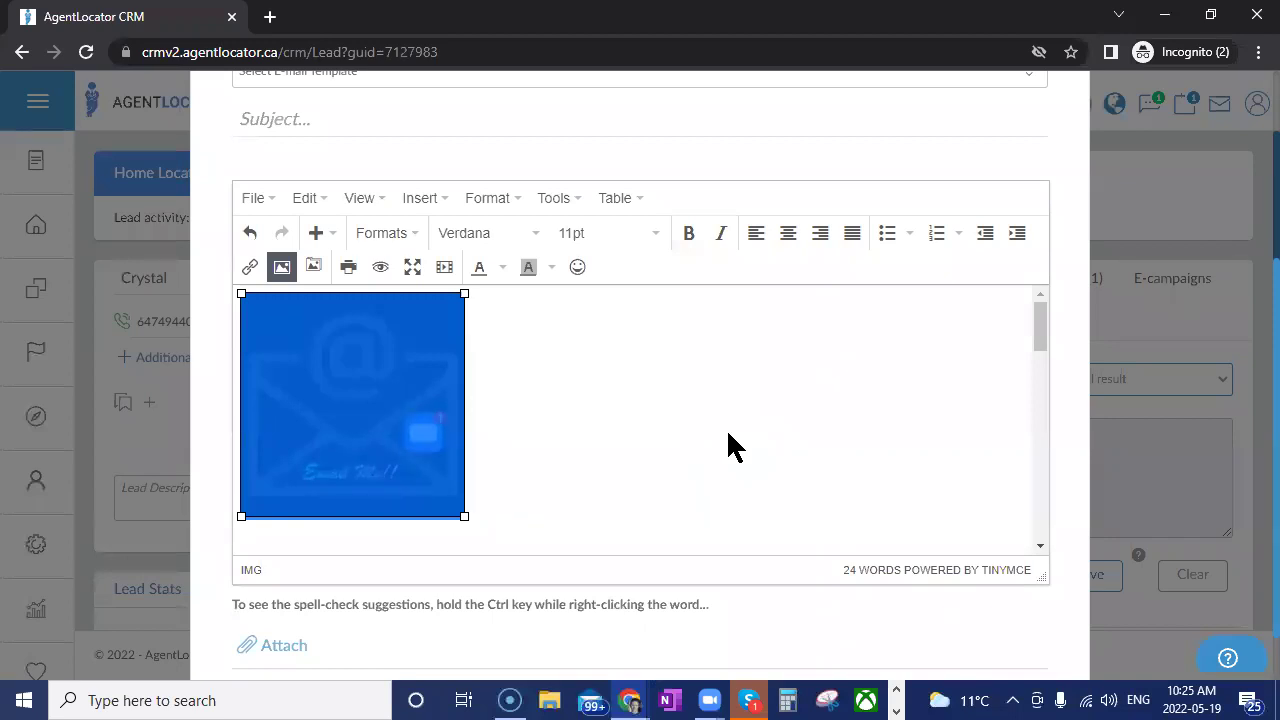
pyautogui.scroll(3, 1002, 490)
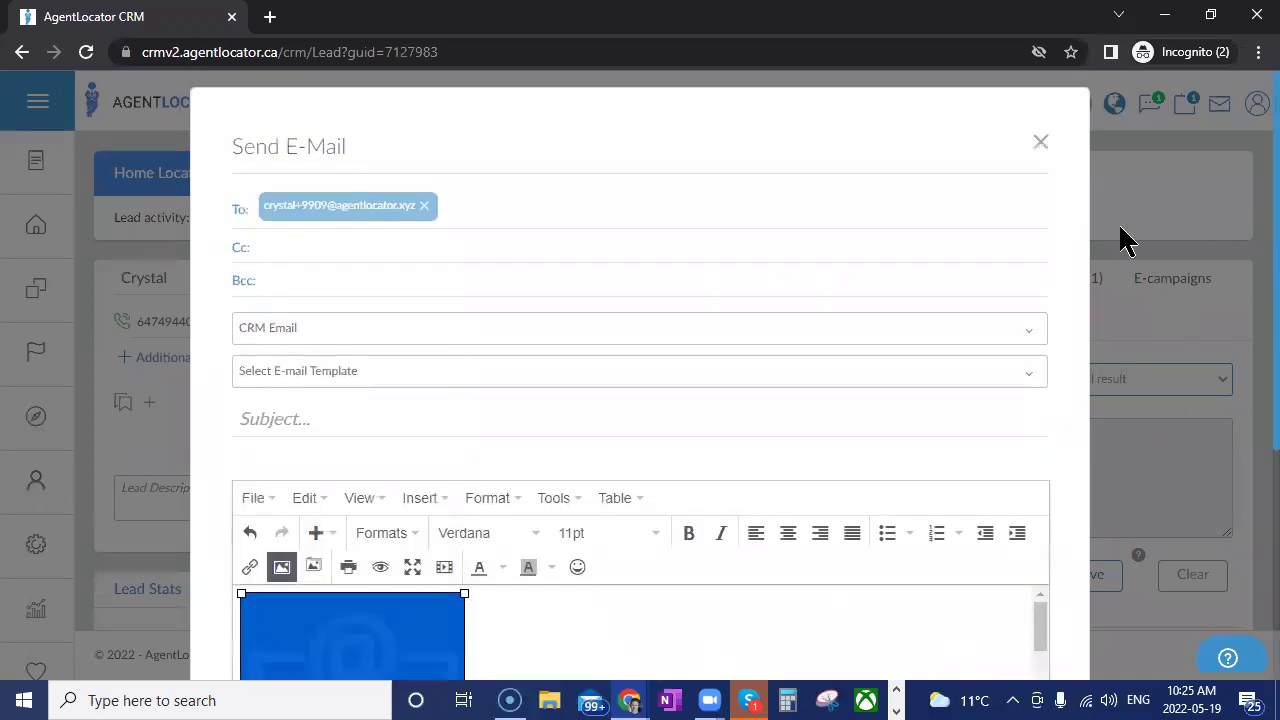
pyautogui.click(1041, 143)
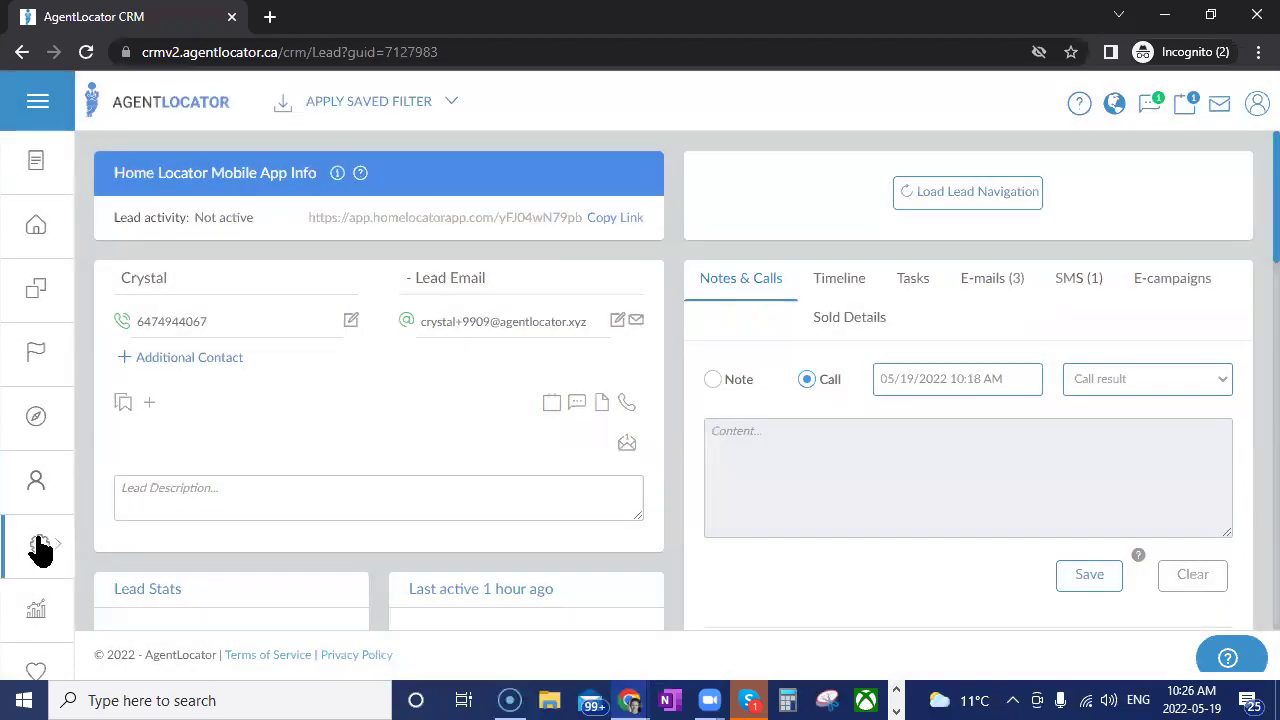
# Open the e-mail settings and browse the Video and Help Section down to the article on adding video to e-mails.
pyautogui.moveTo(38, 548)
pyautogui.click(116, 245)
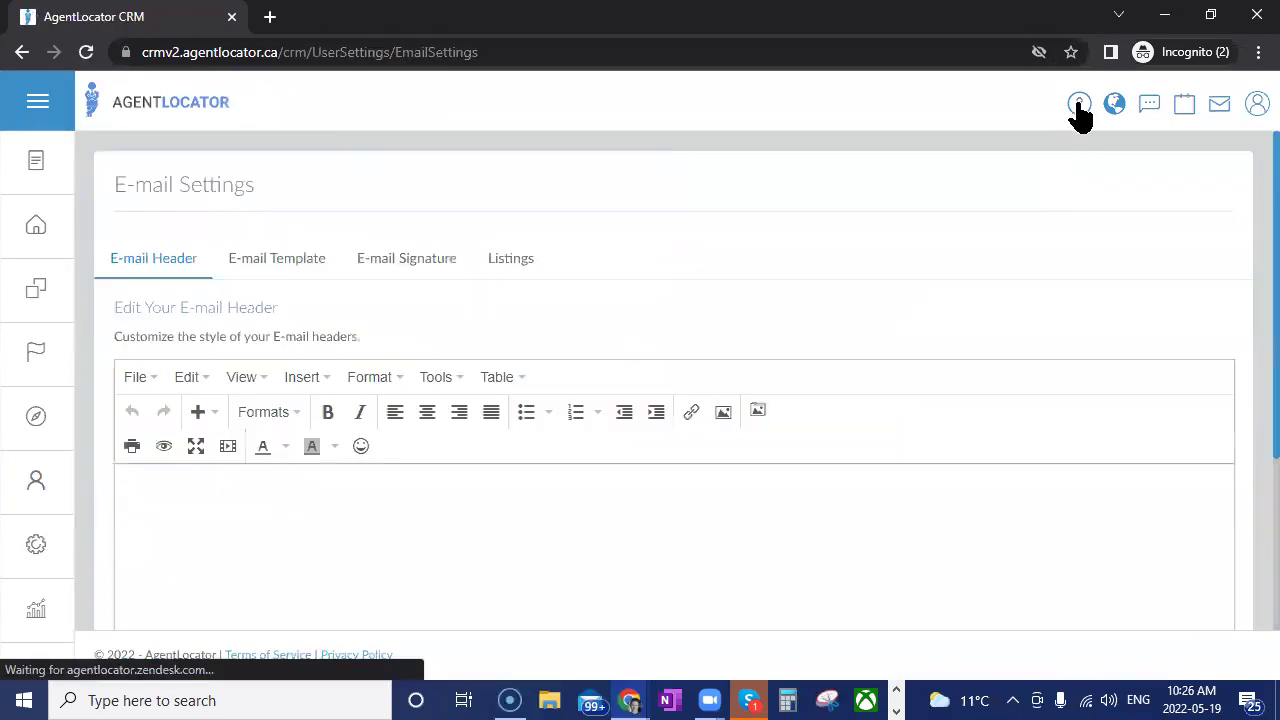
pyautogui.click(1080, 110)
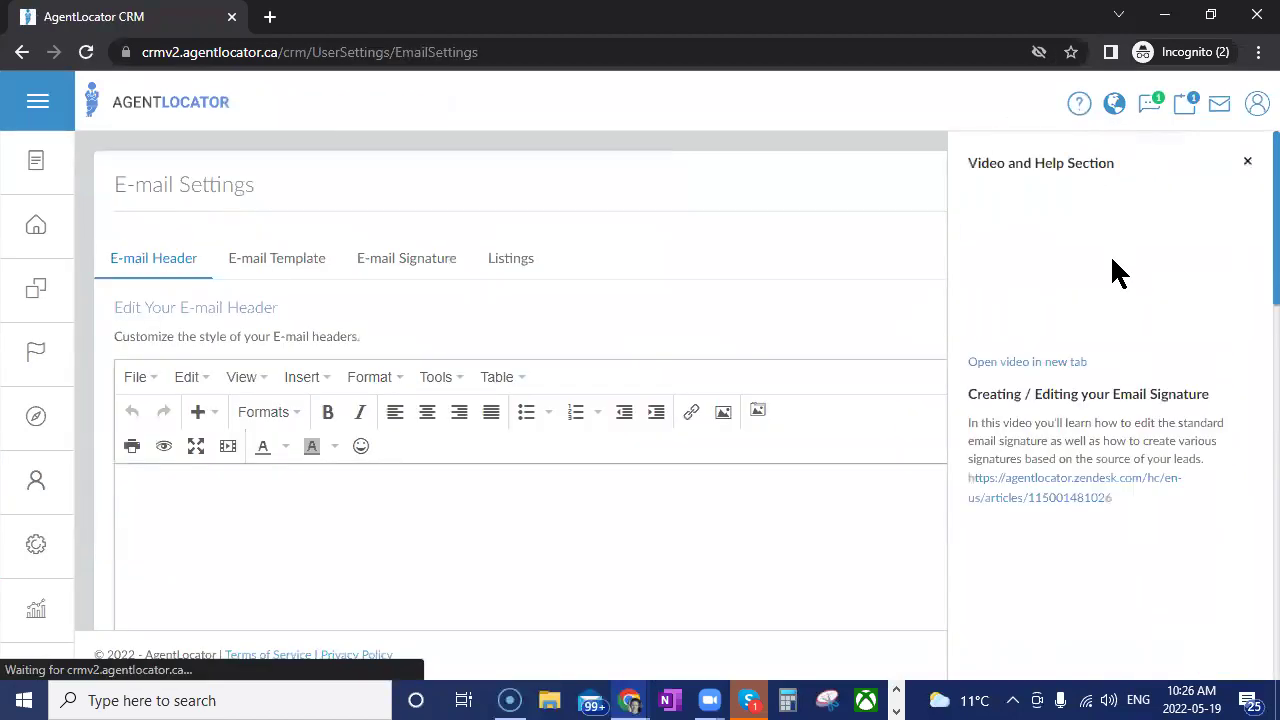
pyautogui.scroll(-5, 1134, 377)
pyautogui.scroll(-5, 1134, 377)
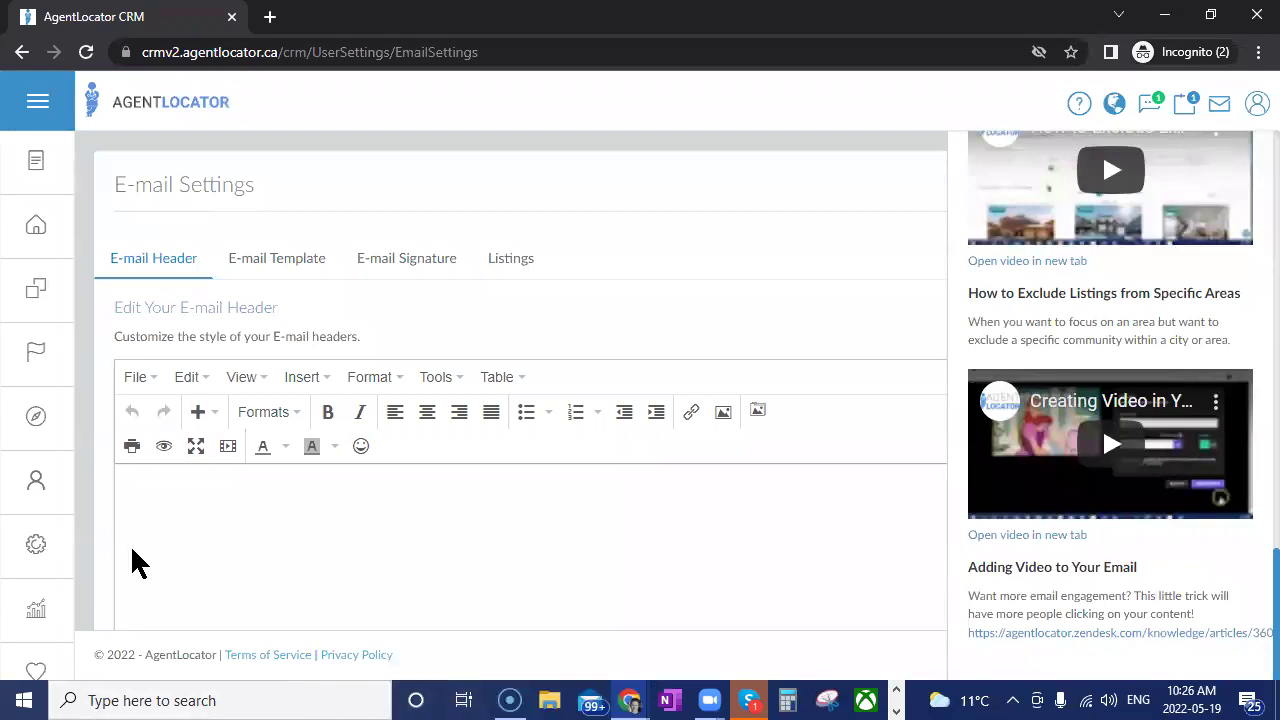
# Open the SMS template settings and look through the list of existing company templates.
pyautogui.click(34, 565)
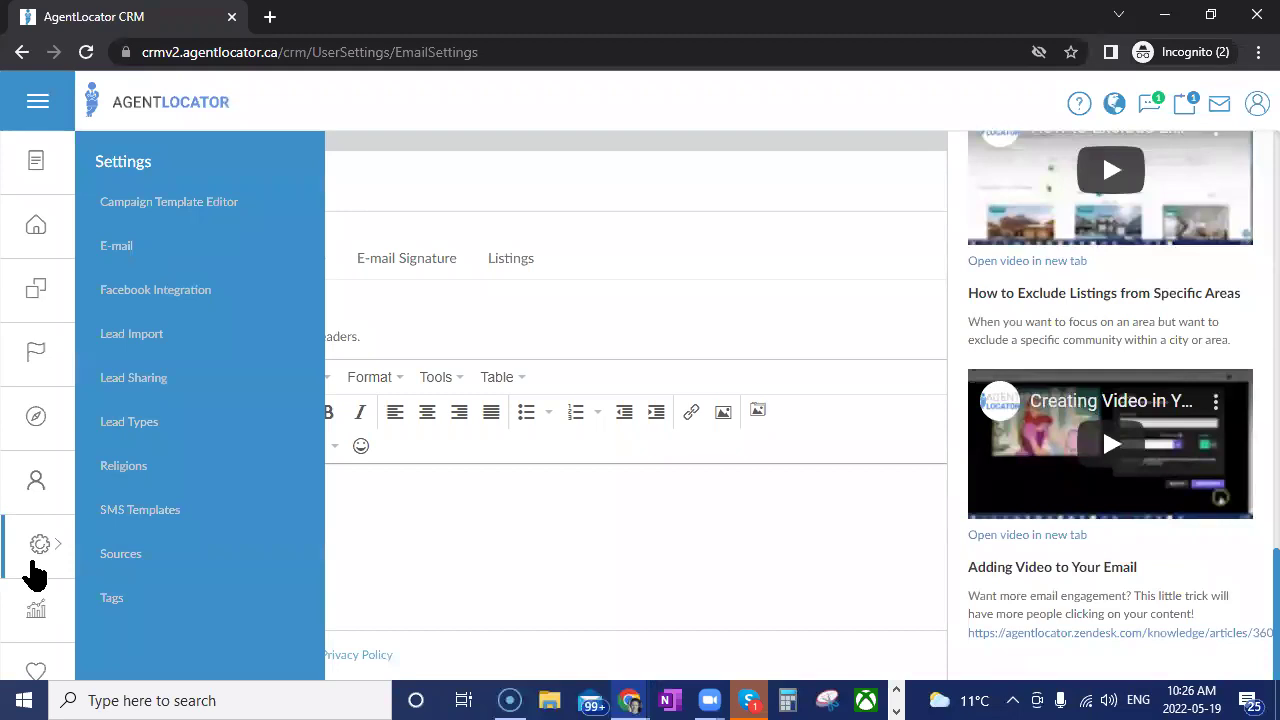
pyautogui.click(130, 529)
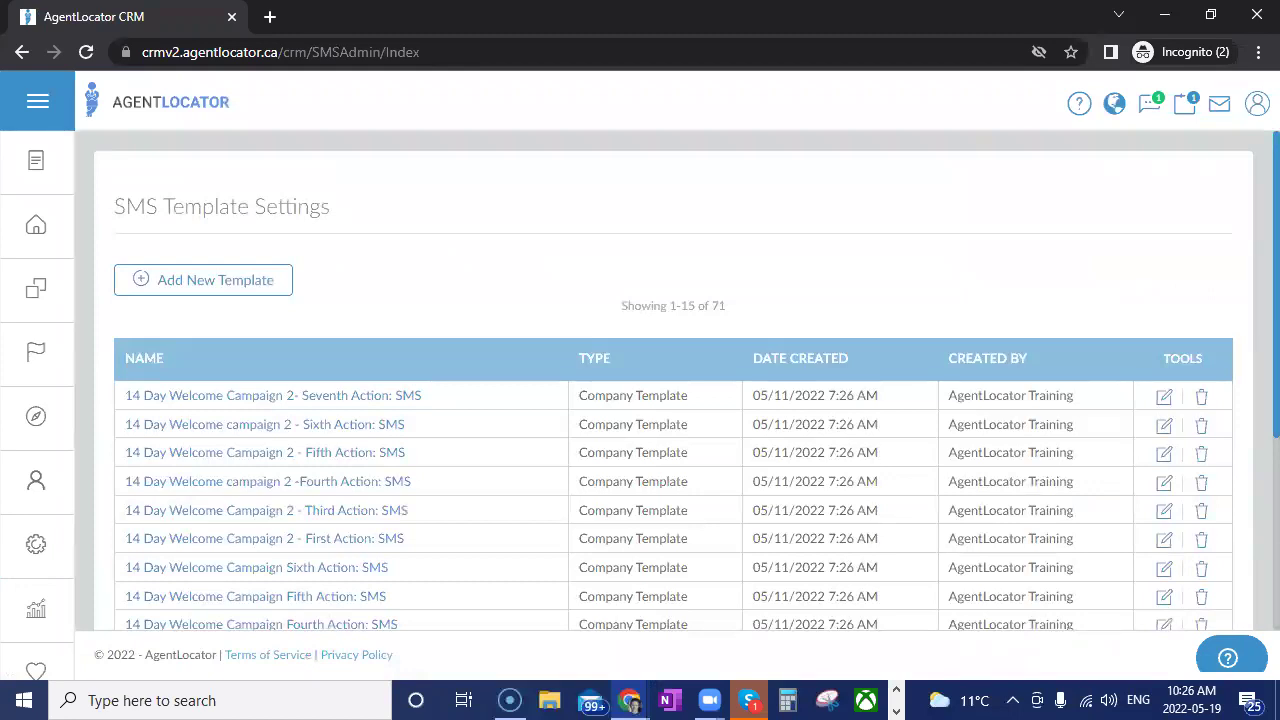
pyautogui.scroll(-2, 838, 300)
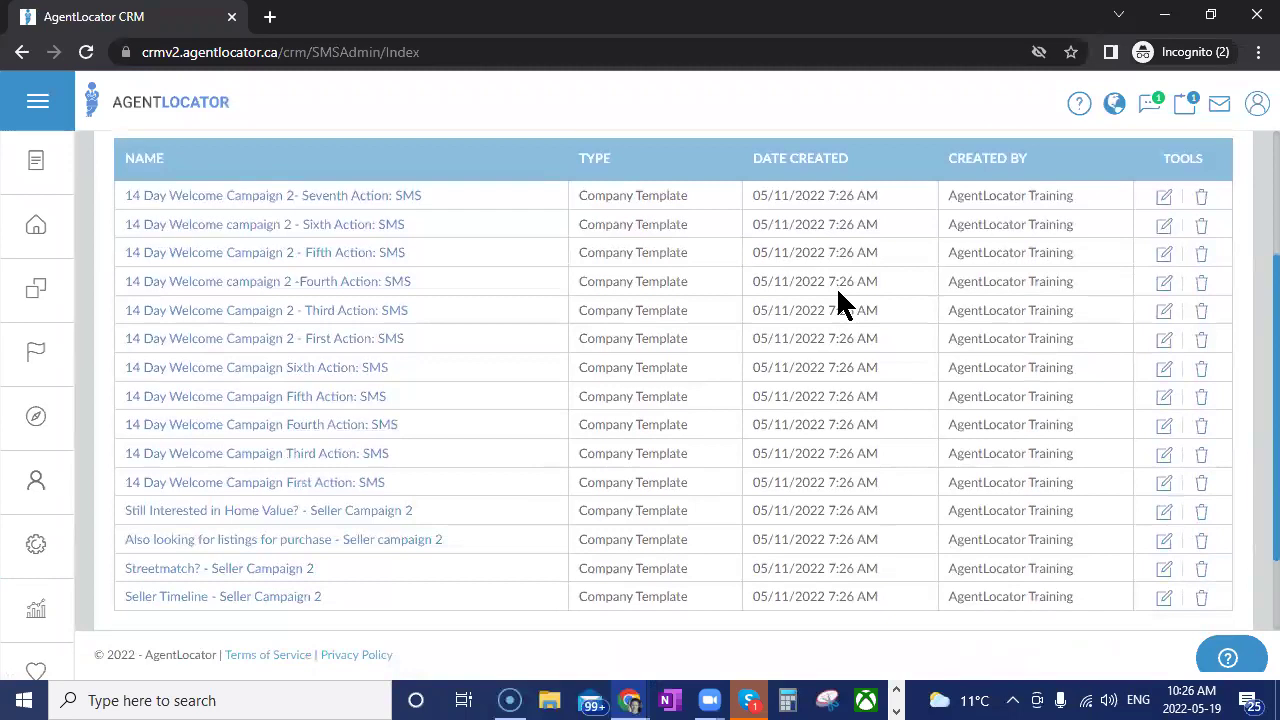
pyautogui.scroll(-1, 918, 466)
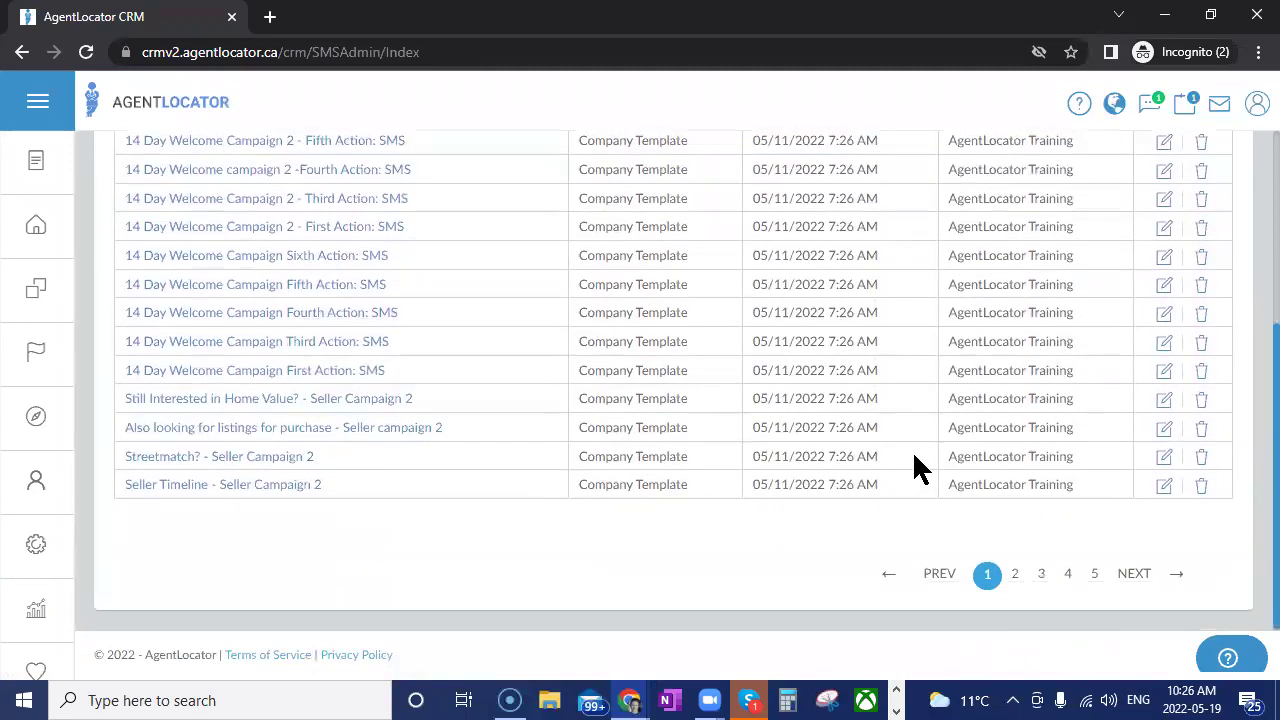
# Start a new SMS template named "test sms" as a Company Template, with the [FirstName] shortcode in its content.
pyautogui.scroll(2, 914, 457)
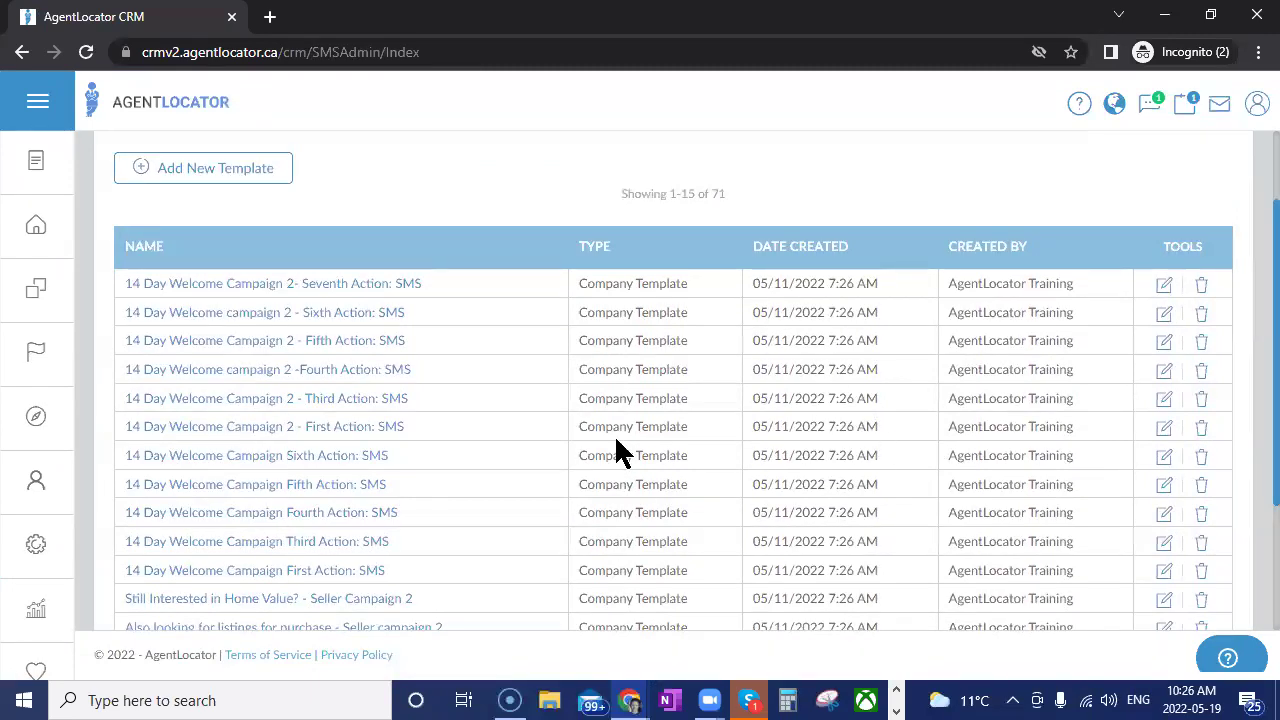
pyautogui.scroll(1, 490, 350)
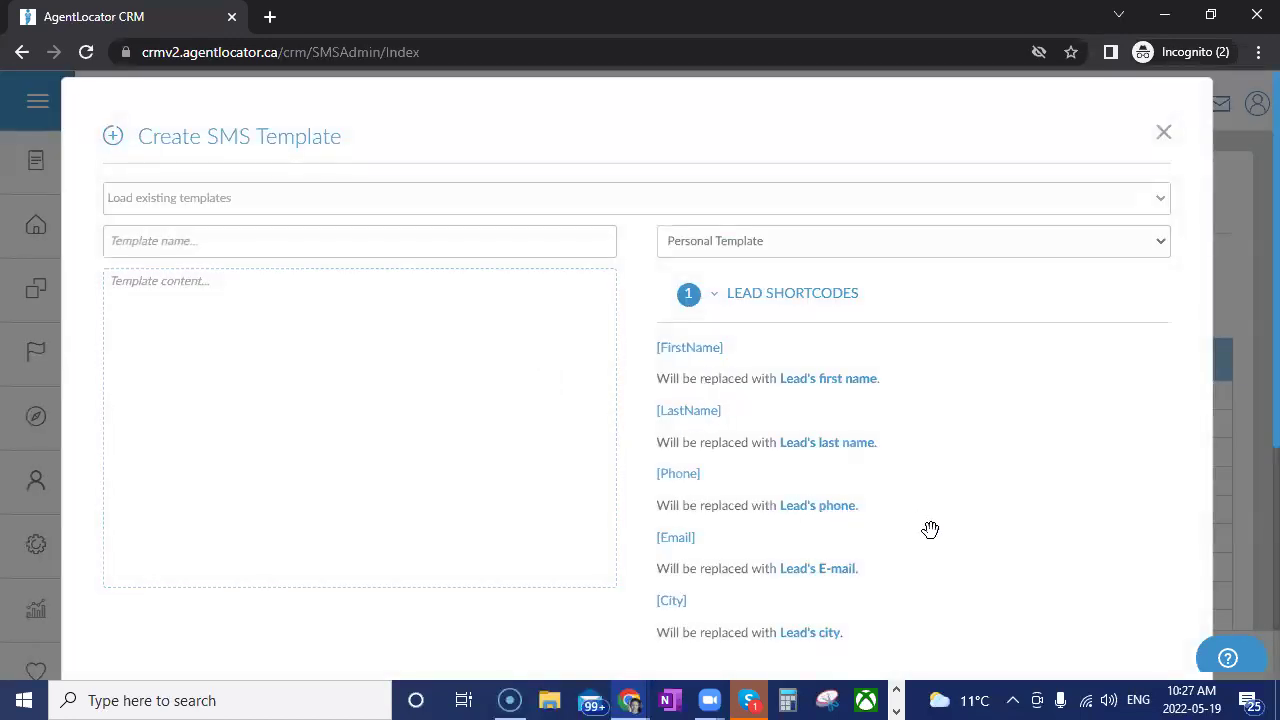
pyautogui.click(195, 206)
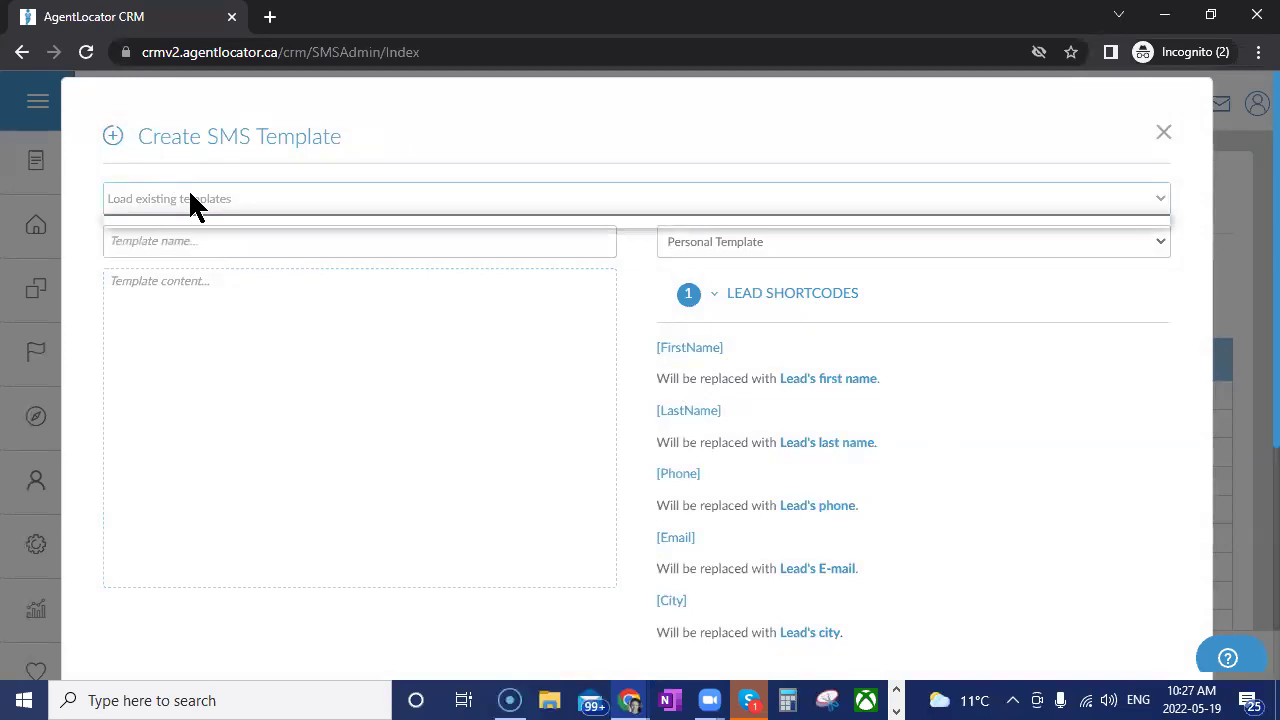
pyautogui.click(165, 248)
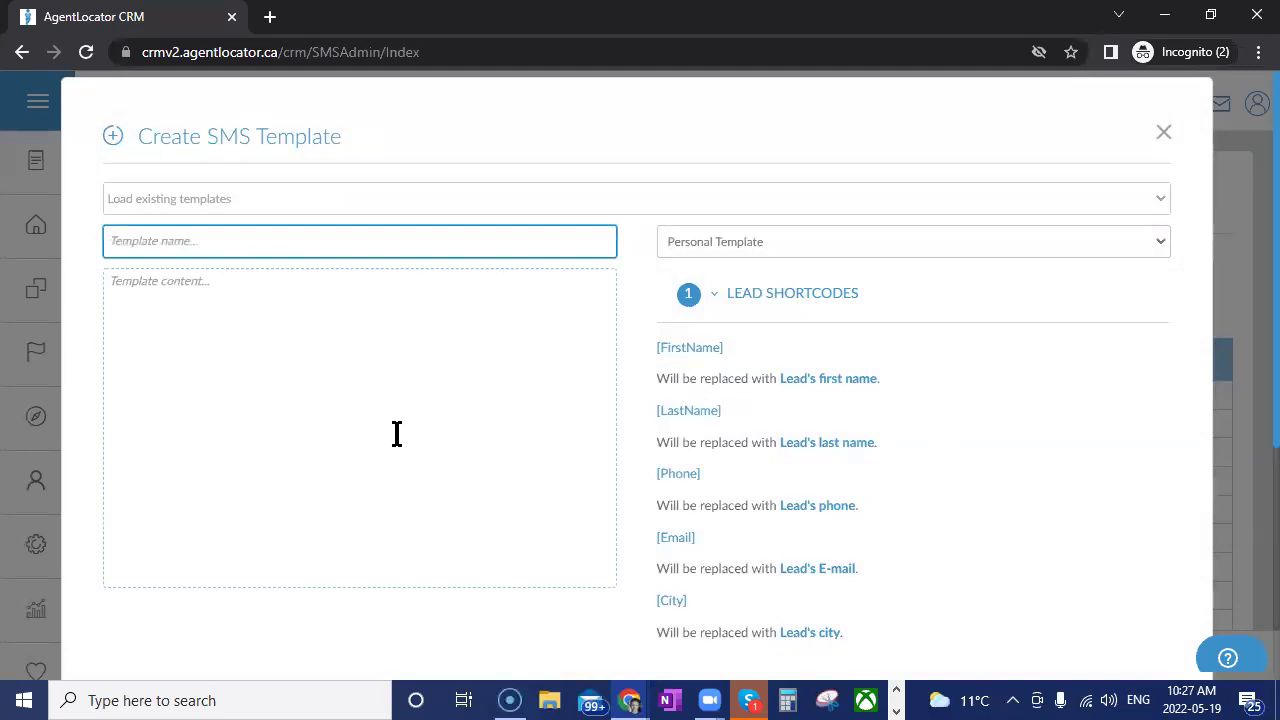
pyautogui.write('test sms')
pyautogui.click(703, 252)
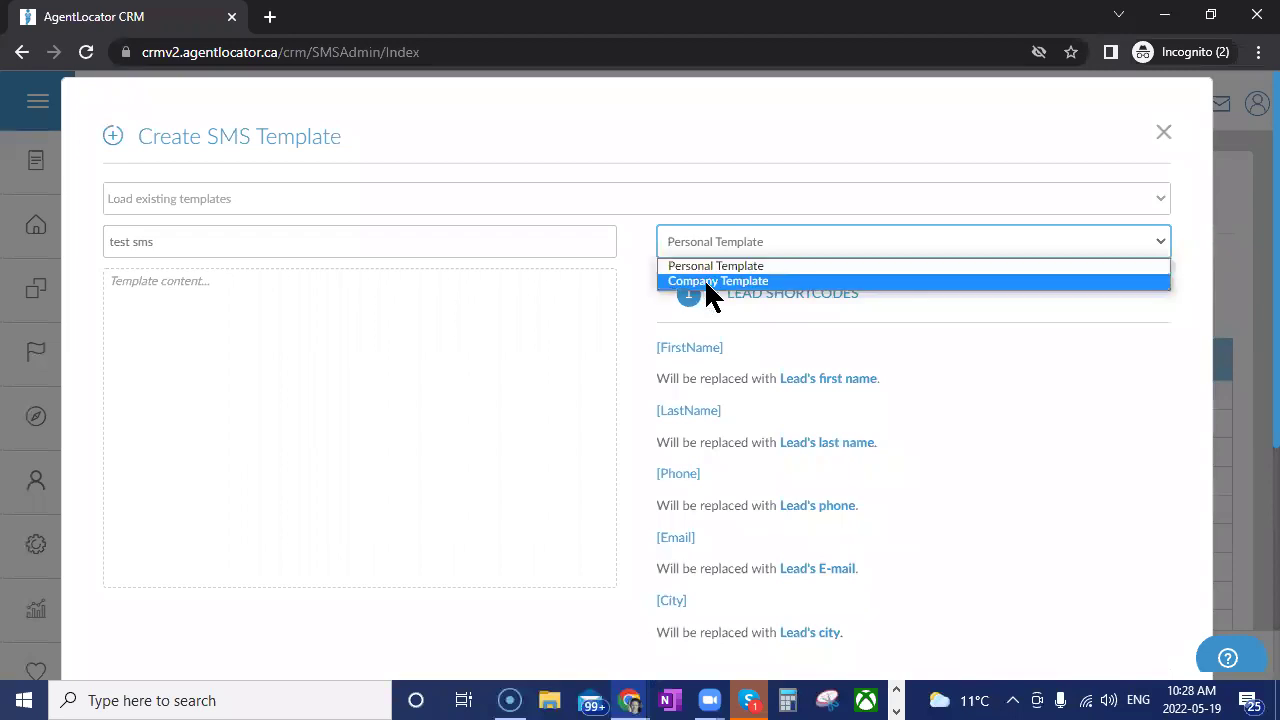
pyautogui.click(710, 282)
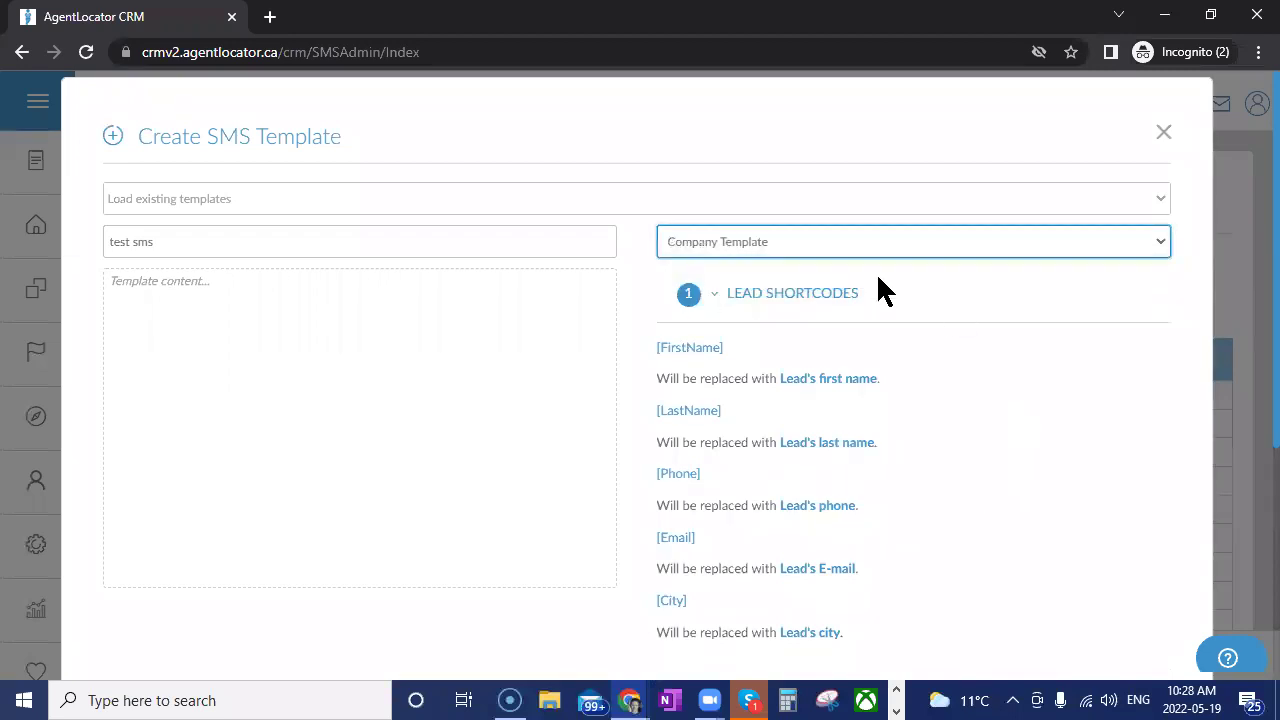
pyautogui.moveTo(690, 346); pyautogui.dragTo(183, 300)
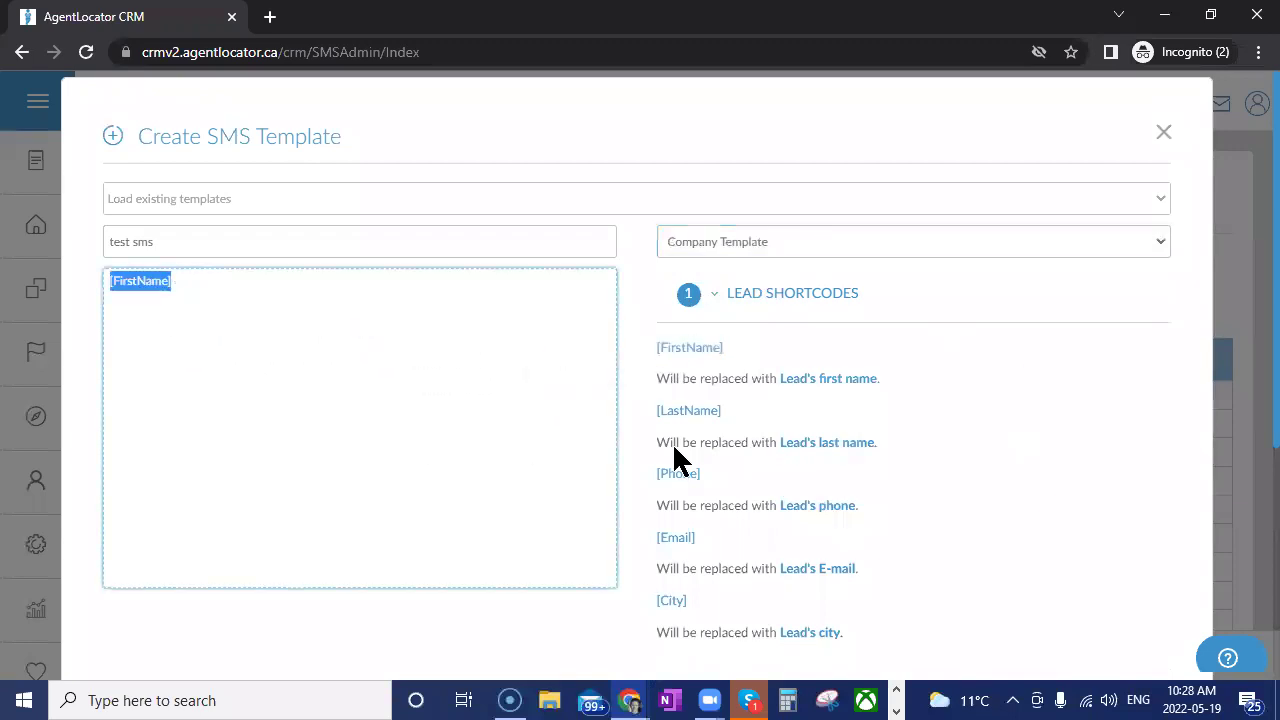
# Review the shortcode categories, collapsing the lead shortcodes and examining the agent sender data shortcodes.
pyautogui.scroll(-4, 846, 366)
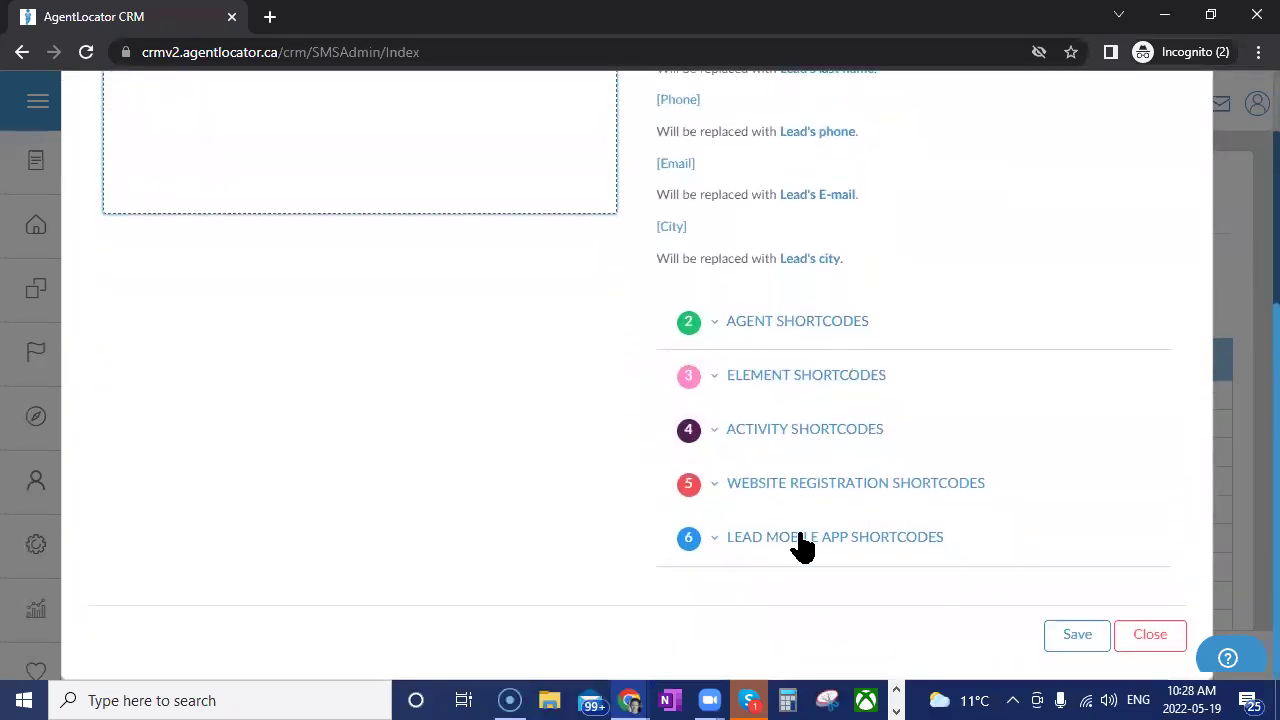
pyautogui.scroll(2, 914, 410)
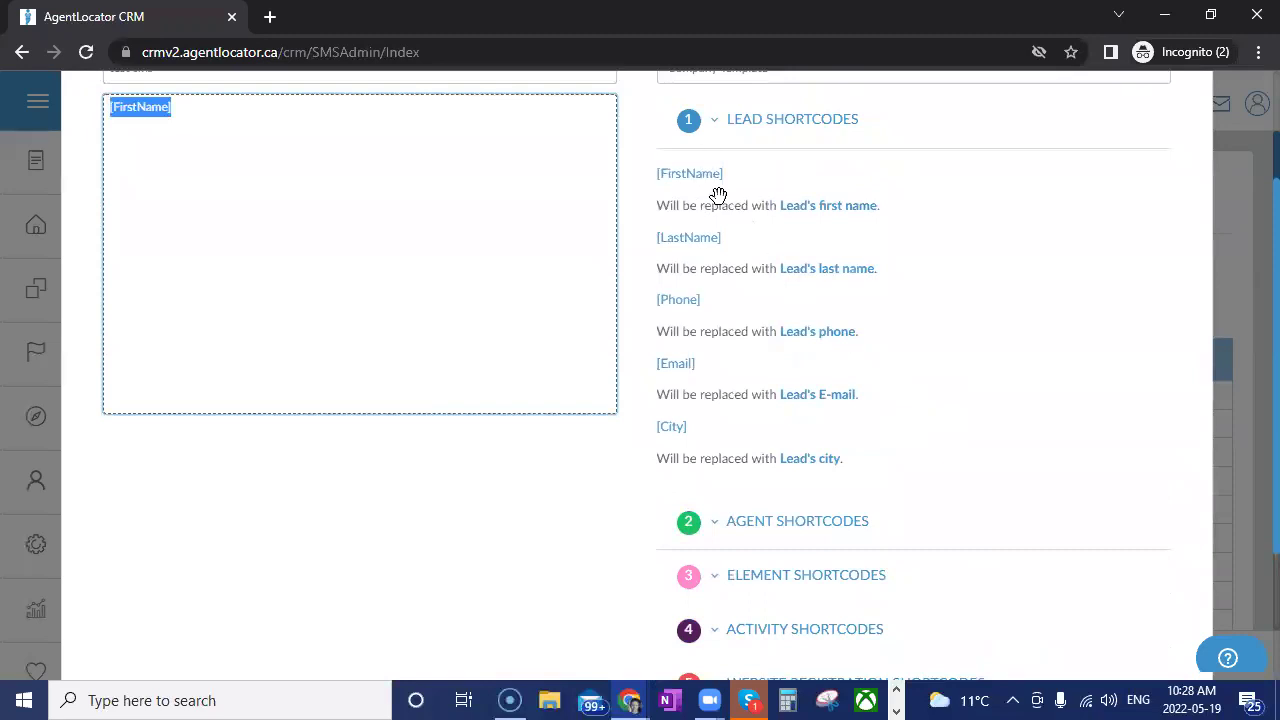
pyautogui.click(722, 133)
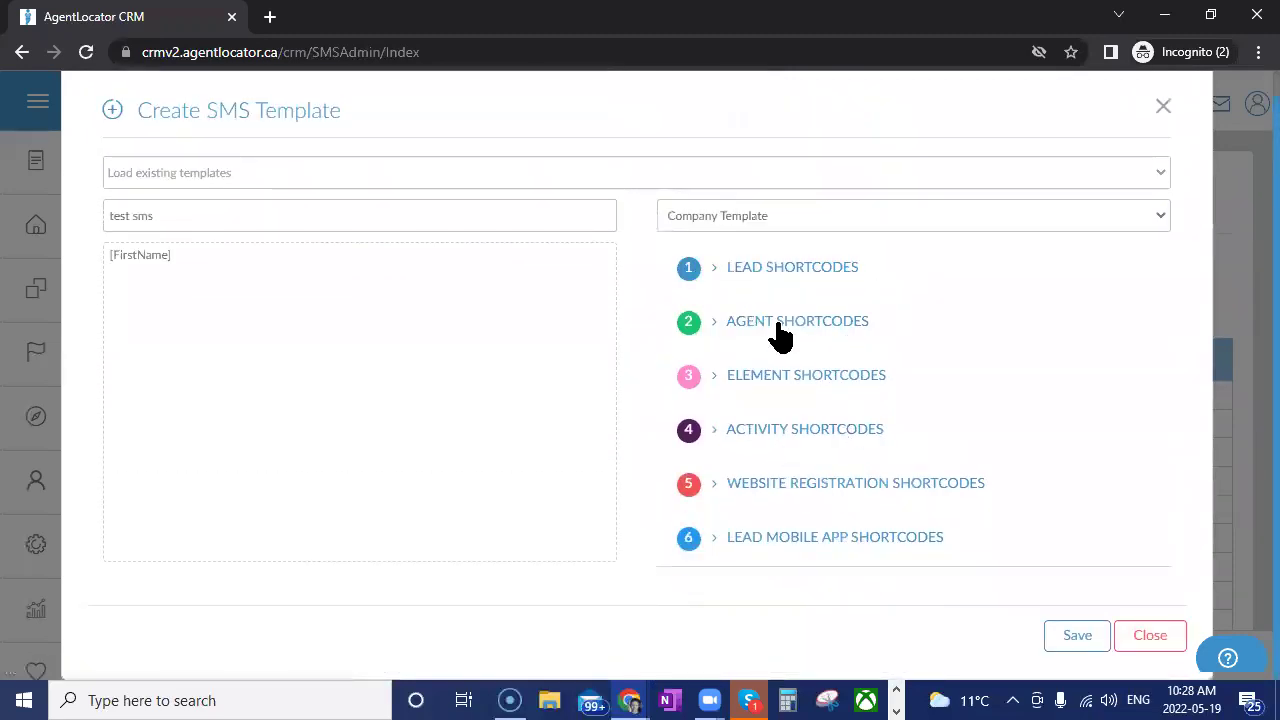
pyautogui.click(716, 322)
pyautogui.scroll(-2, 950, 452)
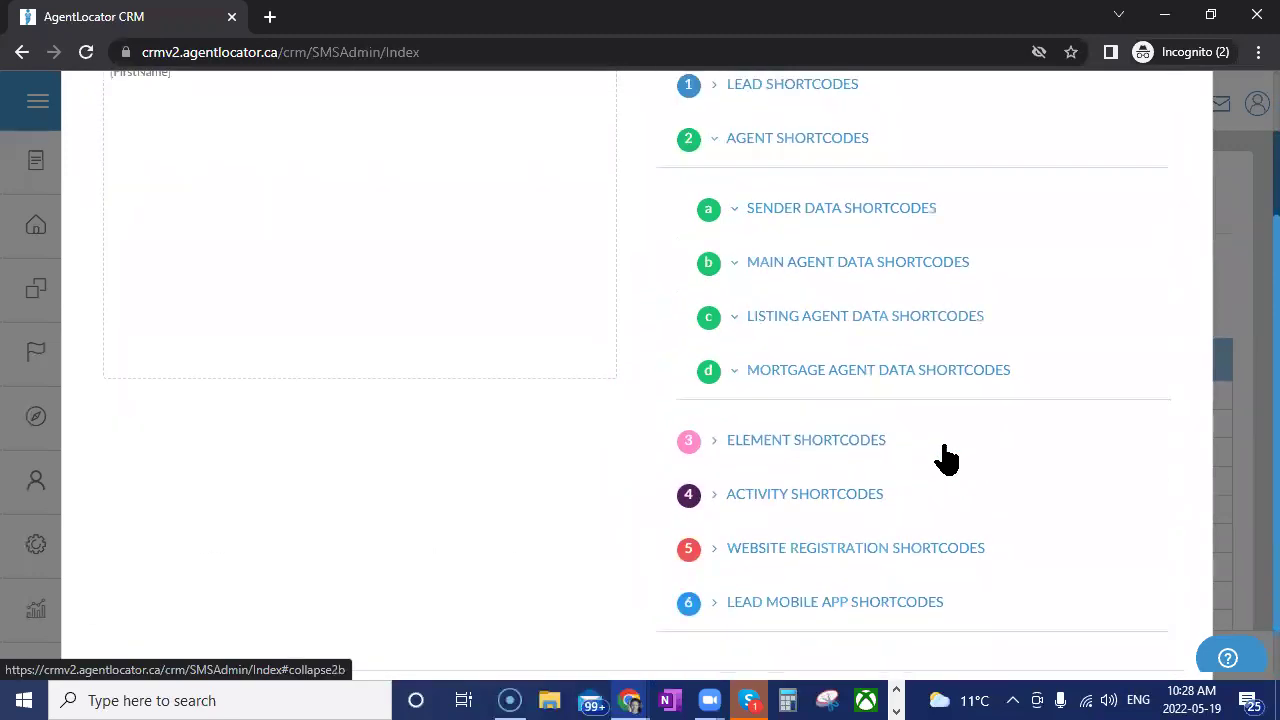
pyautogui.click(840, 195)
pyautogui.scroll(-3, 910, 428)
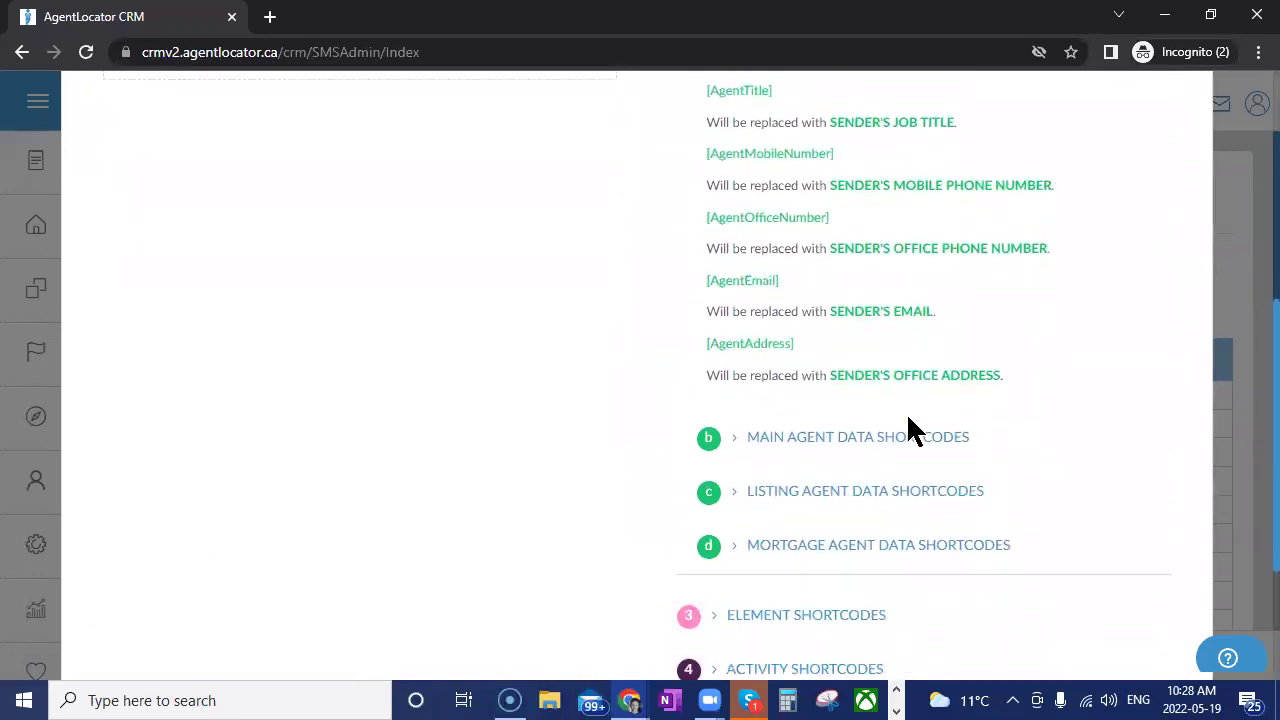
pyautogui.scroll(1, 1014, 486)
pyautogui.scroll(2, 1015, 467)
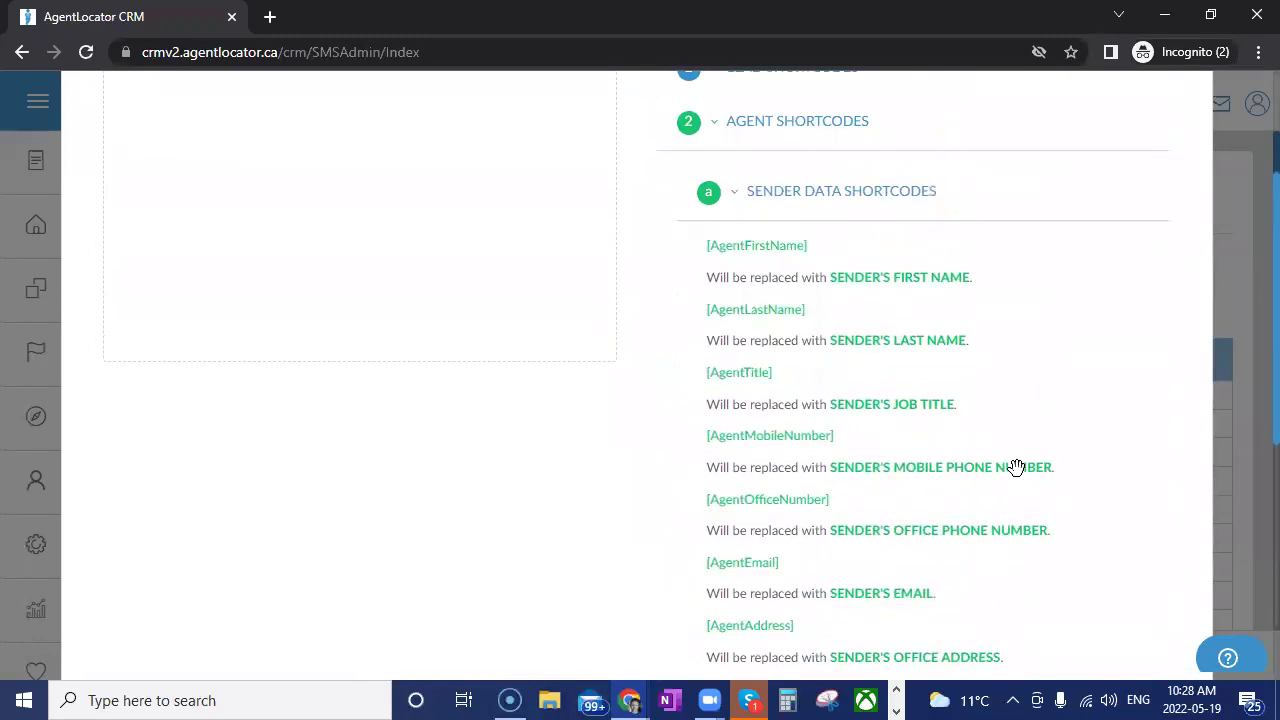
pyautogui.scroll(1, 1040, 514)
pyautogui.scroll(1, 1038, 515)
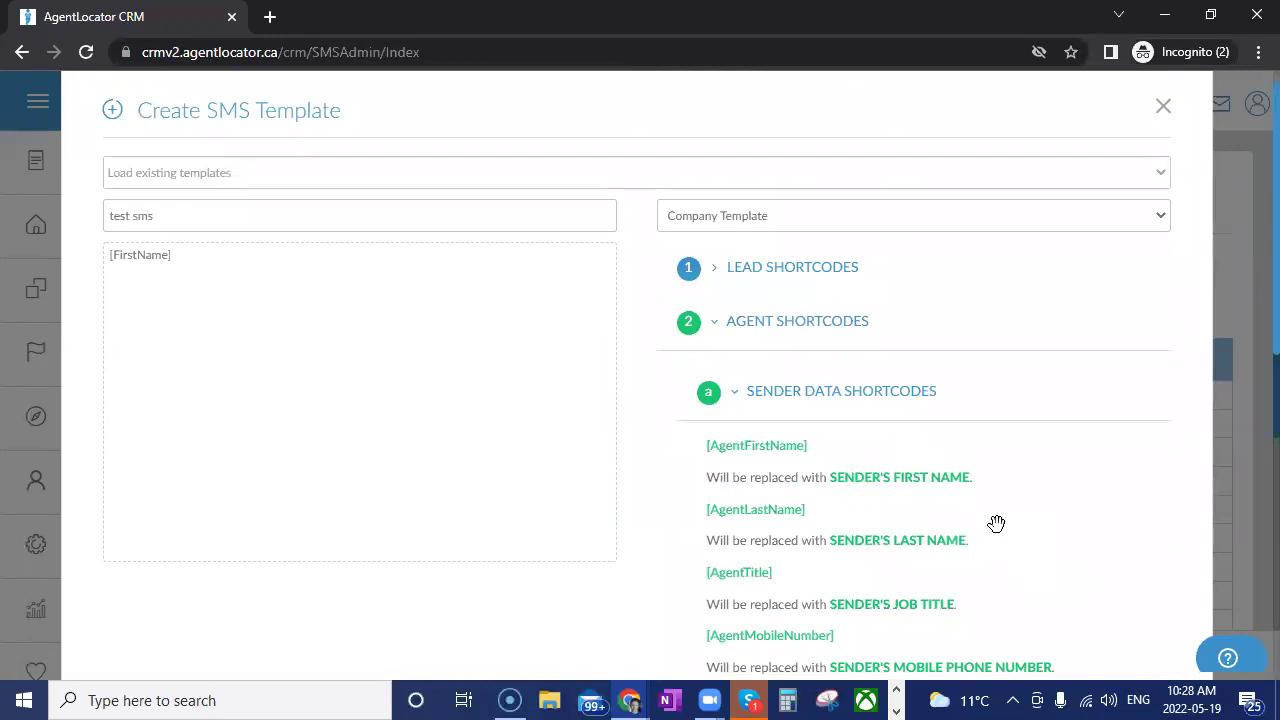
pyautogui.click(816, 420)
# Examine the lead mobile app shortcodes available for the SMS template.
pyautogui.scroll(-3, 800, 550)
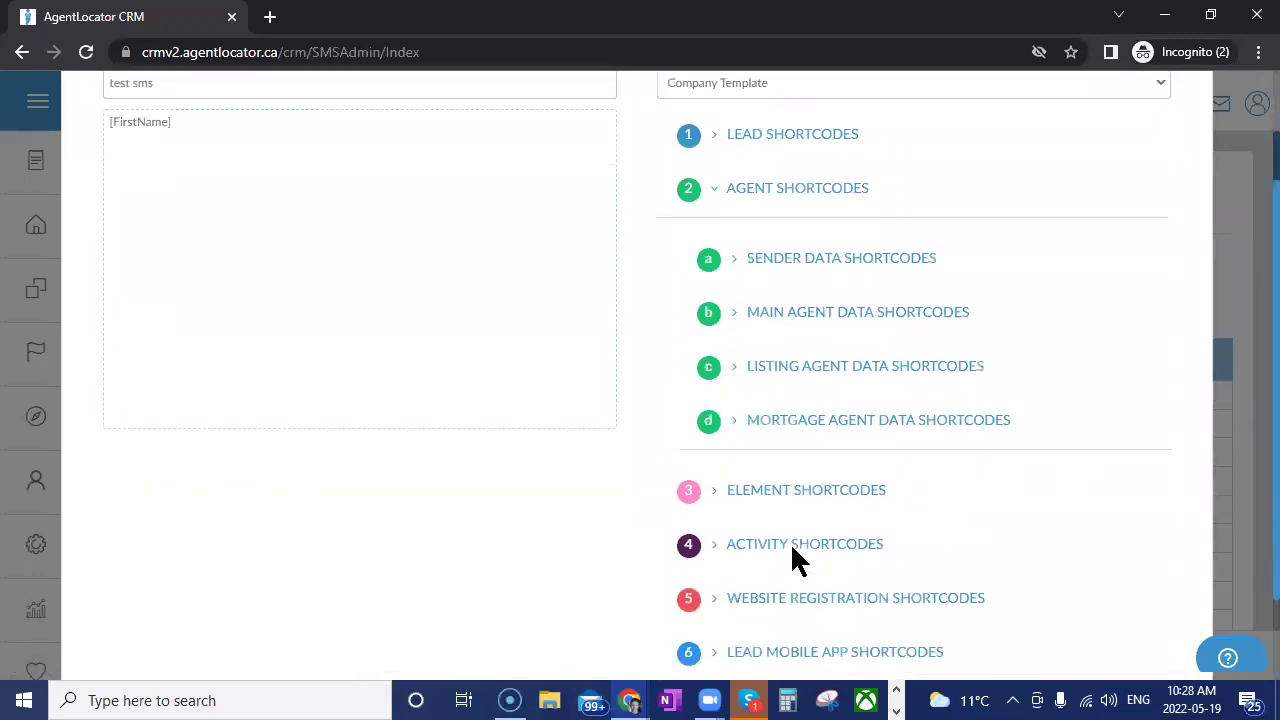
pyautogui.click(770, 537)
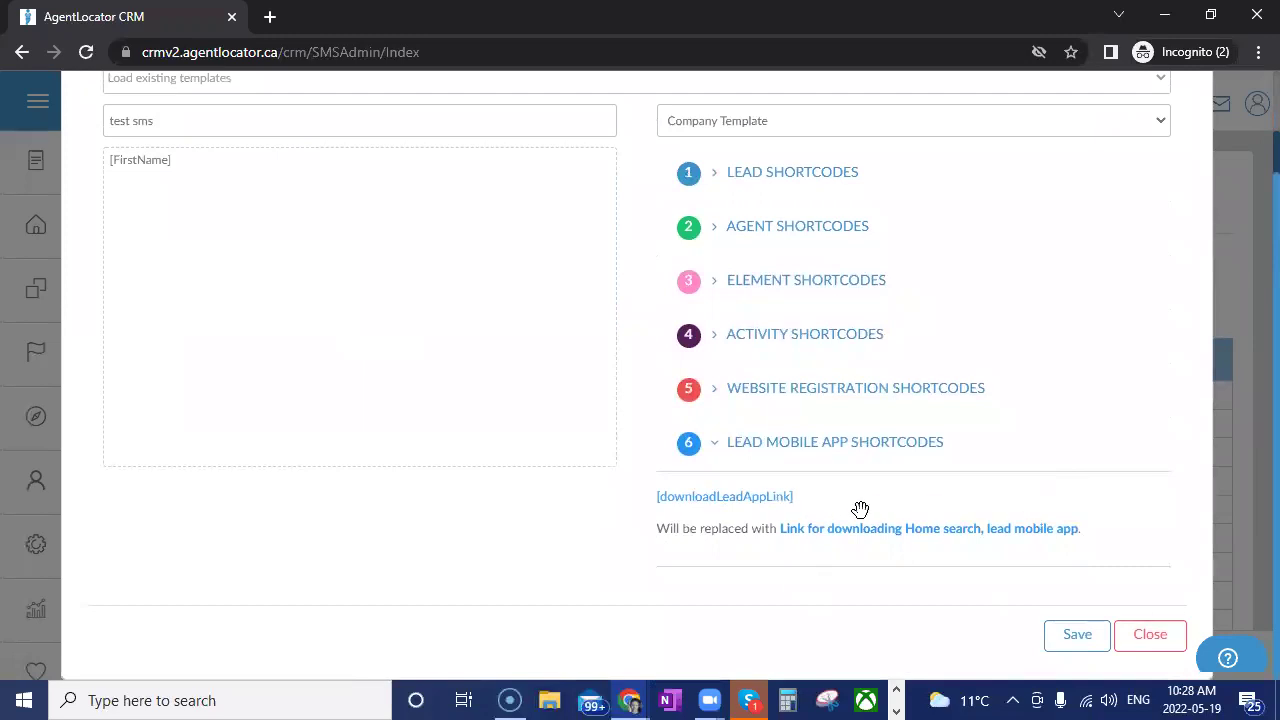
pyautogui.scroll(2, 903, 547)
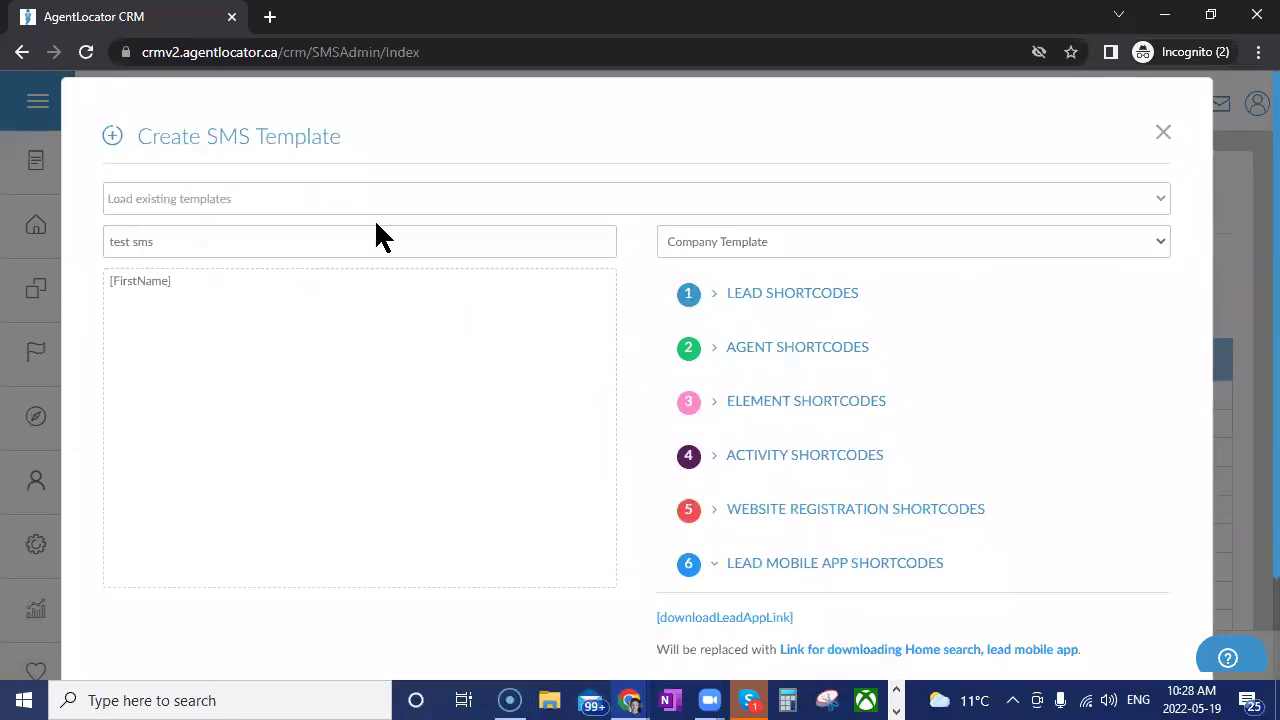
# Close the new SMS template form without saving, open the leads list and select the leads on its first page.
pyautogui.click(1163, 136)
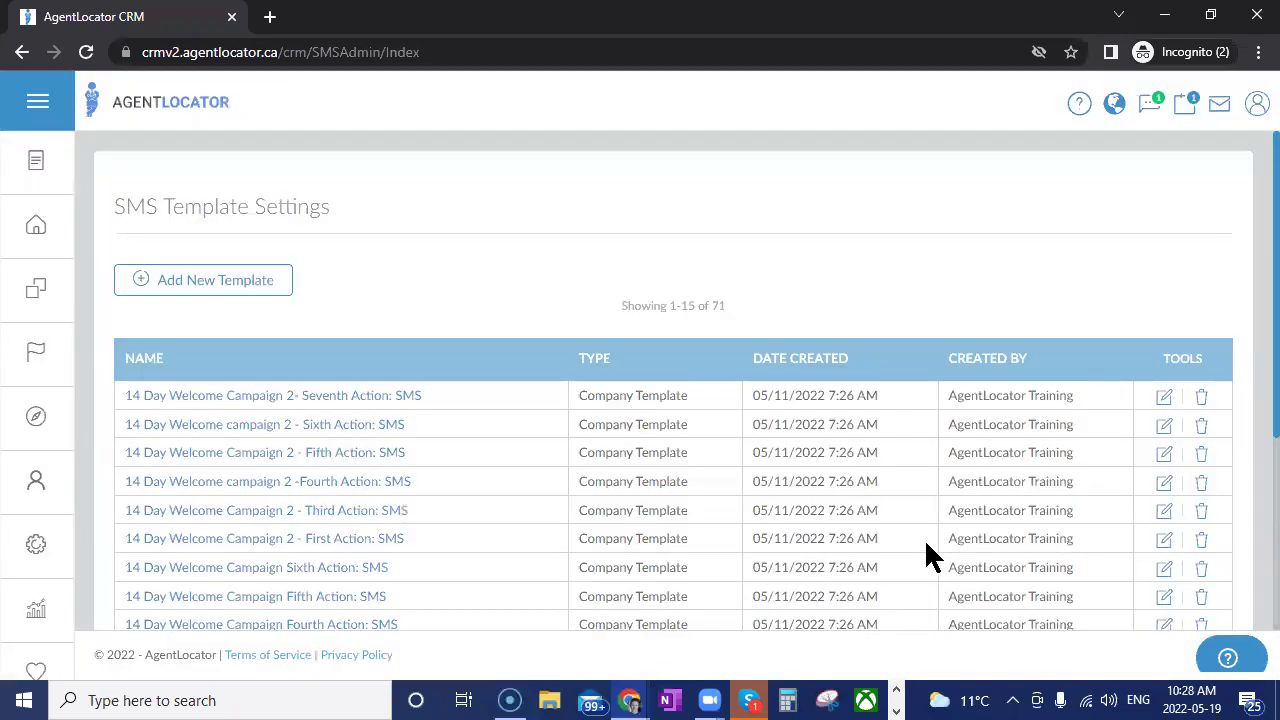
pyautogui.click(38, 225)
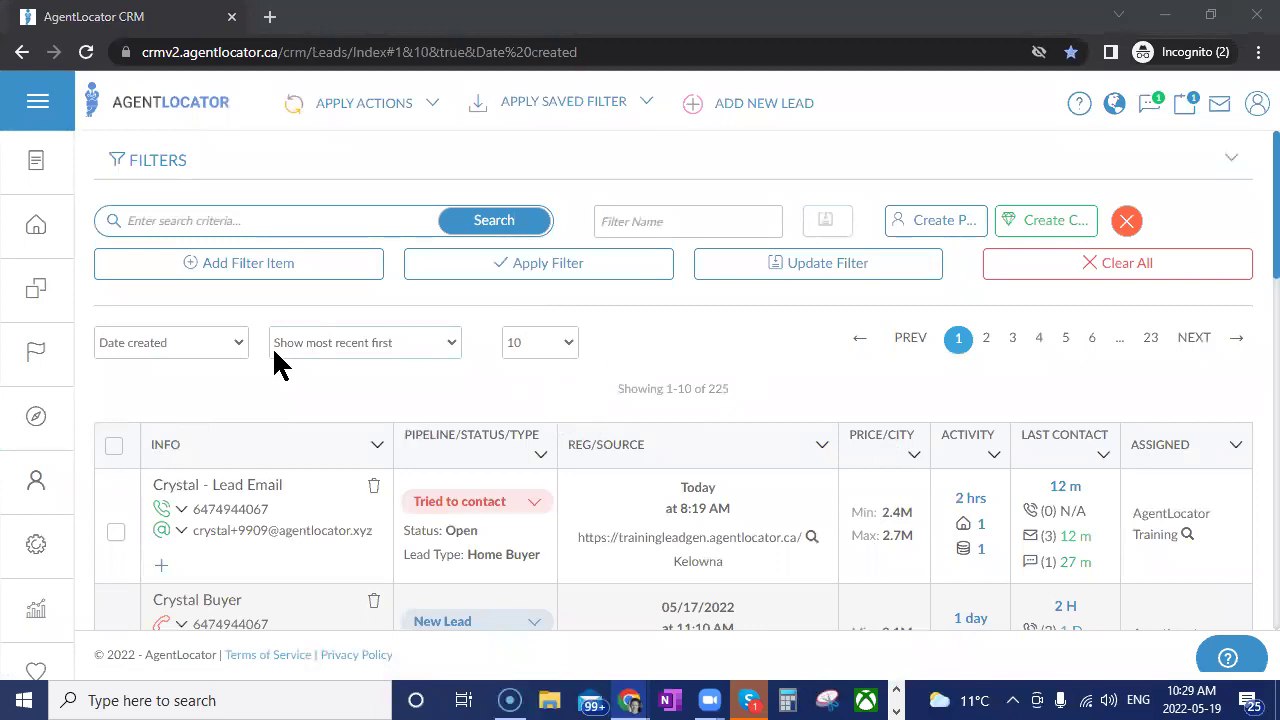
pyautogui.click(114, 445)
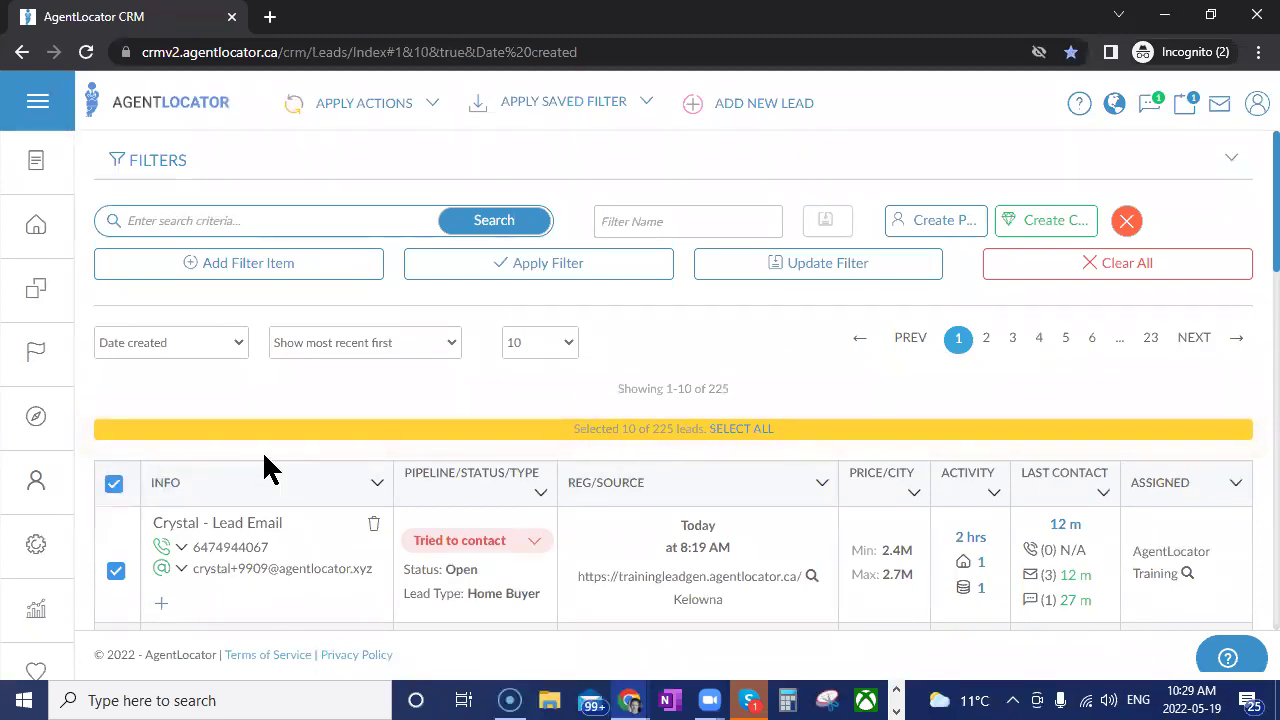
pyautogui.scroll(-4, 271, 463)
pyautogui.scroll(-6, 271, 460)
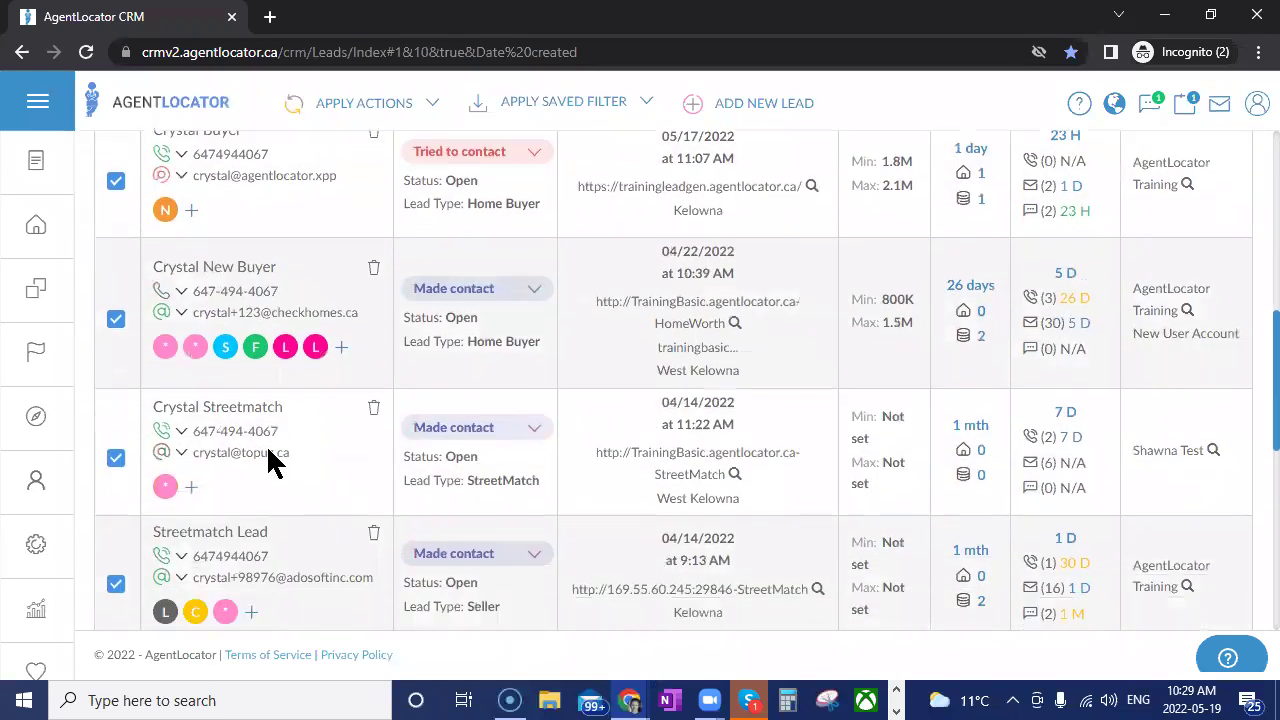
pyautogui.scroll(6, 275, 450)
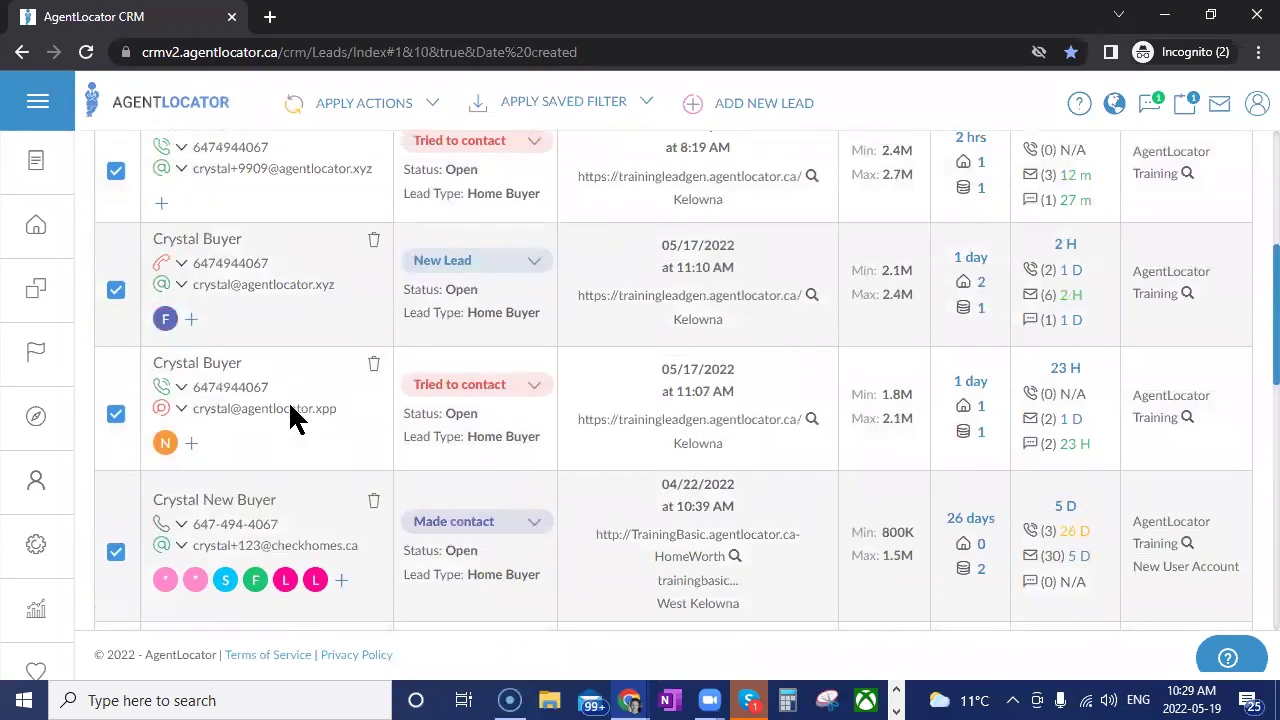
pyautogui.scroll(2, 290, 420)
# Reset the lead selection on the first page and extend it to every lead across all pages.
pyautogui.click(115, 275)
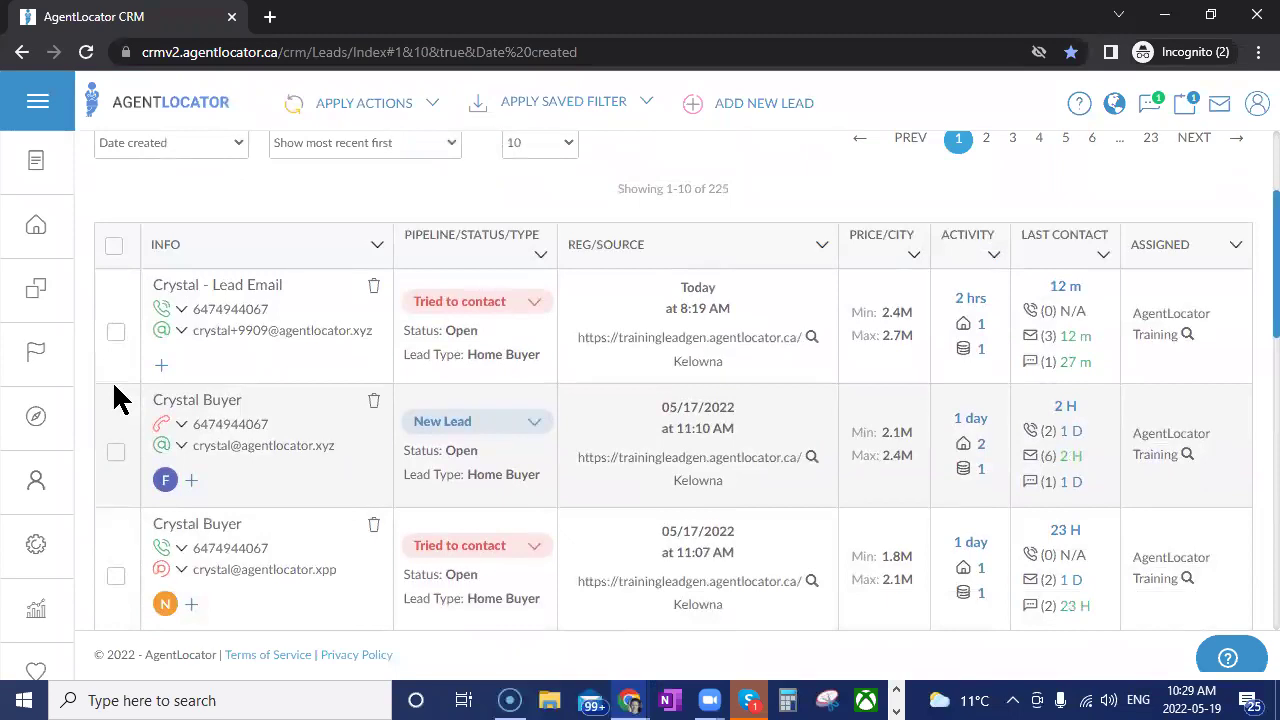
pyautogui.click(116, 332)
pyautogui.click(116, 488)
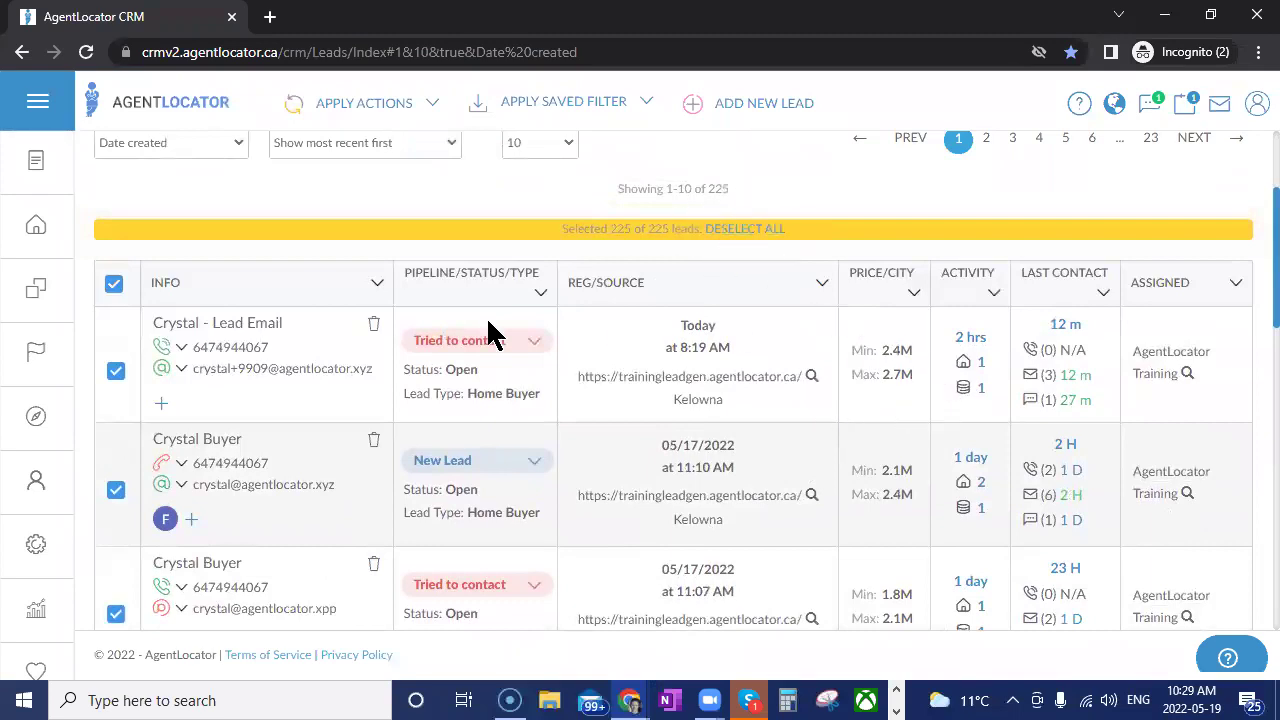
pyautogui.scroll(2, 500, 334)
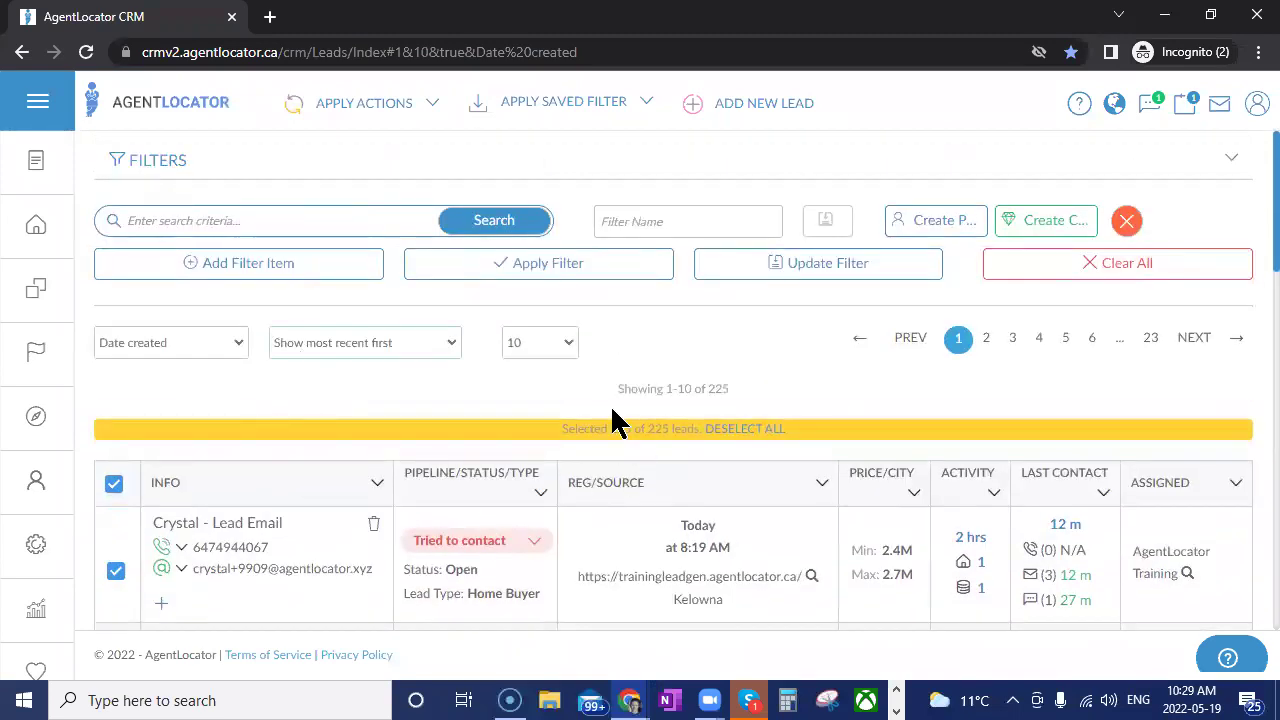
# Start a mass e-mail to the selected leads and load the "Test Title-Gif Test Youtube" template into it.
pyautogui.click(415, 110)
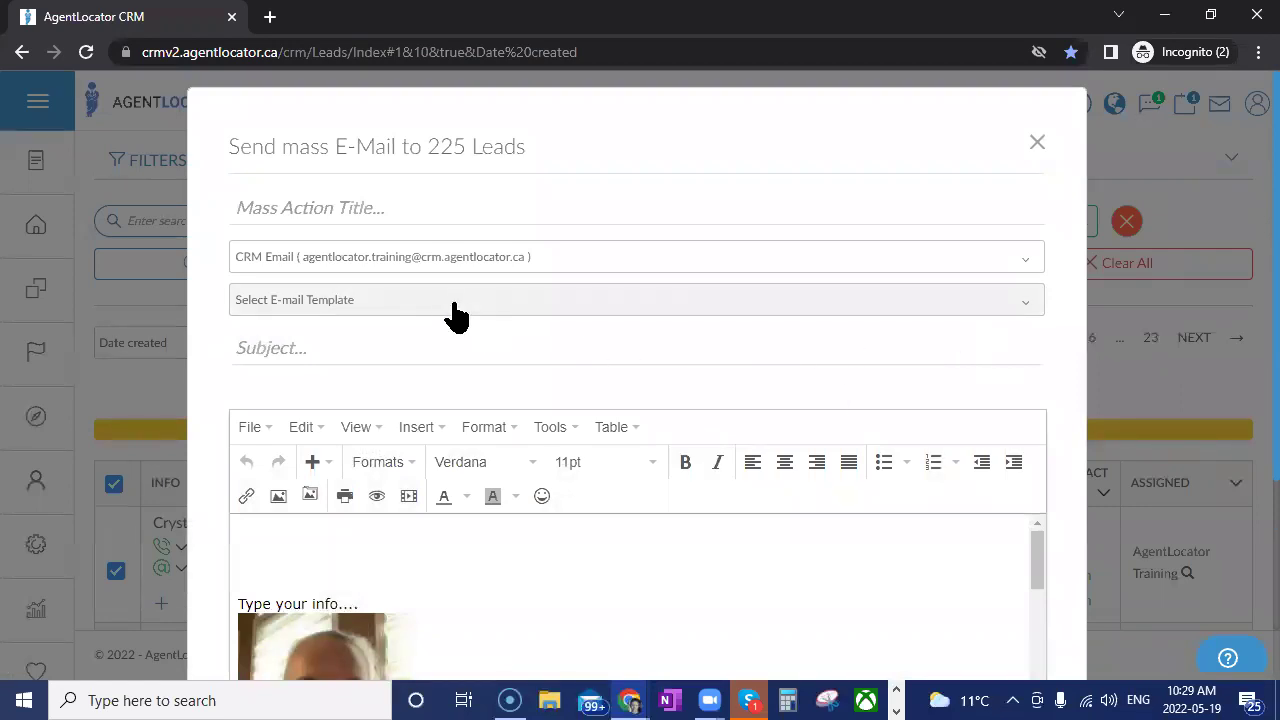
pyautogui.click(455, 300)
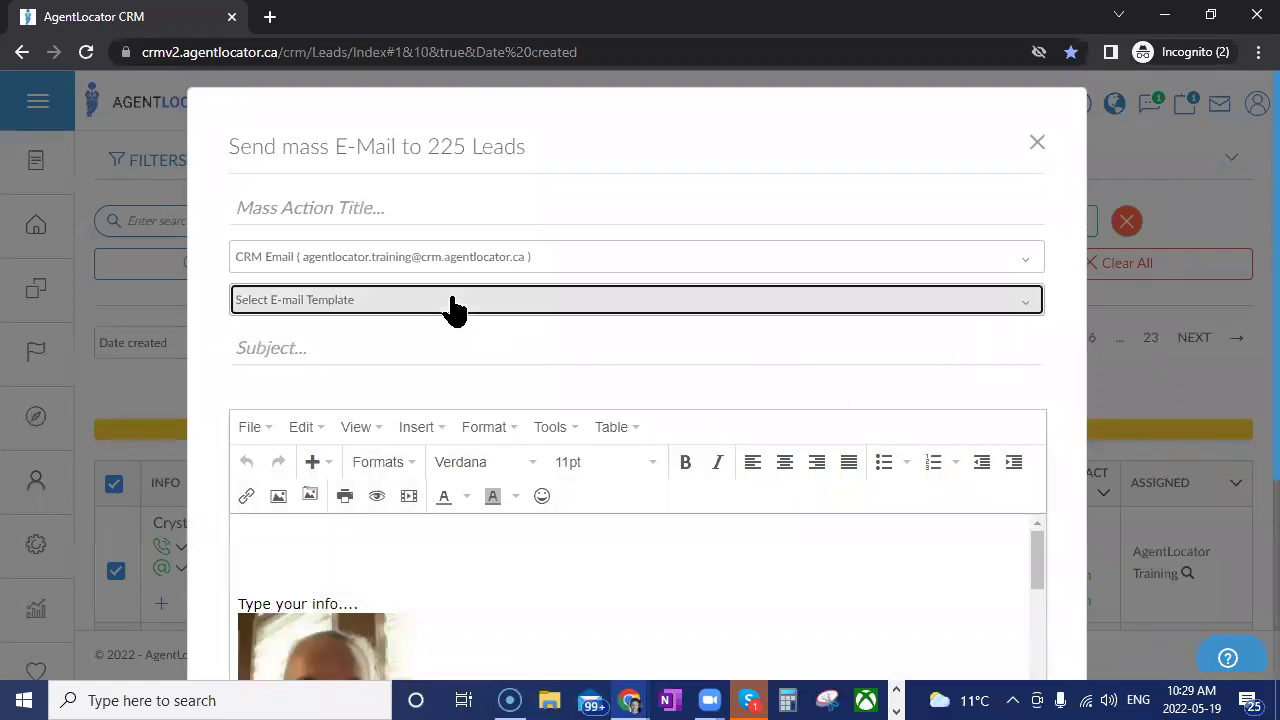
pyautogui.write('you')
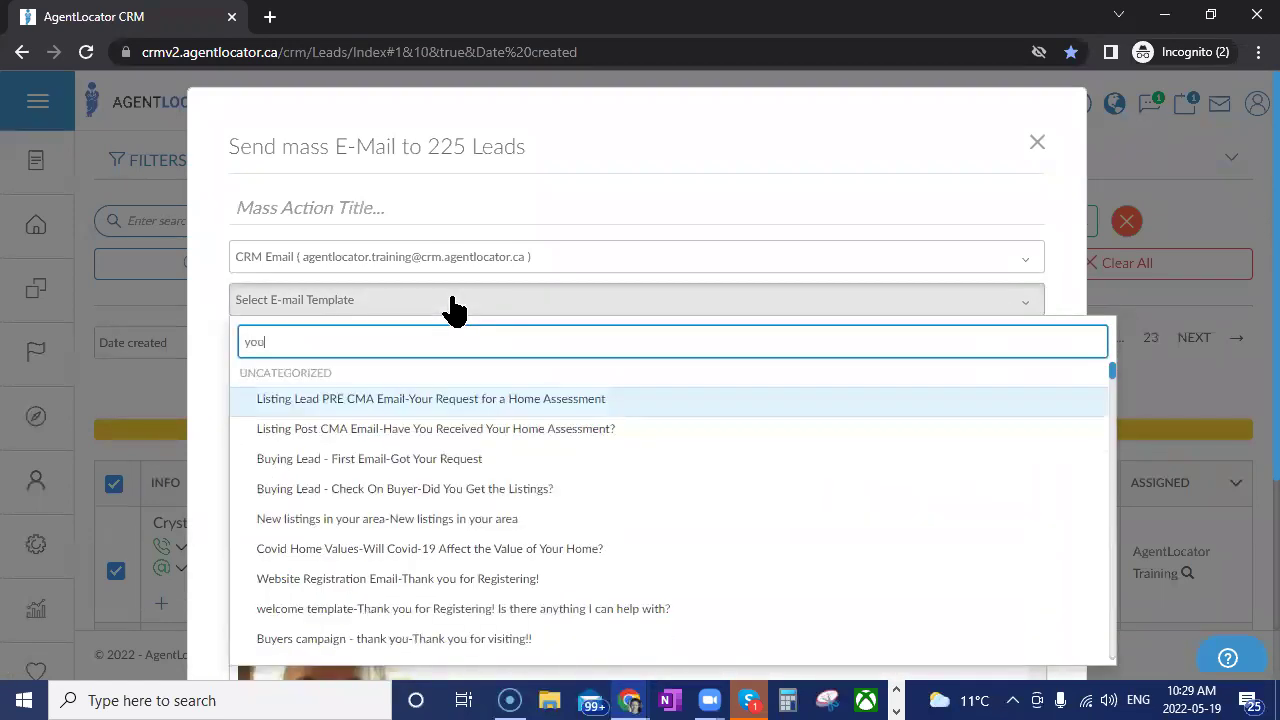
pyautogui.write('tu')
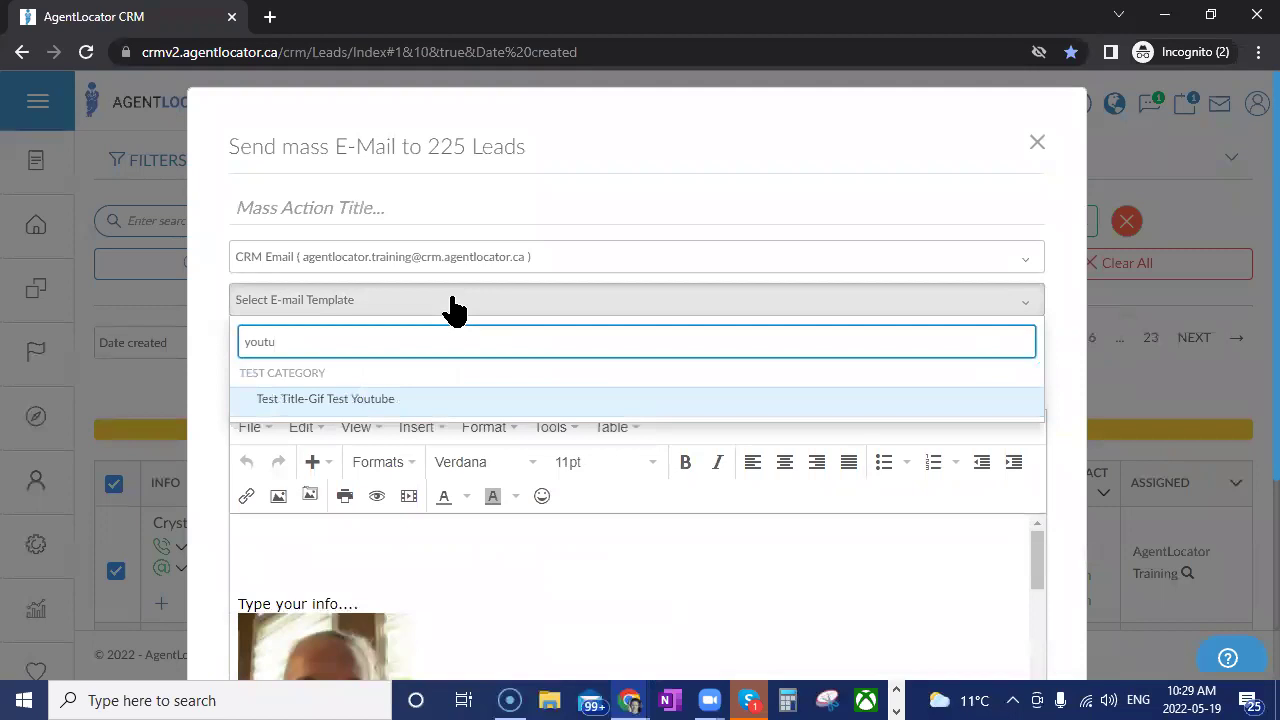
pyautogui.click(425, 398)
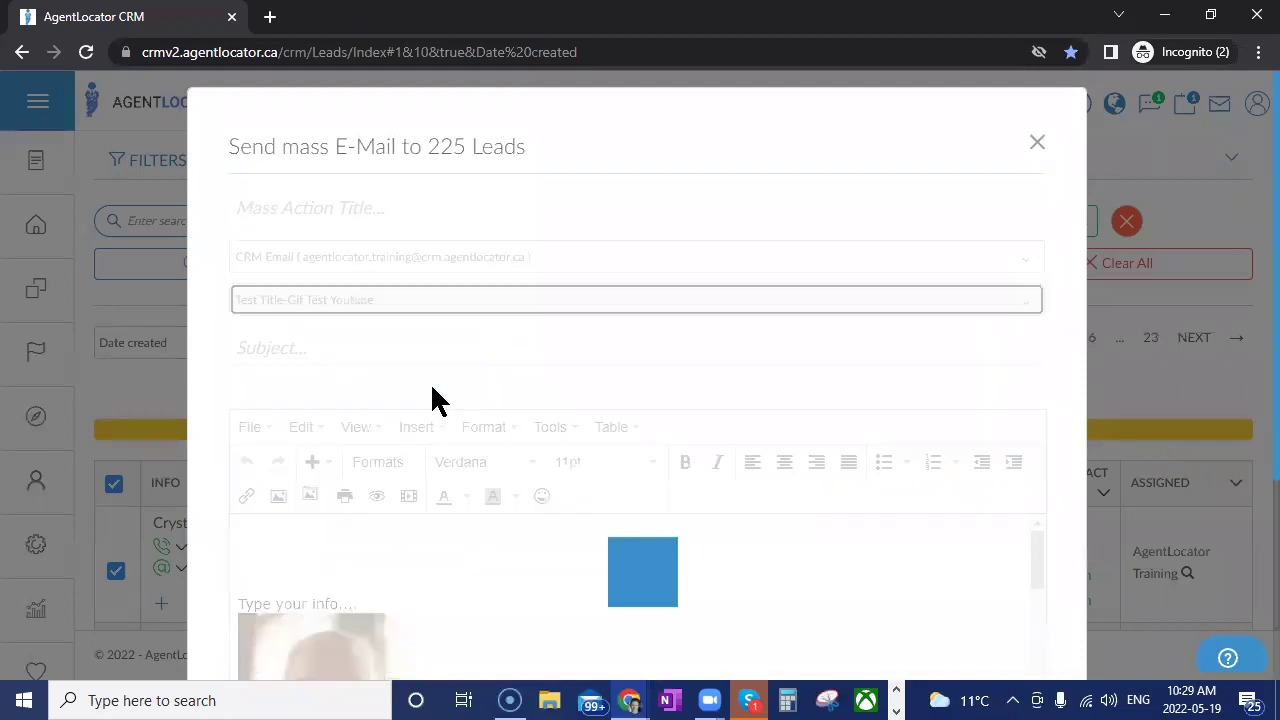
# Review the mass e-mail's template content and test e-mail option, and close it without sending.
pyautogui.scroll(-2, 522, 578)
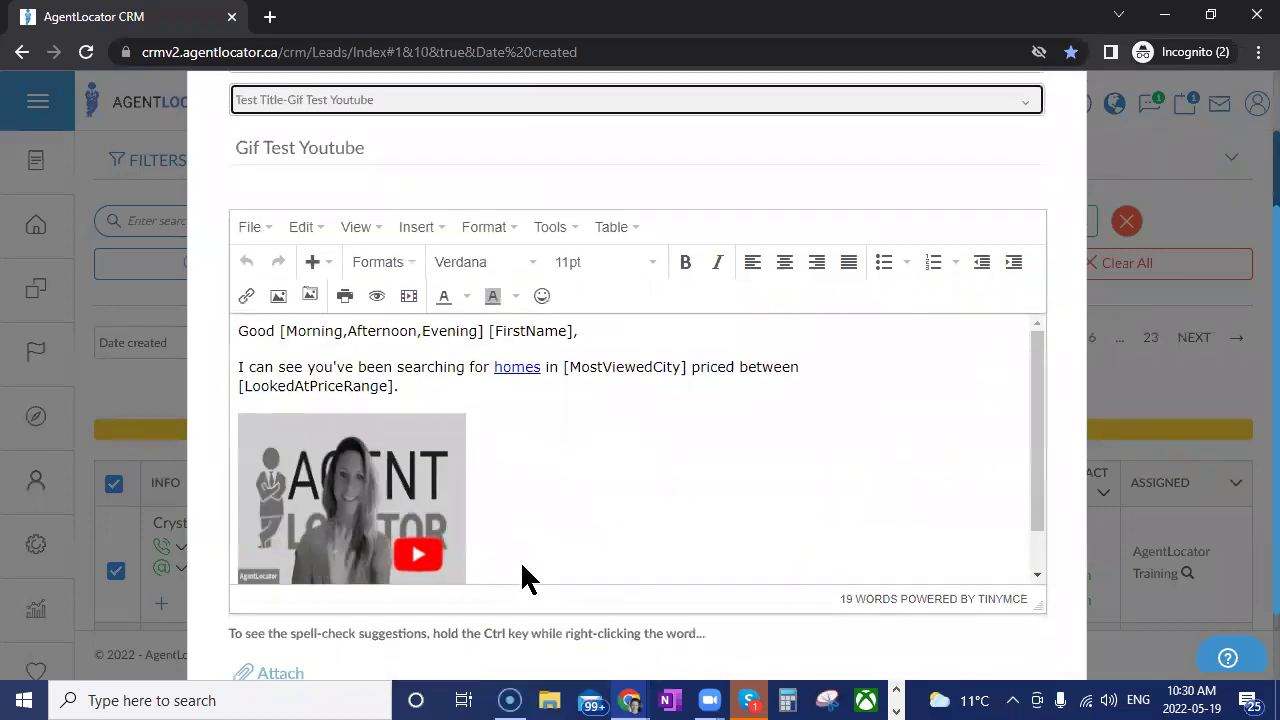
pyautogui.scroll(-1, 522, 578)
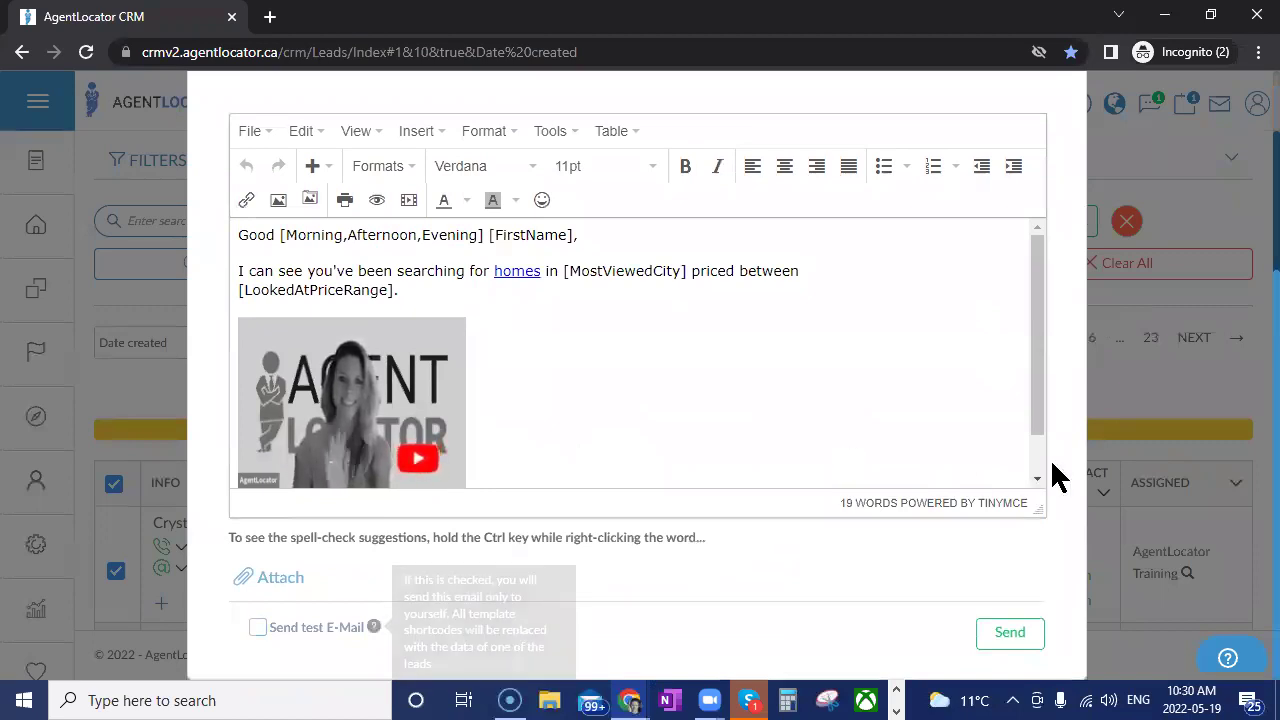
pyautogui.scroll(3, 1055, 475)
pyautogui.click(1037, 143)
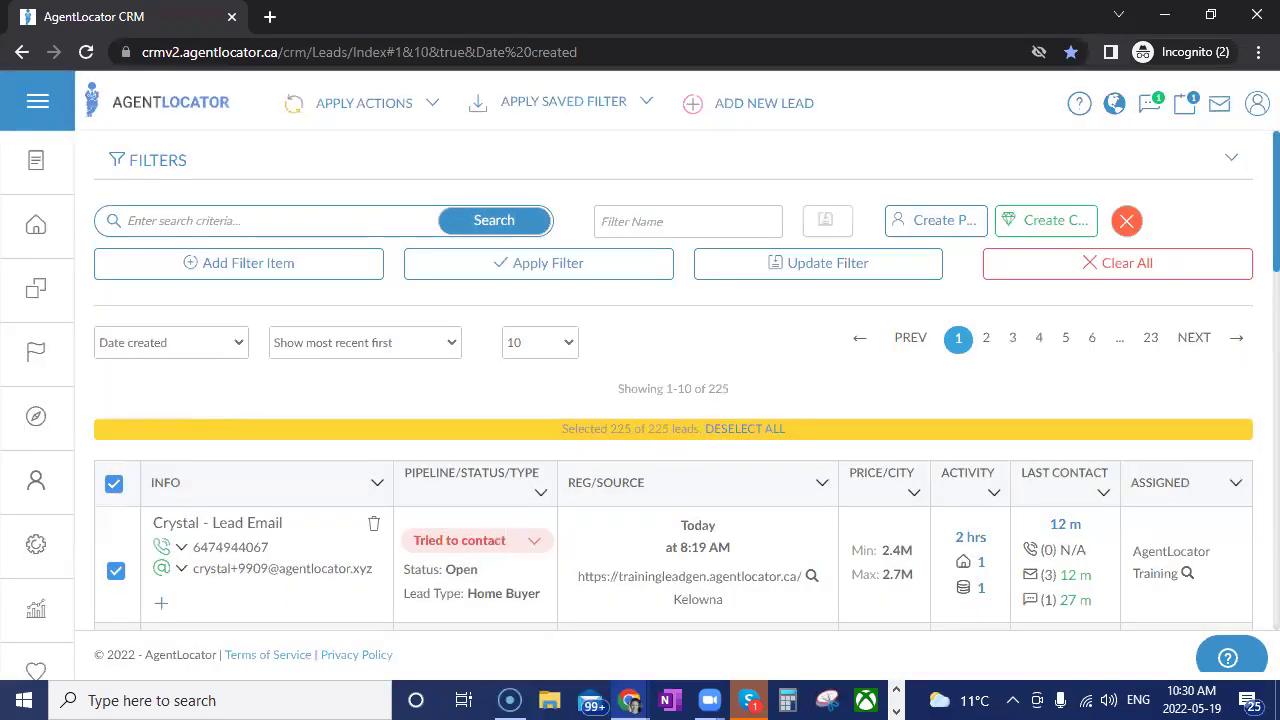
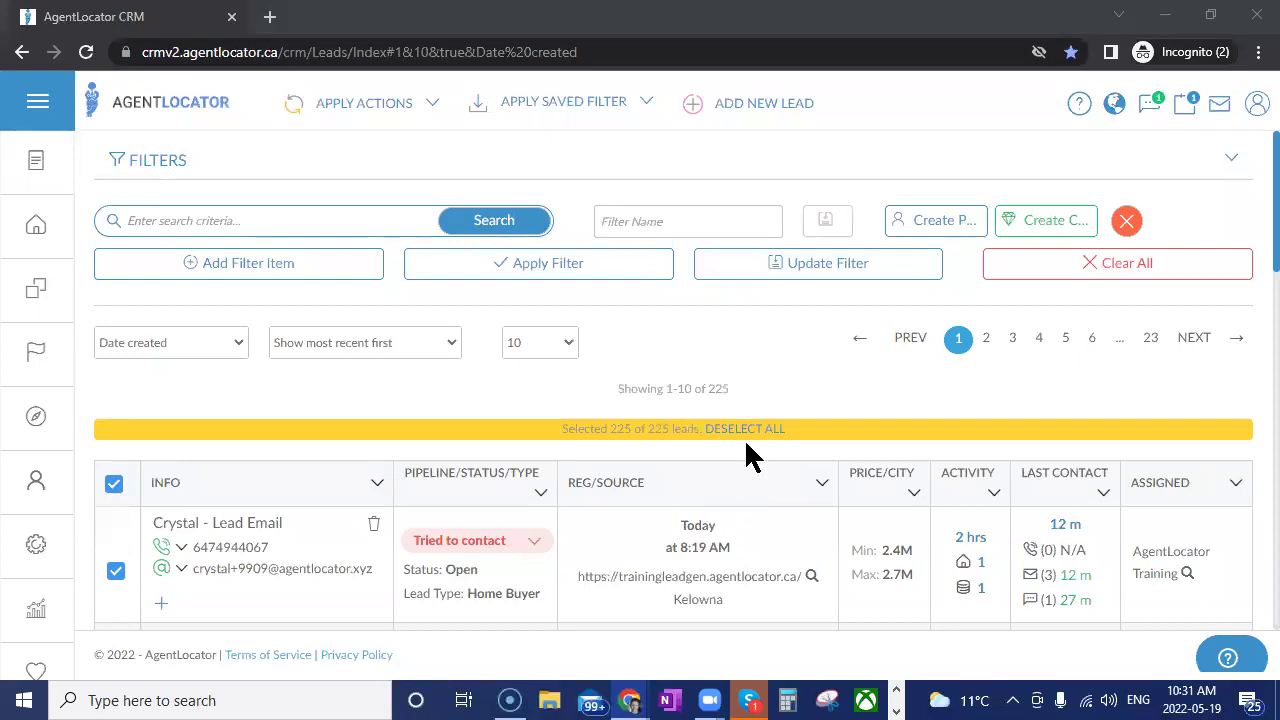
# Deselect all leads on pages 23, 22 and 21 of the leads list, leaving 200 selected.
pyautogui.click(1155, 342)
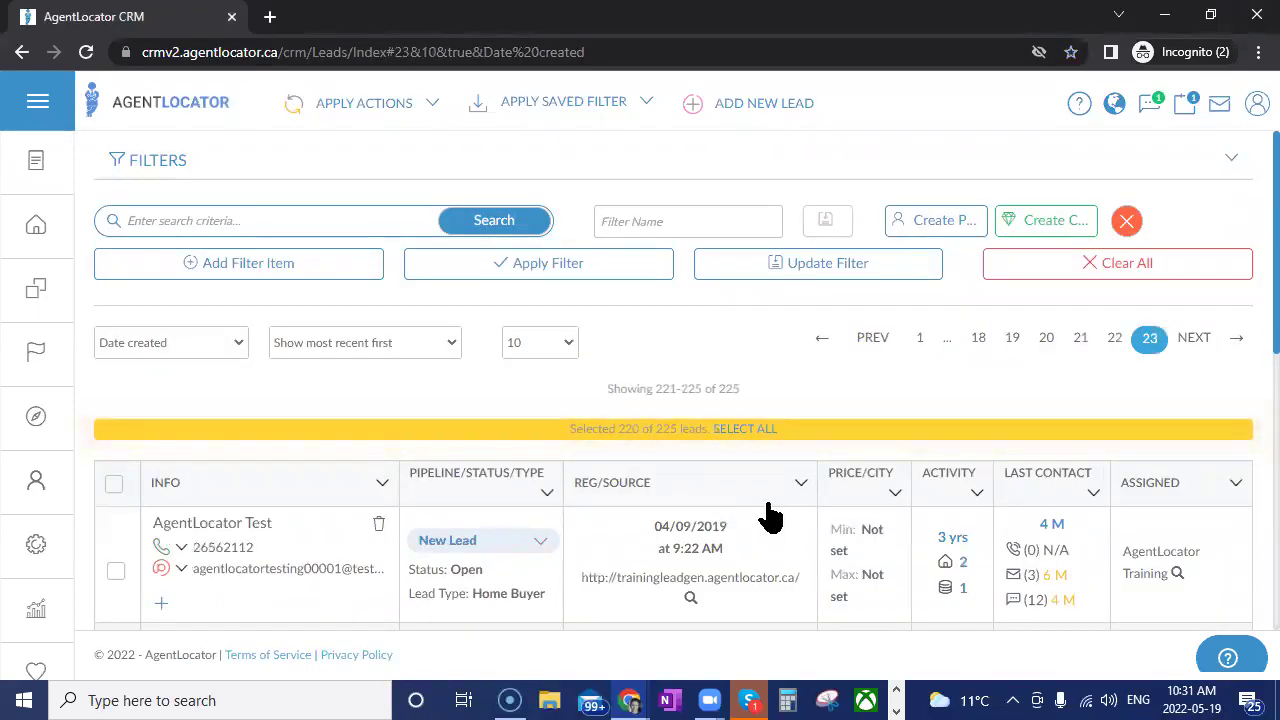
pyautogui.moveTo(1132, 340); pyautogui.dragTo(148, 488)
pyautogui.click(1112, 342)
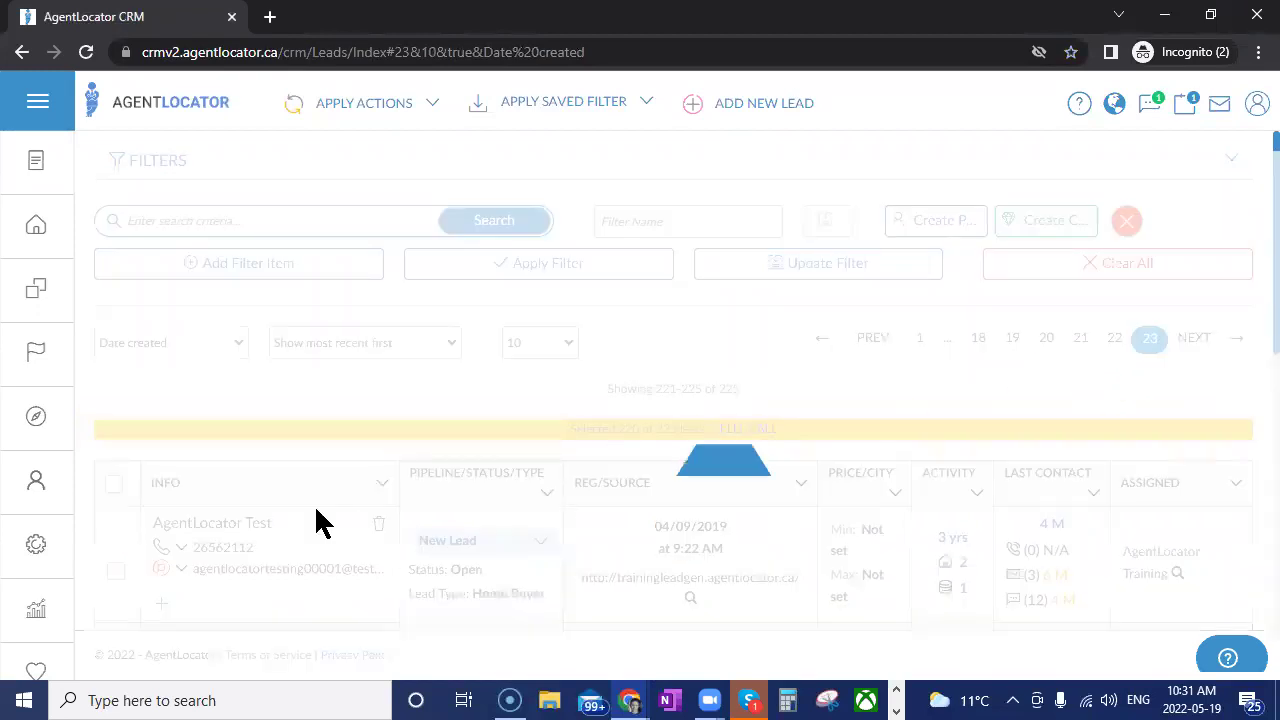
pyautogui.click(114, 485)
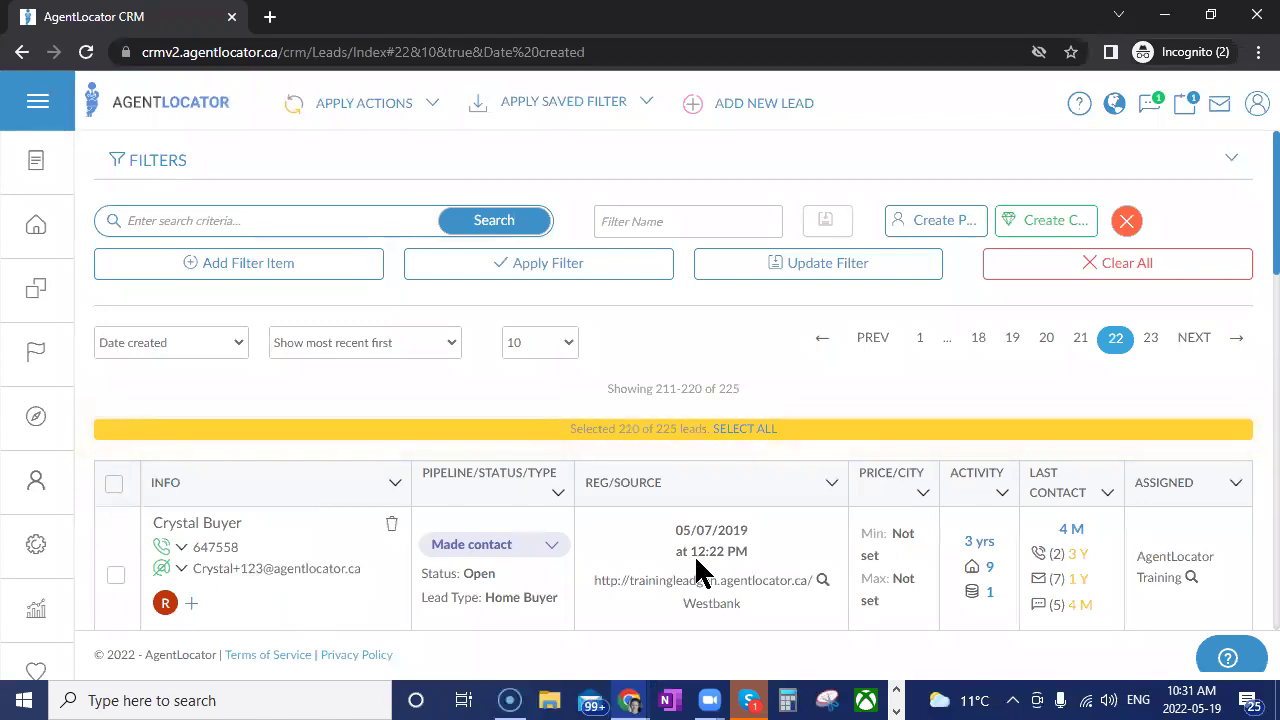
pyautogui.click(1079, 342)
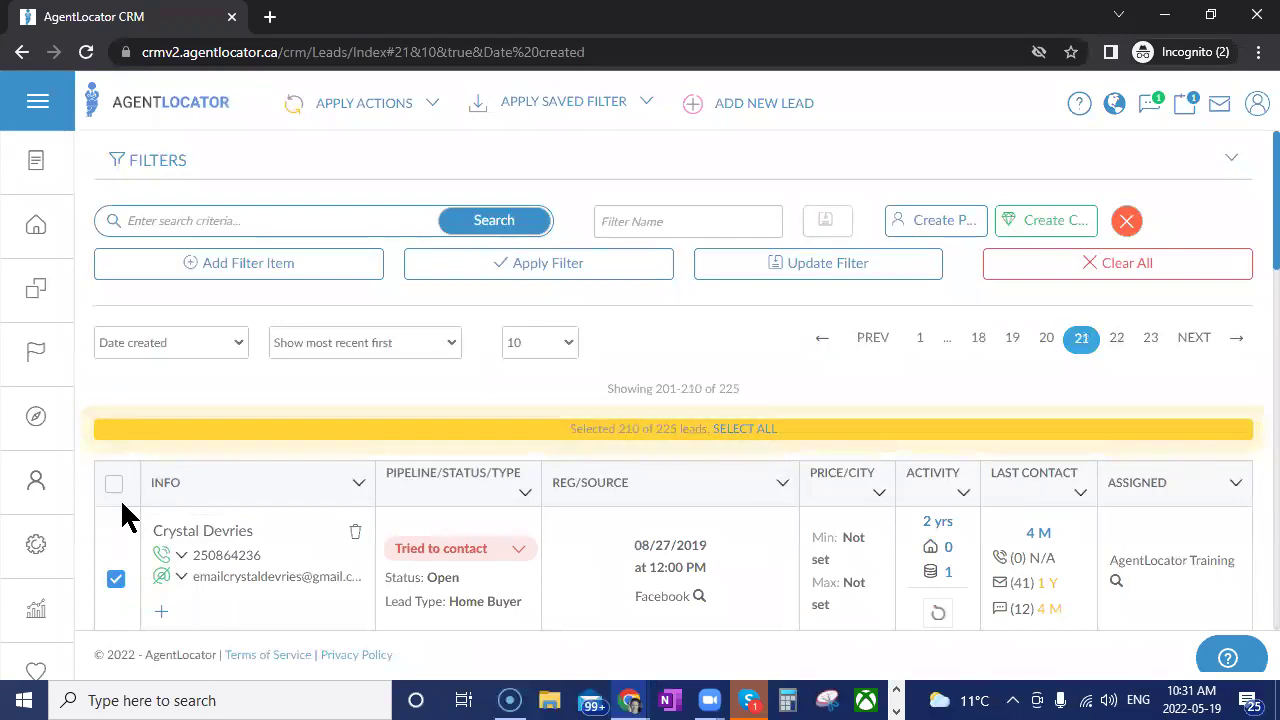
pyautogui.click(114, 485)
pyautogui.click(114, 485)
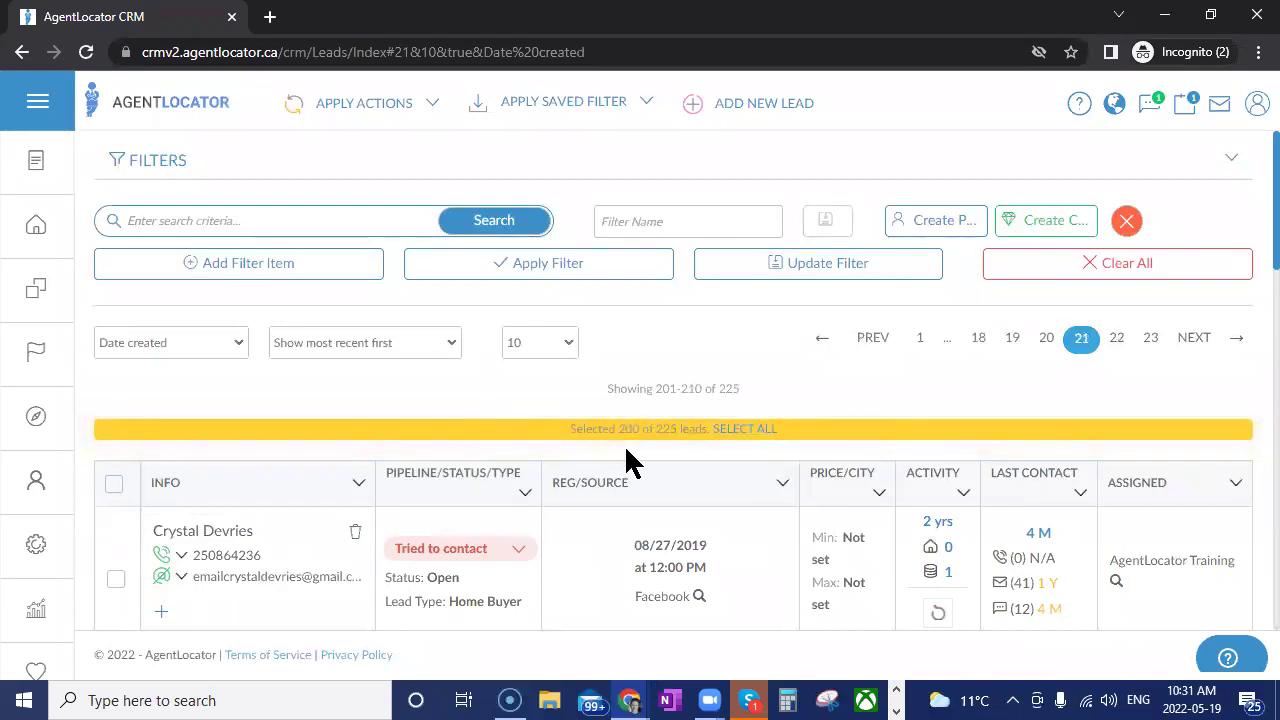
# Open a new mass SMS to the selected leads and look through the global and company templates available for it.
pyautogui.click(434, 107)
pyautogui.click(362, 172)
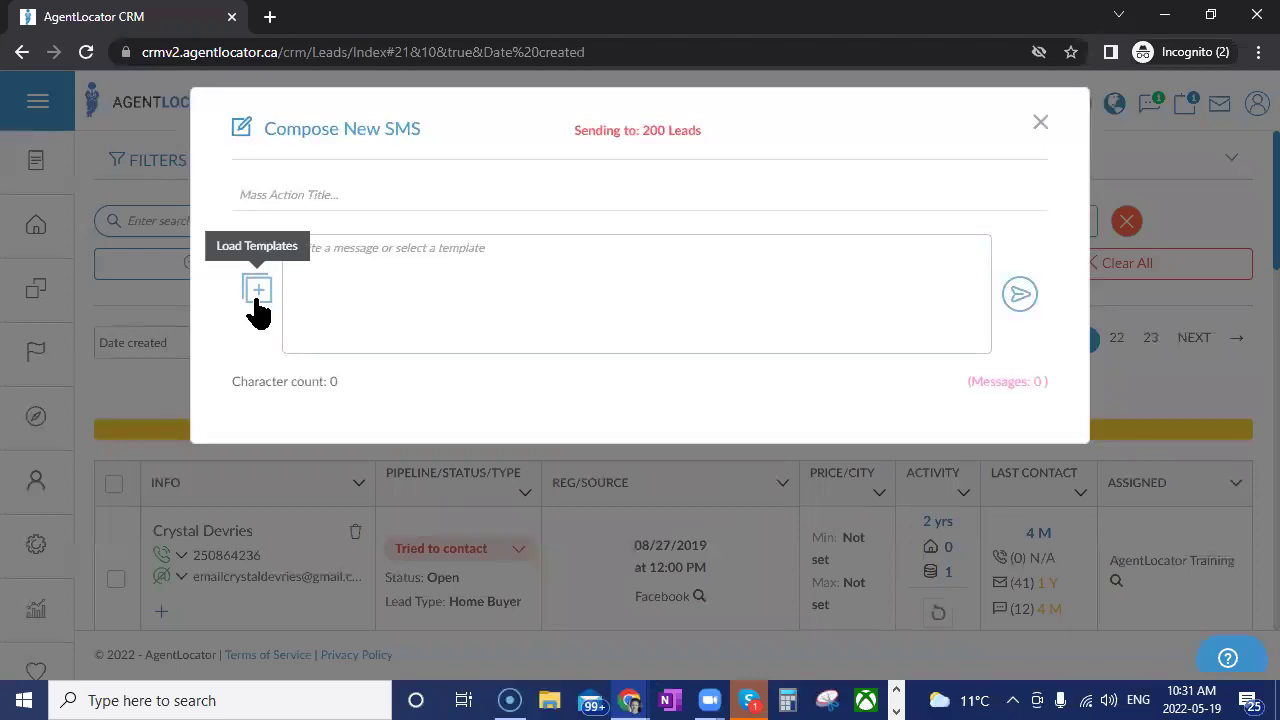
pyautogui.click(257, 290)
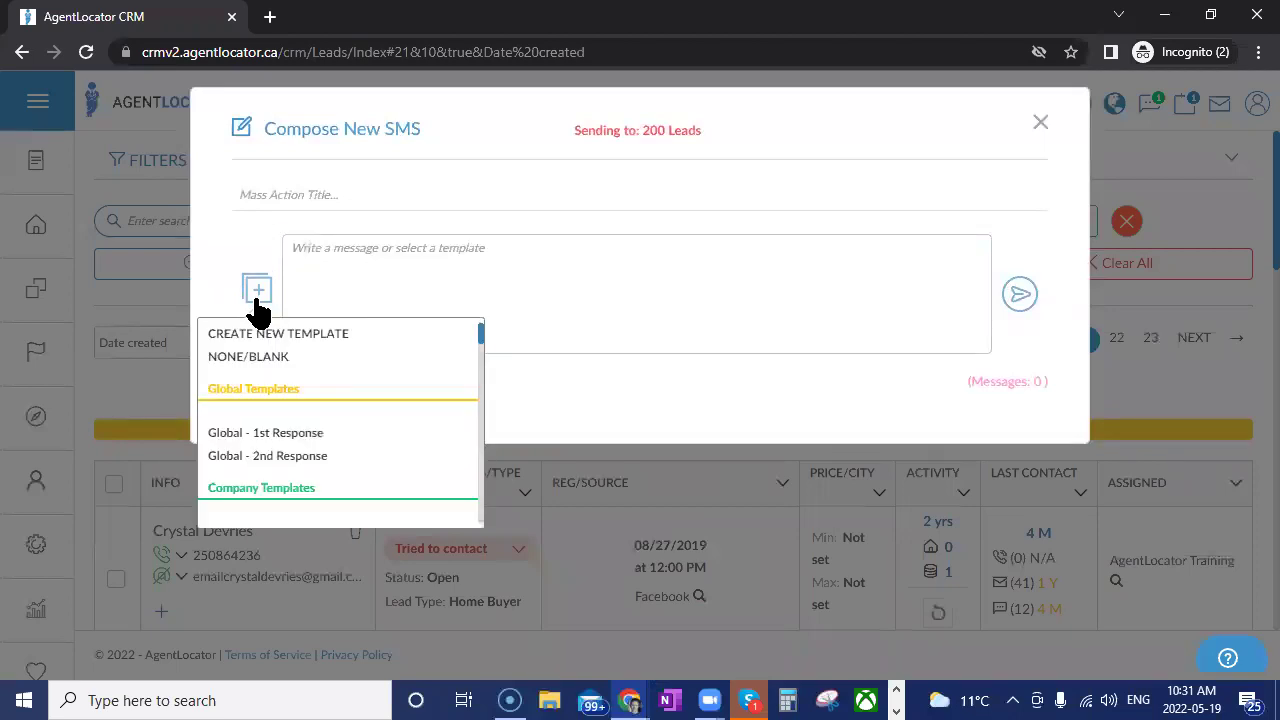
pyautogui.scroll(-15, 324, 400)
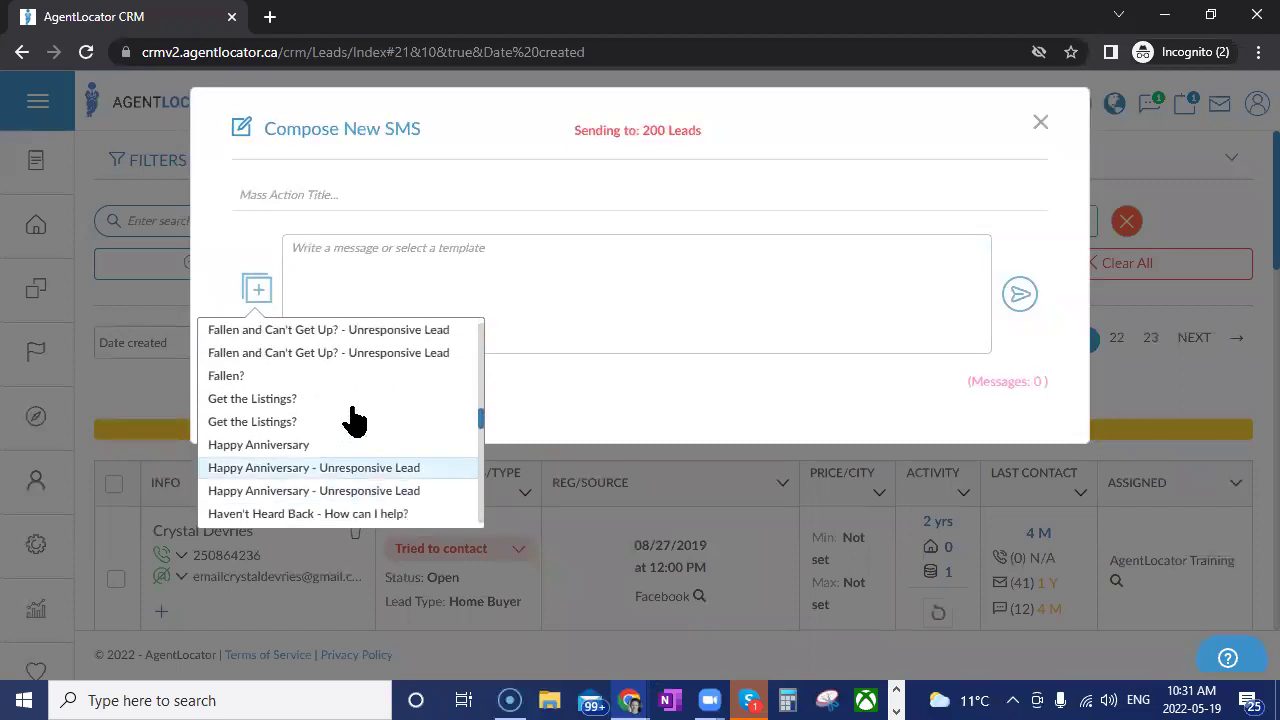
pyautogui.scroll(-10, 263, 449)
pyautogui.scroll(-5, 263, 449)
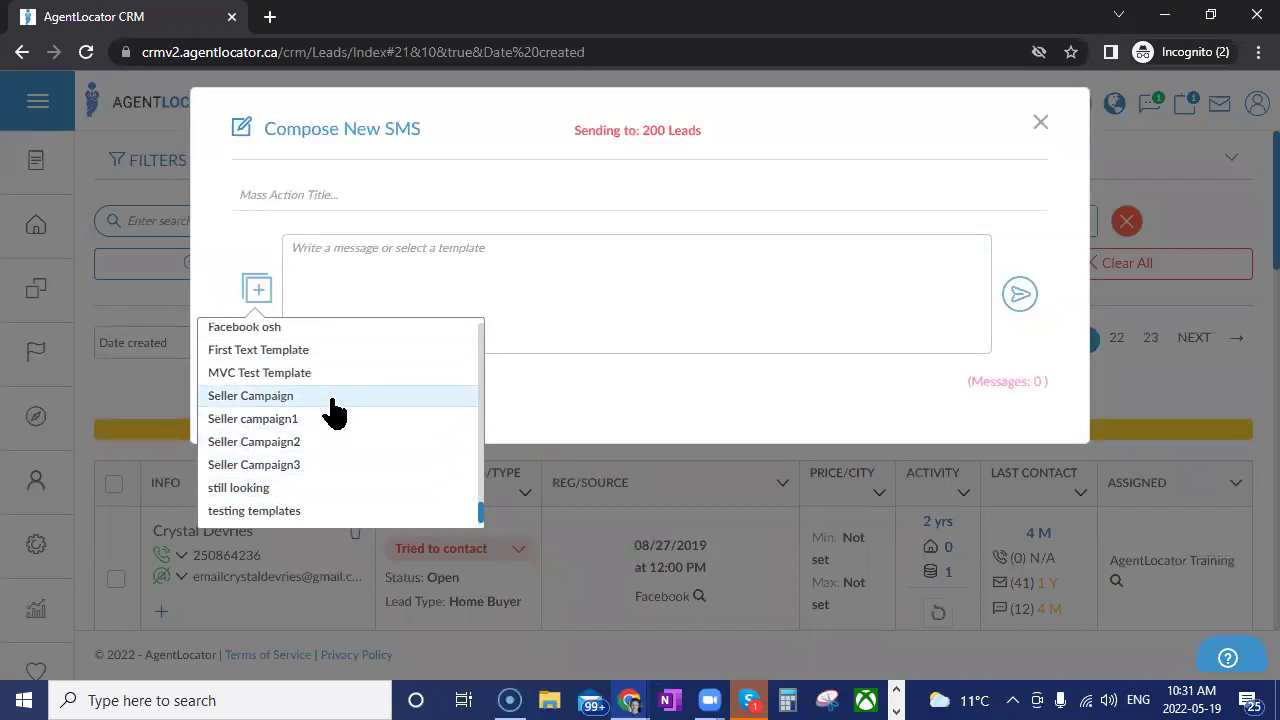
pyautogui.click(650, 388)
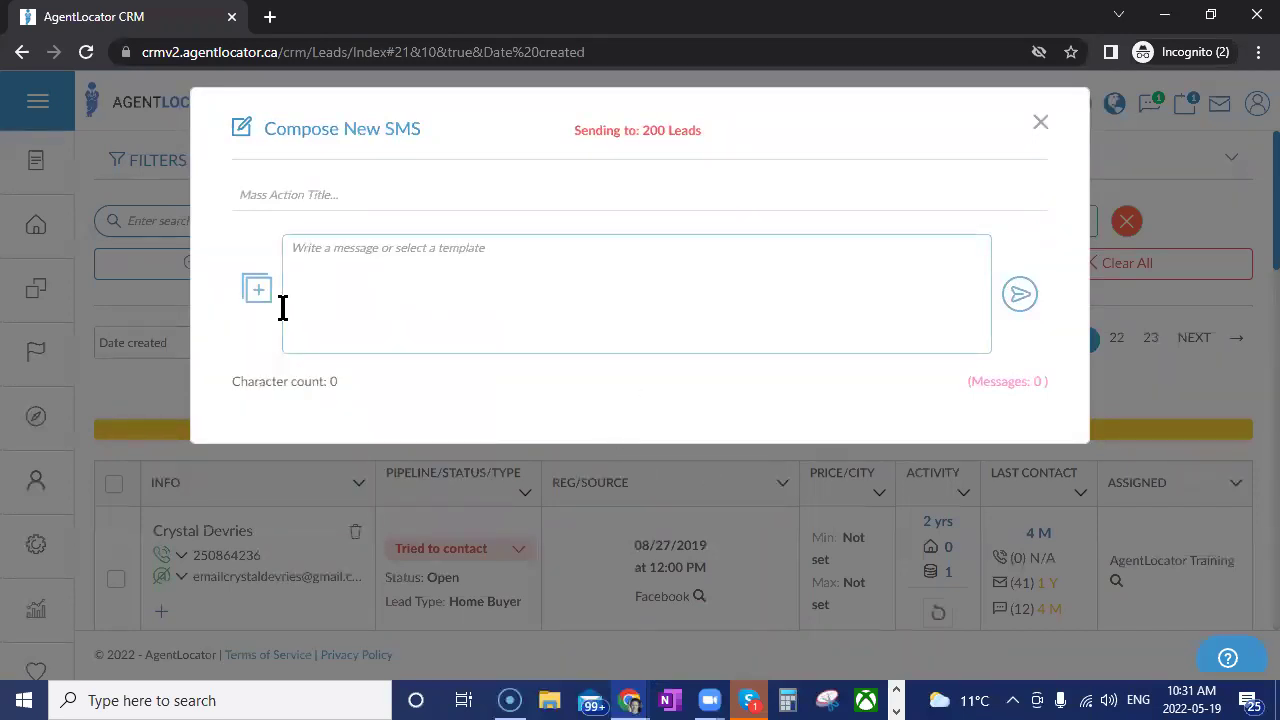
# Load the SMS template apologizing for not having been able to connect into the mass message, and close it without sending.
pyautogui.click(254, 292)
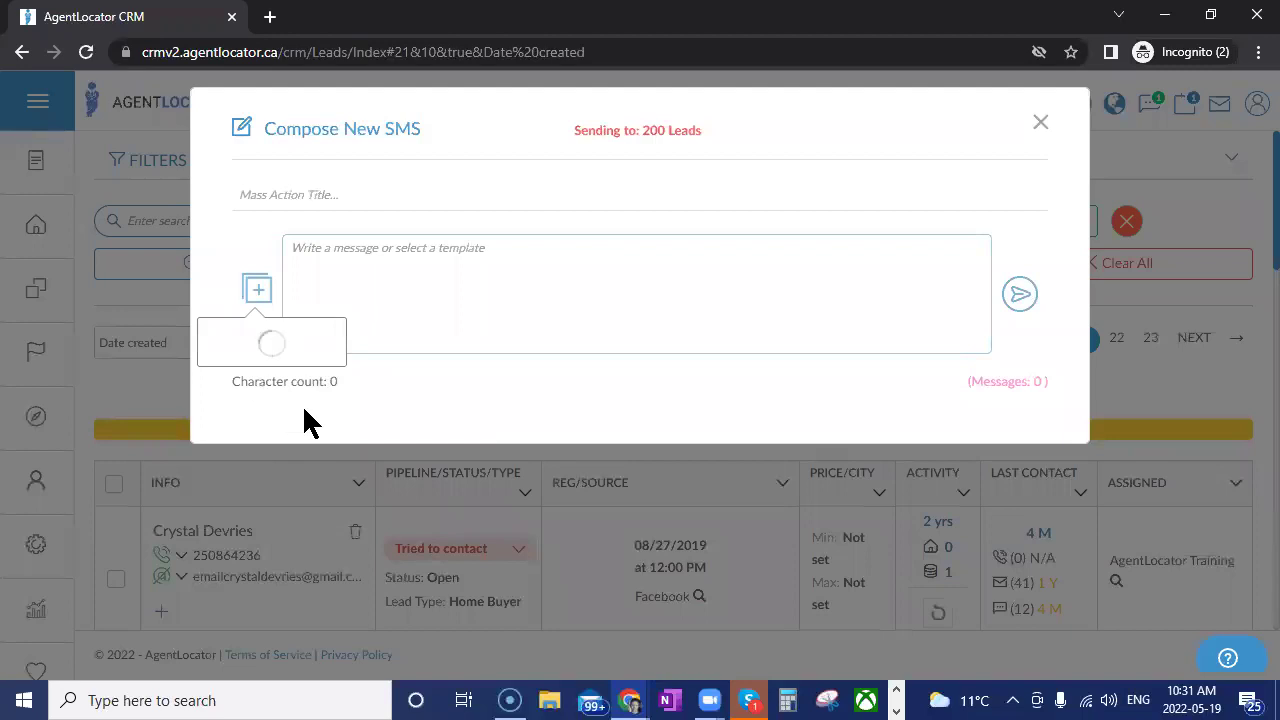
pyautogui.scroll(-10, 310, 485)
pyautogui.click(274, 474)
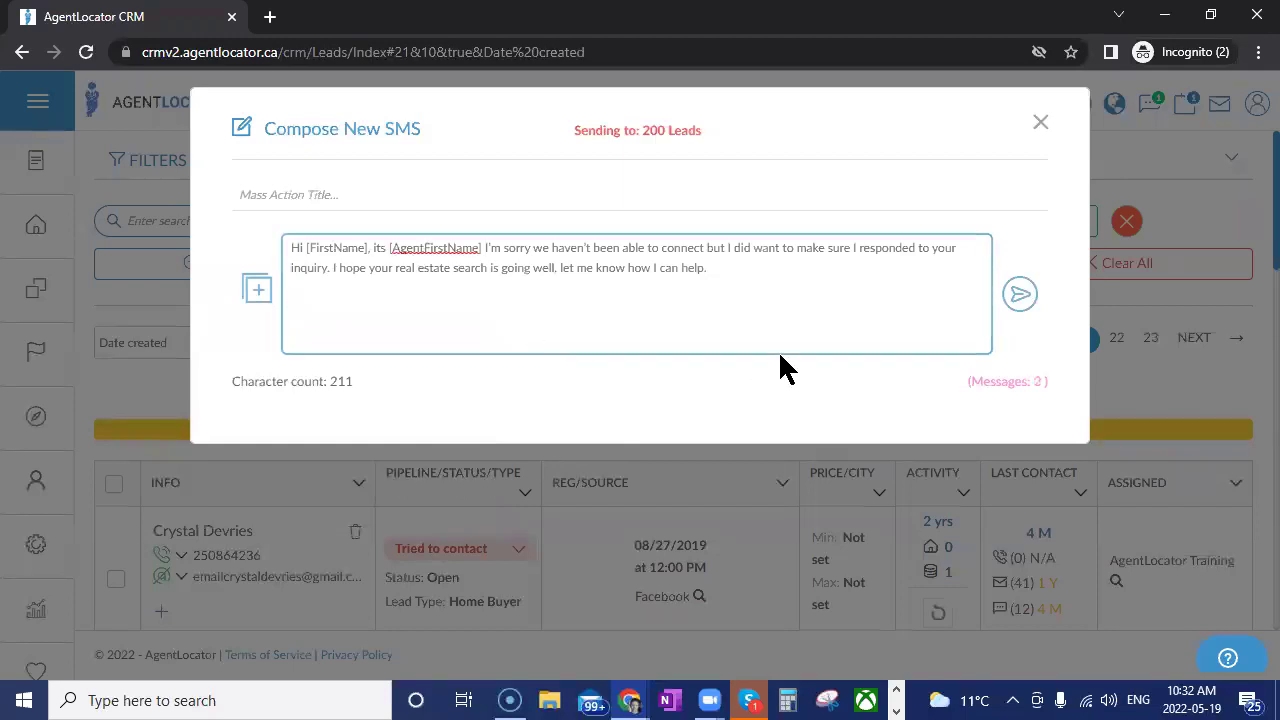
pyautogui.click(1040, 122)
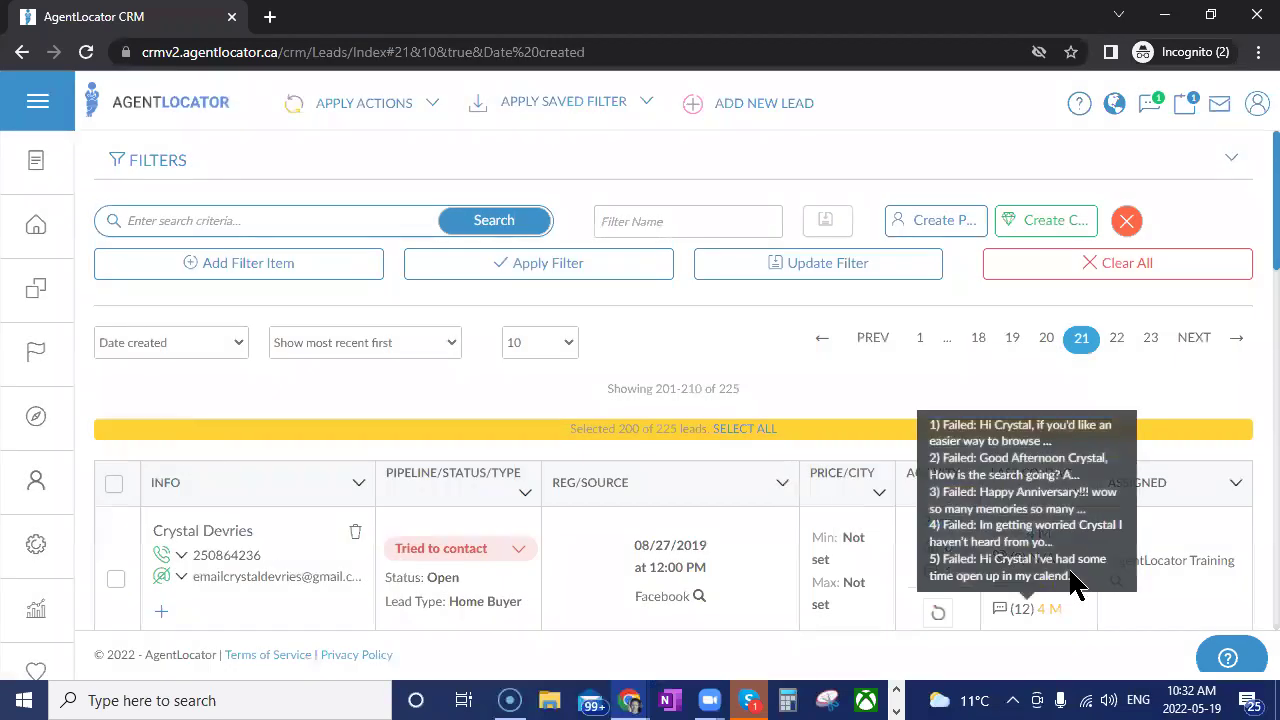
# Open the SMS conversation of the first lead on page 21 and load the "Meet or Call?" template into the message.
pyautogui.click(1072, 583)
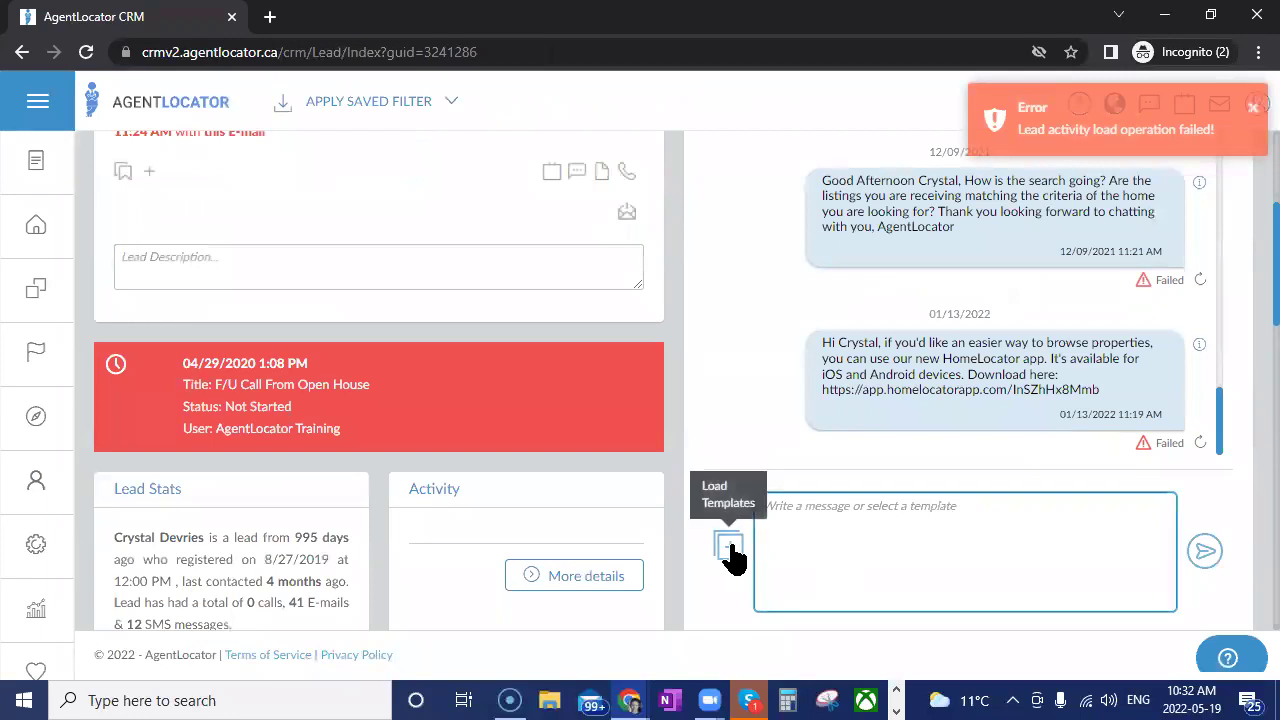
pyautogui.click(729, 548)
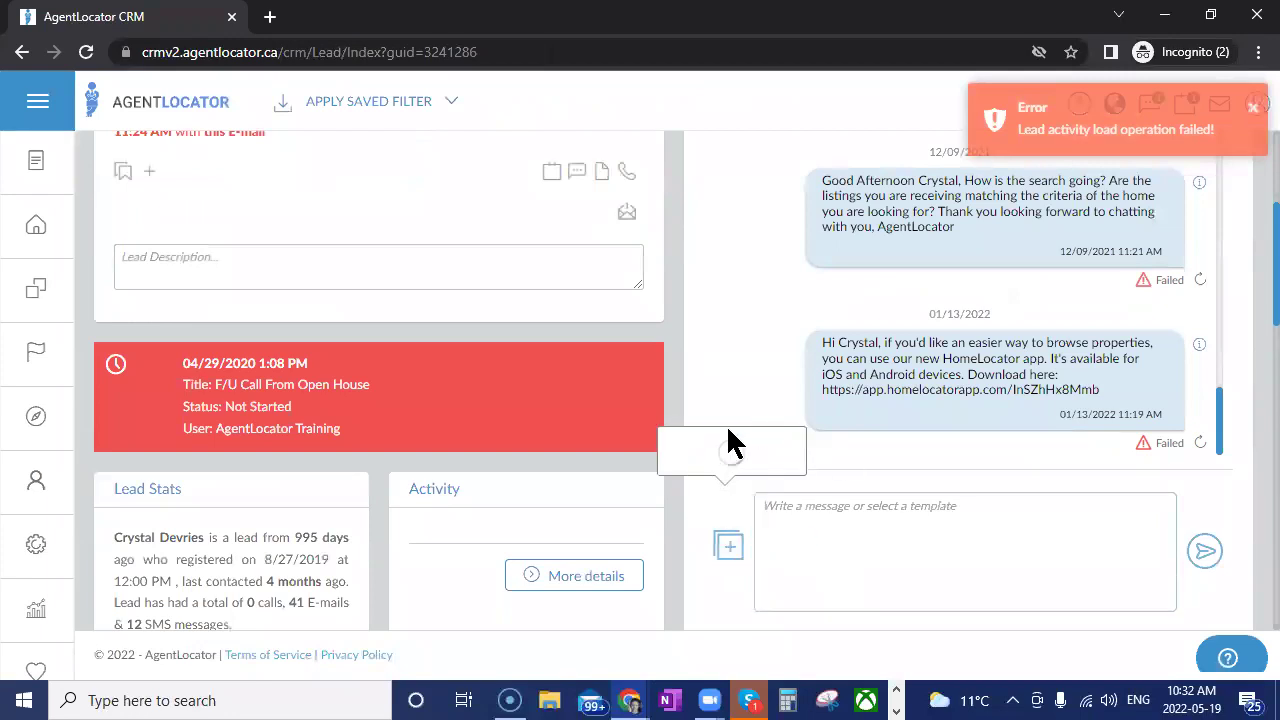
pyautogui.scroll(-10, 790, 462)
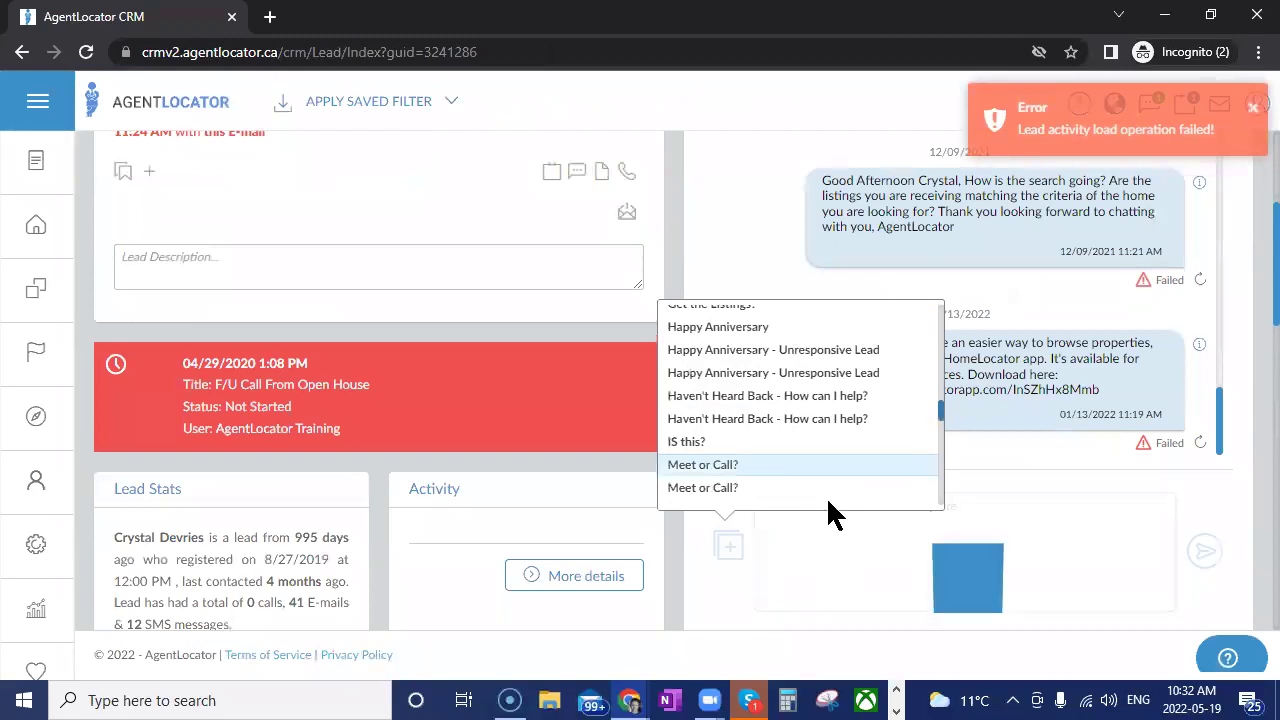
pyautogui.click(800, 488)
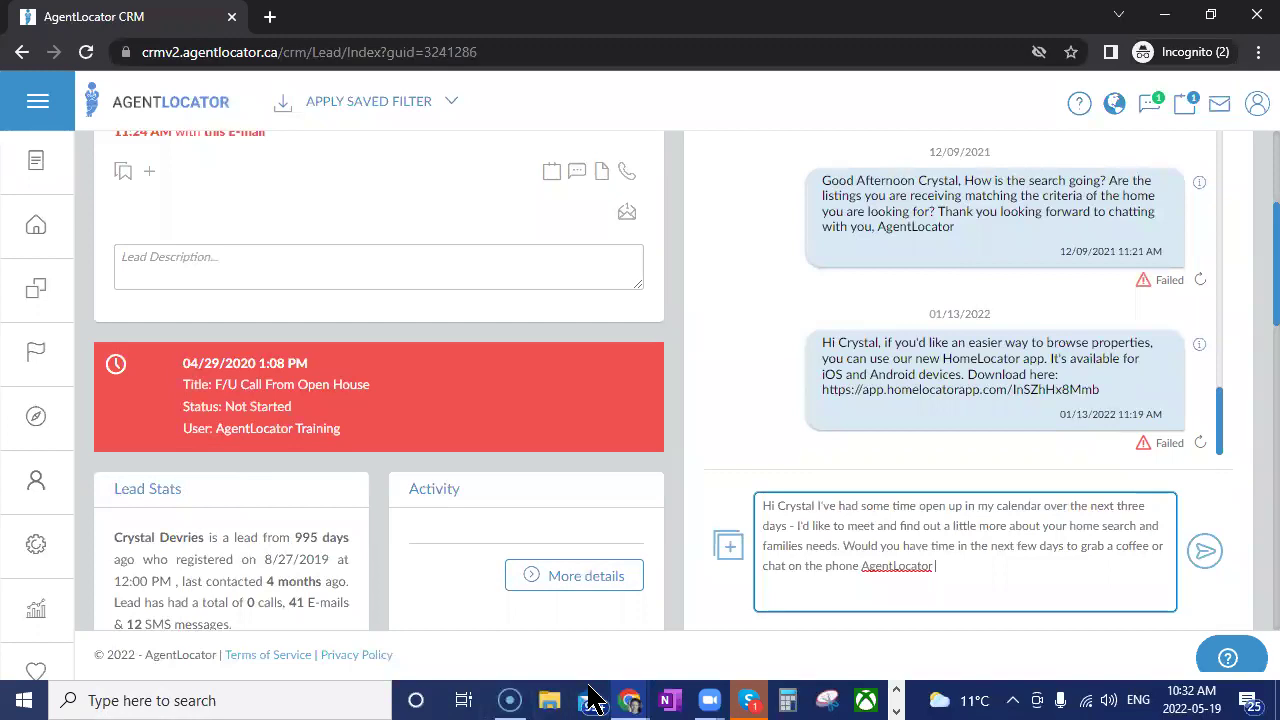
pyautogui.click(645, 475)
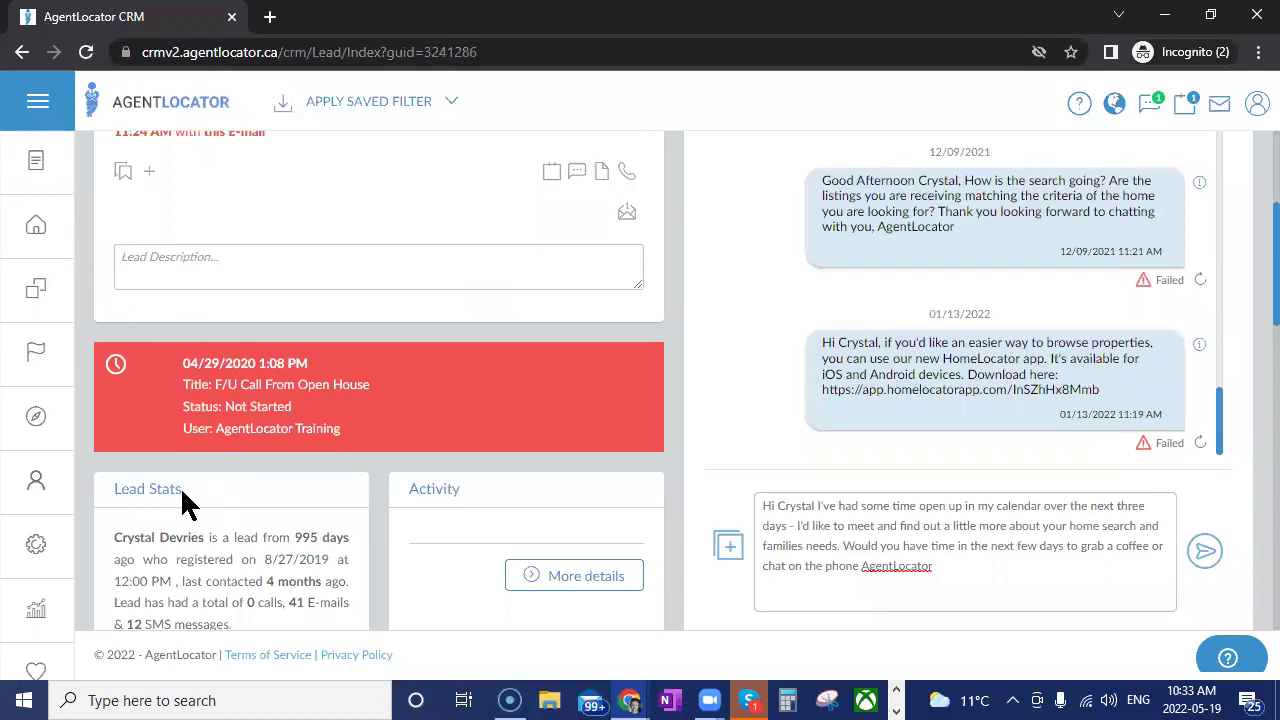
# Return to the leads list, sort the leads by last activity and go to page 1.
pyautogui.click(32, 232)
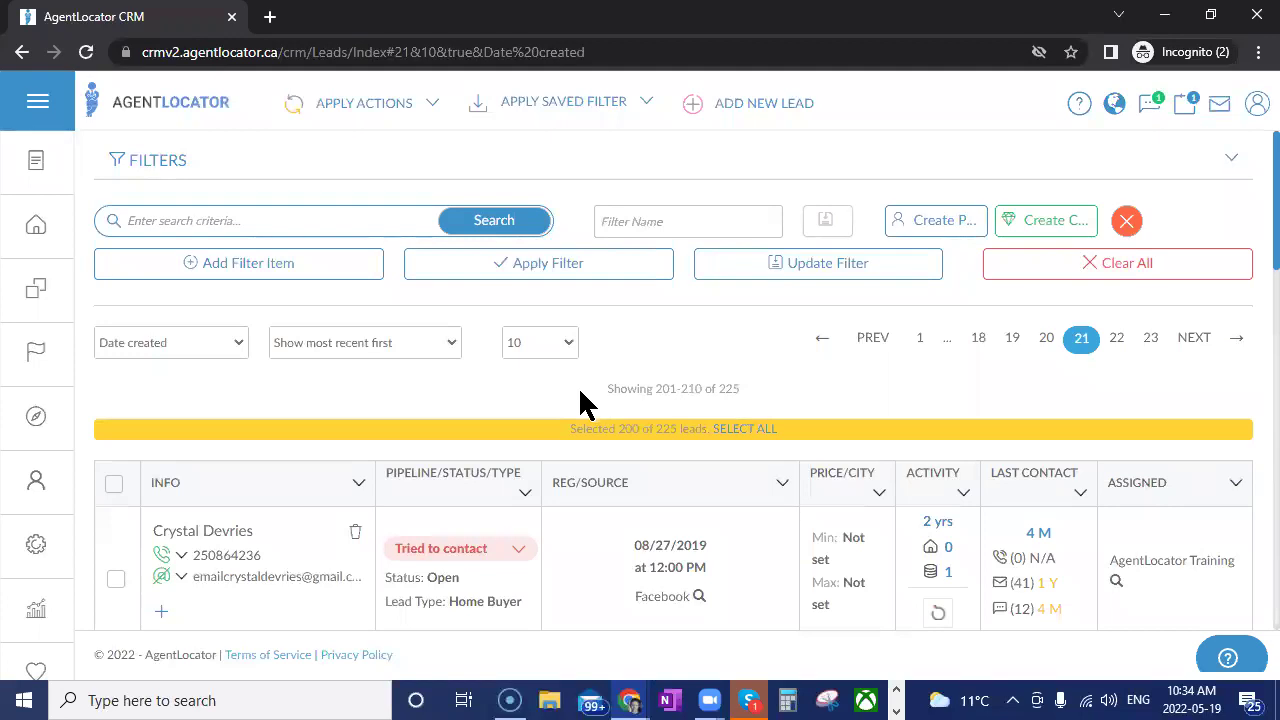
pyautogui.click(210, 342)
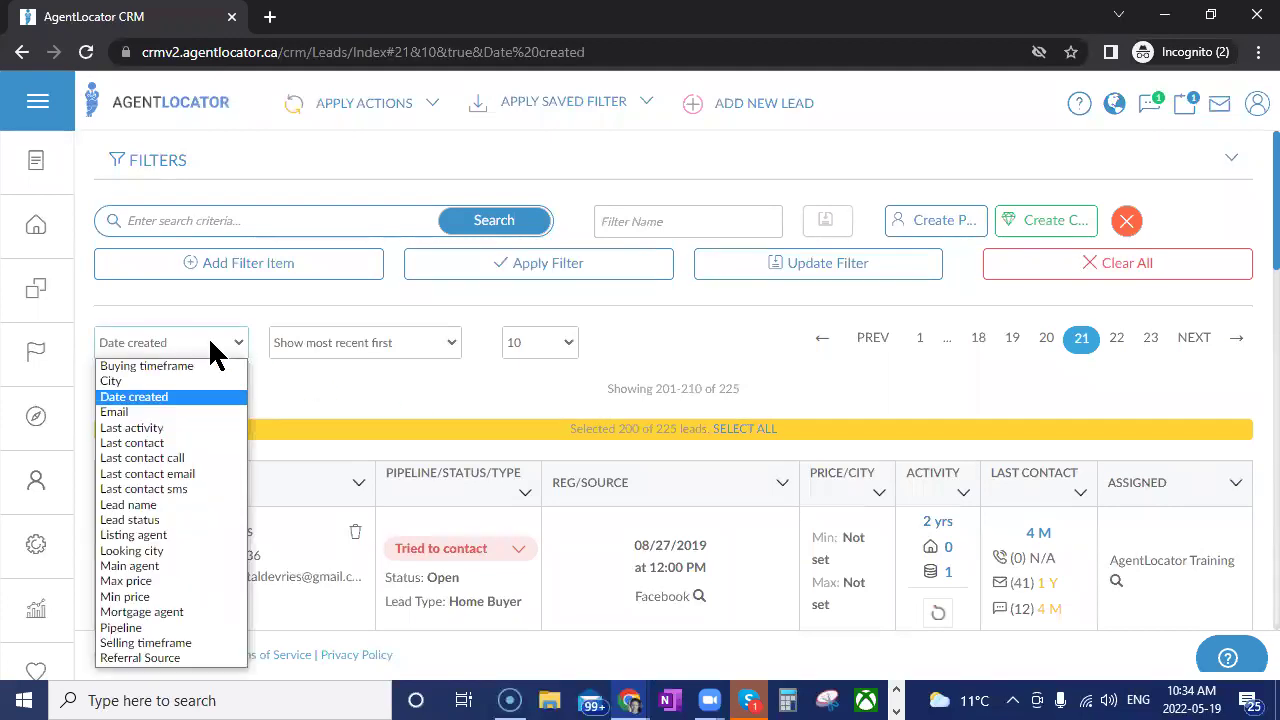
pyautogui.click(160, 427)
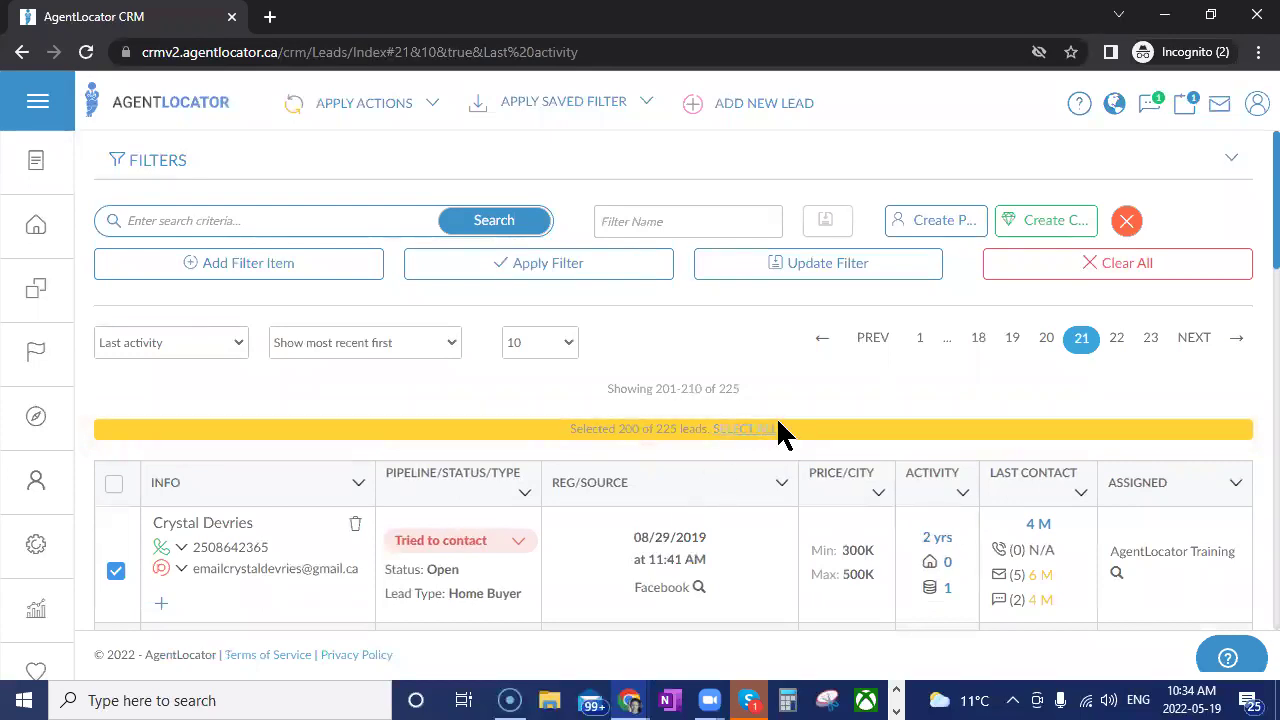
pyautogui.click(920, 337)
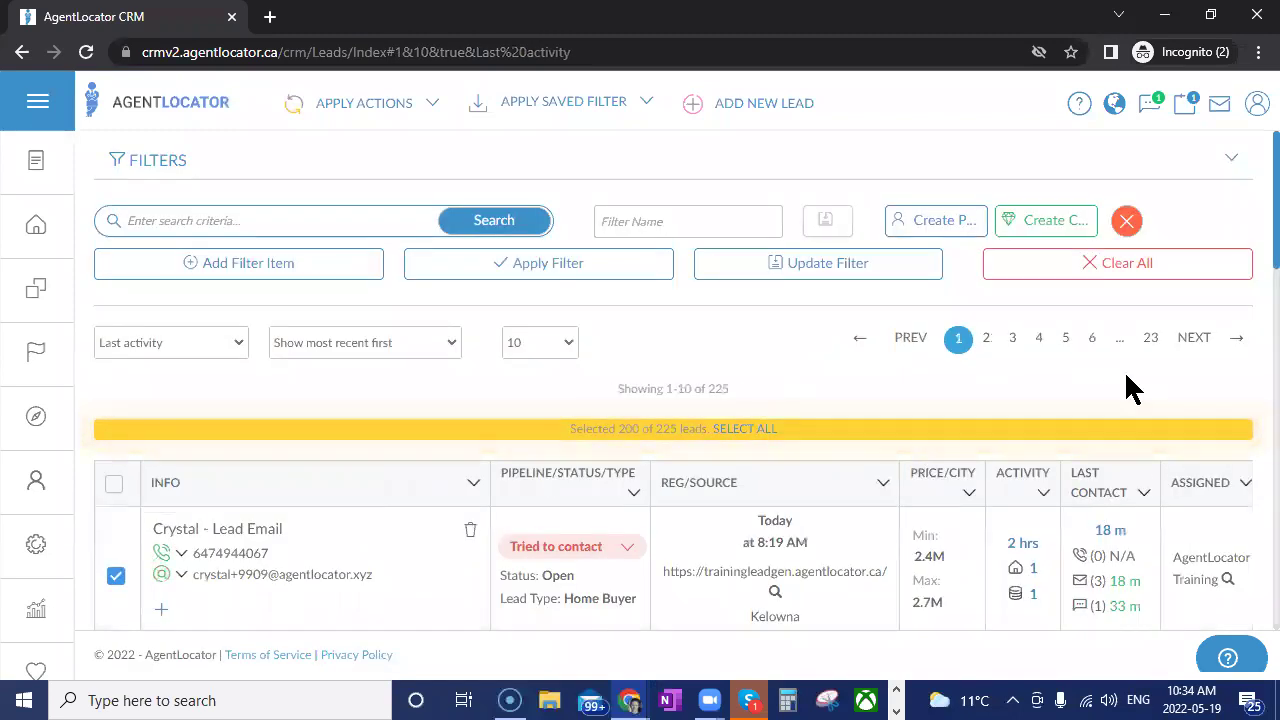
# Examine the activity and last contact details of the leads on page 1.
pyautogui.scroll(-2, 850, 555)
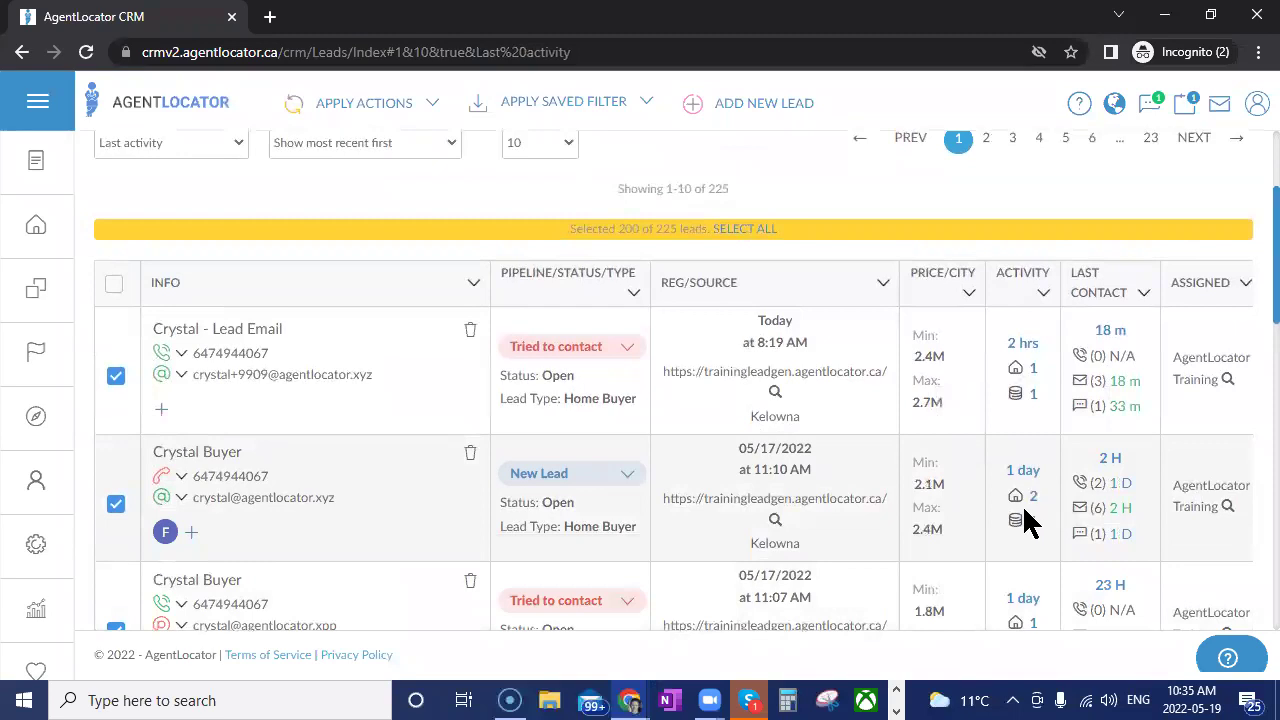
pyautogui.scroll(-4, 1023, 523)
pyautogui.scroll(-3, 1023, 520)
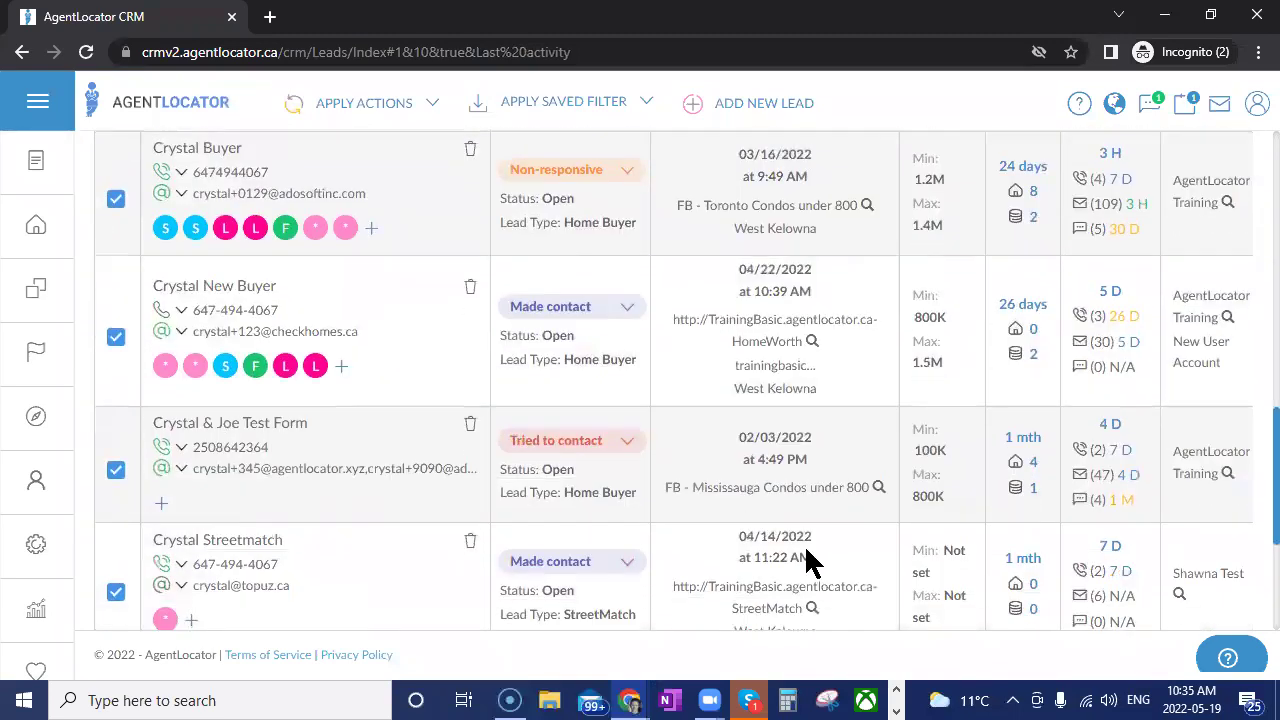
pyautogui.scroll(8, 806, 544)
pyautogui.scroll(1, 808, 497)
pyautogui.scroll(-5, 808, 497)
pyautogui.scroll(-3, 810, 498)
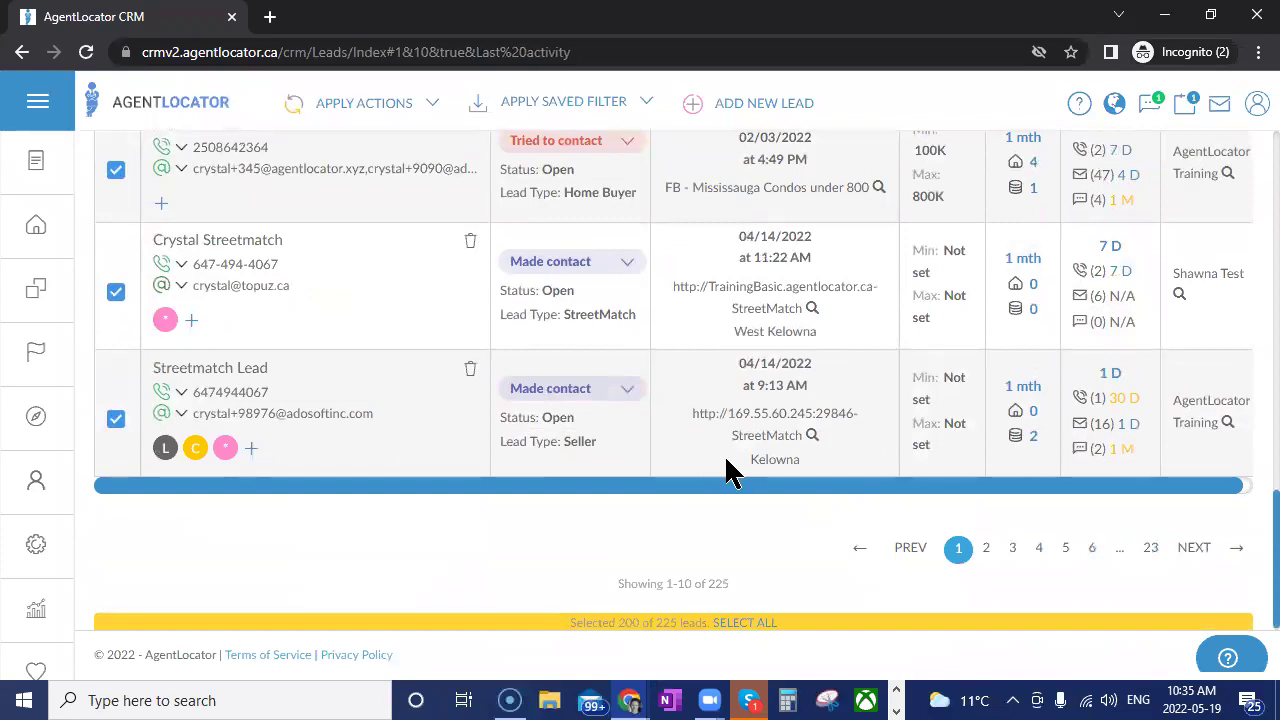
pyautogui.scroll(1, 730, 472)
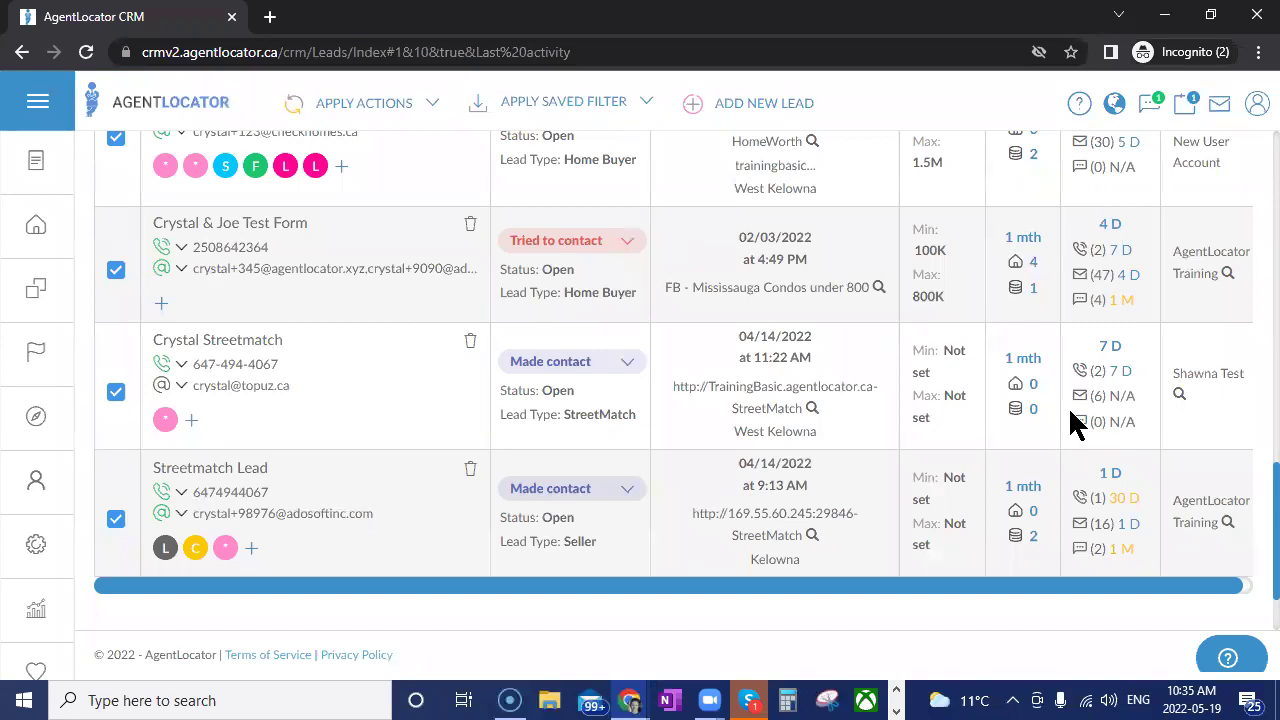
pyautogui.scroll(5, 918, 410)
pyautogui.scroll(5, 898, 398)
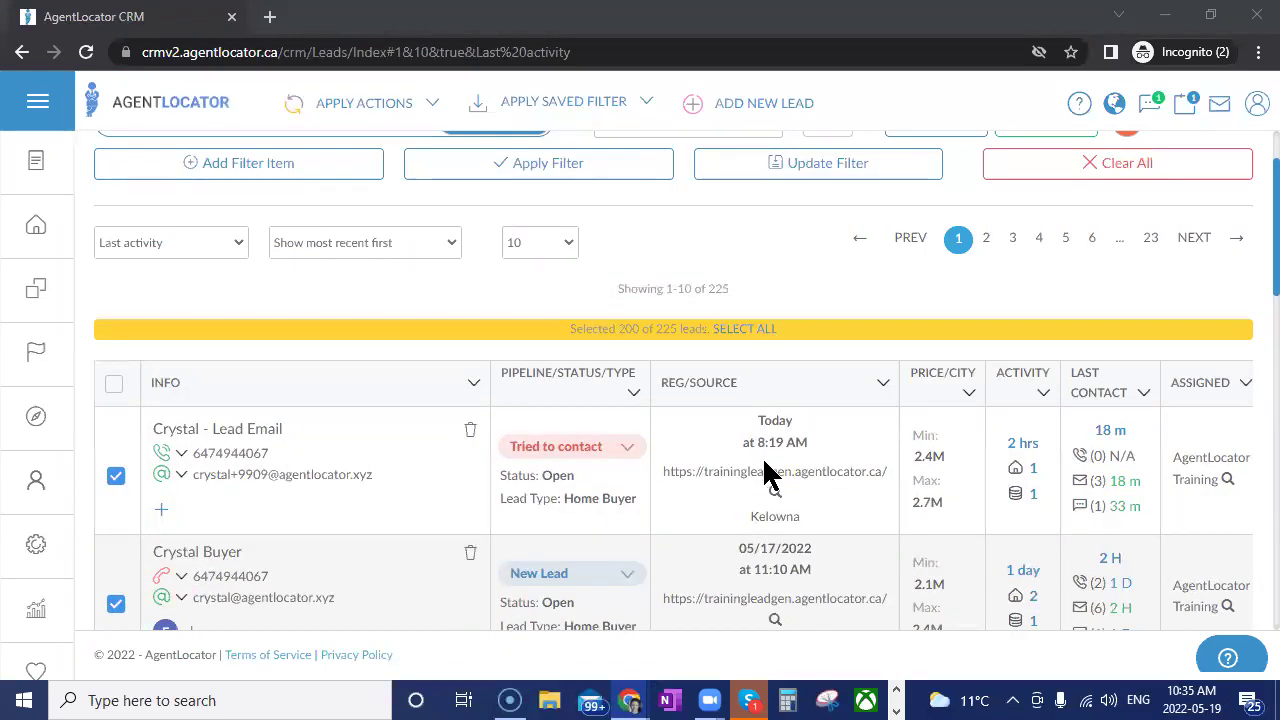
# Set the leads list's order to show the most recent last.
pyautogui.click(840, 293)
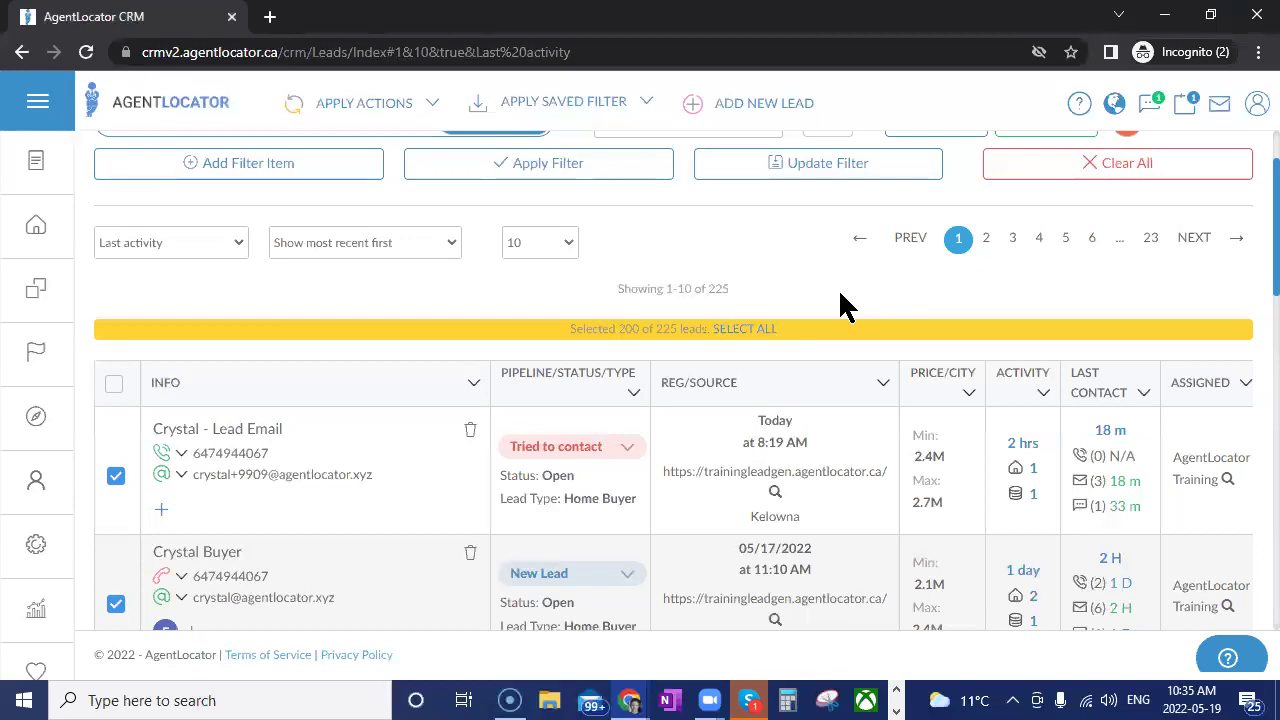
pyautogui.click(432, 248)
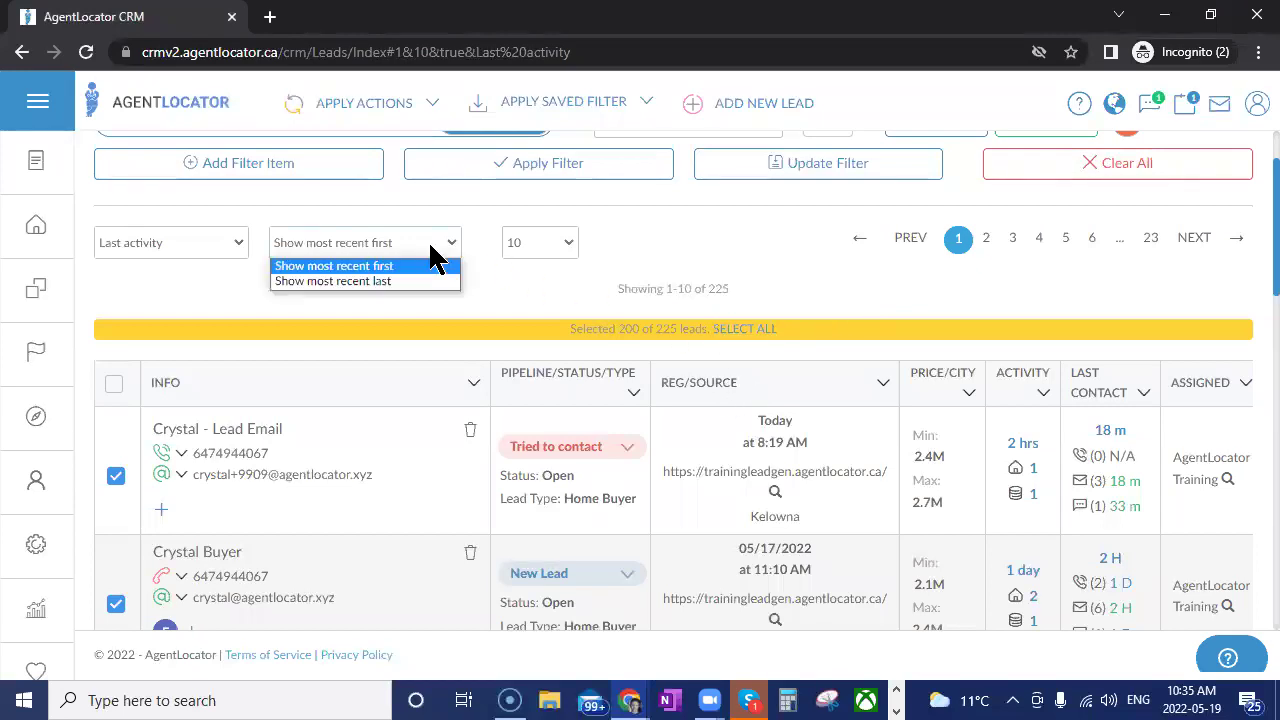
pyautogui.click(404, 280)
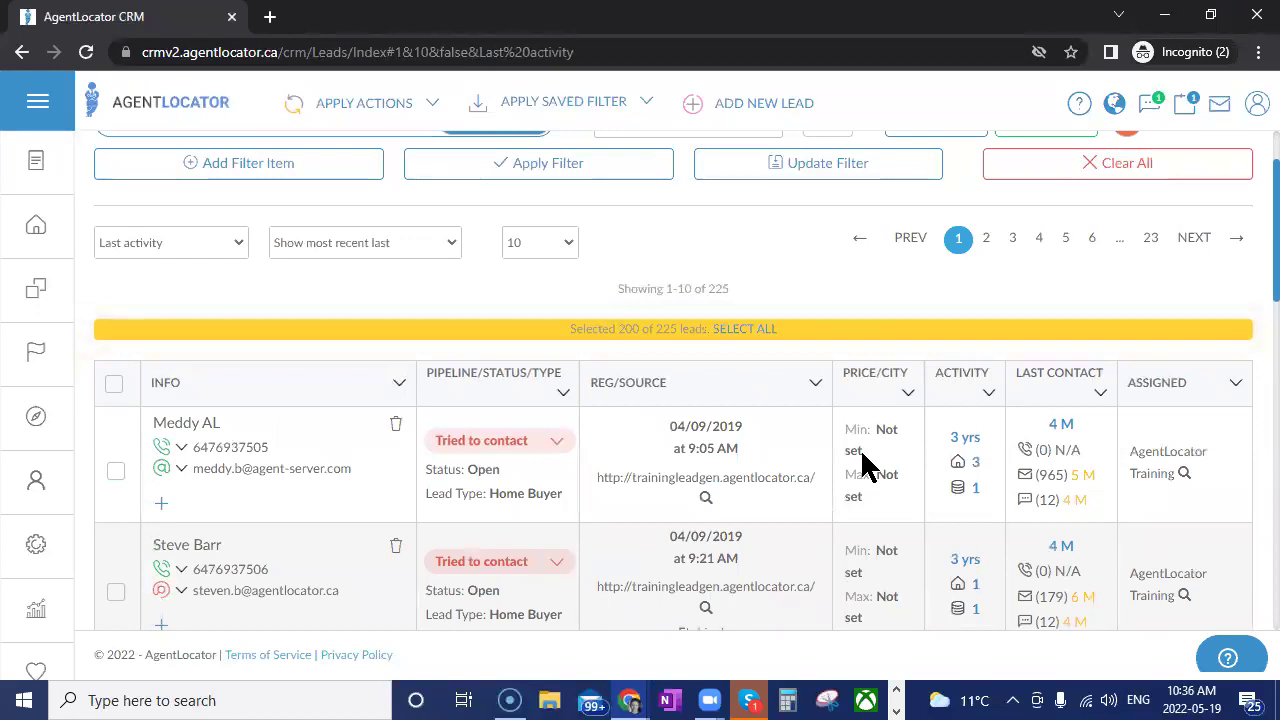
# Filter the leads by Pipeline is Not Set, New Lead, Tried to contact or Non-responsive, and apply the filter.
pyautogui.scroll(1, 820, 283)
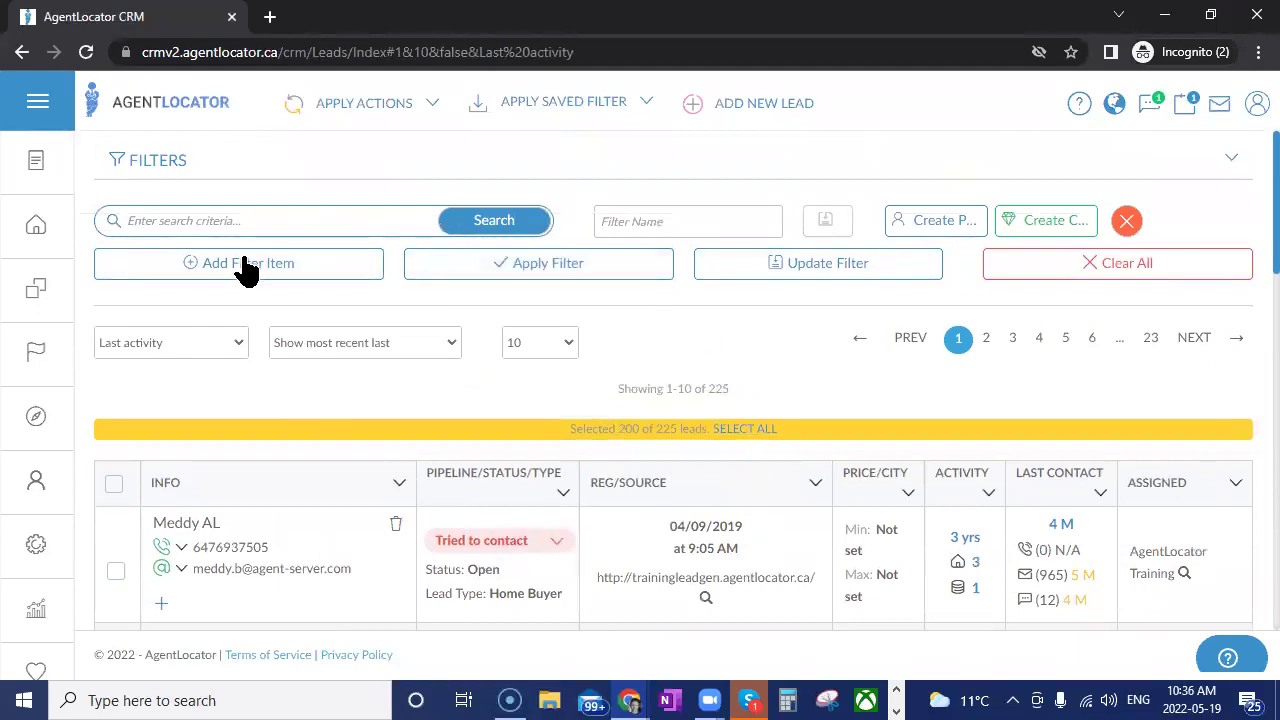
pyautogui.click(270, 268)
pyautogui.click(271, 270)
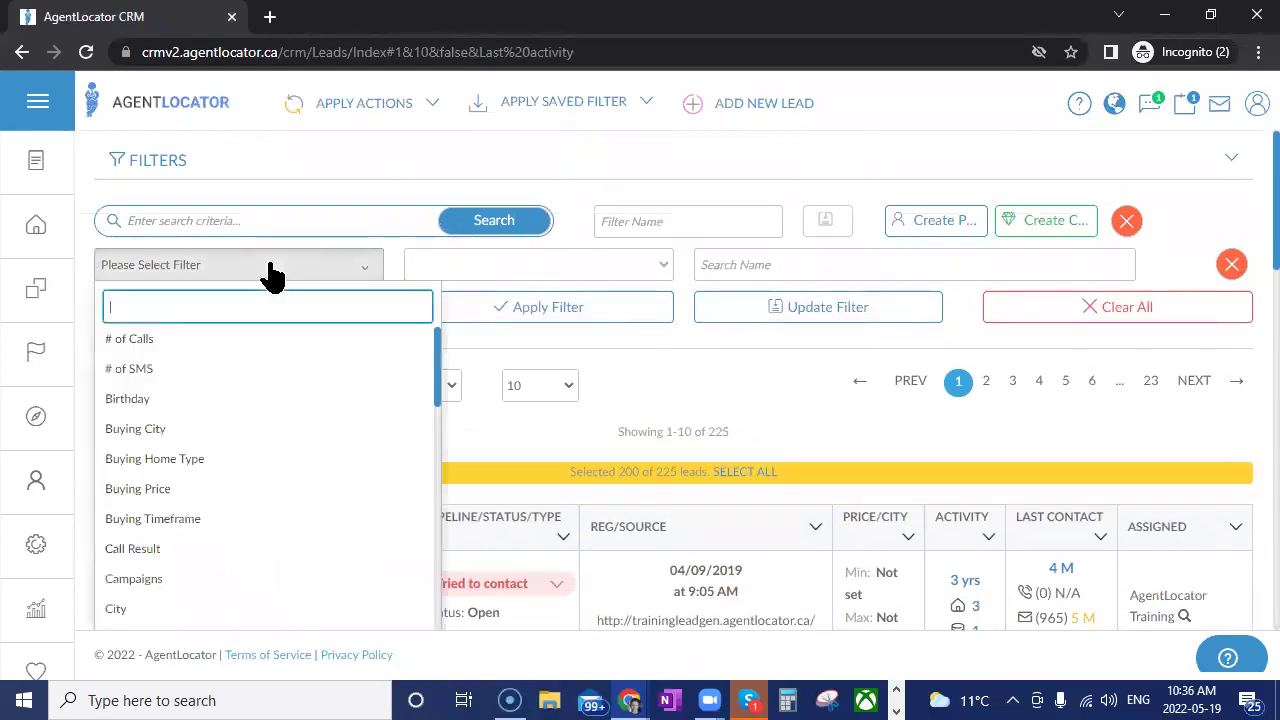
pyautogui.write('pip')
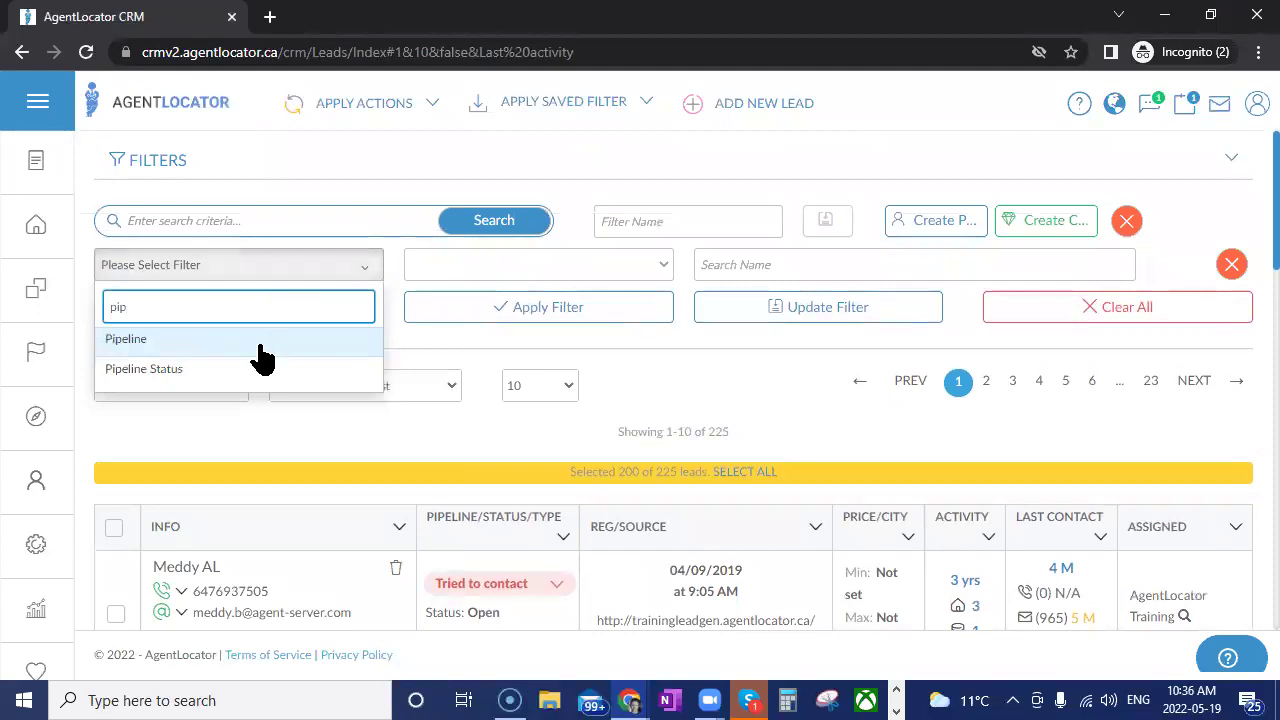
pyautogui.click(376, 339)
pyautogui.click(790, 268)
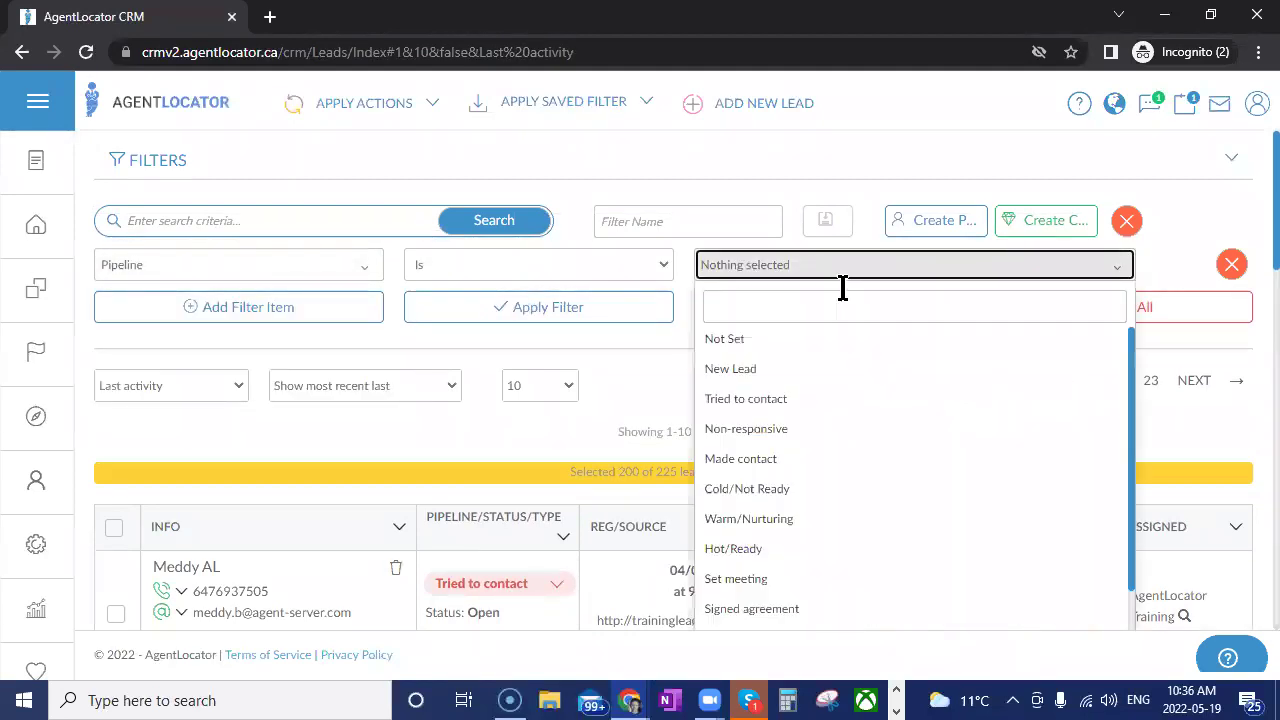
pyautogui.click(782, 345)
pyautogui.click(752, 368)
pyautogui.click(753, 397)
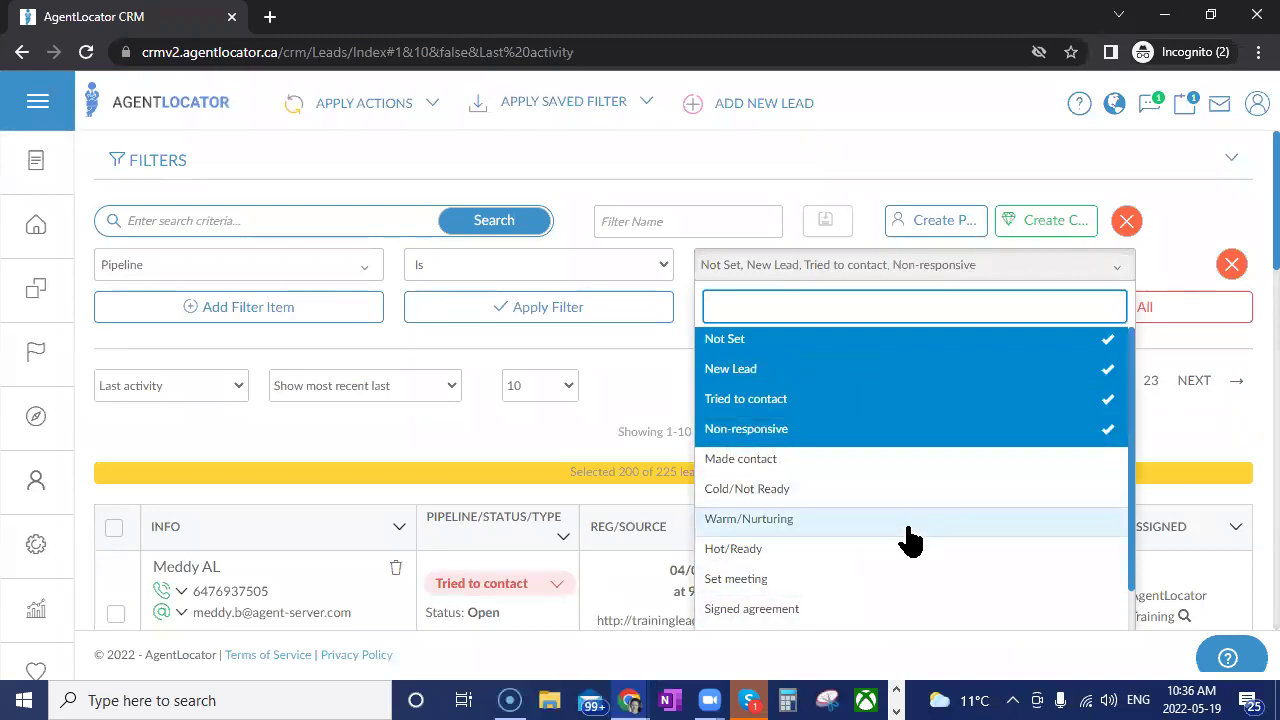
pyautogui.click(620, 305)
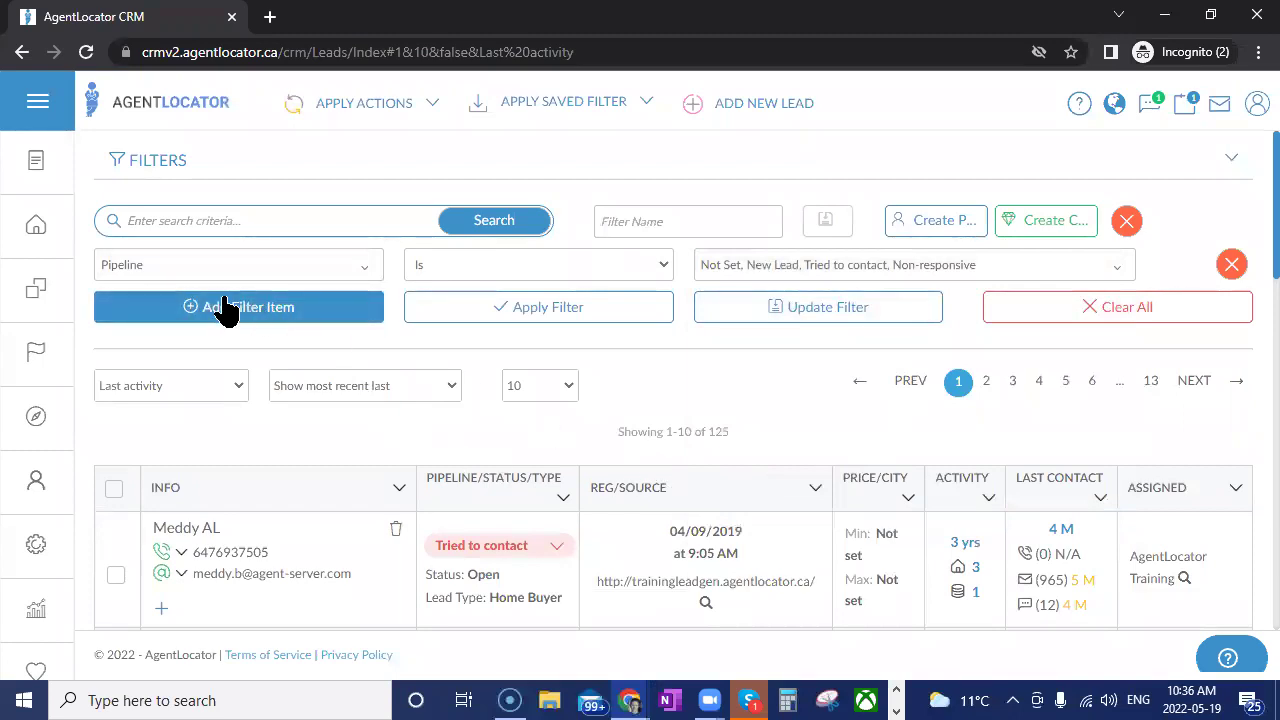
# Add a Last Activity filter for all leads within the last 90 days and apply it.
pyautogui.click(194, 318)
pyautogui.click(250, 310)
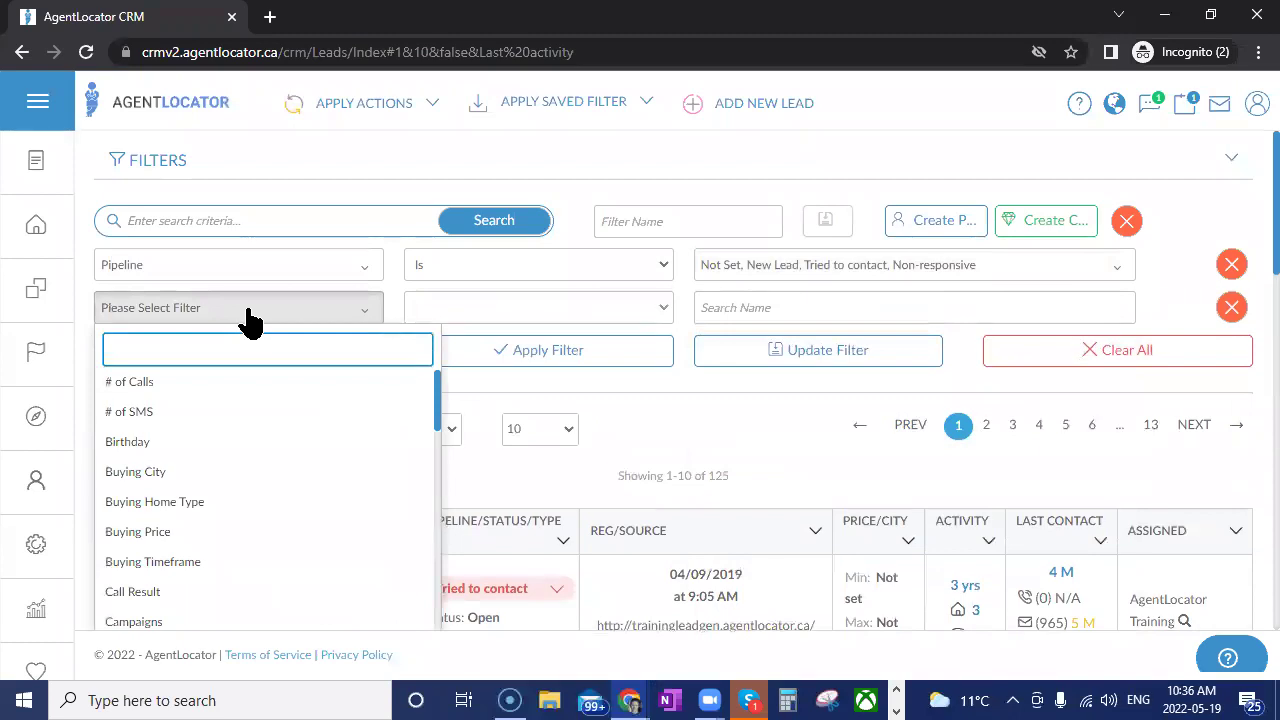
pyautogui.write('Last')
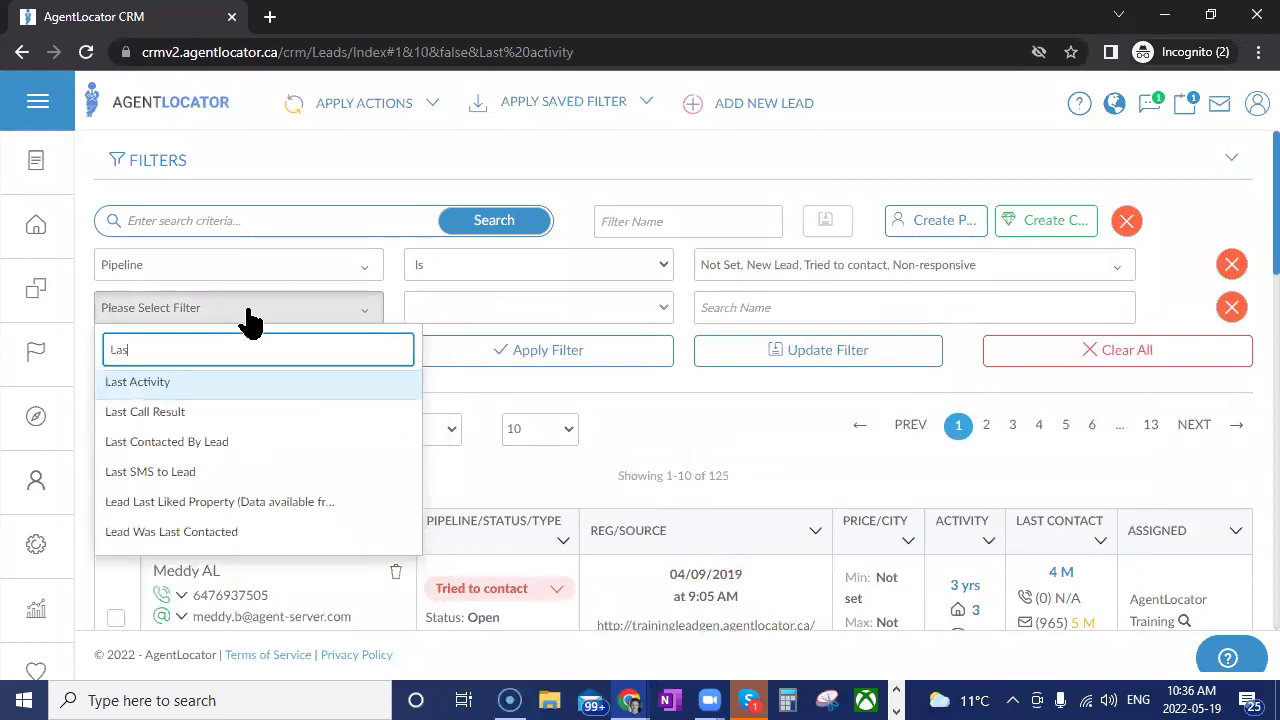
pyautogui.click(147, 385)
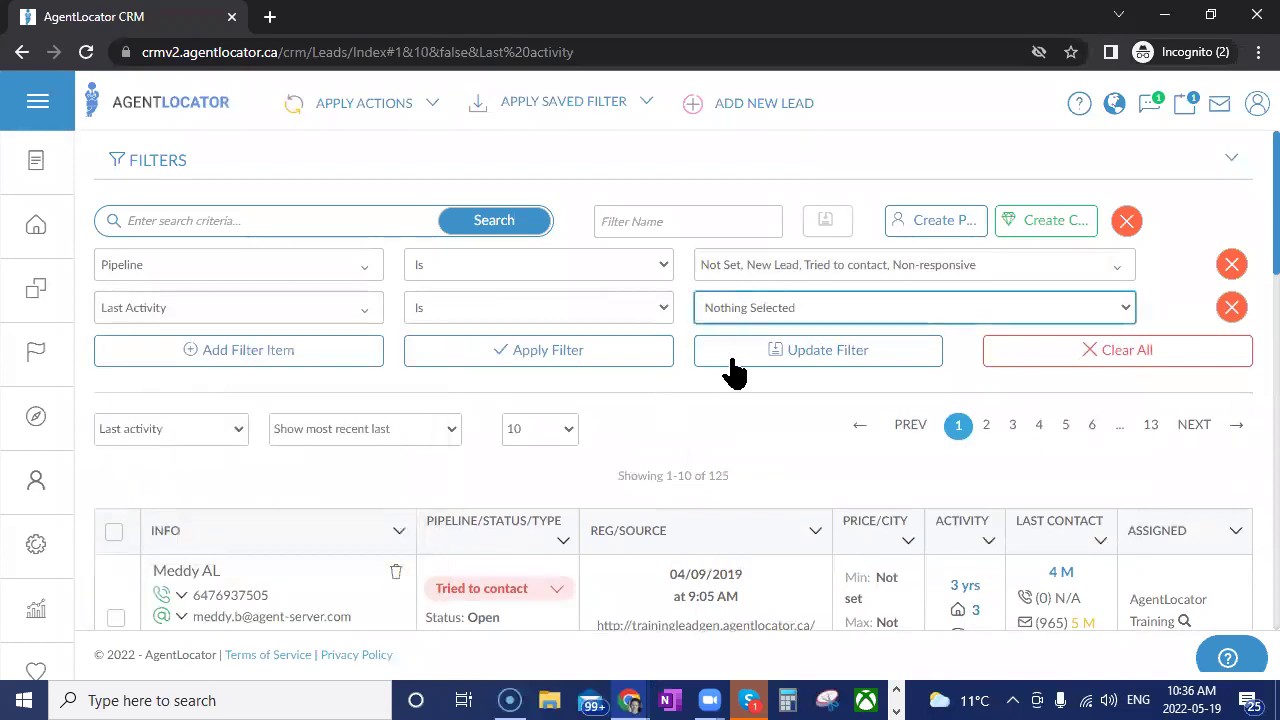
pyautogui.click(775, 307)
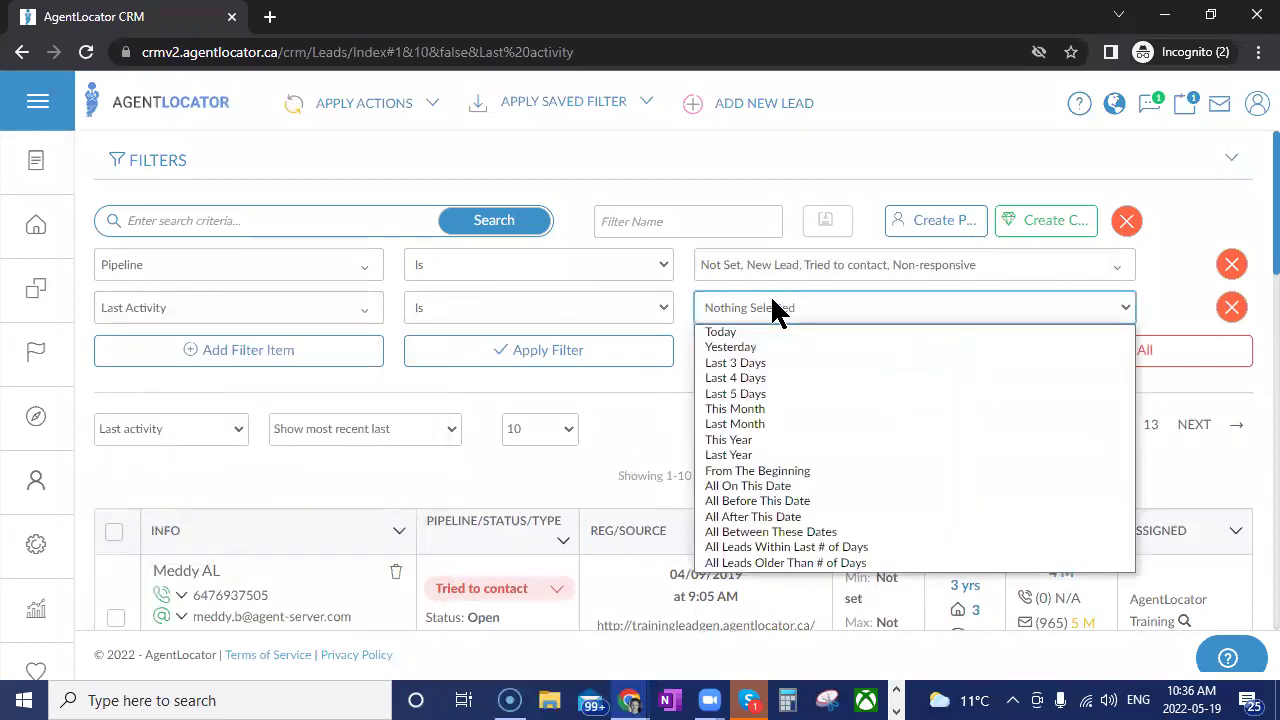
pyautogui.click(780, 546)
pyautogui.write('90')
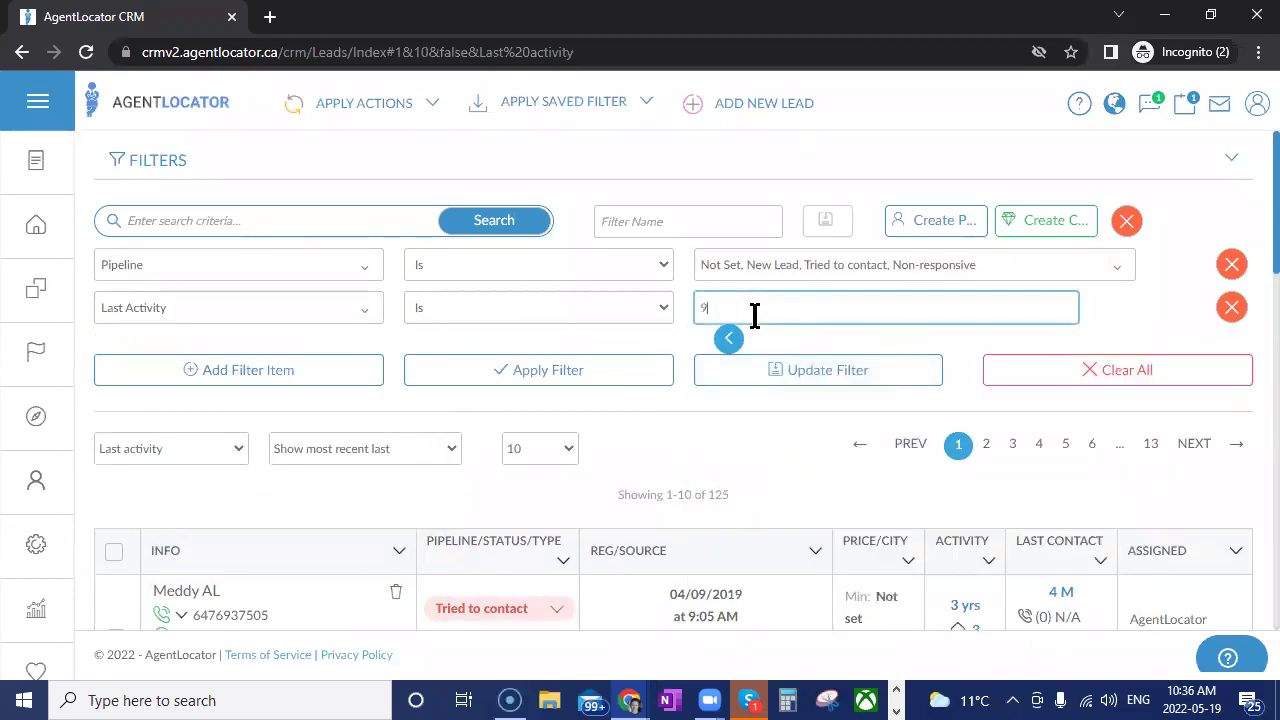
pyautogui.click(632, 370)
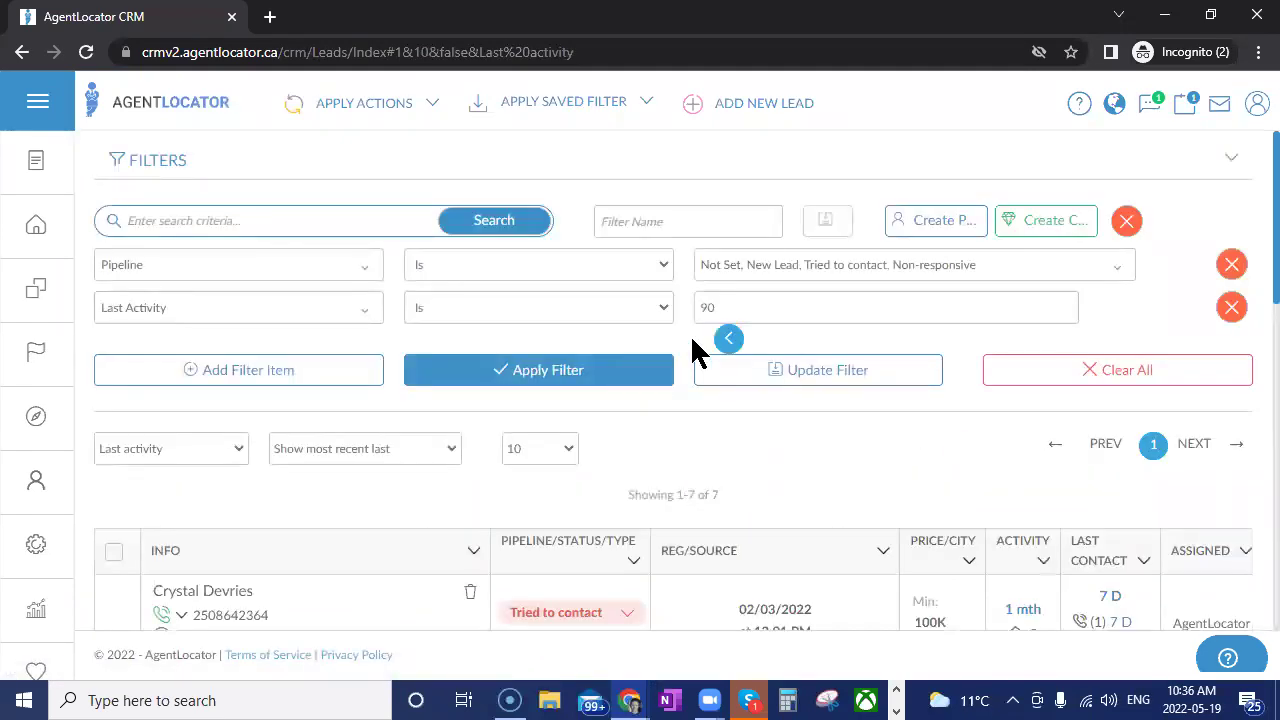
pyautogui.scroll(-3, 938, 470)
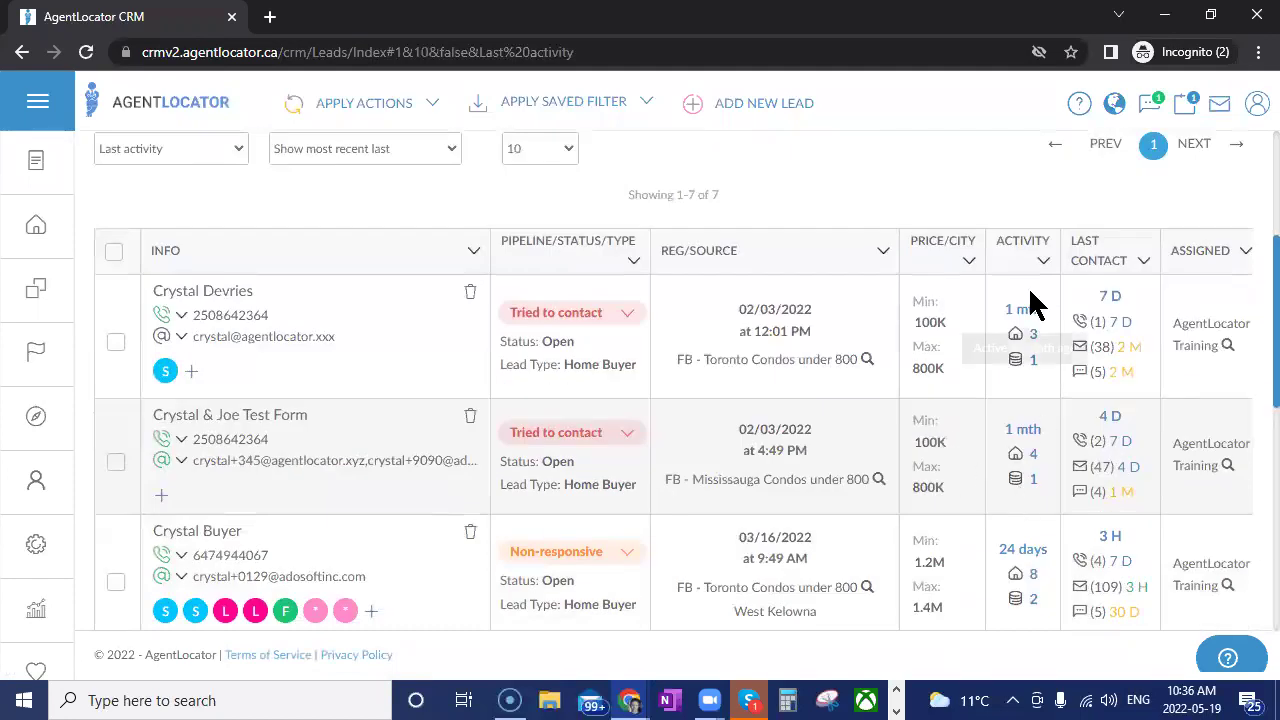
pyautogui.moveTo(1028, 576)
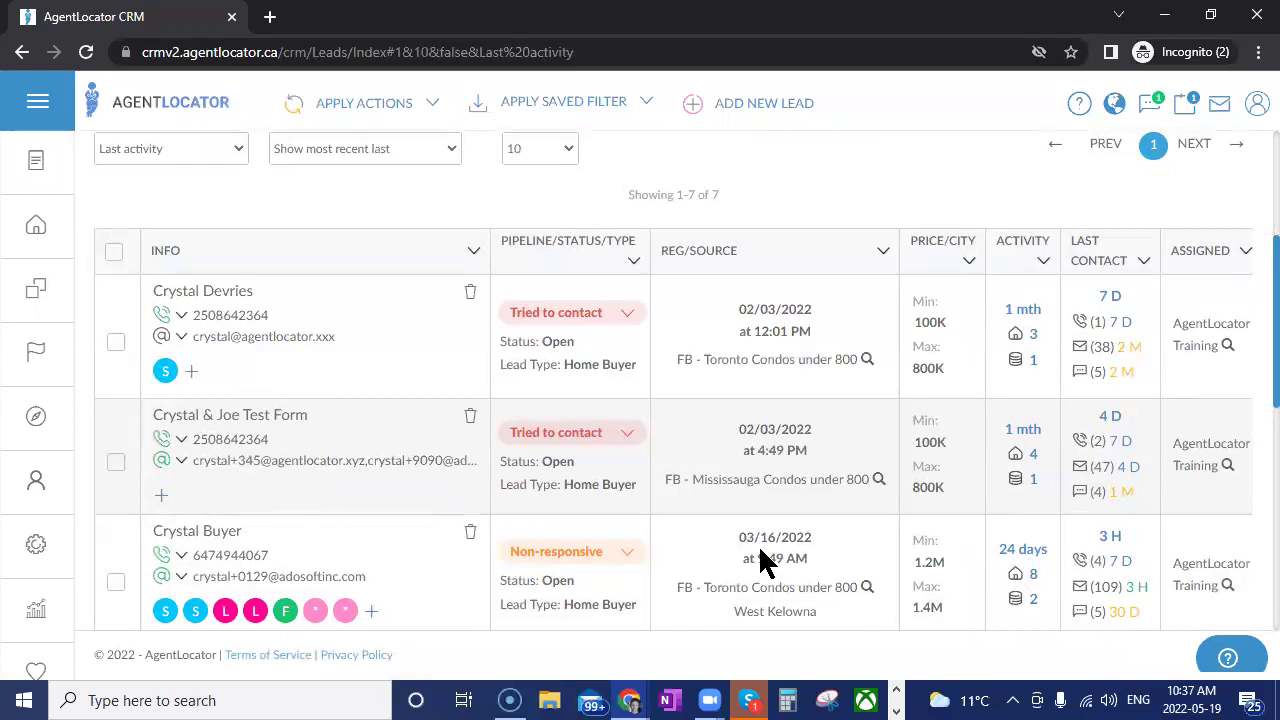
# Start a new e-mail template in the e-mail settings and insert the [downloadLeadAppLink] shortcode into its body.
pyautogui.scroll(3, 760, 562)
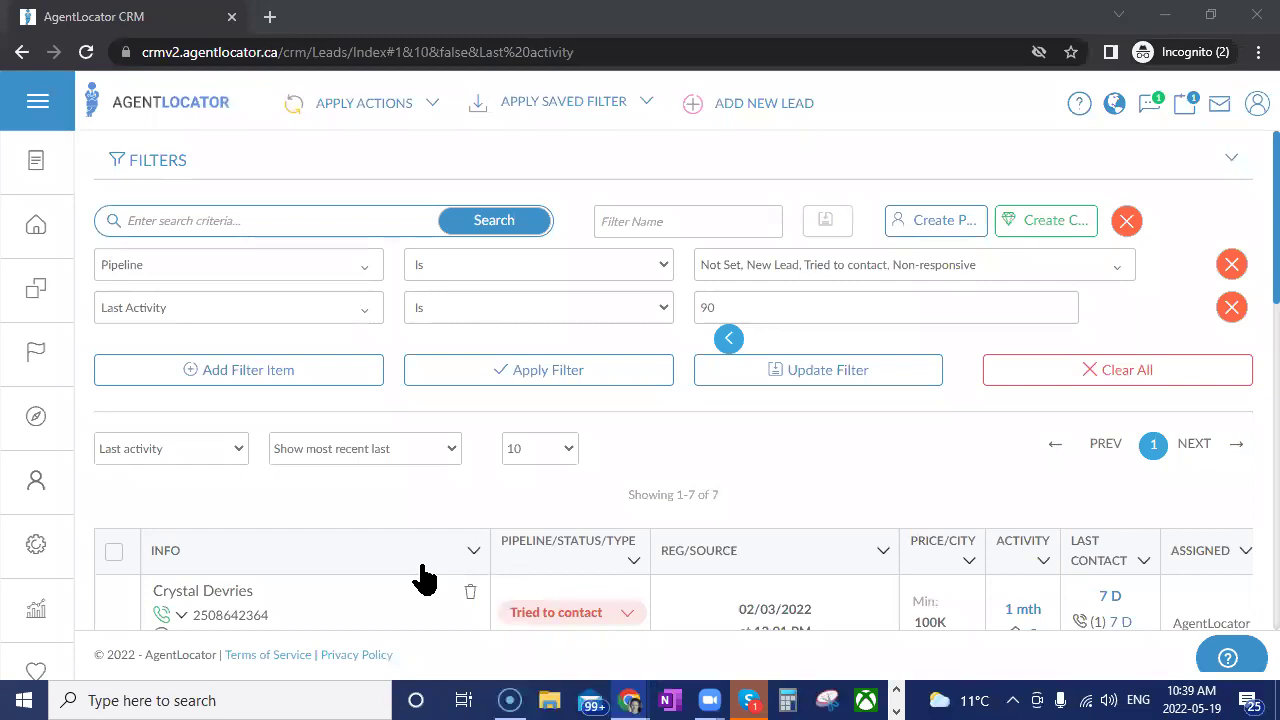
pyautogui.click(38, 545)
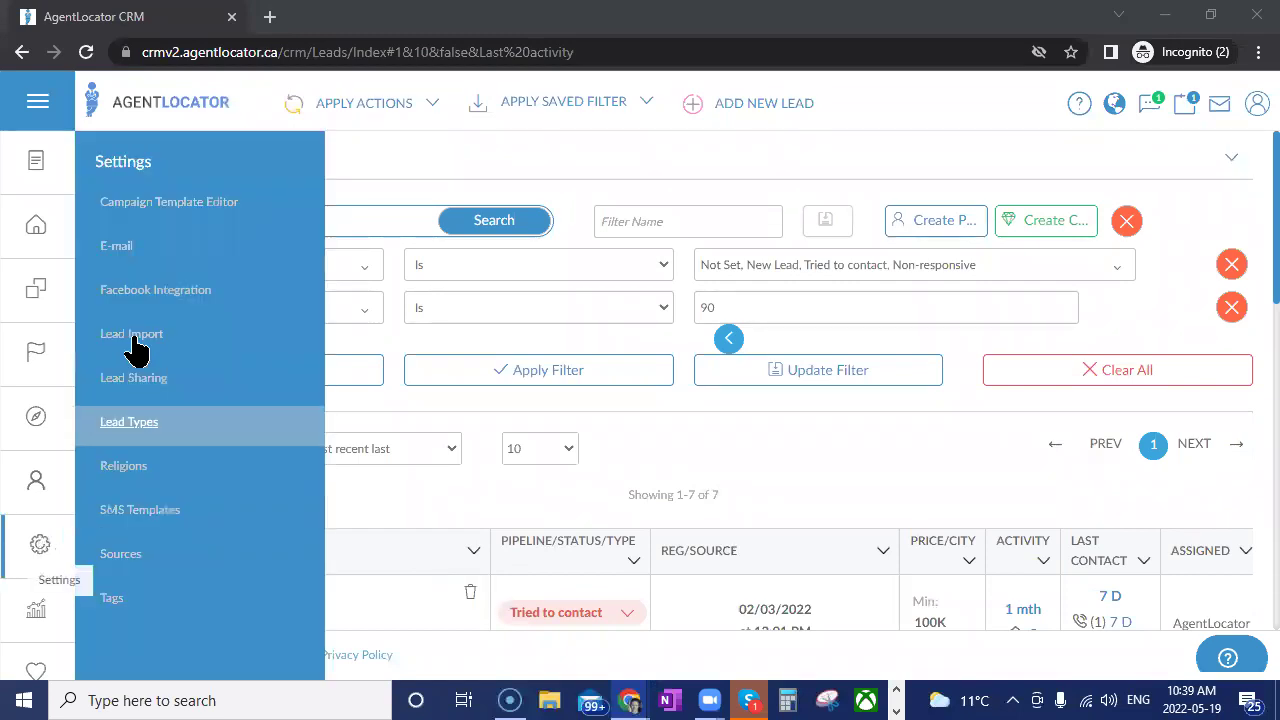
pyautogui.click(117, 248)
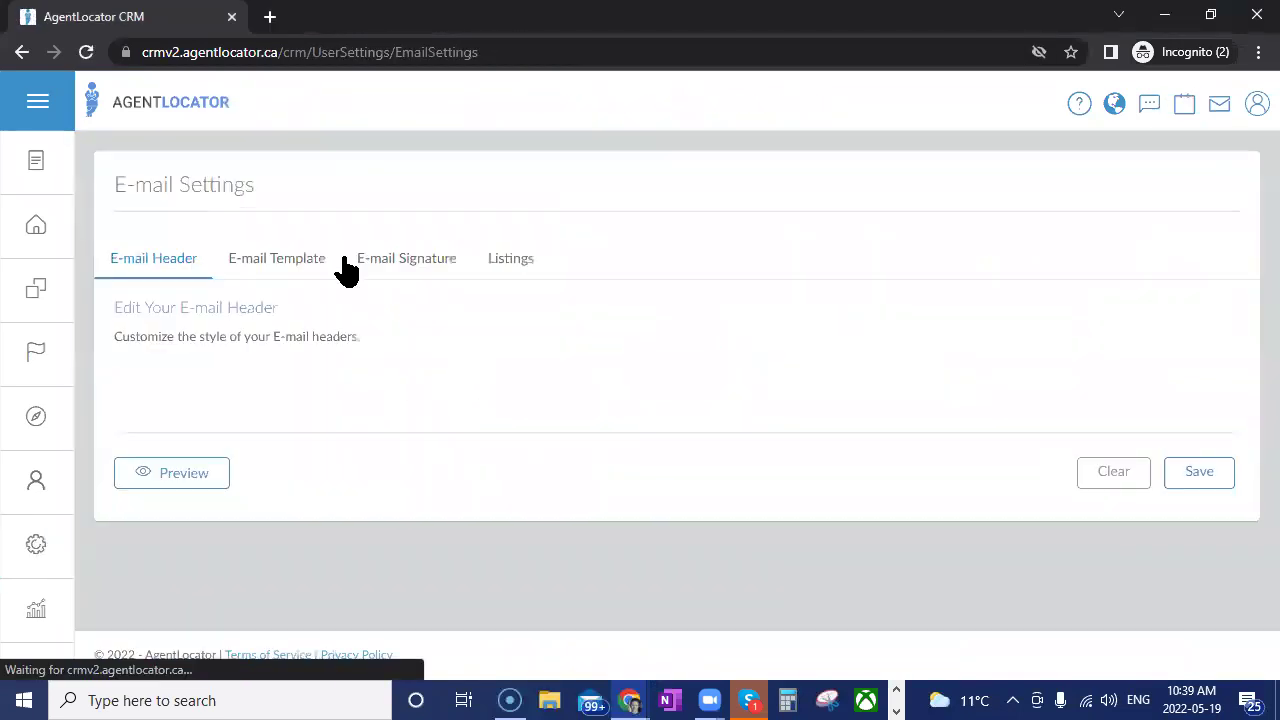
pyautogui.click(288, 270)
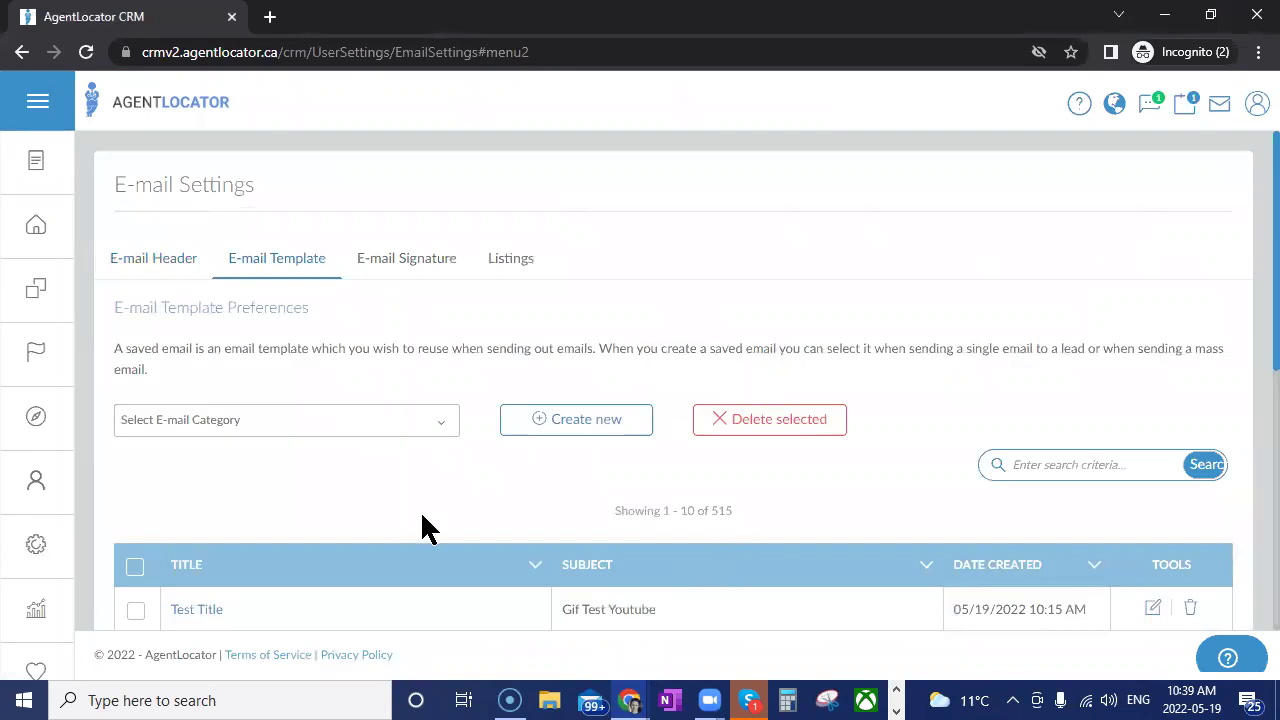
pyautogui.click(585, 428)
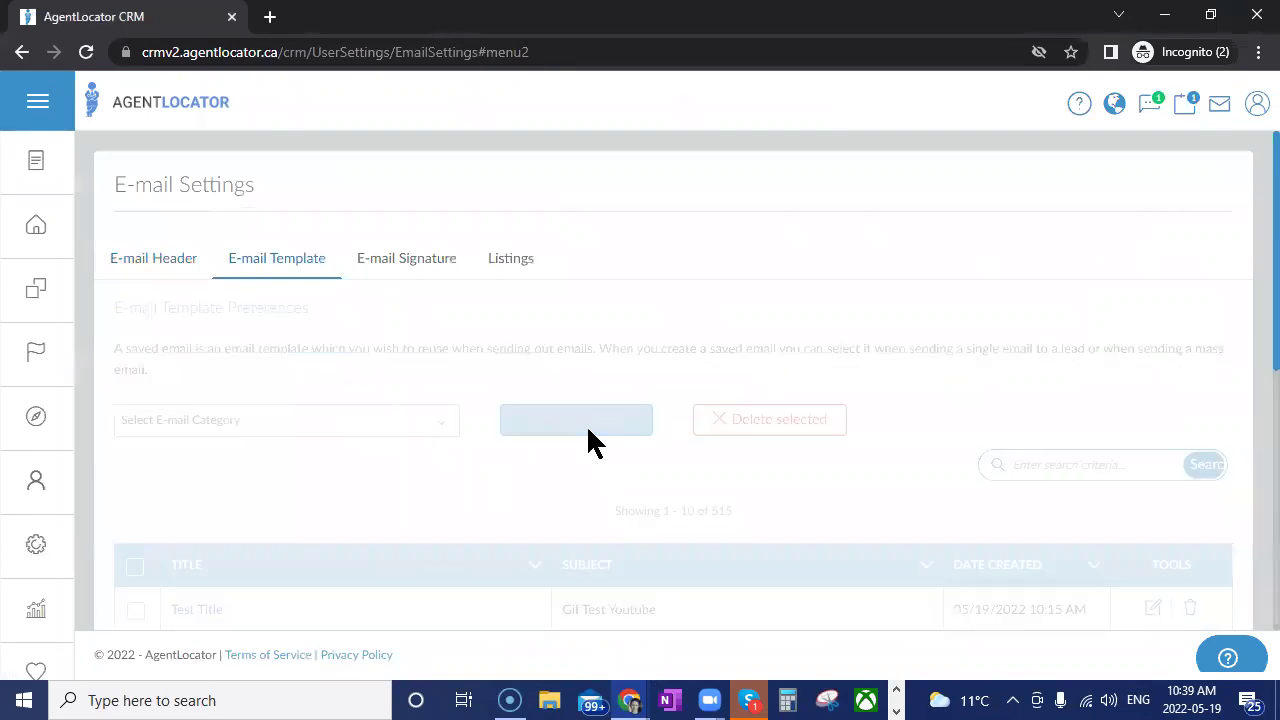
pyautogui.scroll(-5, 880, 510)
pyautogui.click(955, 517)
pyautogui.moveTo(943, 177); pyautogui.dragTo(378, 320)
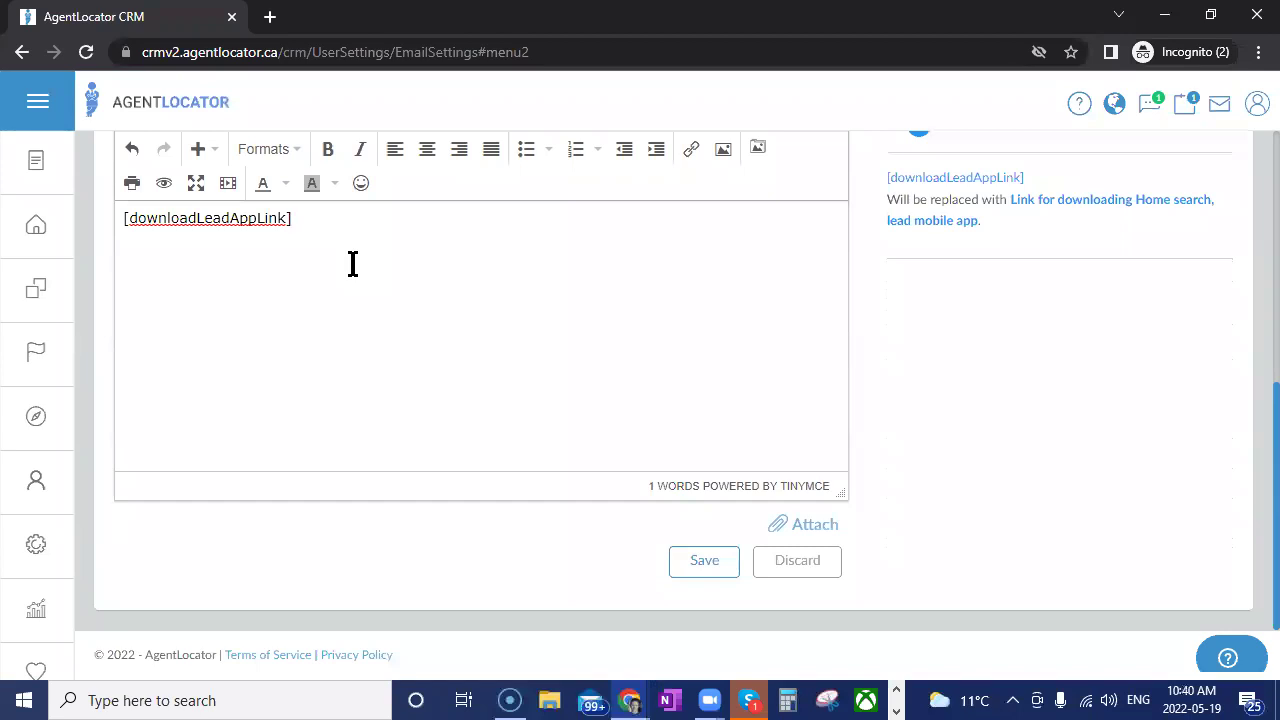
# Open the campaign template editor and look through the existing campaigns.
pyautogui.click(36, 550)
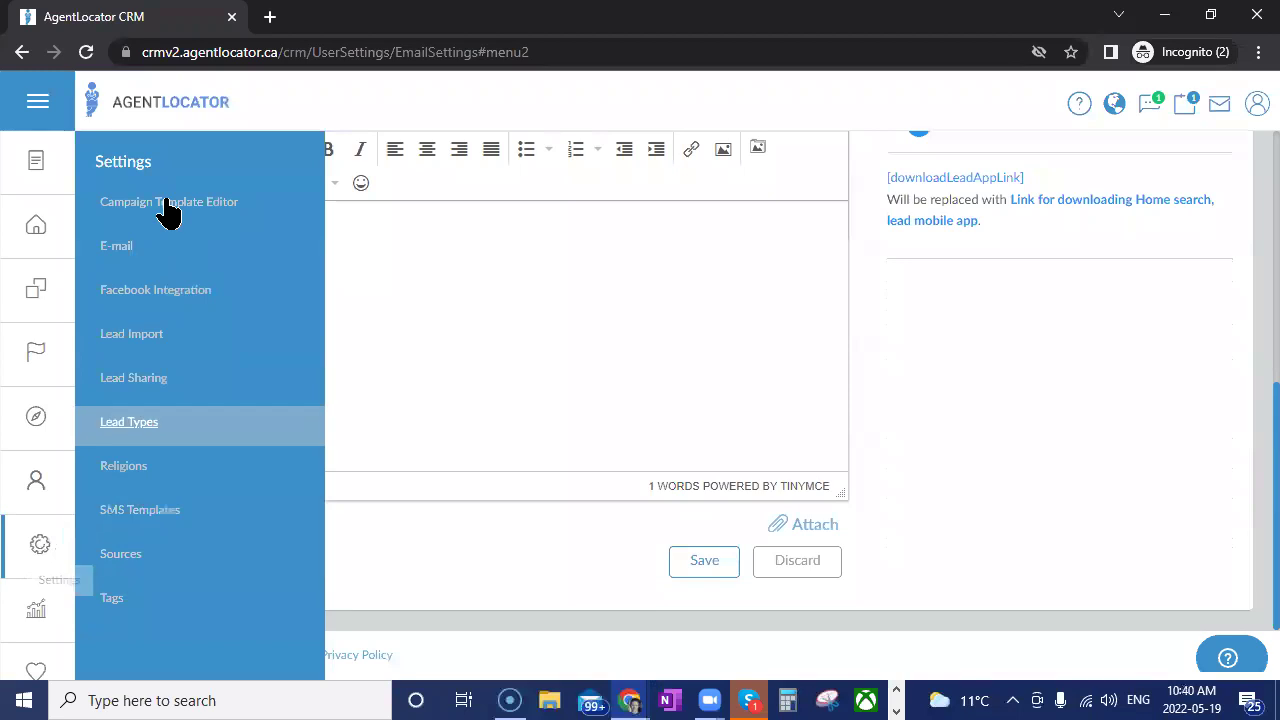
pyautogui.click(216, 204)
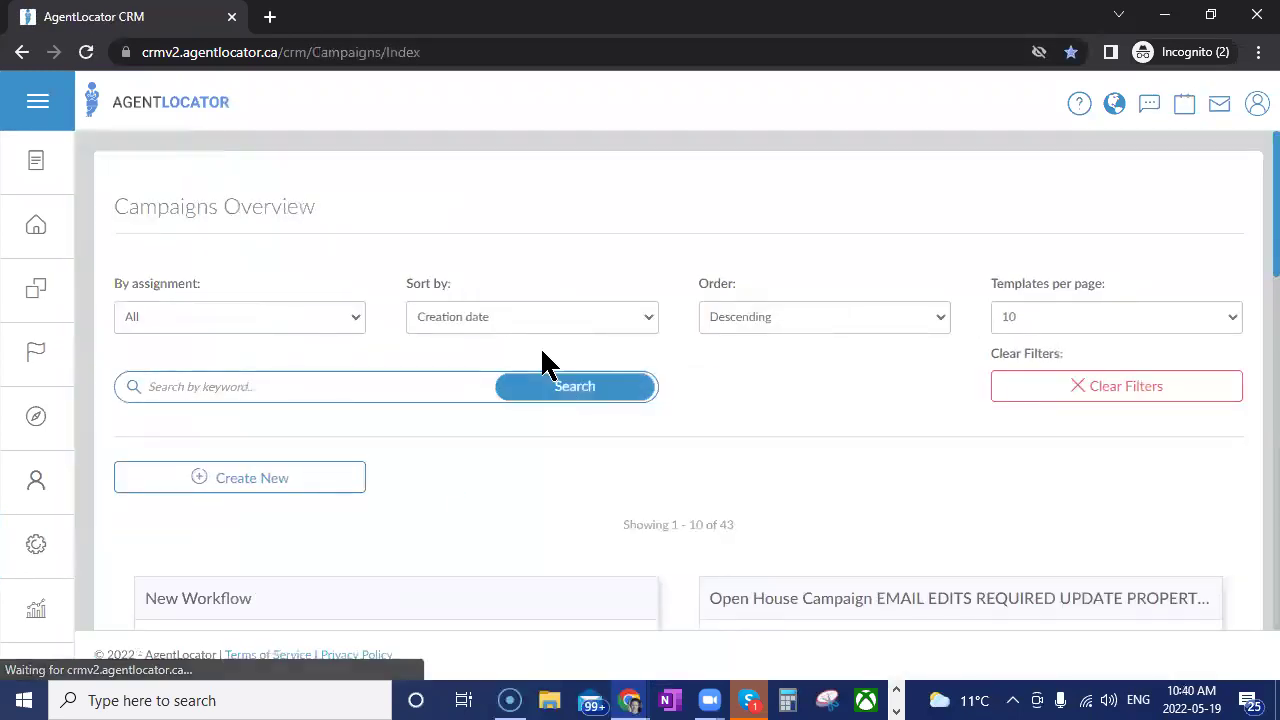
pyautogui.scroll(-4, 903, 443)
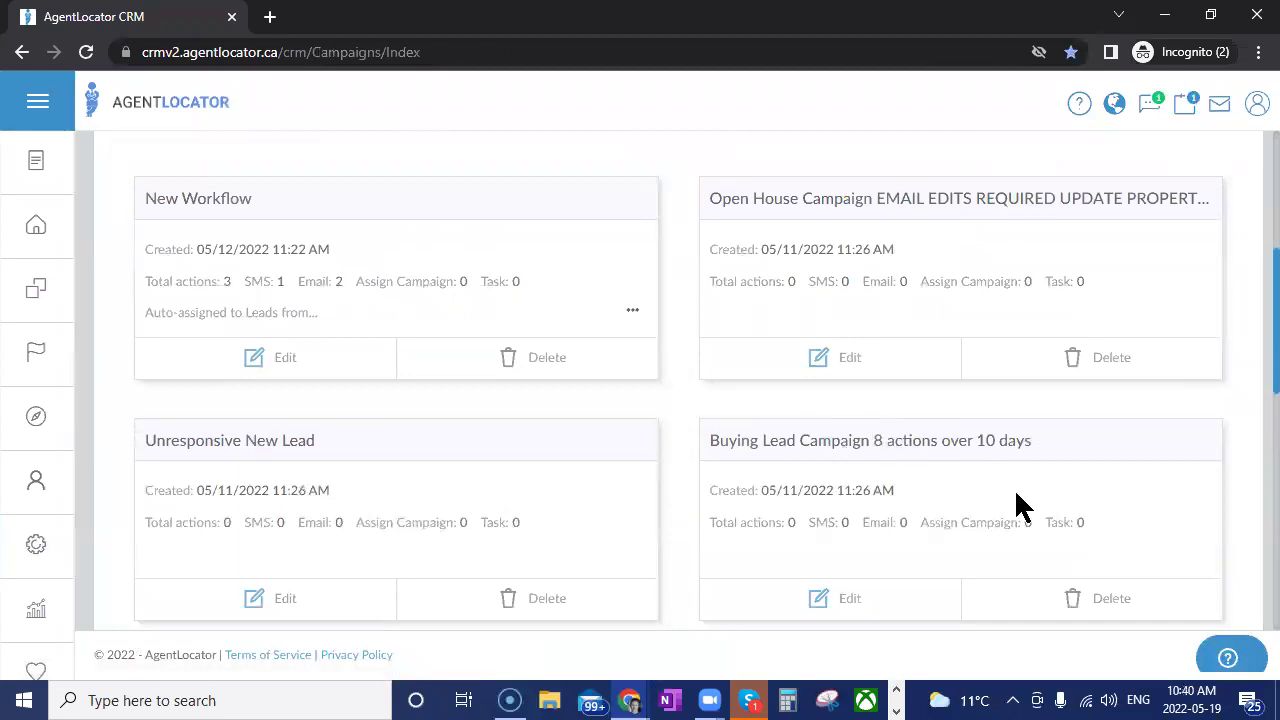
# Open the Homelocator with Solds SHORT campaign from the second page of campaigns and look through its action sequence.
pyautogui.scroll(-4, 1030, 494)
pyautogui.scroll(-3, 1018, 492)
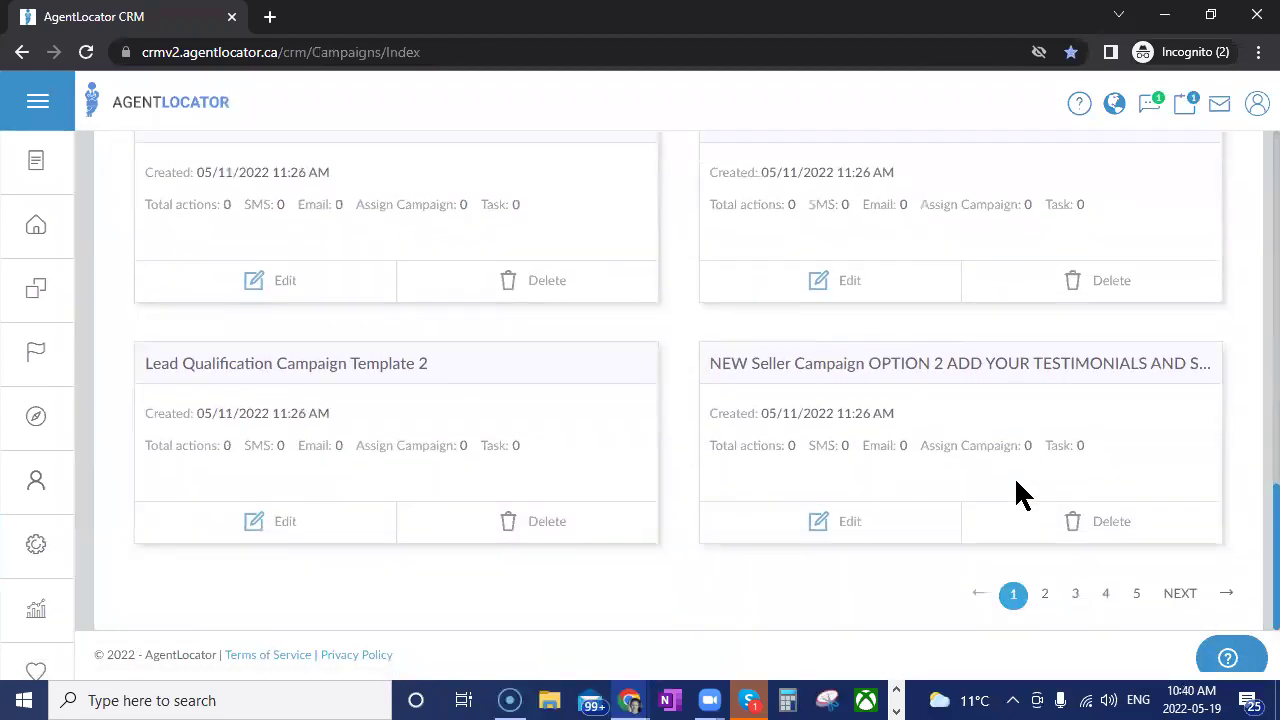
pyautogui.click(1045, 598)
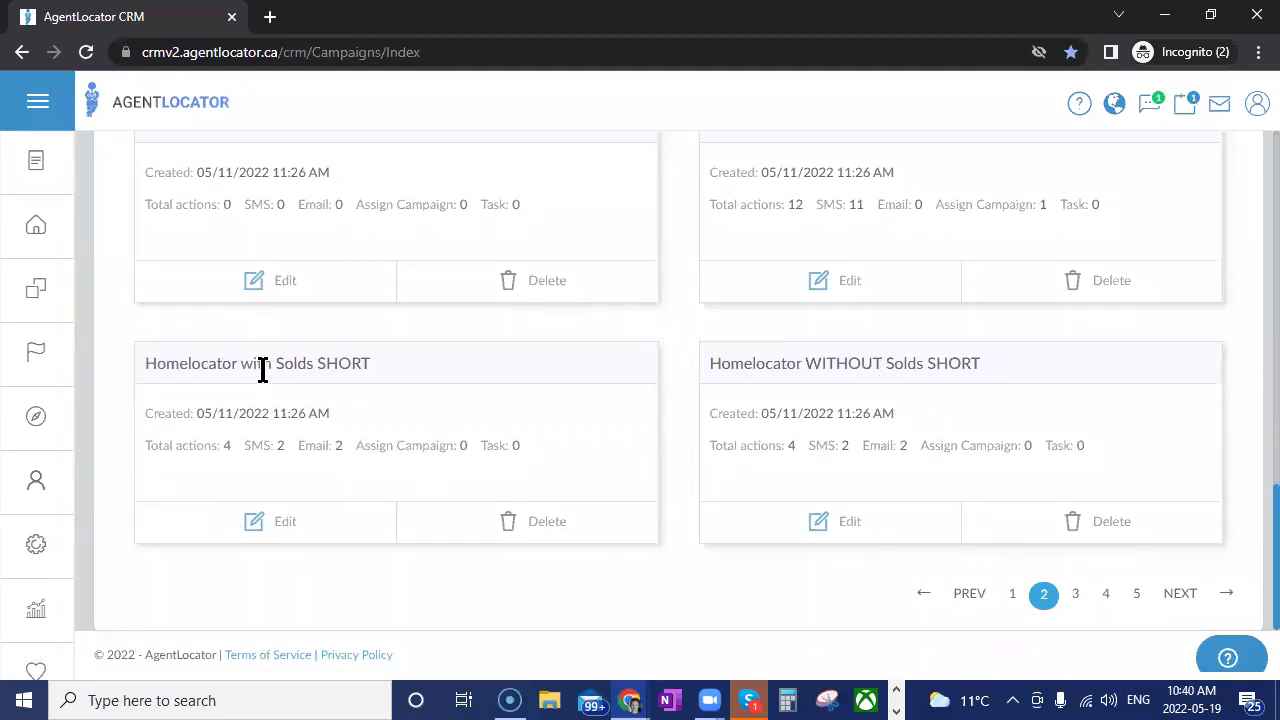
pyautogui.click(283, 528)
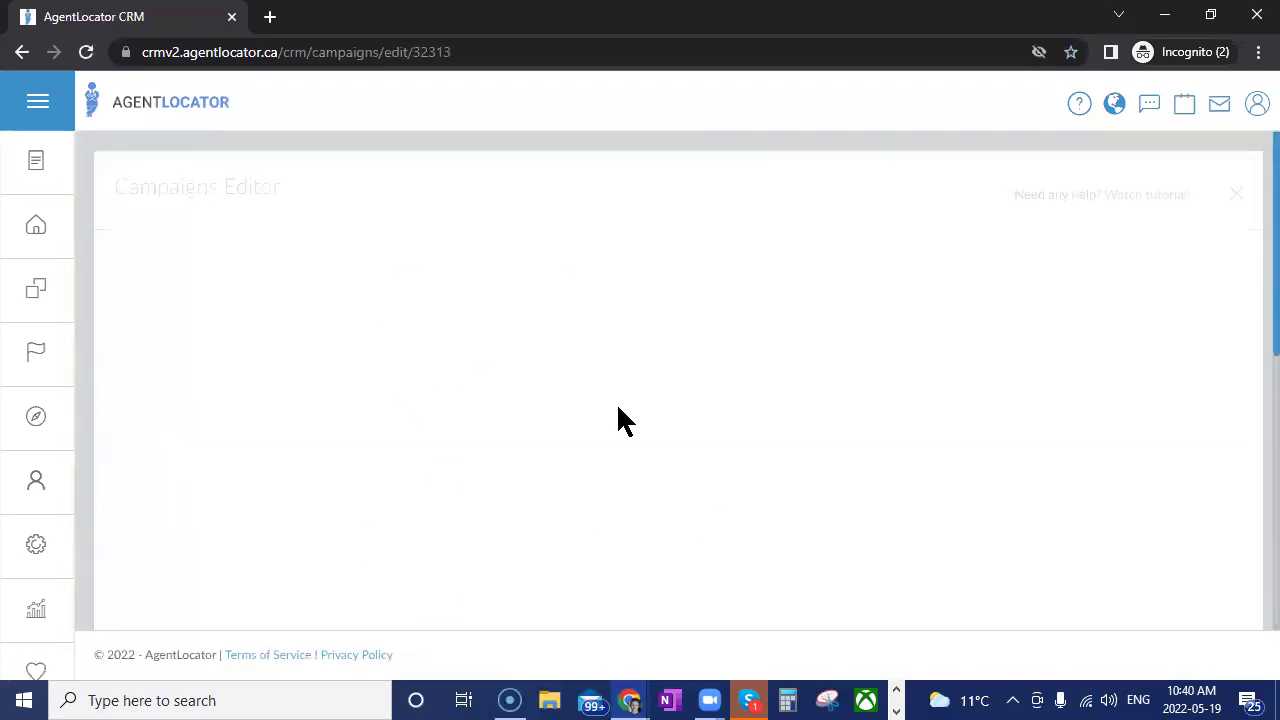
pyautogui.scroll(-3, 668, 420)
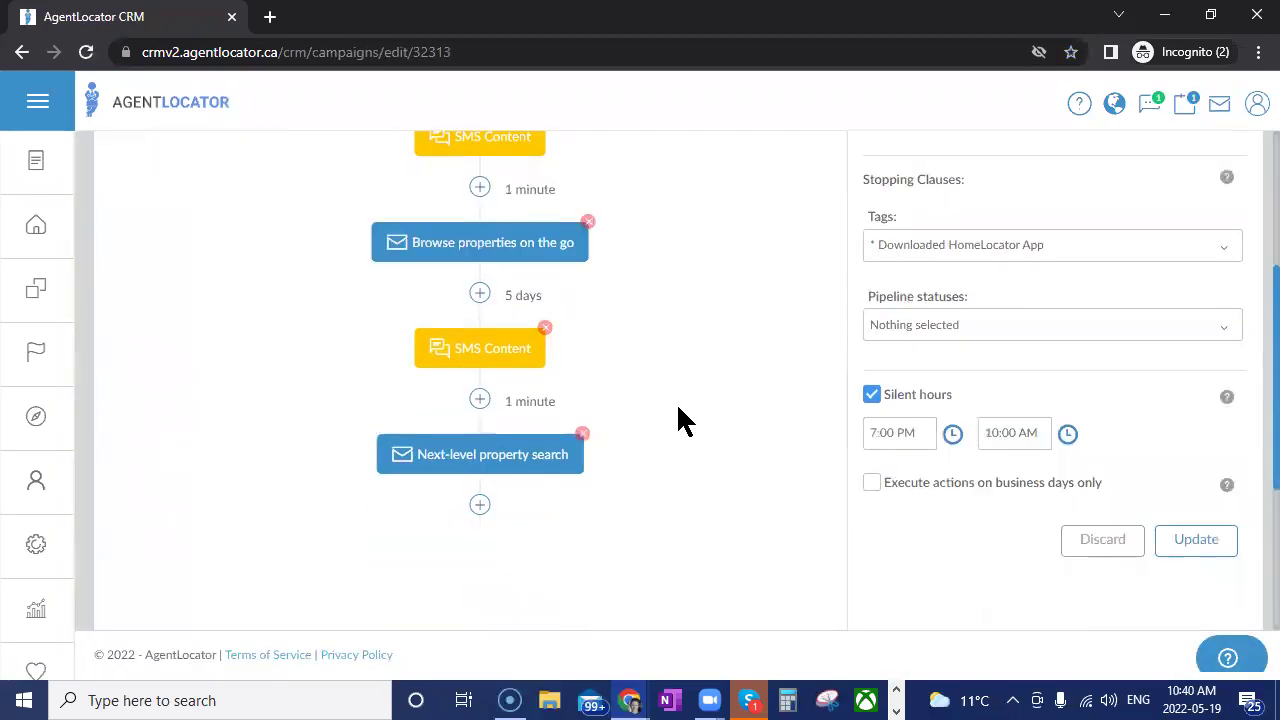
pyautogui.scroll(1, 712, 442)
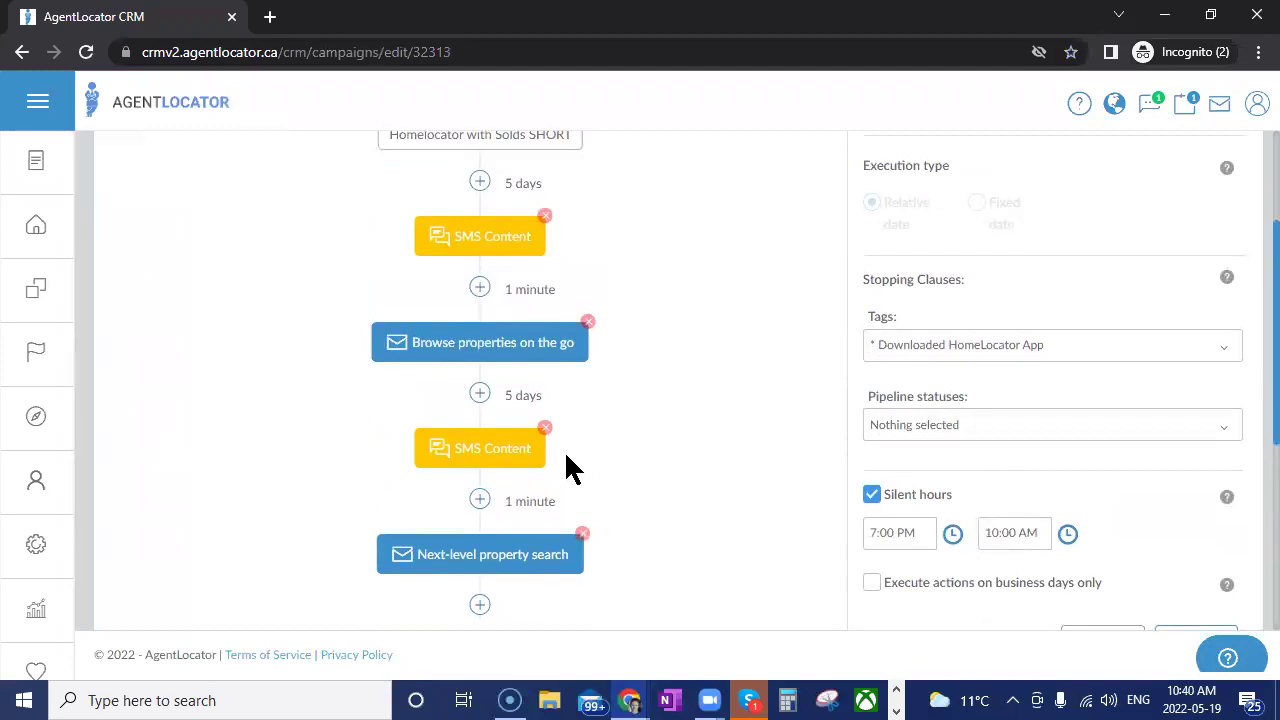
pyautogui.scroll(-2, 564, 450)
pyautogui.scroll(2, 564, 450)
# View the content of the campaign's first SMS action and of its "Browse properties on the go" e-mail.
pyautogui.click(494, 242)
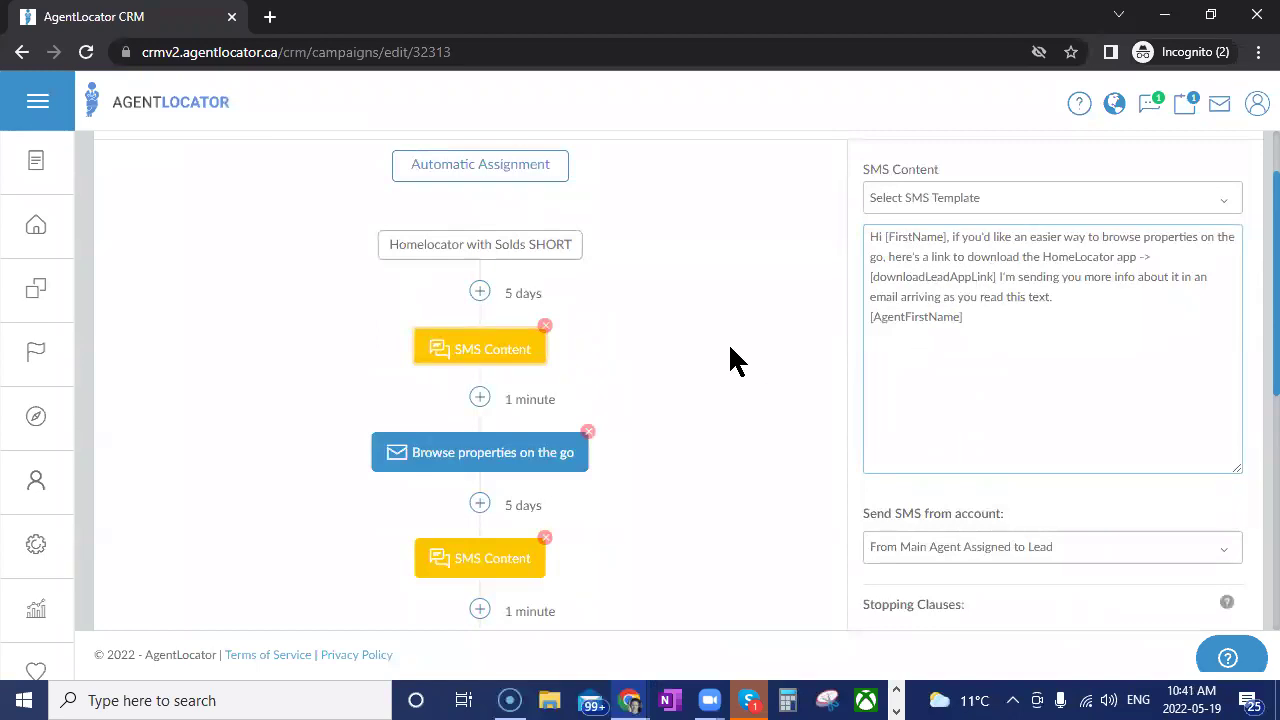
pyautogui.click(476, 458)
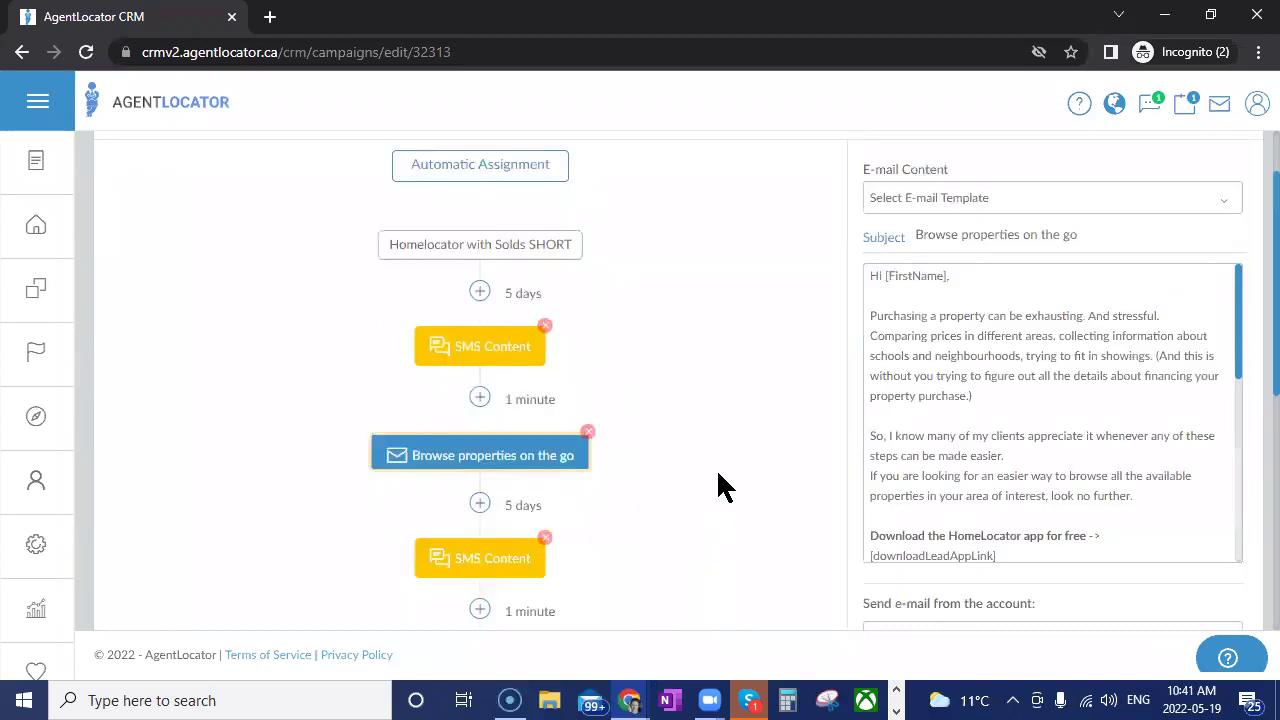
pyautogui.scroll(-3, 1000, 430)
pyautogui.scroll(-1, 787, 480)
pyautogui.scroll(-2, 787, 480)
# View the campaign's second SMS and its "Next-level property search" e-mail, and close the campaign.
pyautogui.click(550, 262)
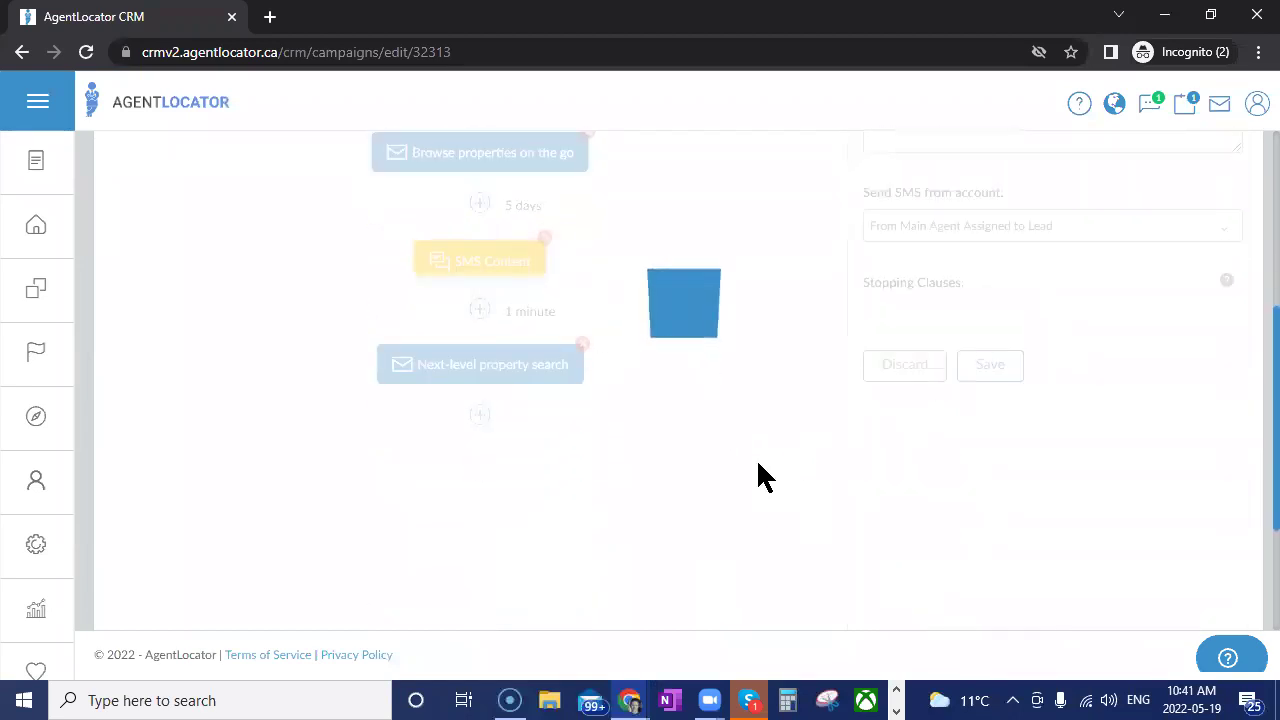
pyautogui.scroll(2, 1098, 468)
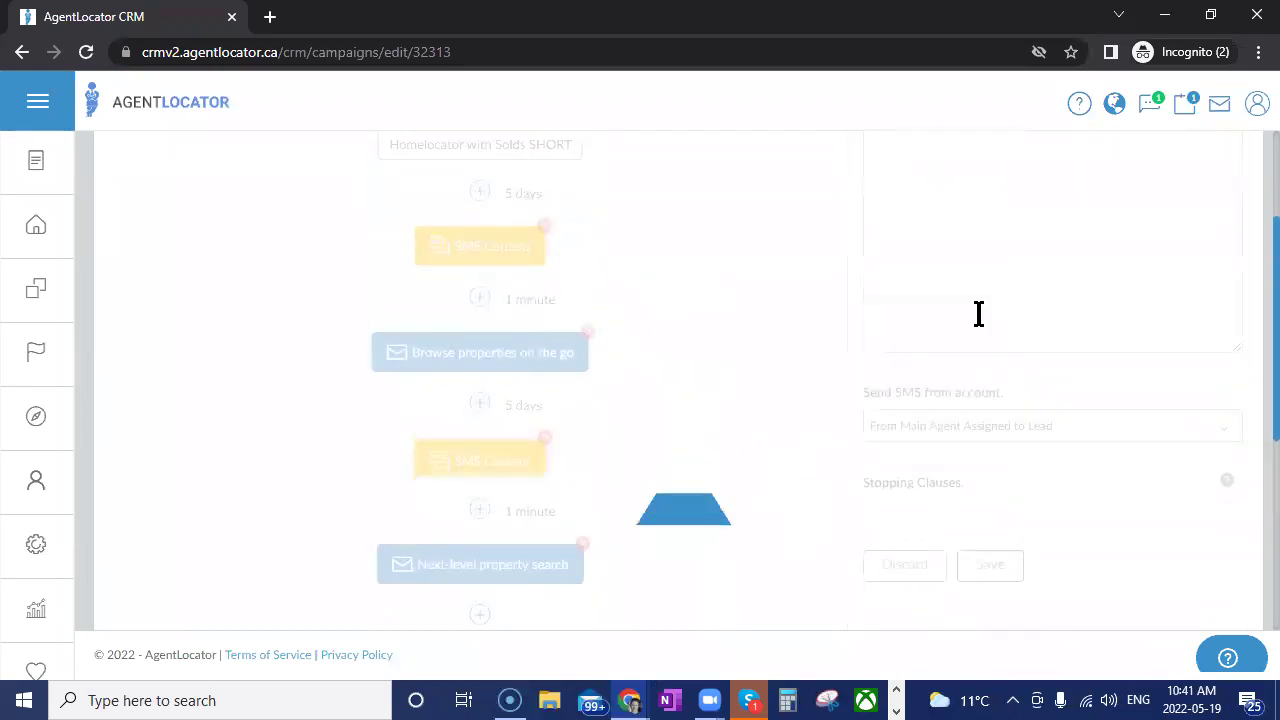
pyautogui.scroll(-2, 460, 390)
pyautogui.click(460, 390)
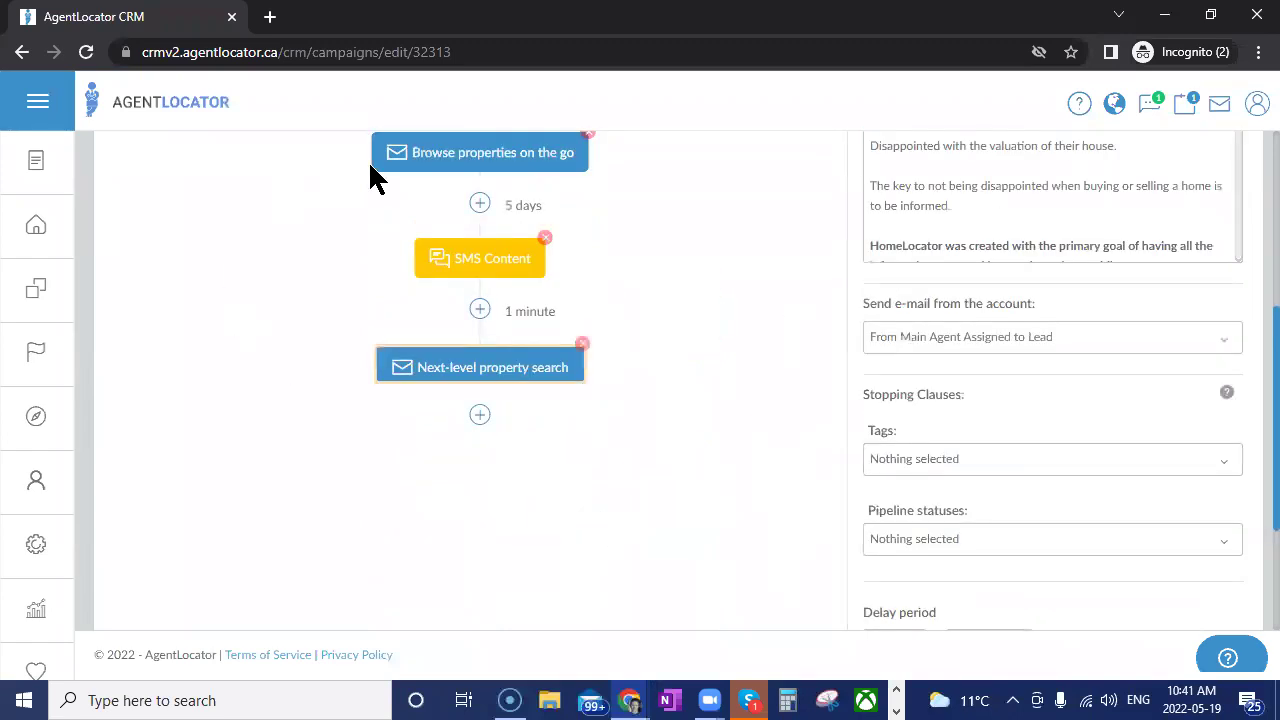
pyautogui.scroll(4, 580, 350)
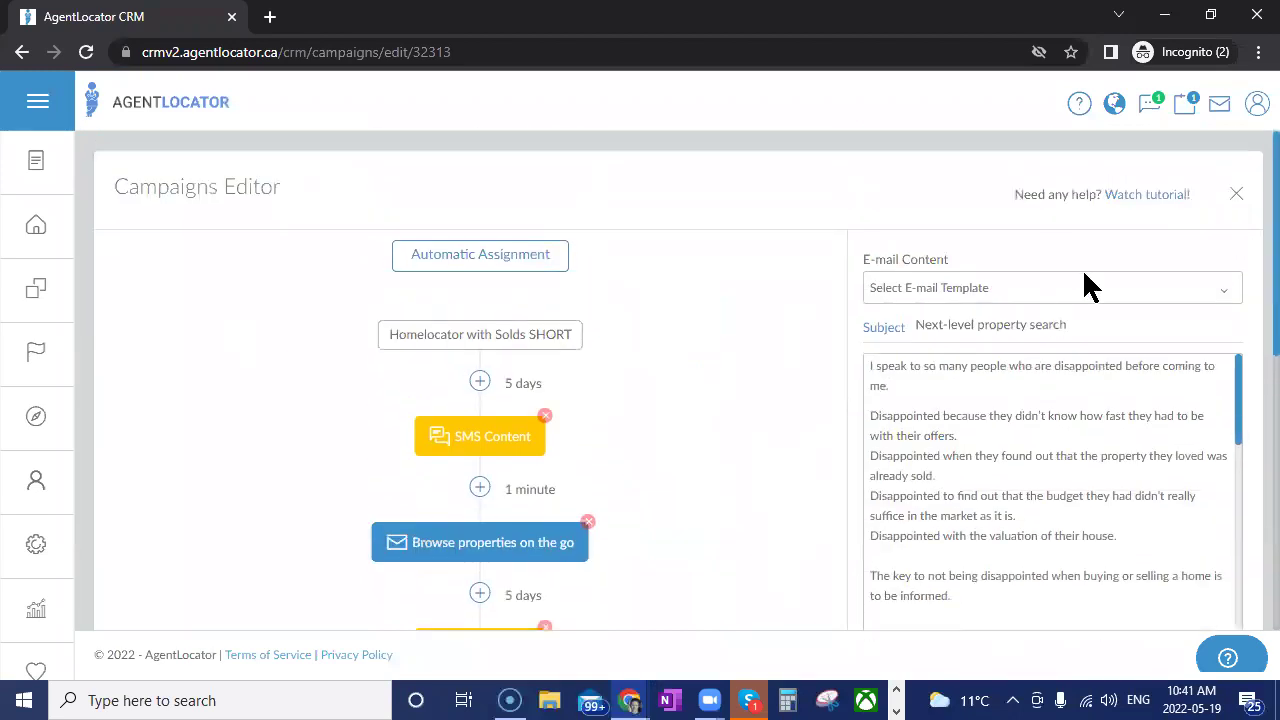
pyautogui.click(1238, 193)
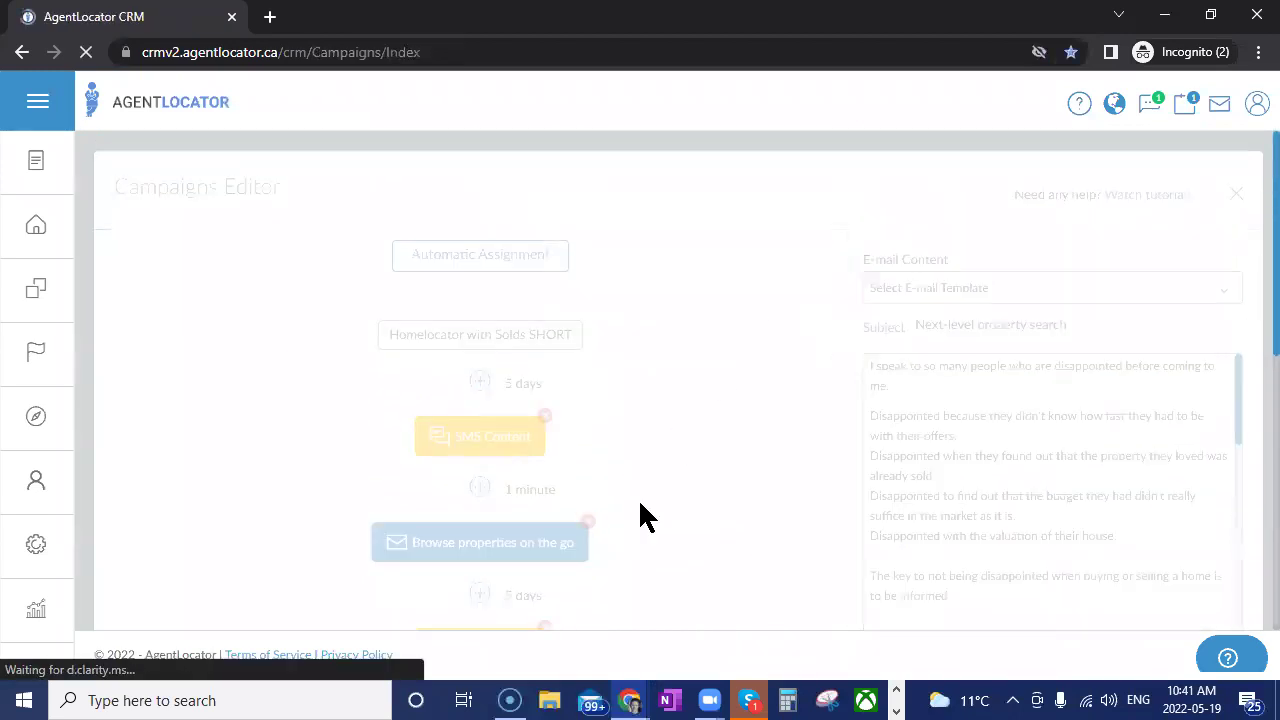
# Browse the second and third pages of campaigns and open the Homelocator WITHOUT Solds campaign created 01/14/2022.
pyautogui.scroll(-10, 752, 480)
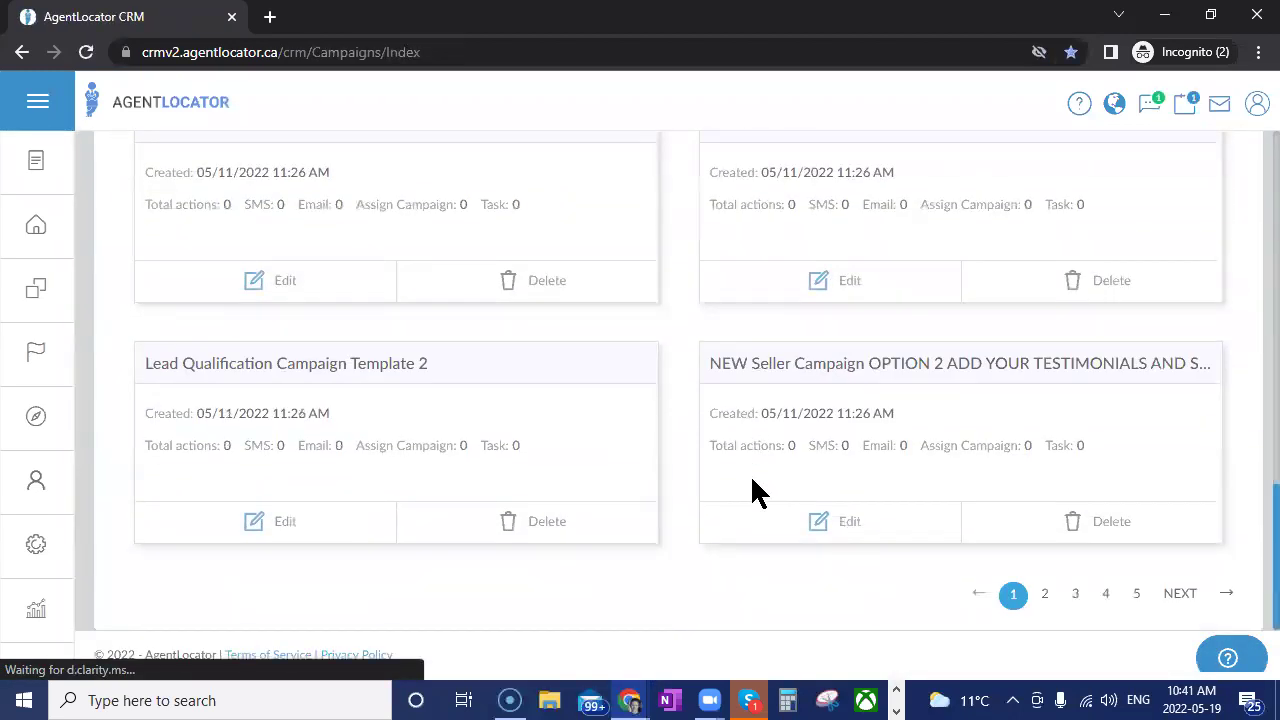
pyautogui.click(1050, 594)
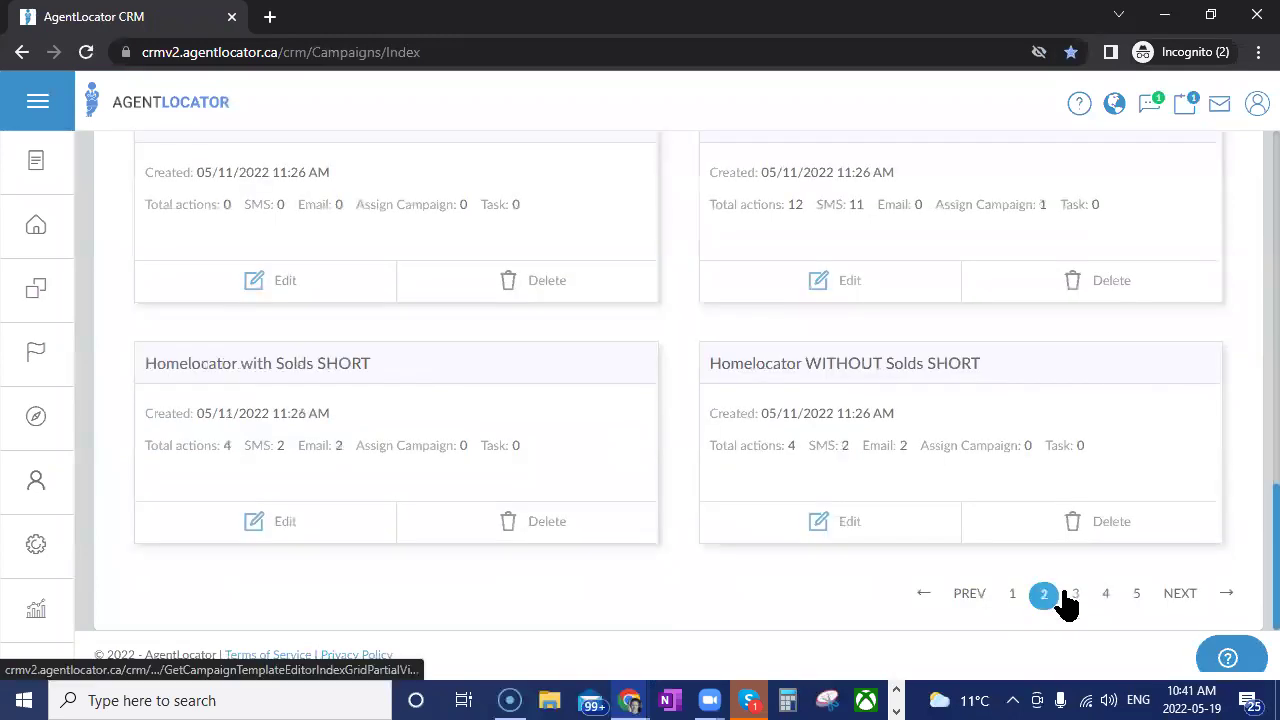
pyautogui.scroll(3, 1099, 515)
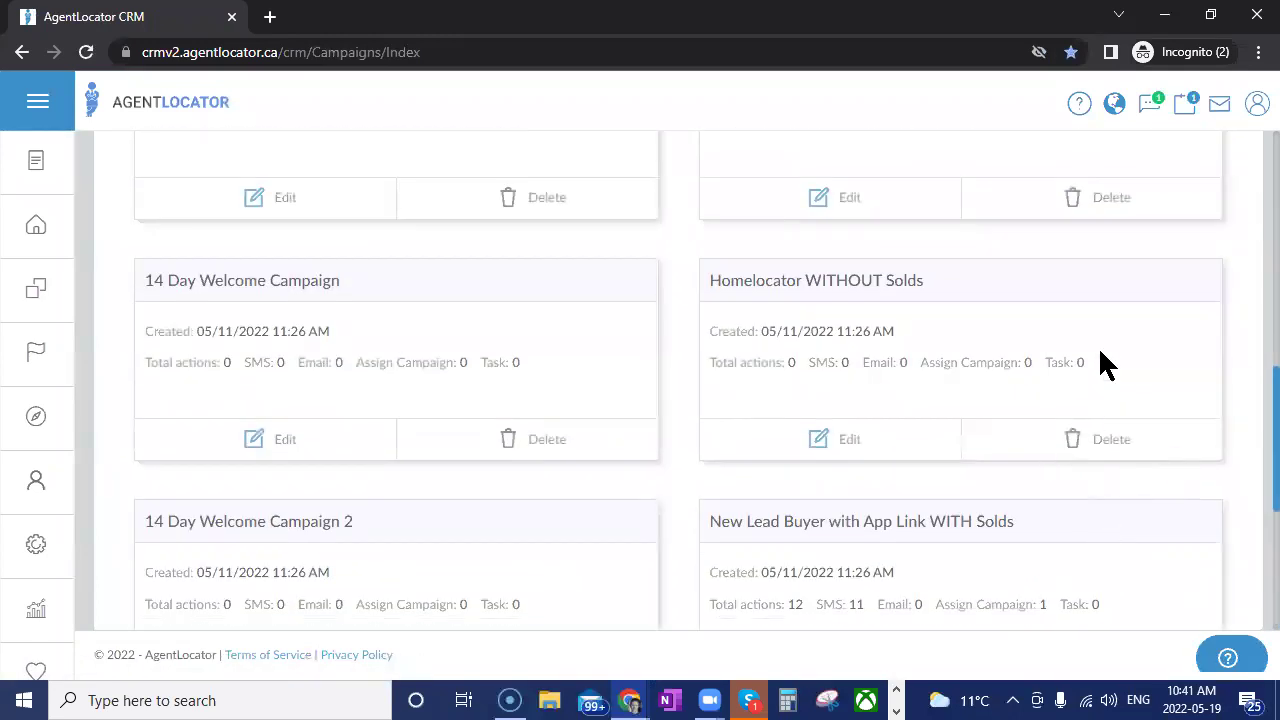
pyautogui.scroll(-3, 1111, 543)
pyautogui.click(1074, 594)
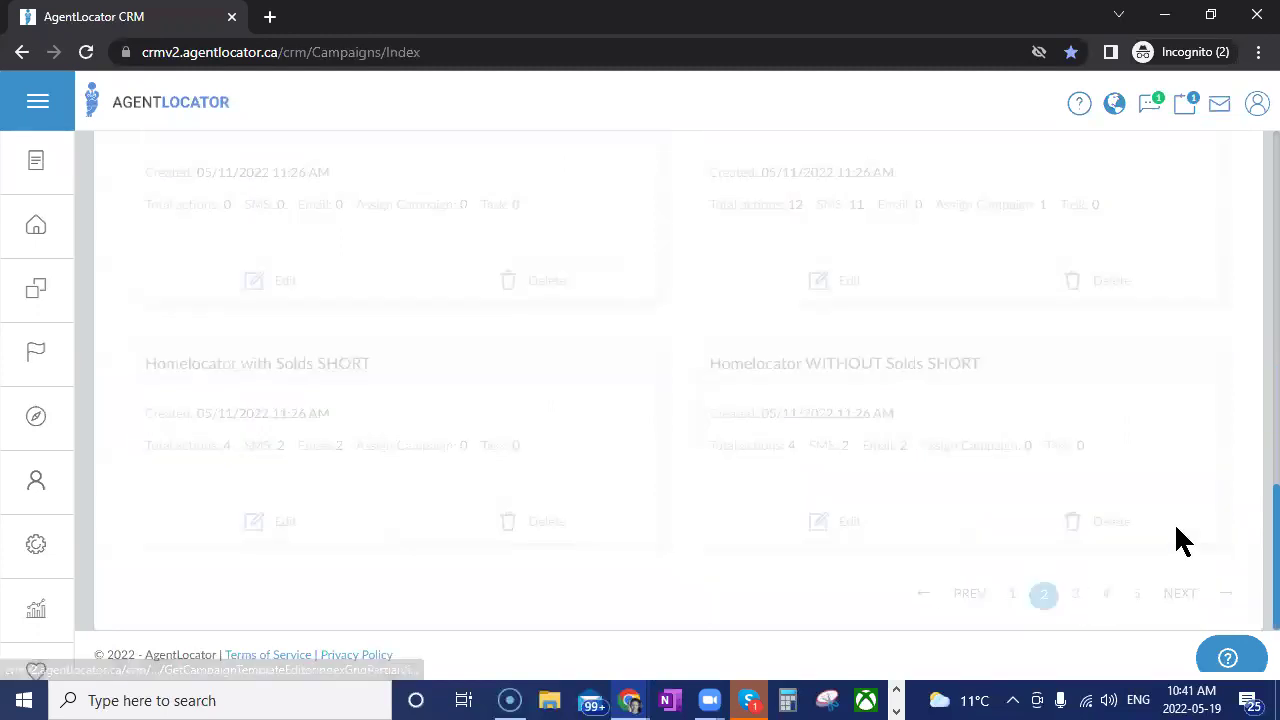
pyautogui.scroll(5, 1128, 480)
pyautogui.scroll(4, 1133, 490)
pyautogui.scroll(-2, 1133, 490)
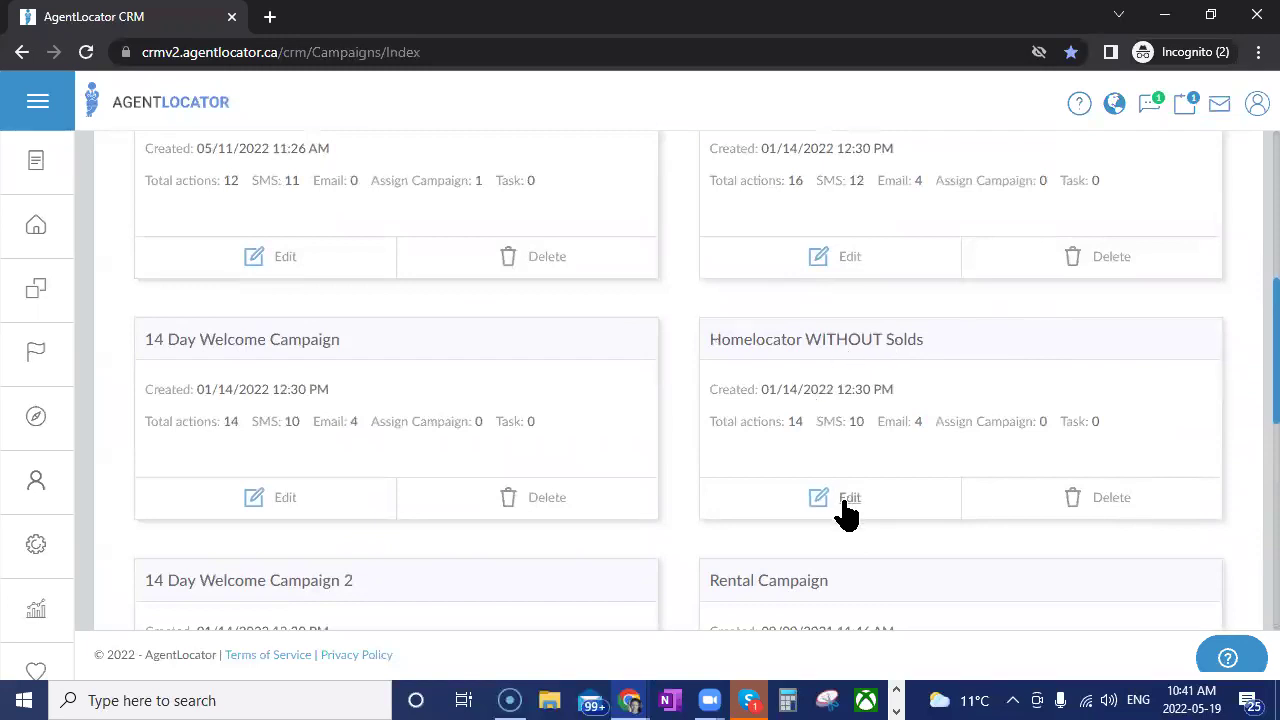
pyautogui.scroll(1, 870, 505)
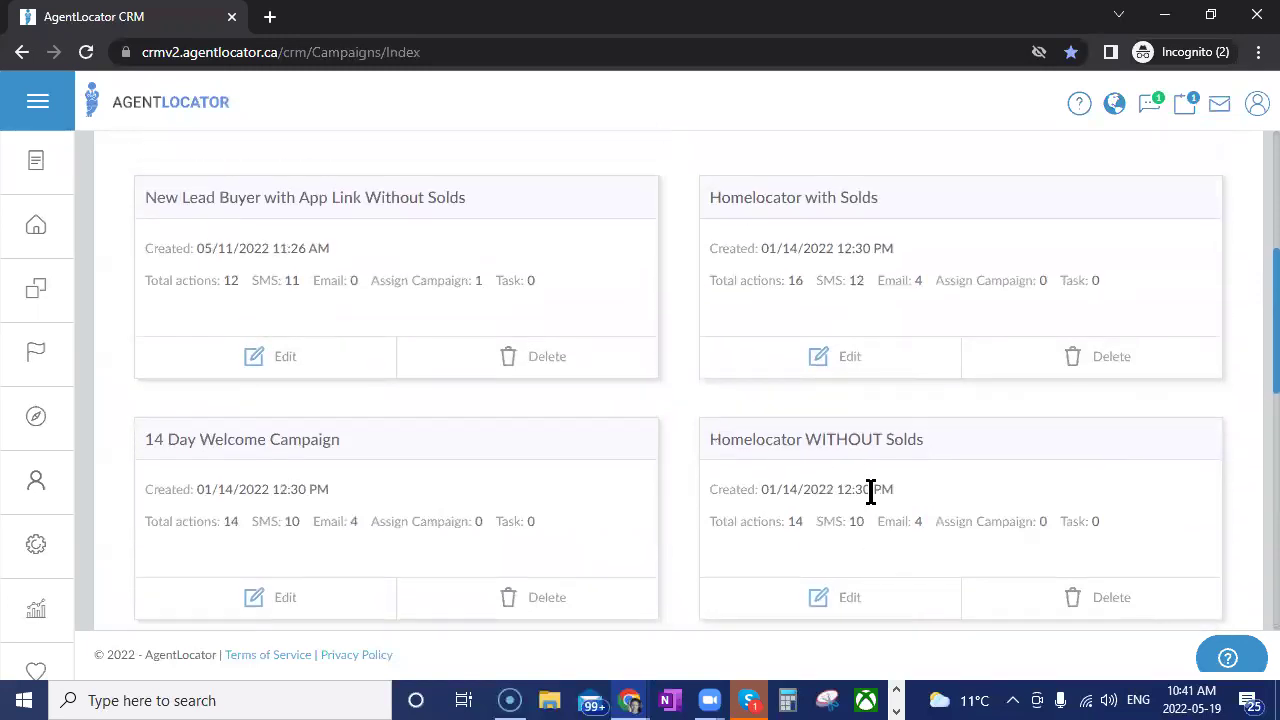
pyautogui.click(862, 562)
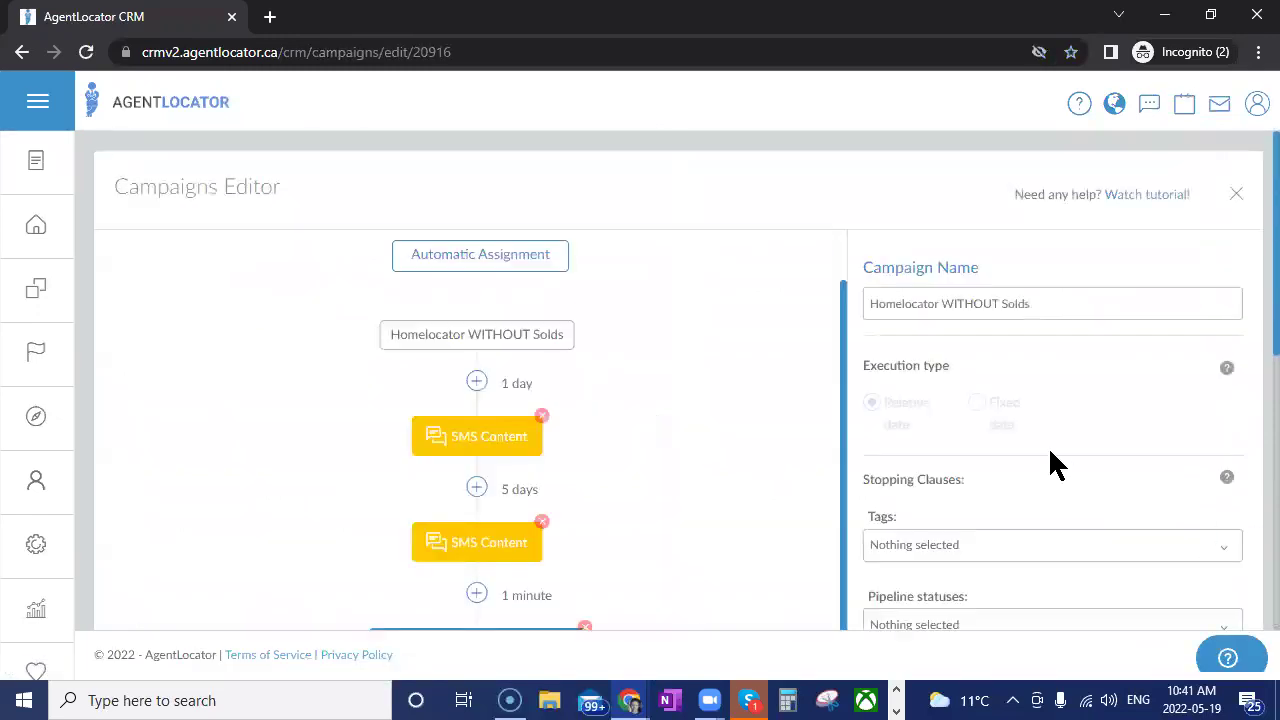
# Review the full sequence of SMS and e-mail actions in the Homelocator WITHOUT Solds campaign, and close it.
pyautogui.scroll(-3, 1151, 509)
pyautogui.scroll(1, 1020, 525)
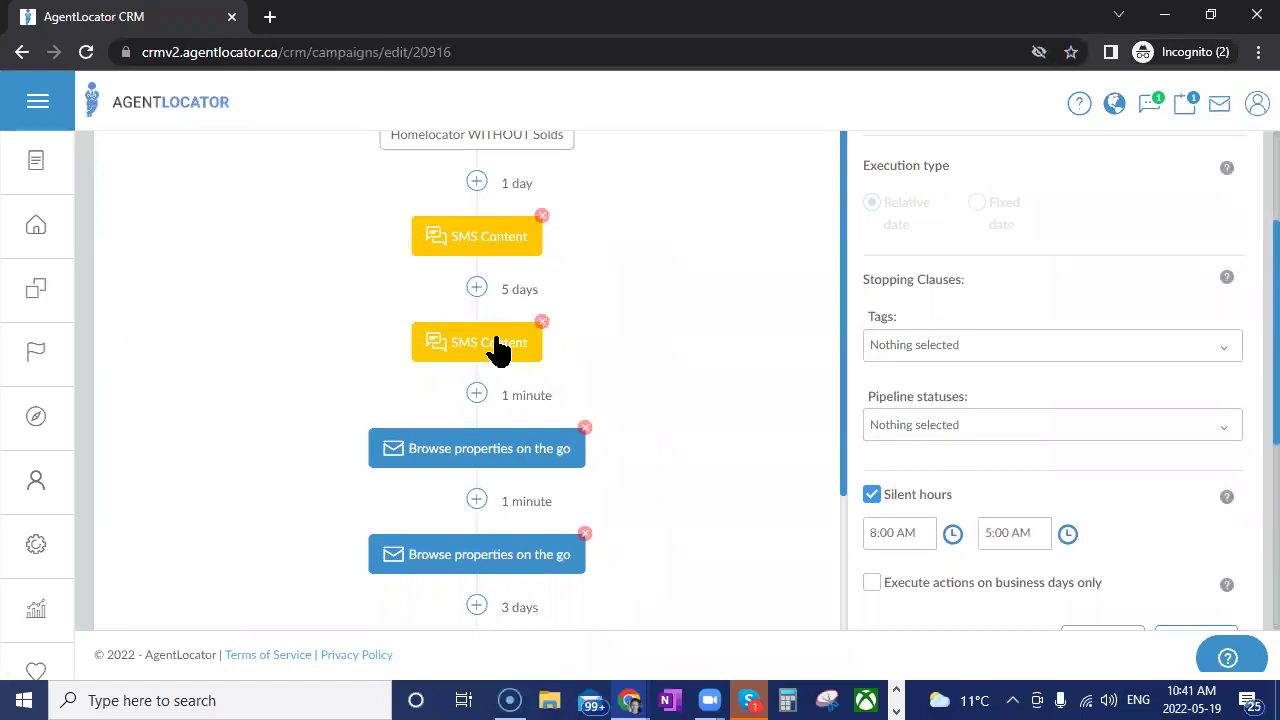
pyautogui.scroll(2, 594, 380)
pyautogui.scroll(-2, 636, 446)
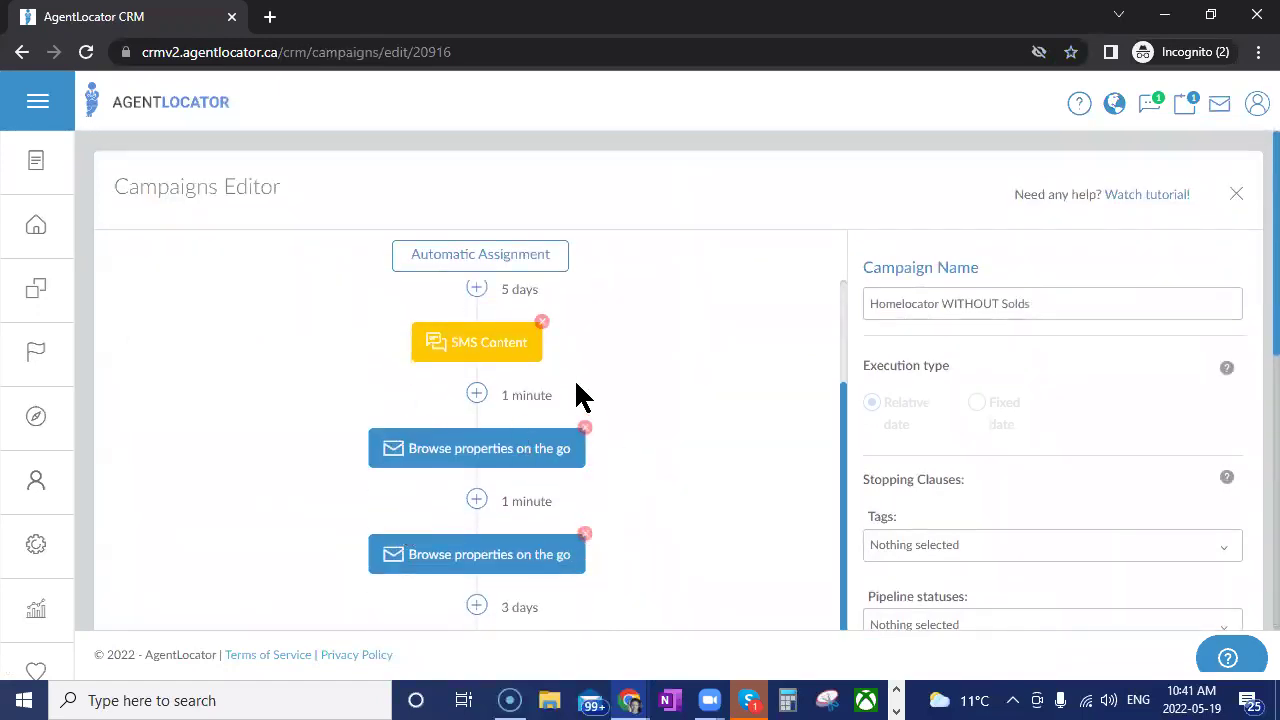
pyautogui.scroll(-5, 576, 394)
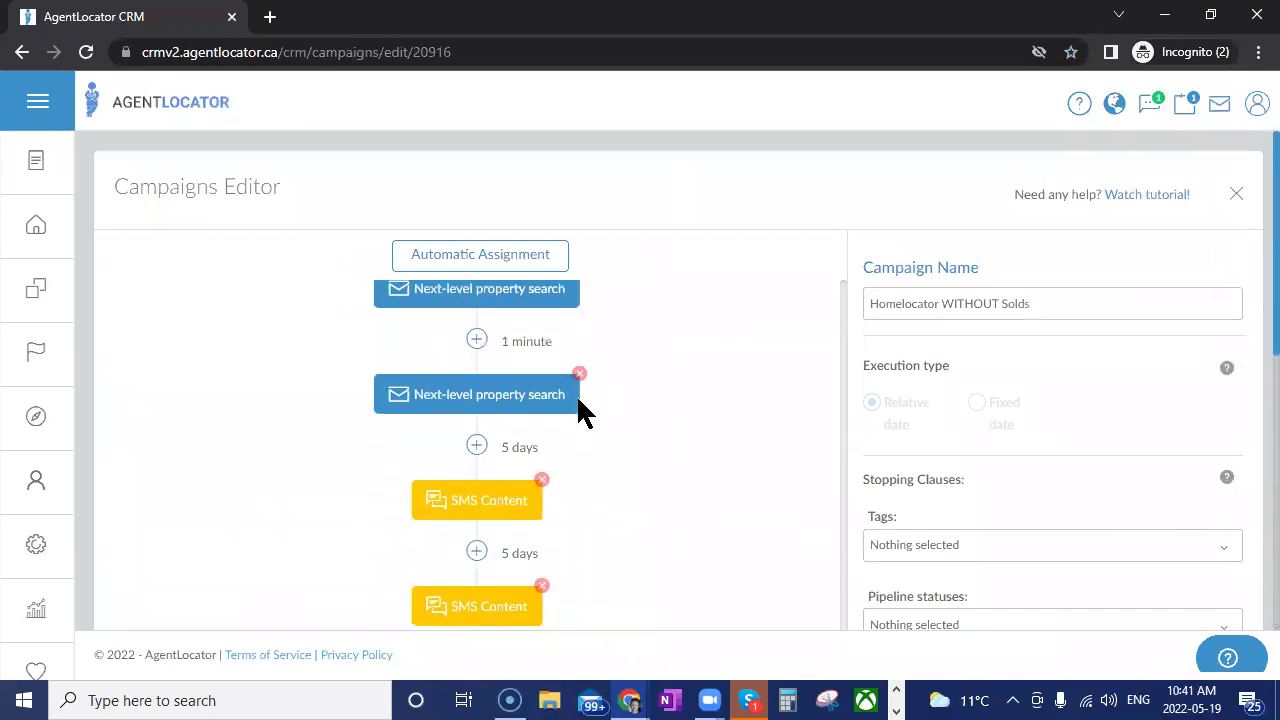
pyautogui.scroll(-8, 656, 395)
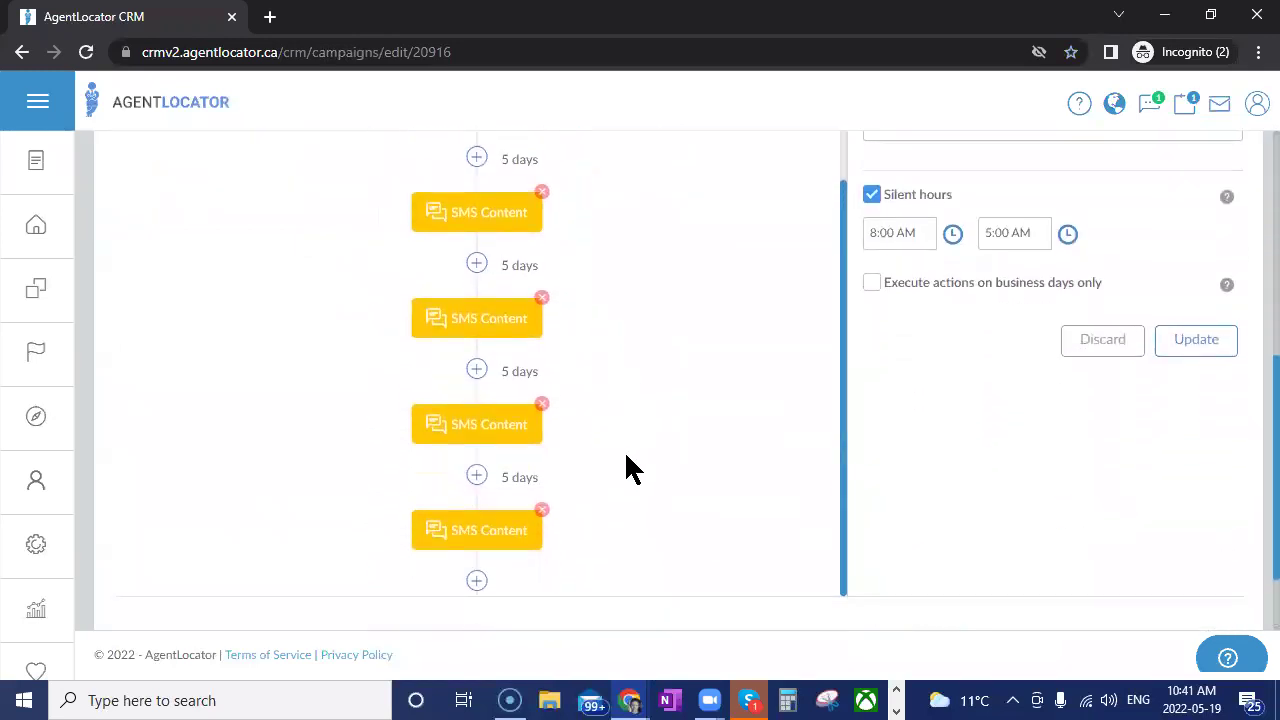
pyautogui.scroll(10, 624, 468)
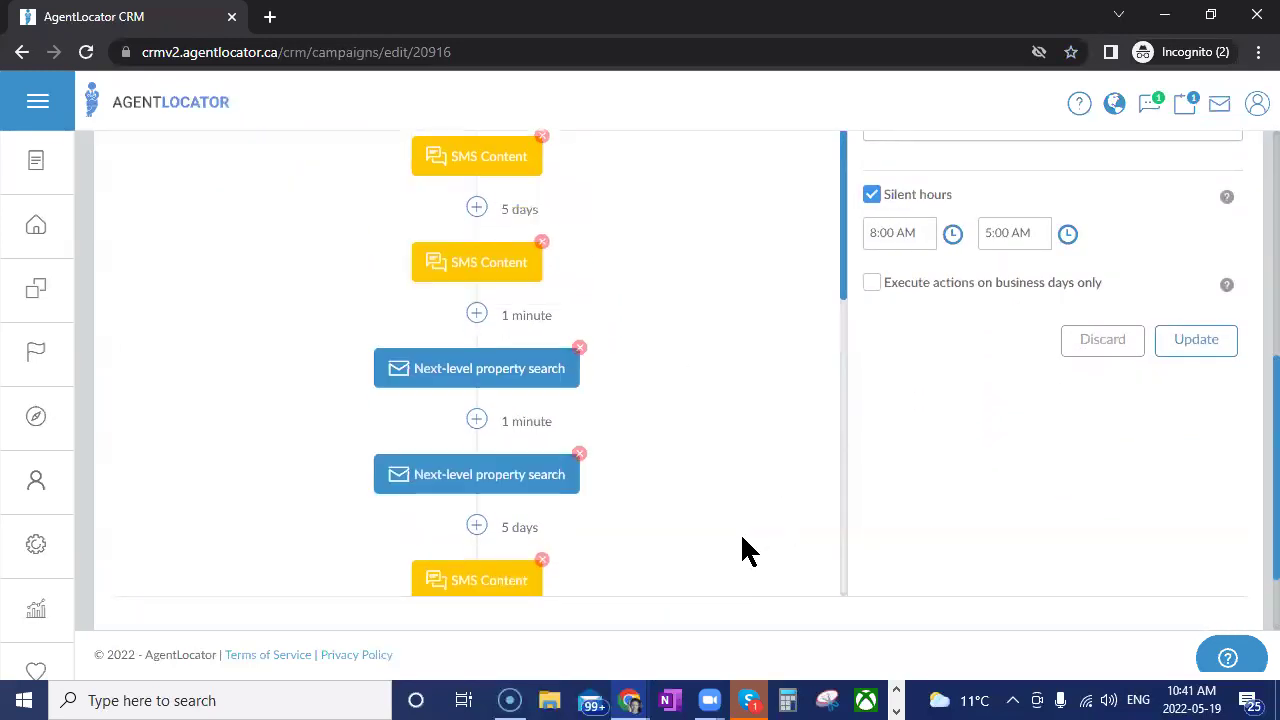
pyautogui.scroll(10, 834, 409)
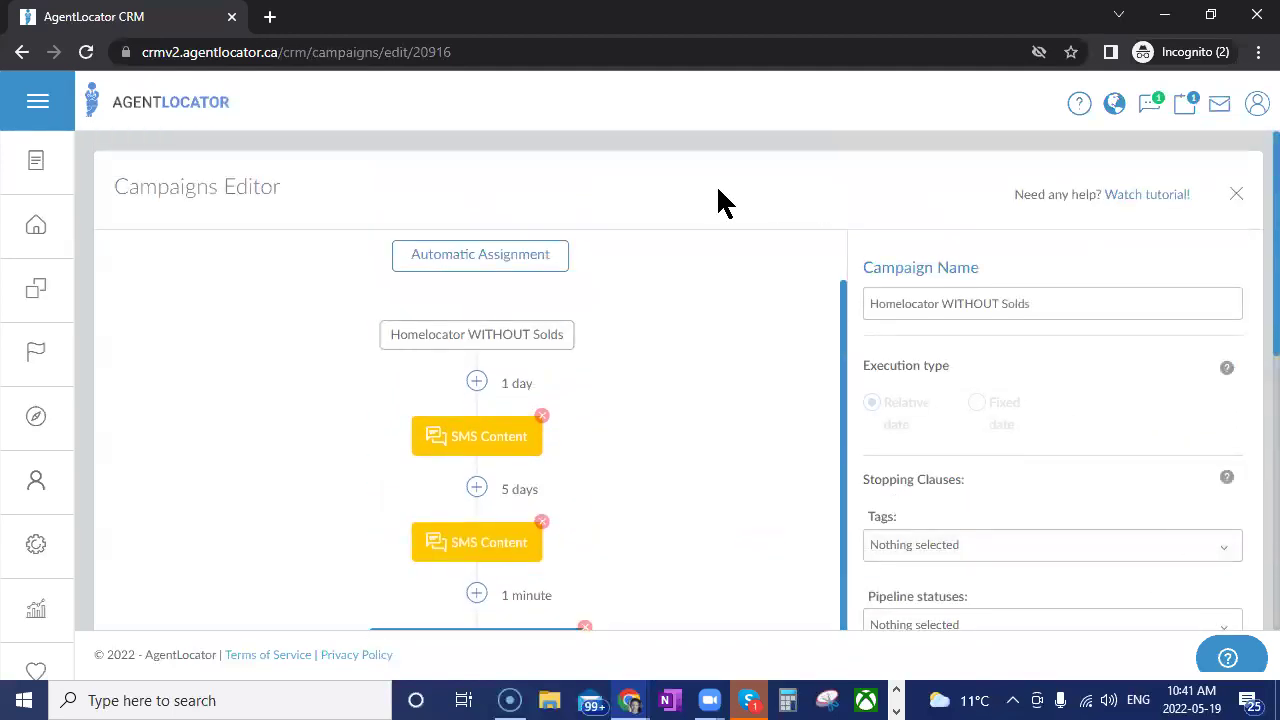
pyautogui.click(1233, 193)
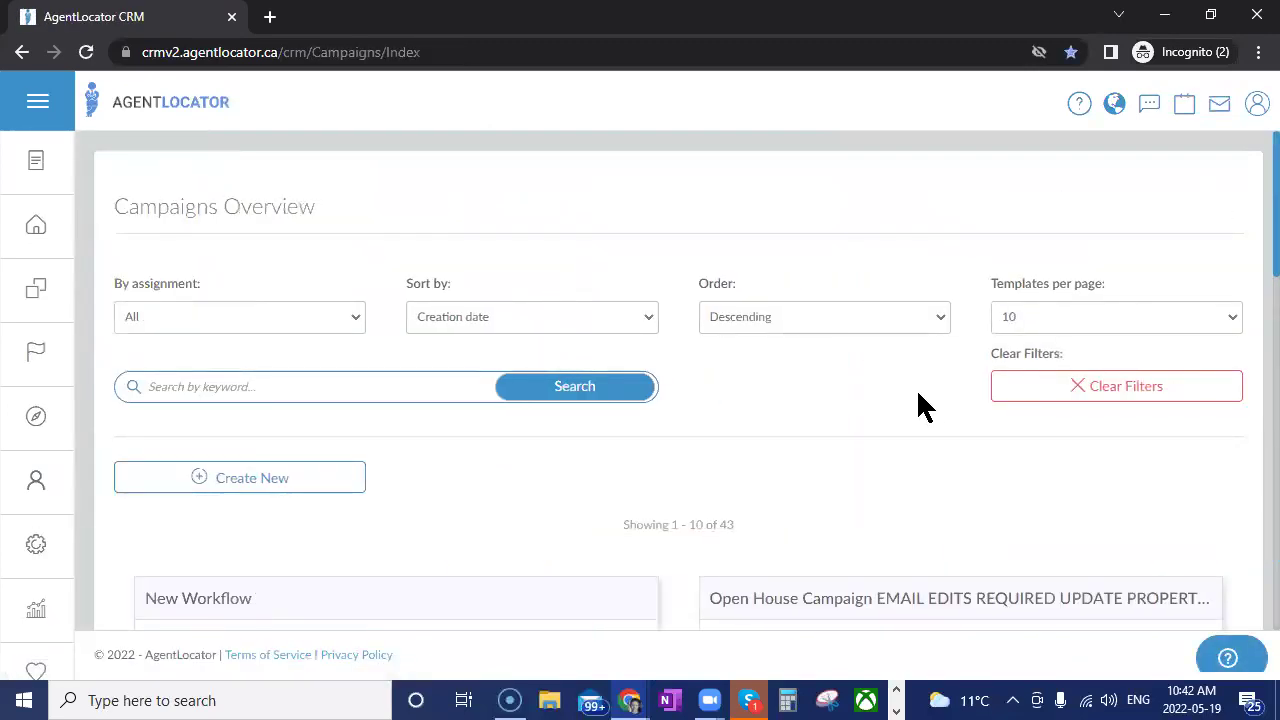
# Find the New Lead Buyer with App Link WITH Solds campaign on the second page of campaigns and open it for editing.
pyautogui.scroll(-1, 1250, 258)
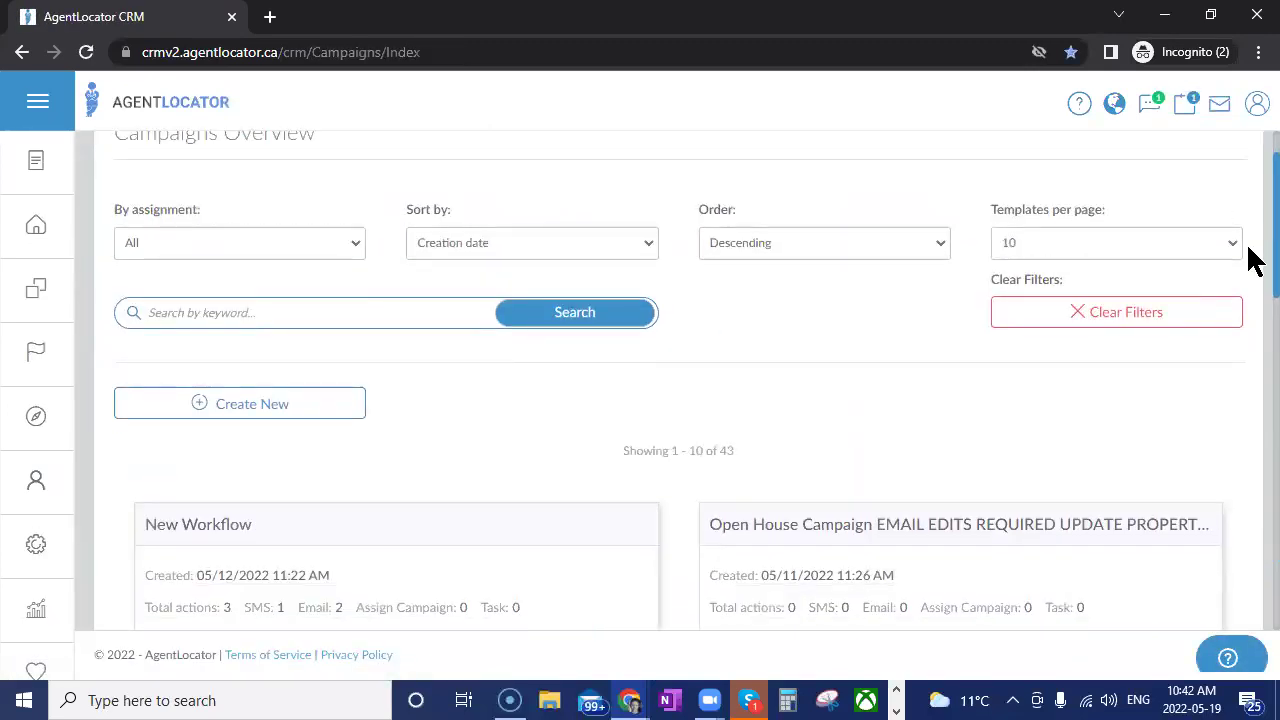
pyautogui.scroll(-5, 1255, 258)
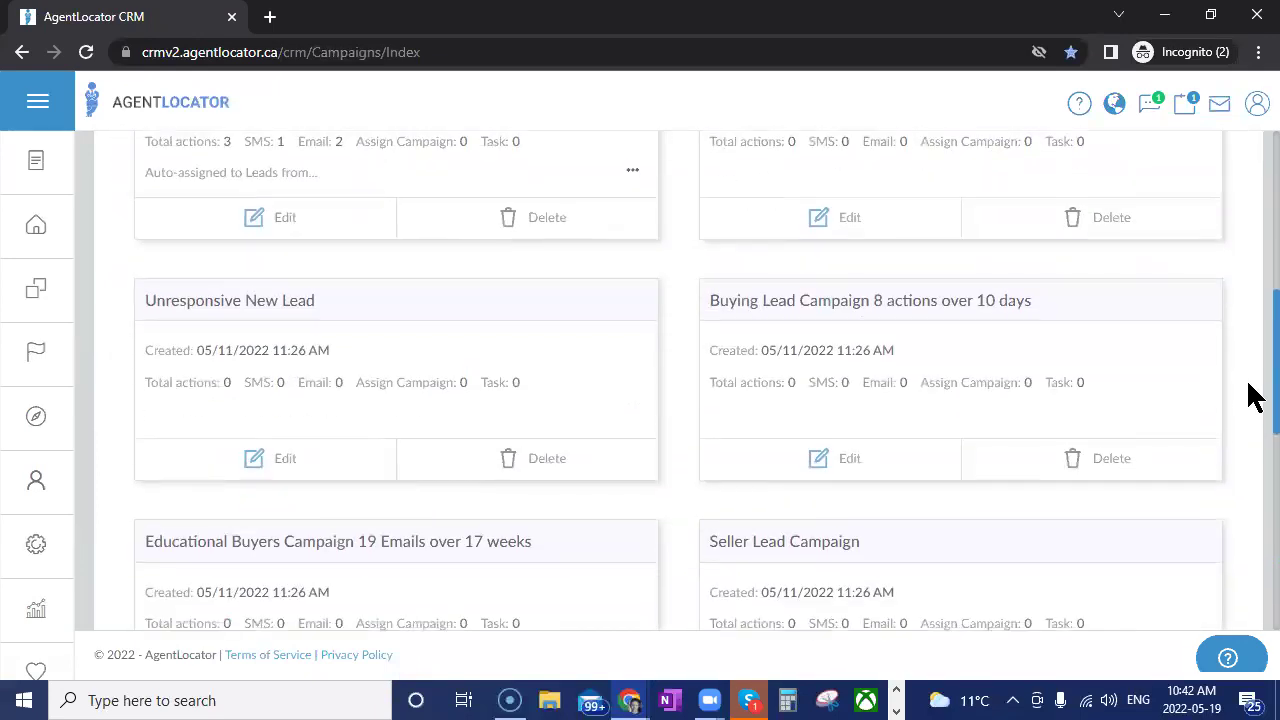
pyautogui.scroll(-6, 1255, 395)
pyautogui.scroll(1, 1252, 565)
pyautogui.scroll(-2, 1248, 590)
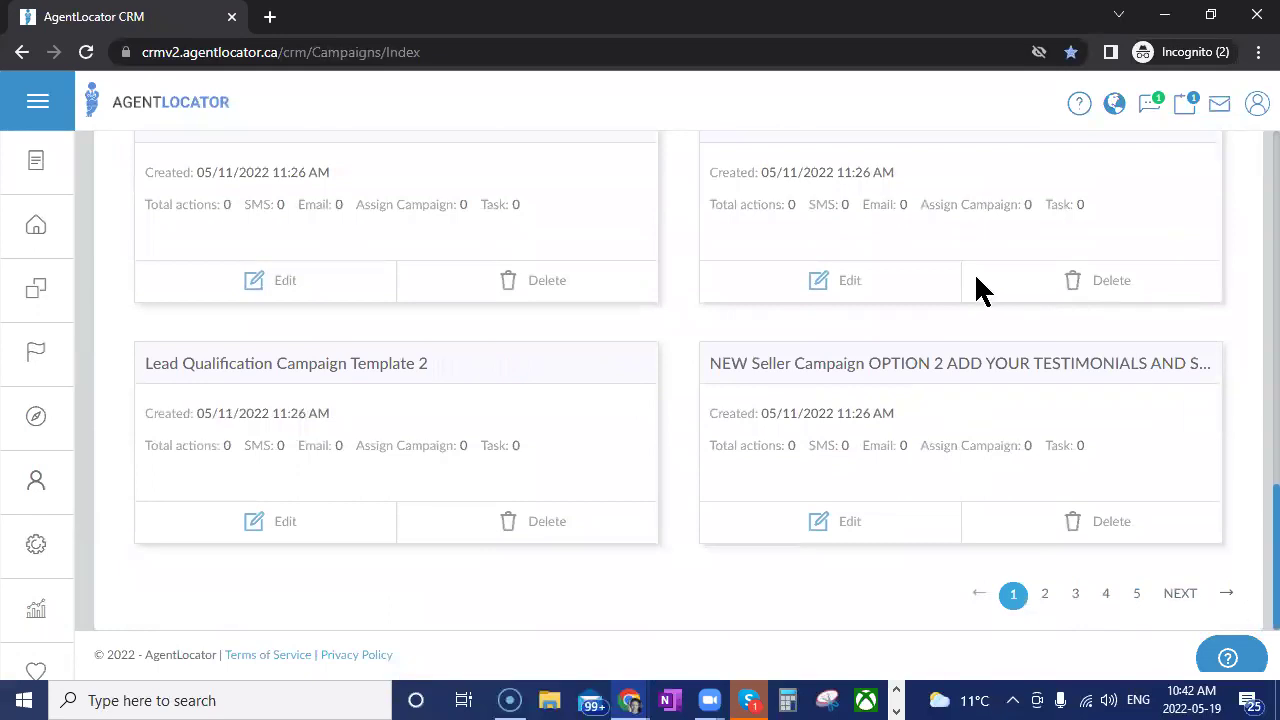
pyautogui.click(1044, 600)
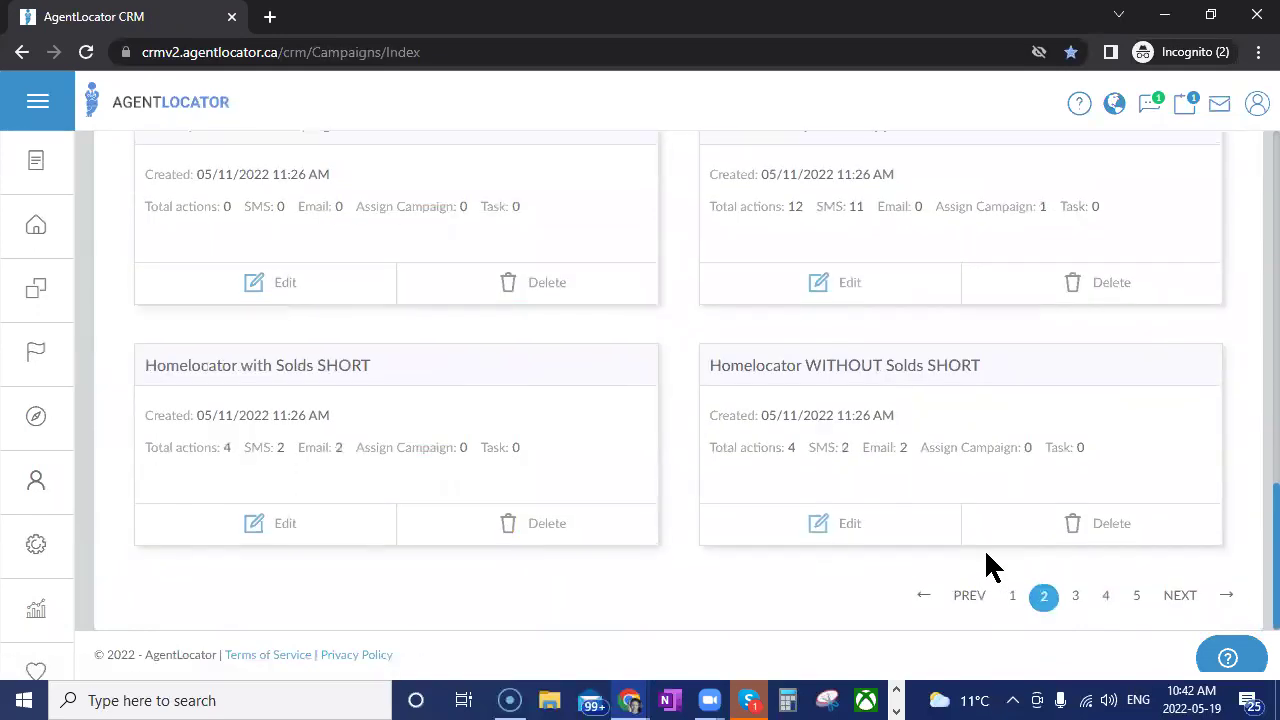
pyautogui.scroll(3, 984, 552)
pyautogui.scroll(1, 1097, 591)
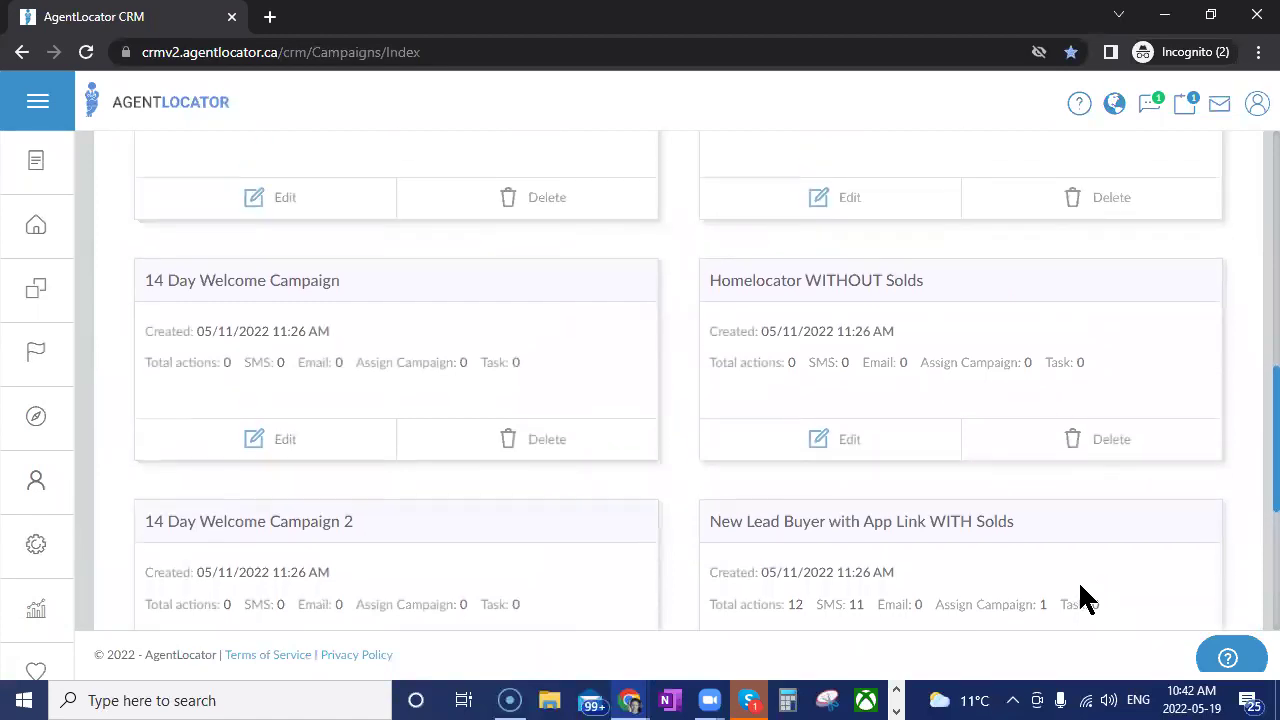
pyautogui.scroll(-1, 1100, 570)
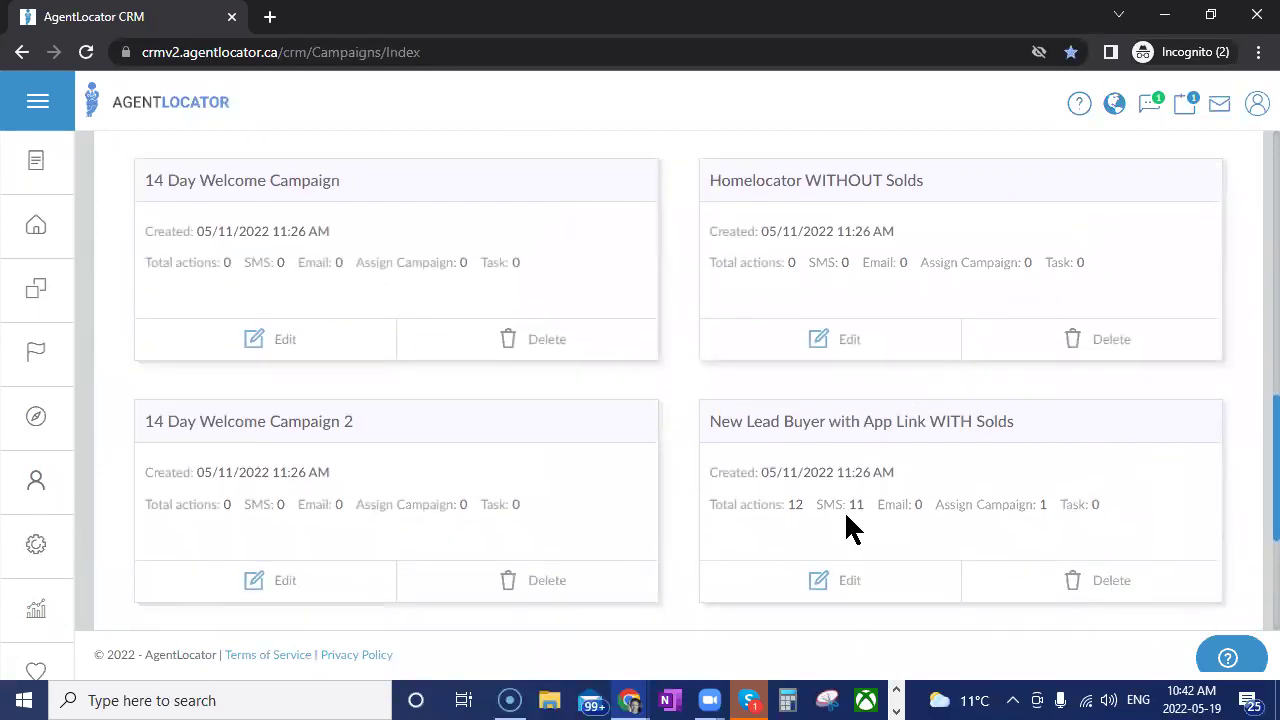
pyautogui.moveTo(847, 507); pyautogui.dragTo(862, 507)
pyautogui.click(1000, 565)
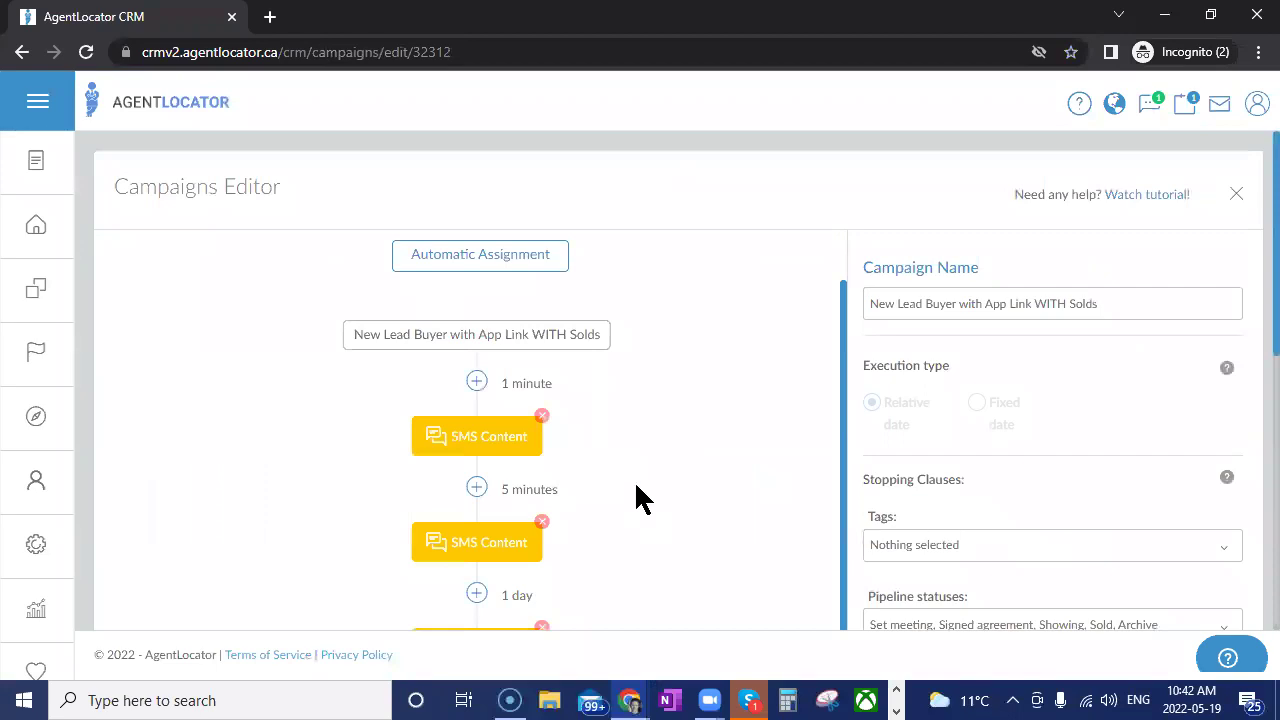
# Review the sequence of SMS actions, delays and the Homelocator with Solds SHORT sub-campaign in the campaign flow.
pyautogui.scroll(-3, 738, 530)
pyautogui.scroll(3, 738, 530)
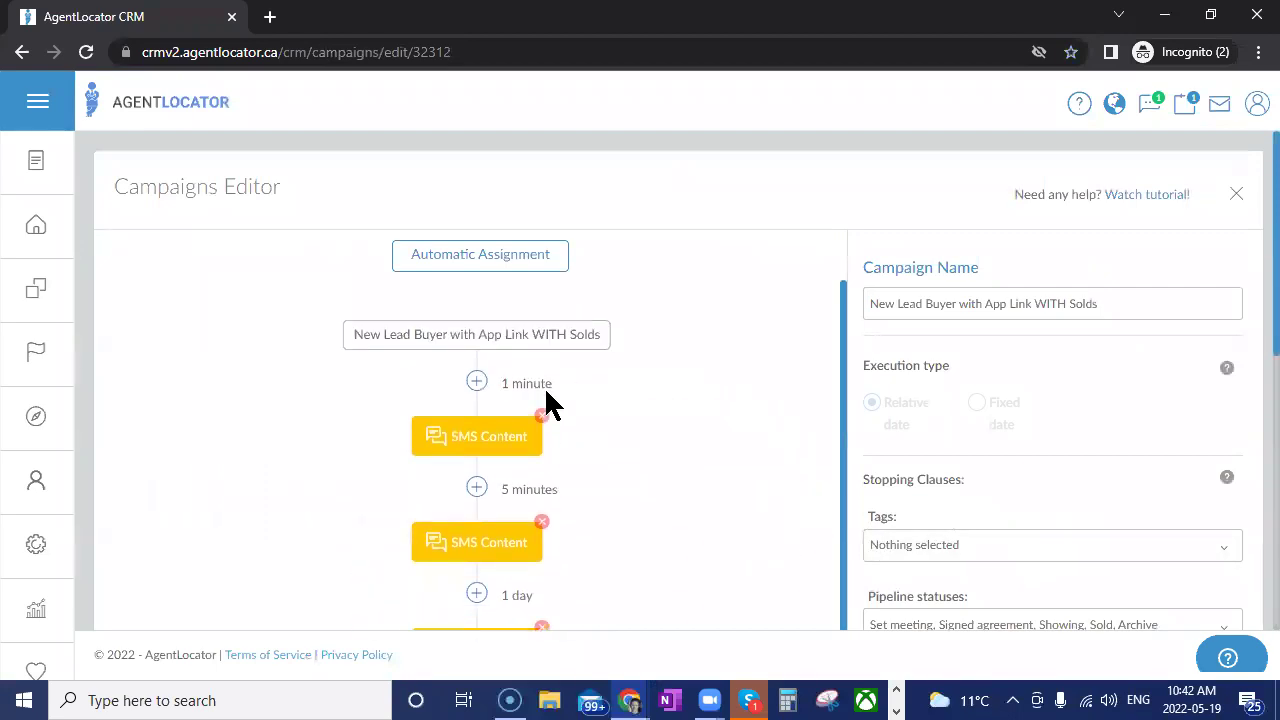
pyautogui.scroll(-1, 624, 448)
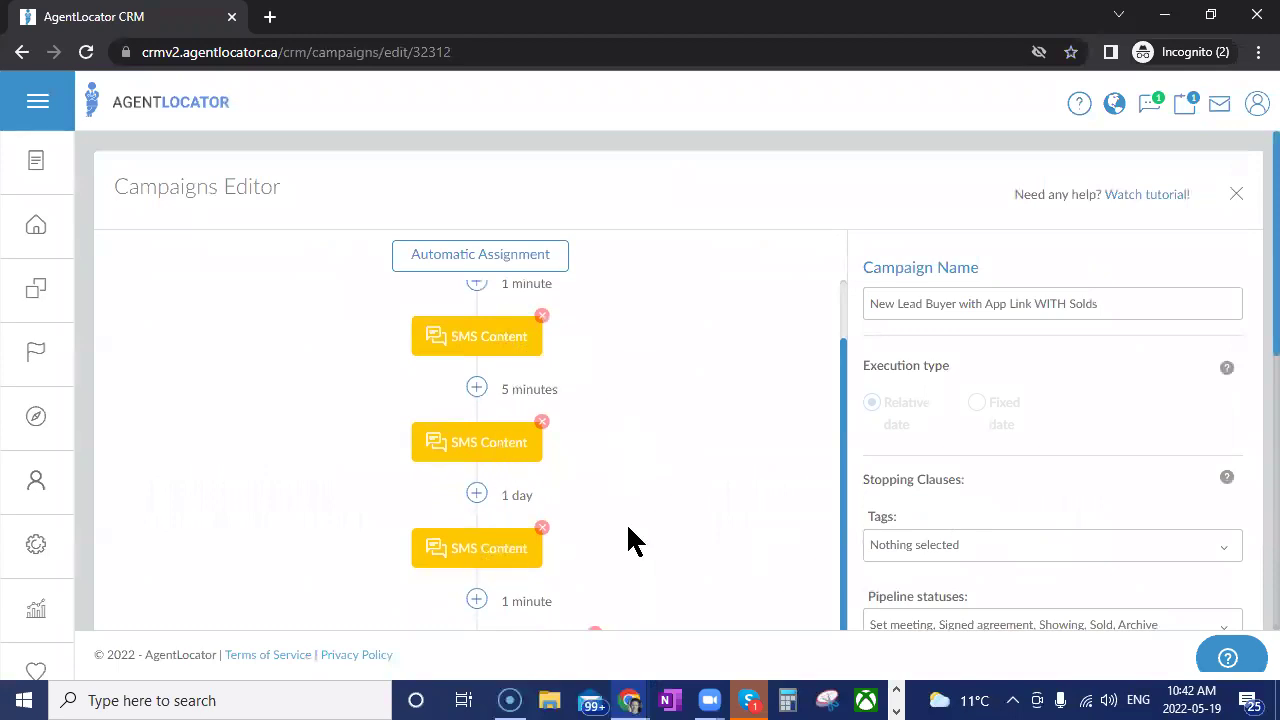
pyautogui.scroll(-2, 627, 530)
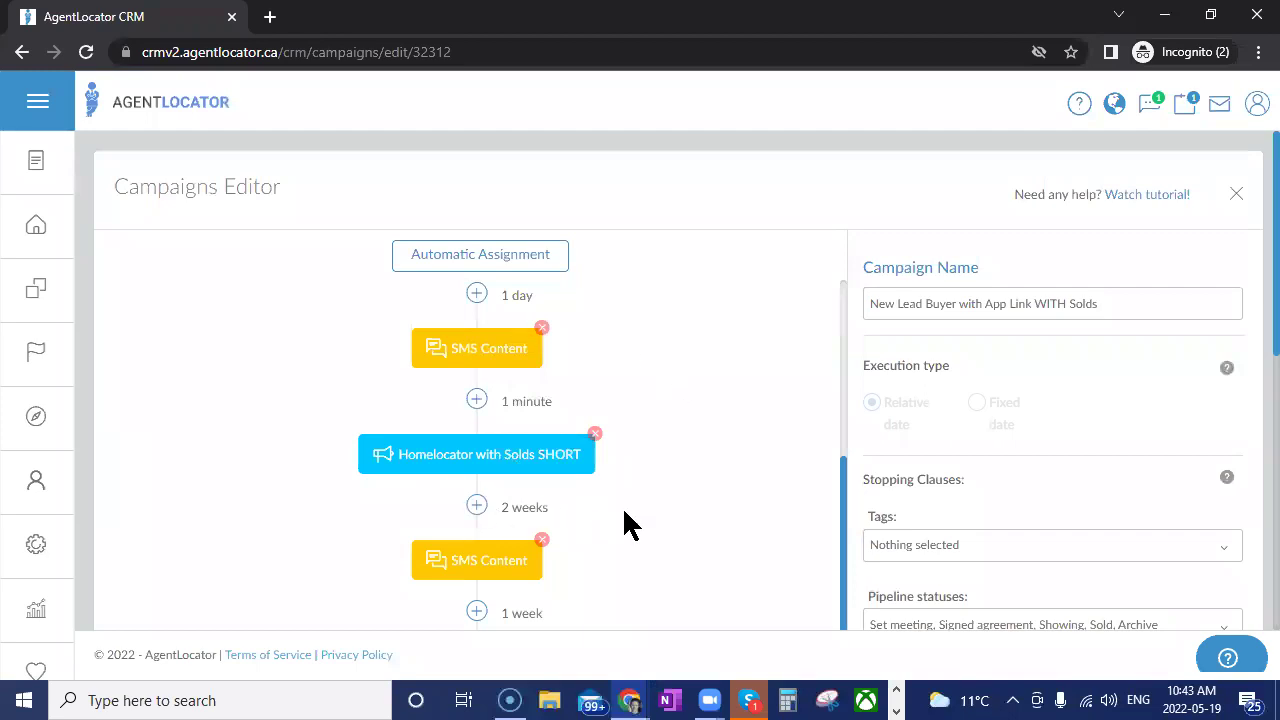
pyautogui.scroll(-2, 640, 524)
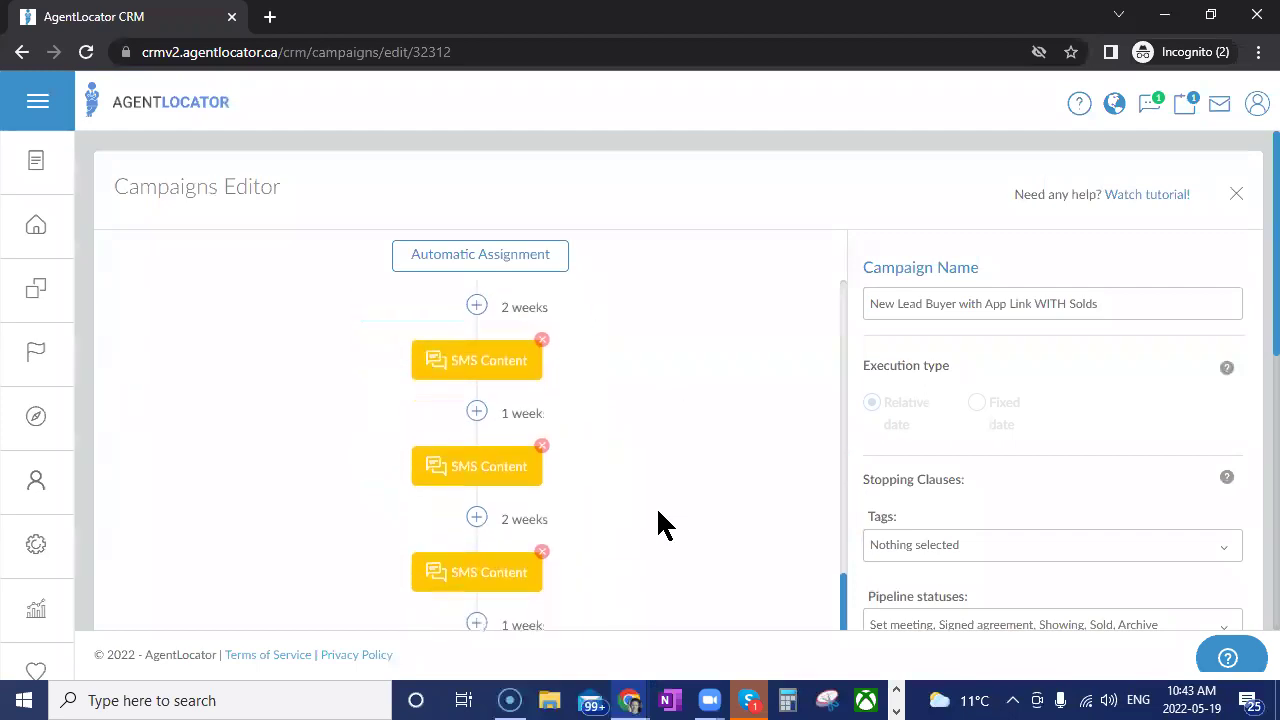
# View the messages of the two consecutive SMS actions after the sub-campaign, and review the remaining SMS actions to the campaign's end.
pyautogui.click(511, 360)
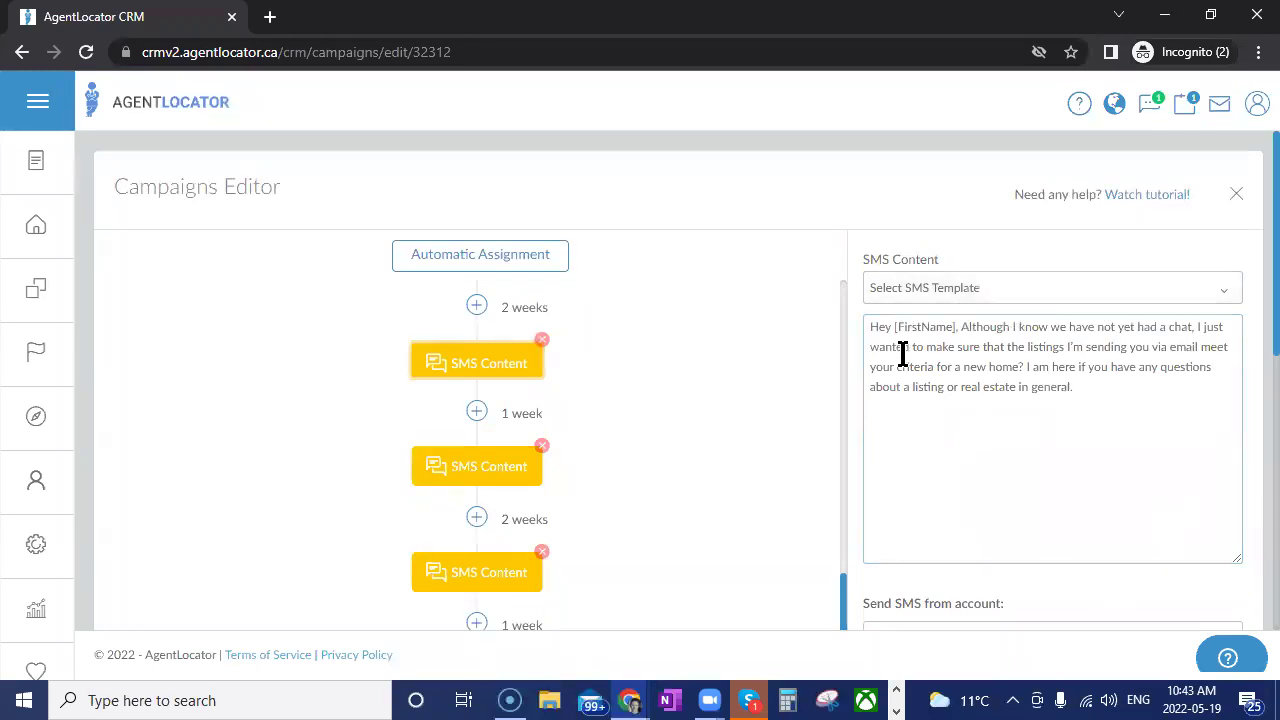
pyautogui.click(495, 472)
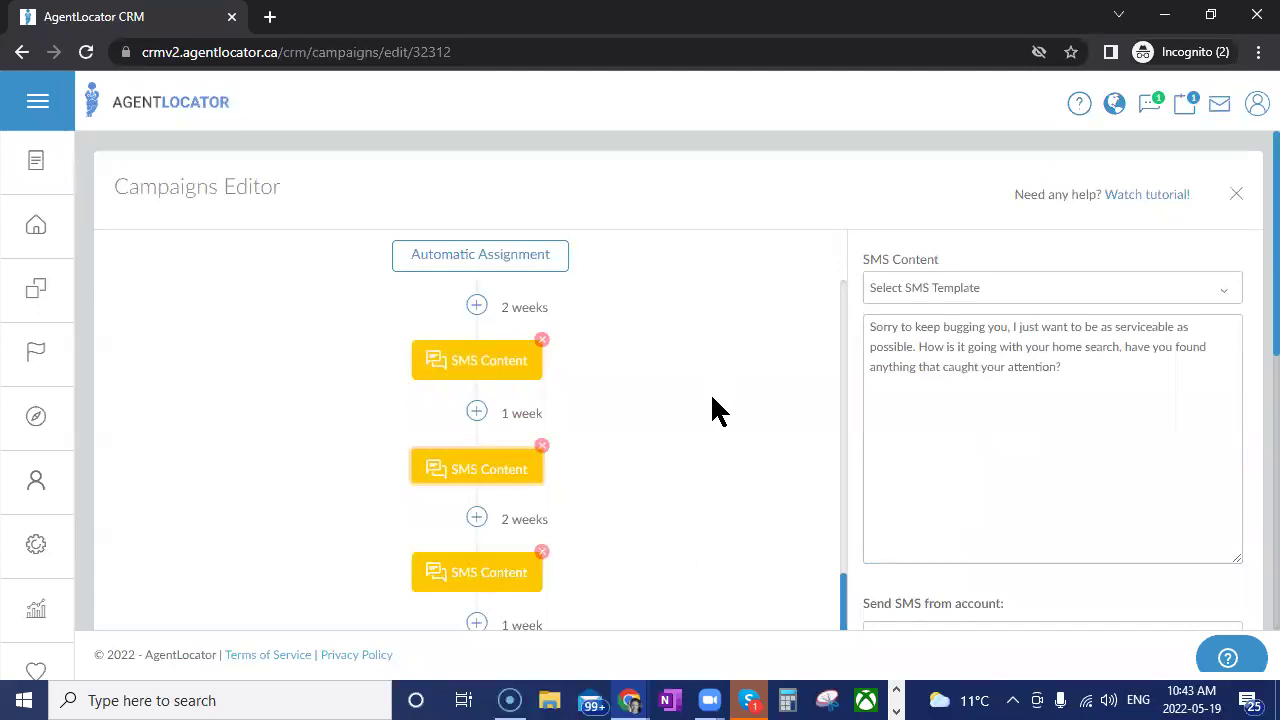
pyautogui.scroll(-1, 551, 457)
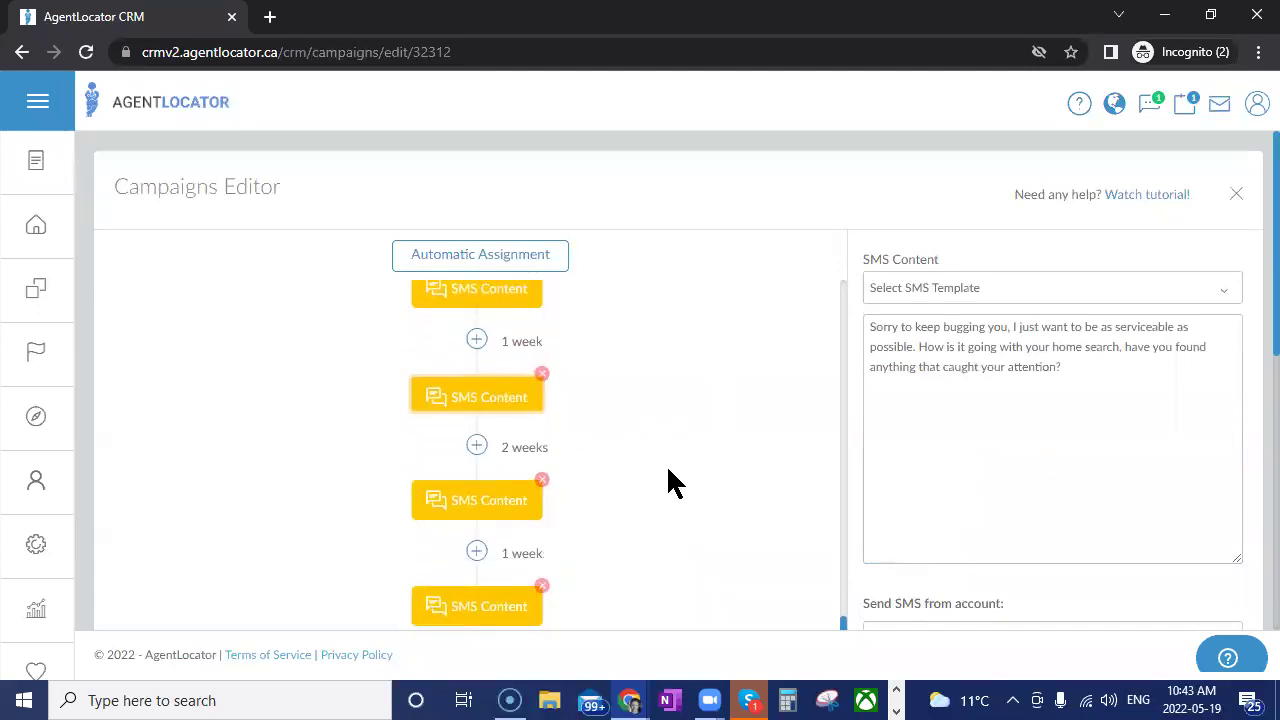
pyautogui.scroll(-2, 660, 440)
pyautogui.scroll(-2, 620, 395)
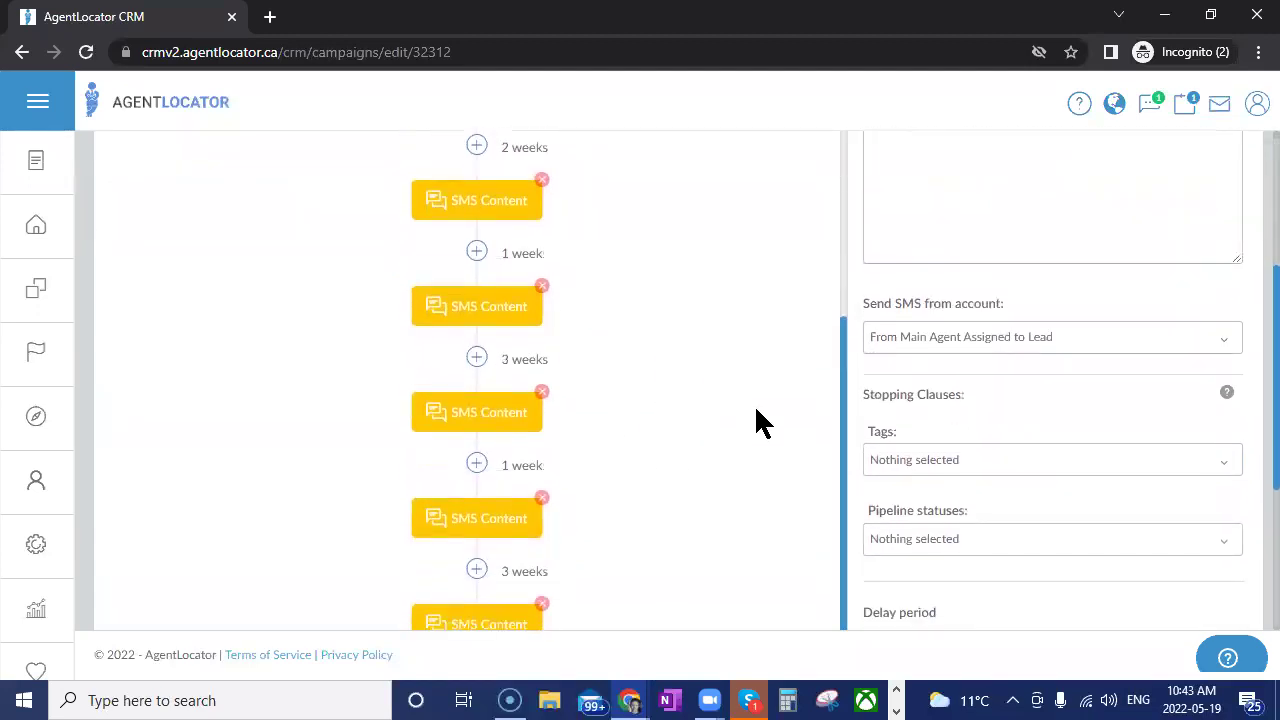
pyautogui.scroll(-1, 688, 512)
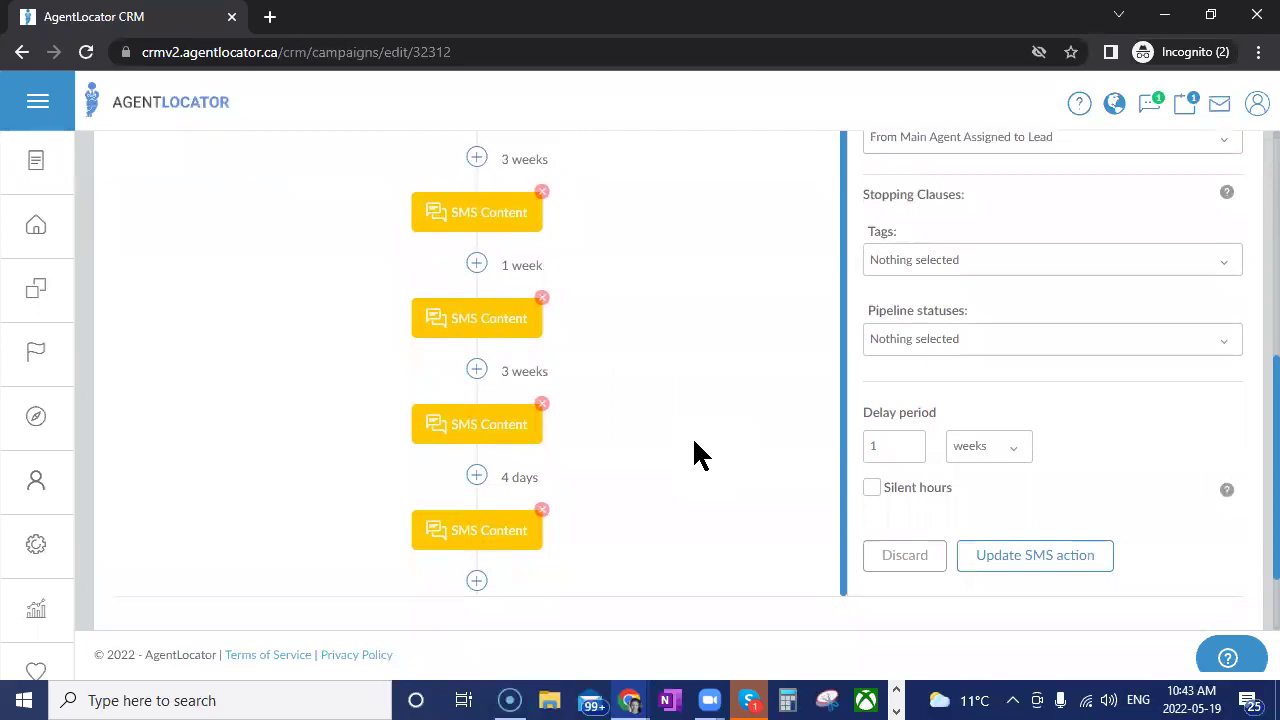
pyautogui.scroll(5, 872, 418)
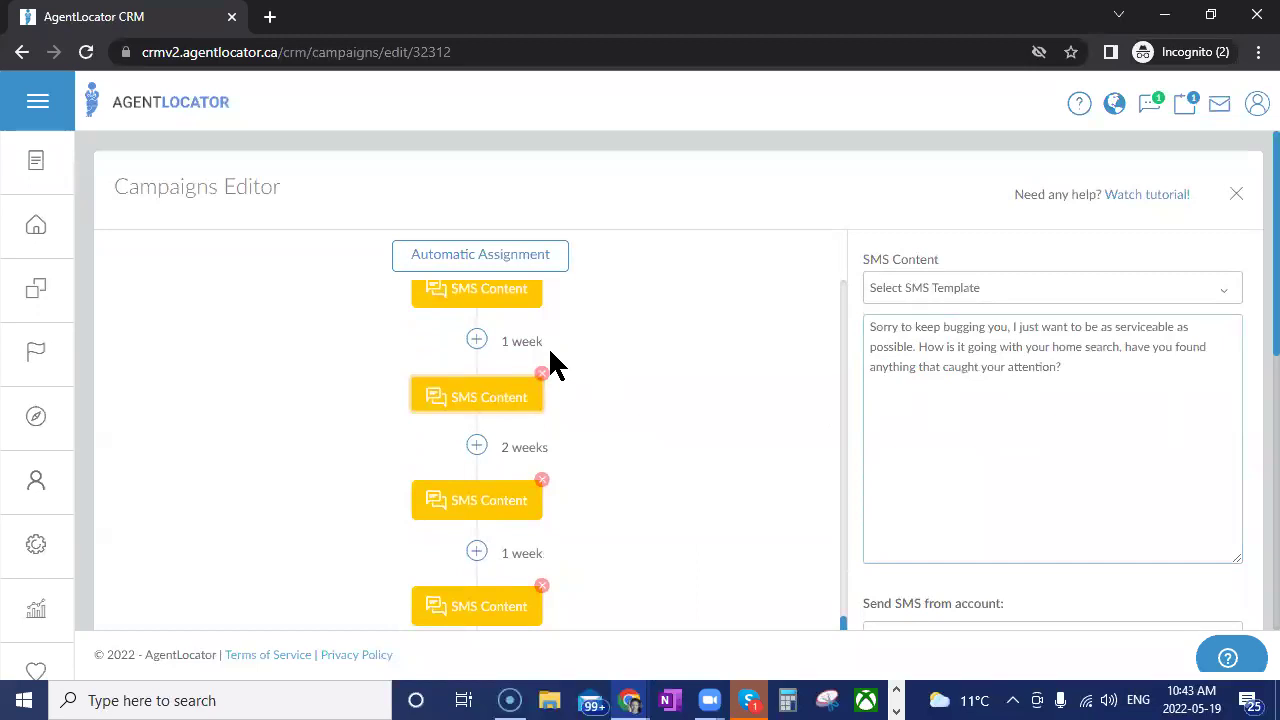
pyautogui.scroll(10, 555, 370)
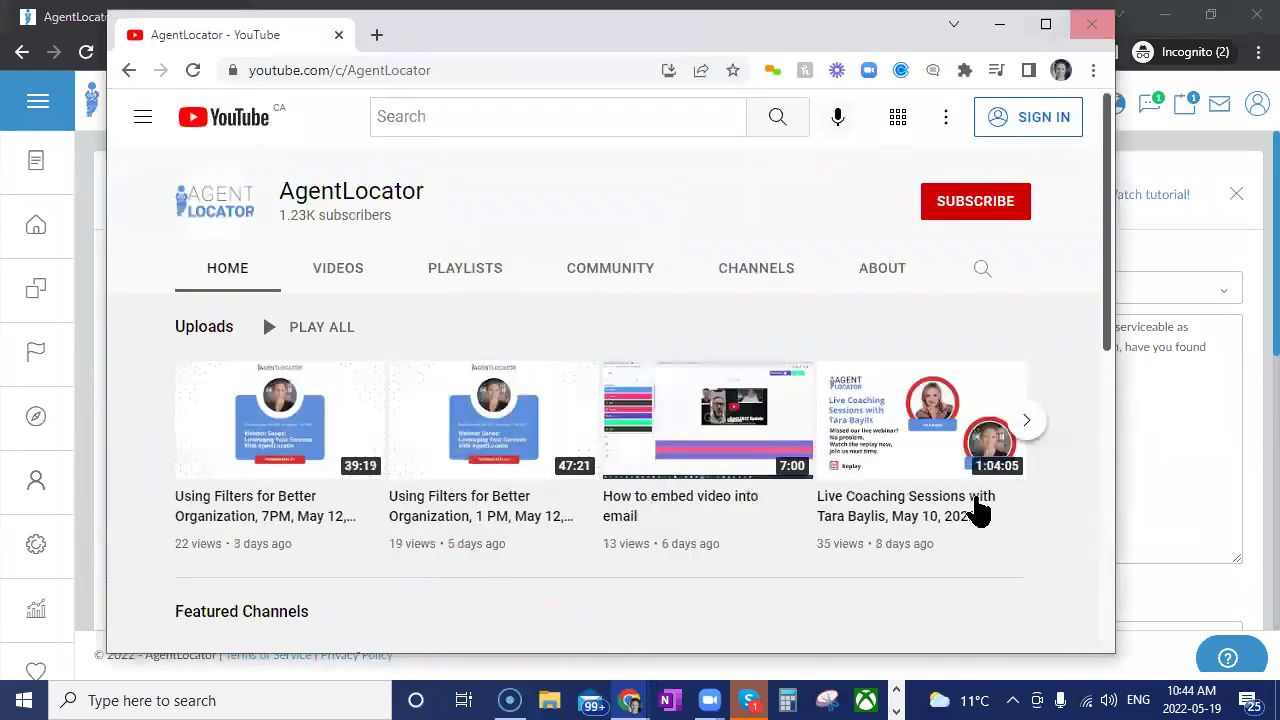
# Maximize the AgentLocator YouTube channel window and browse the channel's created playlists.
pyautogui.click(1046, 20)
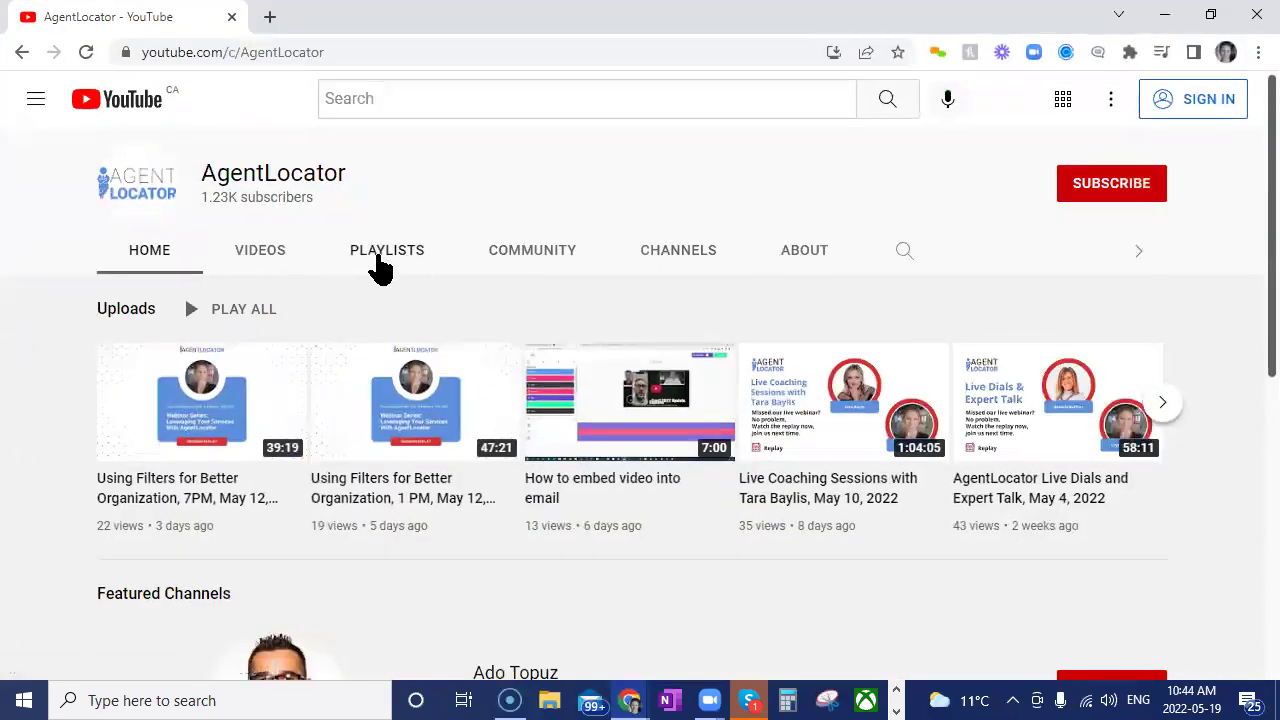
pyautogui.click(380, 256)
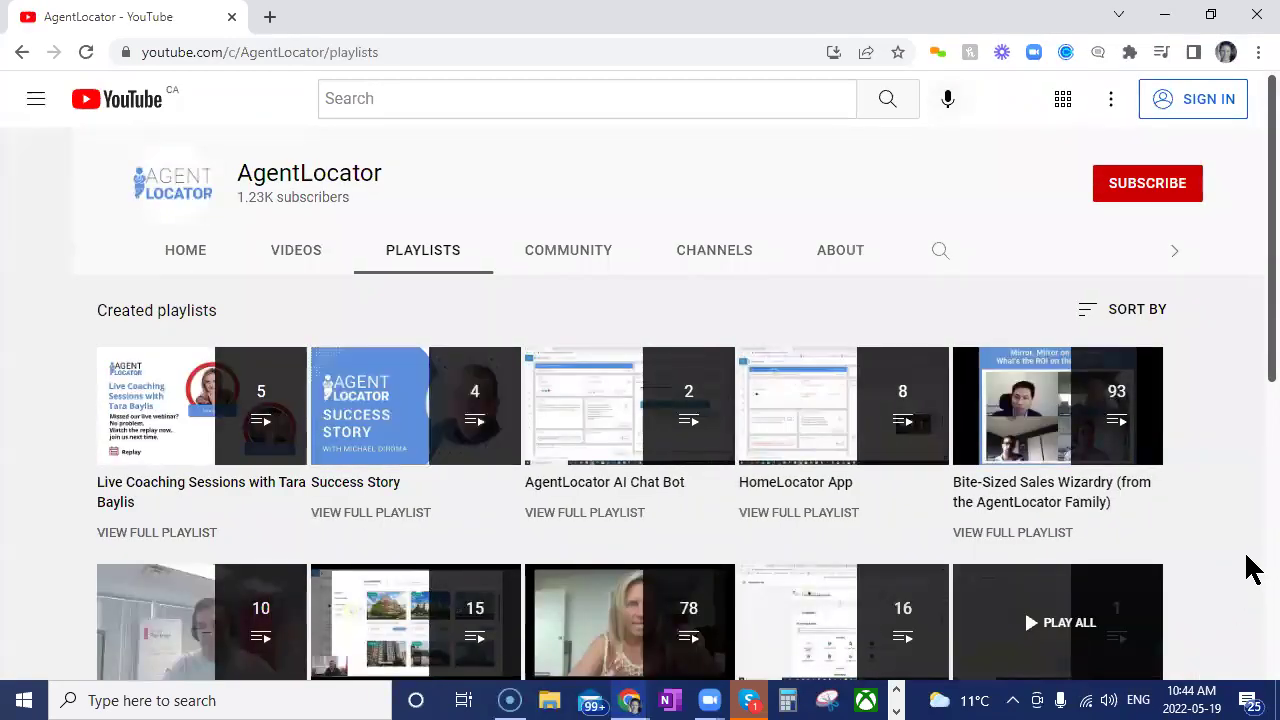
pyautogui.scroll(-3, 1240, 568)
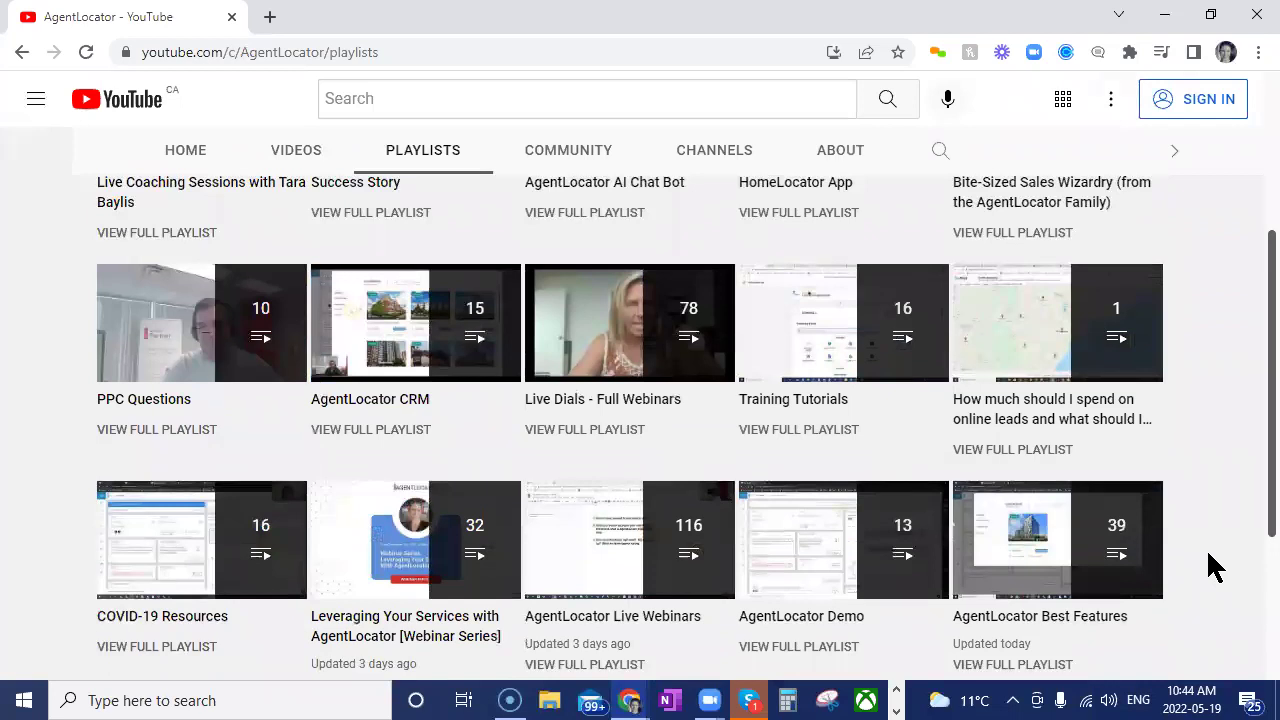
pyautogui.scroll(-2, 1206, 548)
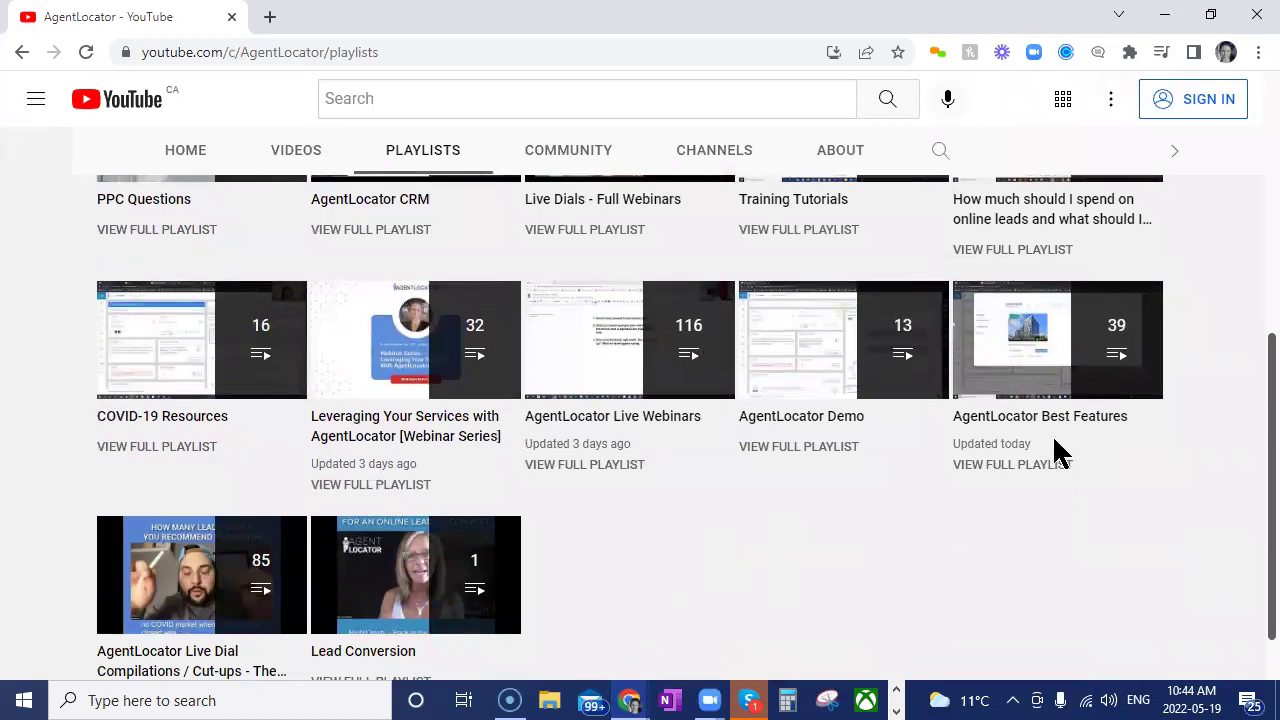
# Open training.agentlocator.ca in a new browser tab and go to its On-Demand Webinars page.
pyautogui.click(270, 17)
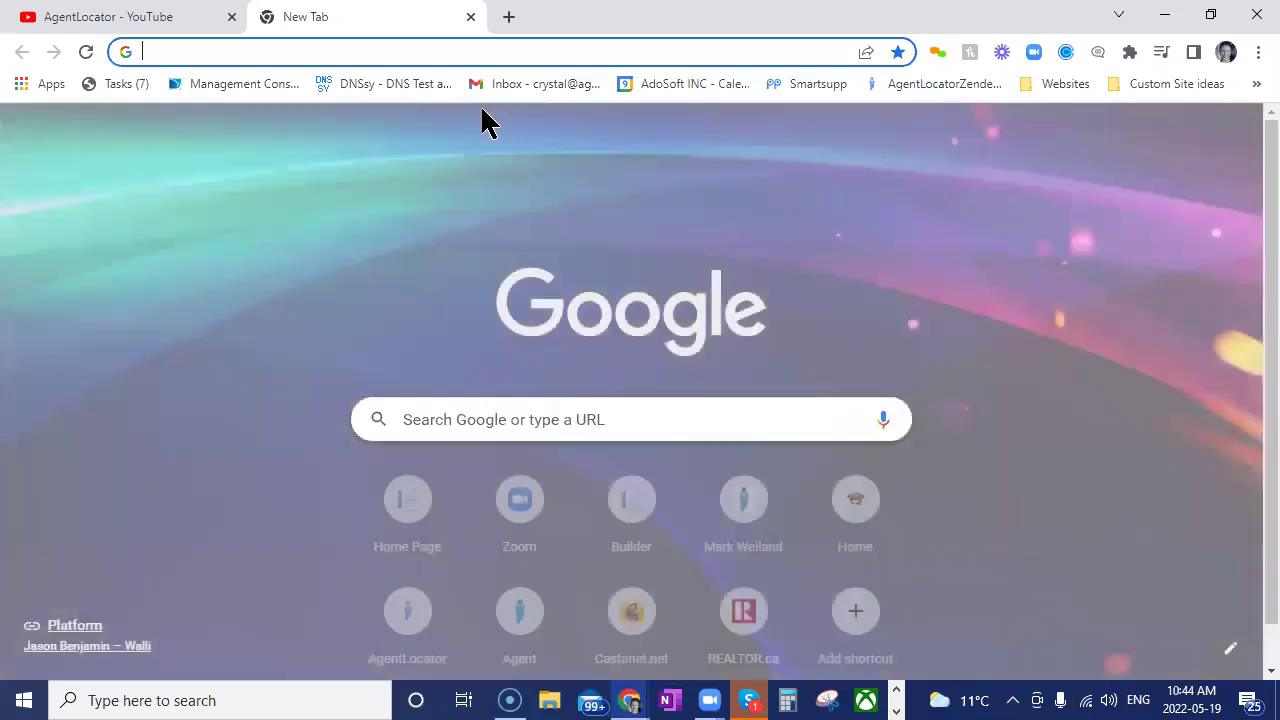
pyautogui.write('tra')
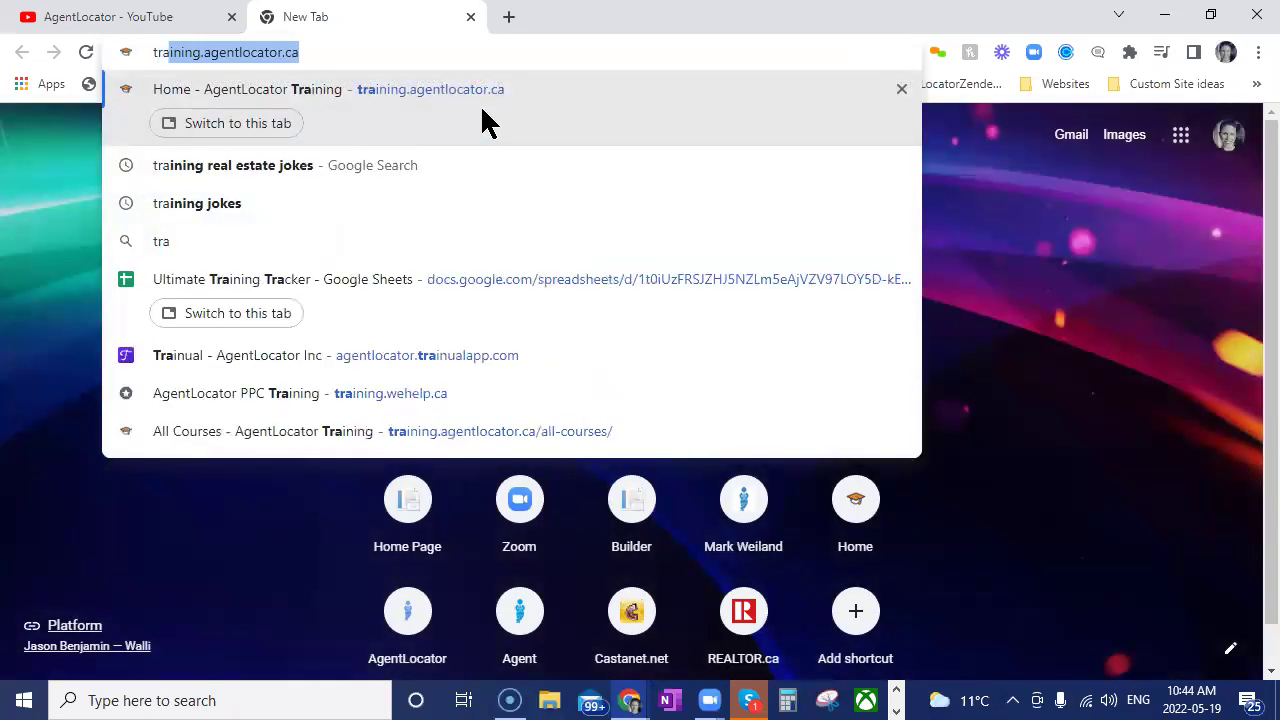
pyautogui.click(484, 122)
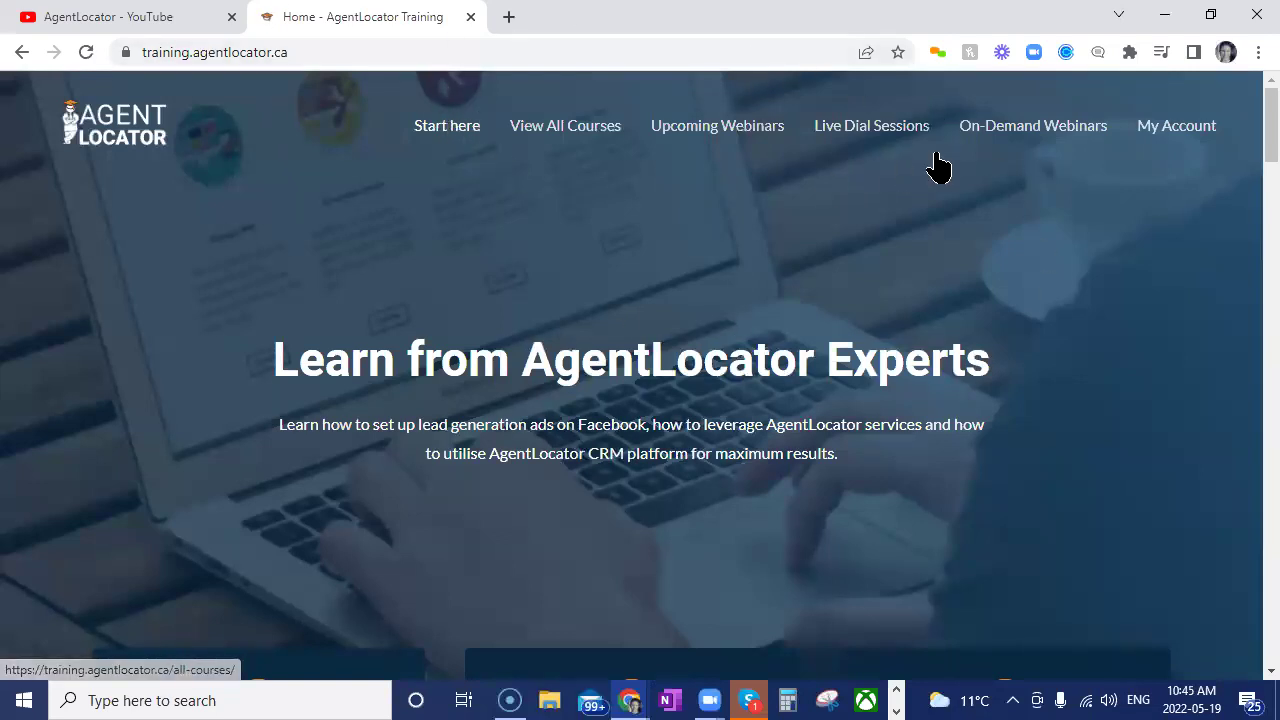
pyautogui.click(1016, 130)
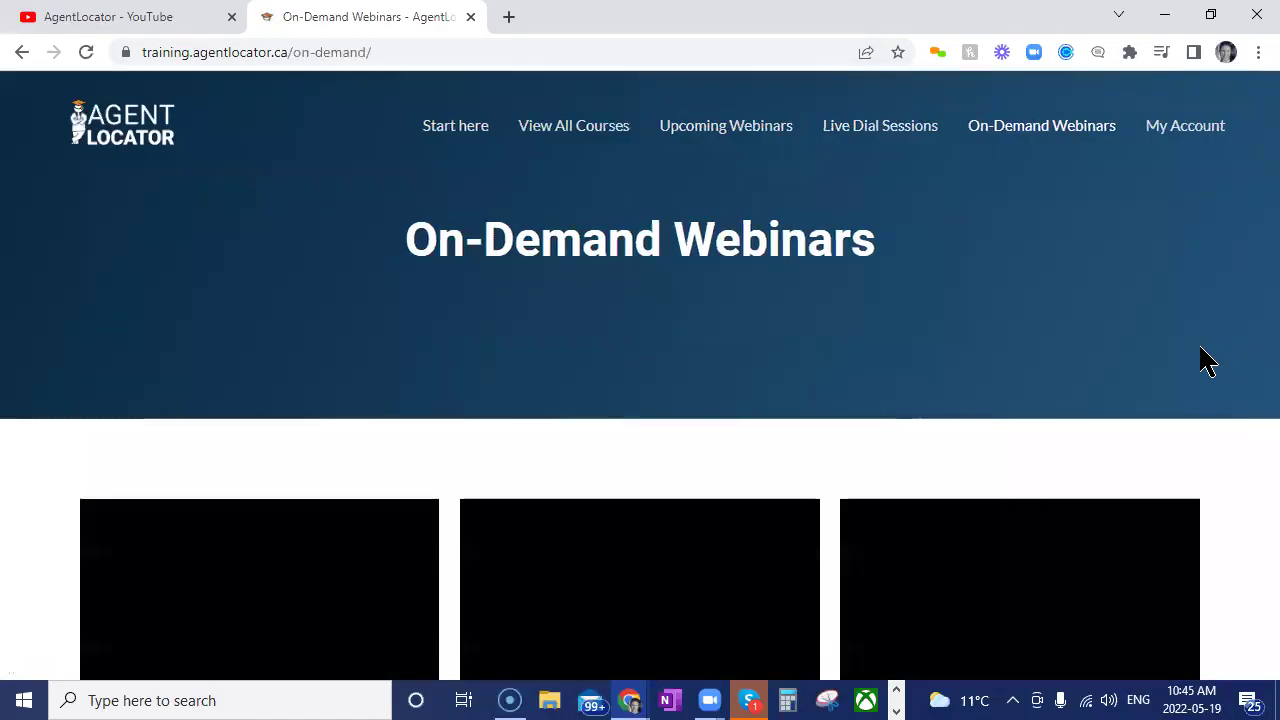
# Browse the on-demand webinar recordings, from Lead Gen CRM Part 1 to the Branded Website CRM training.
pyautogui.scroll(-2, 1200, 362)
pyautogui.scroll(-1, 1205, 362)
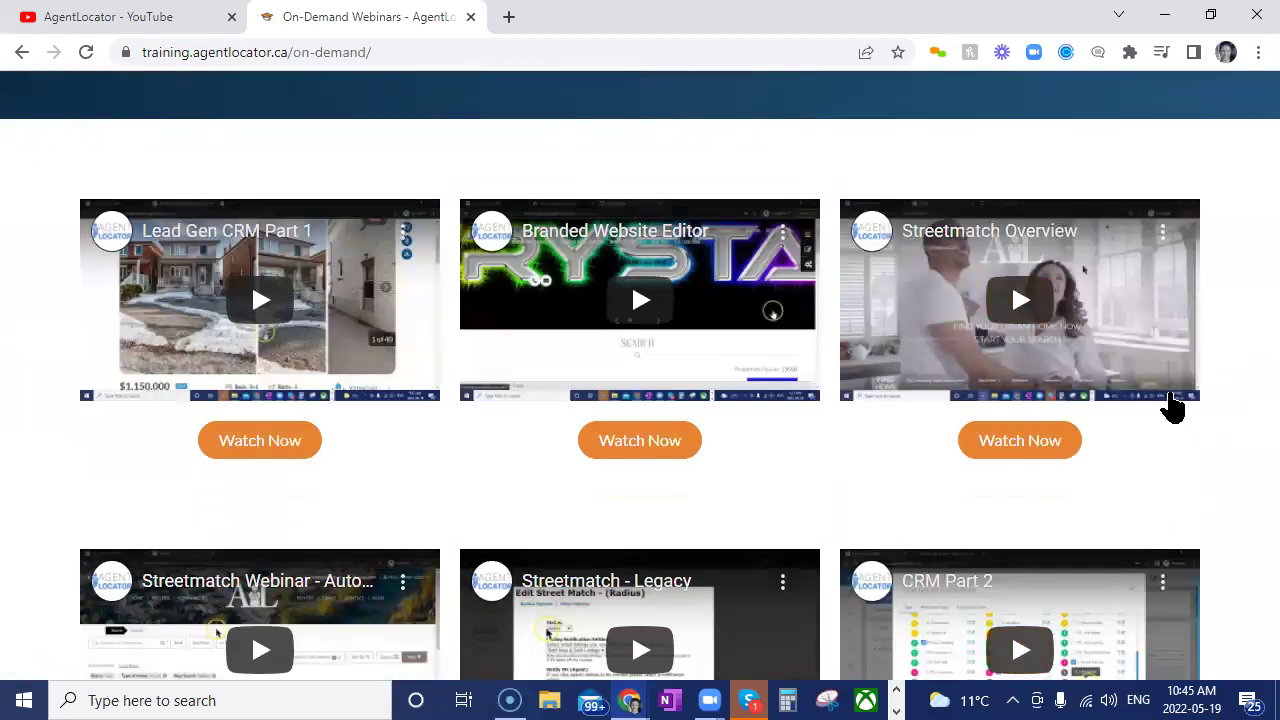
pyautogui.scroll(-1, 1255, 478)
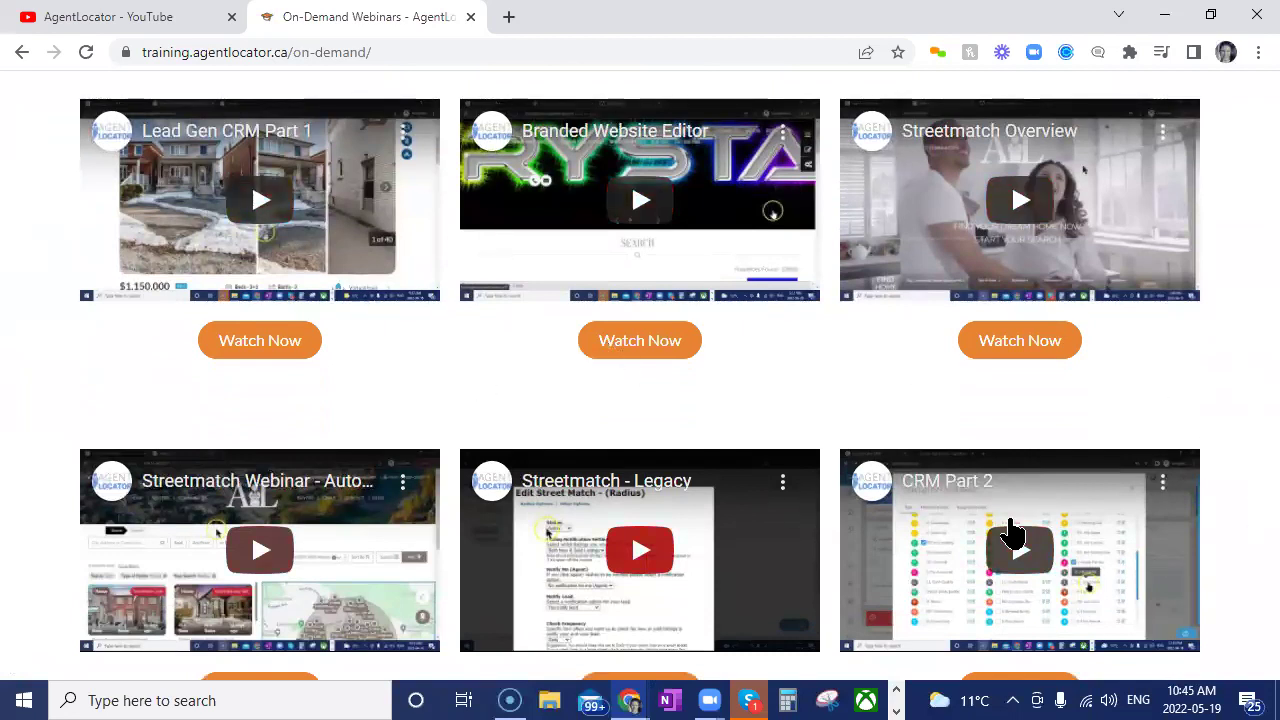
pyautogui.scroll(-3, 1218, 463)
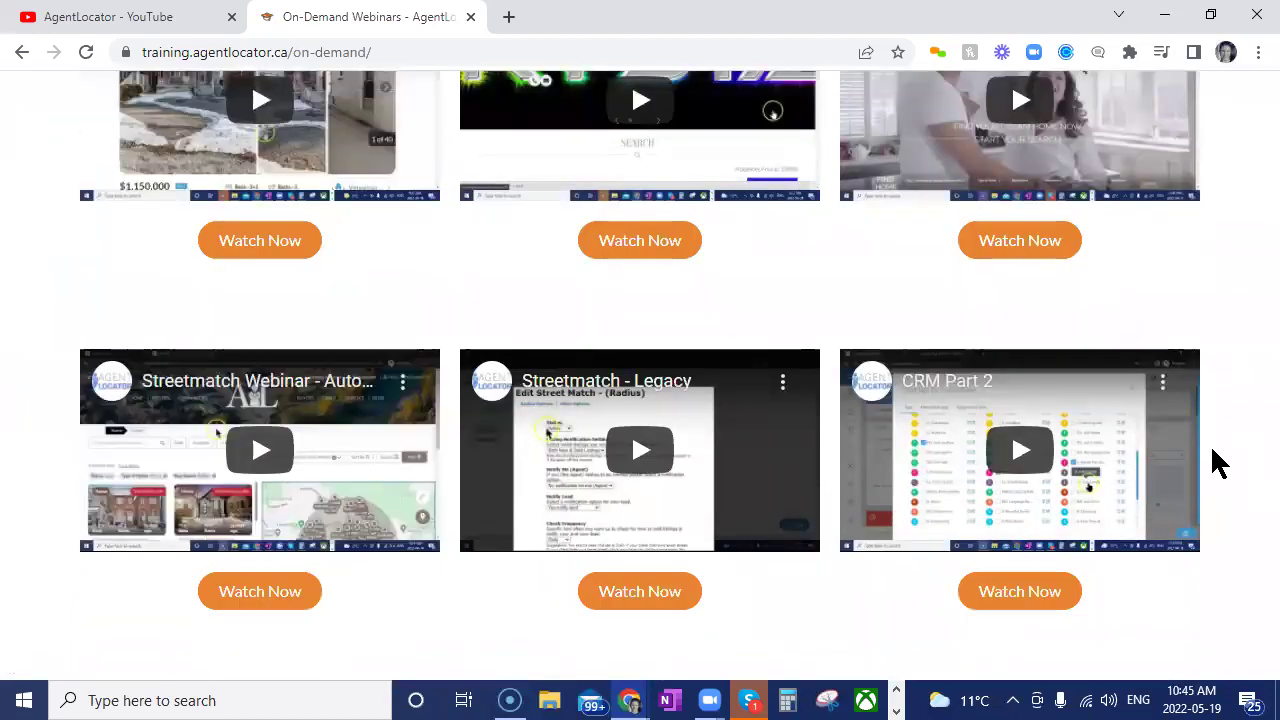
pyautogui.scroll(-2, 1098, 532)
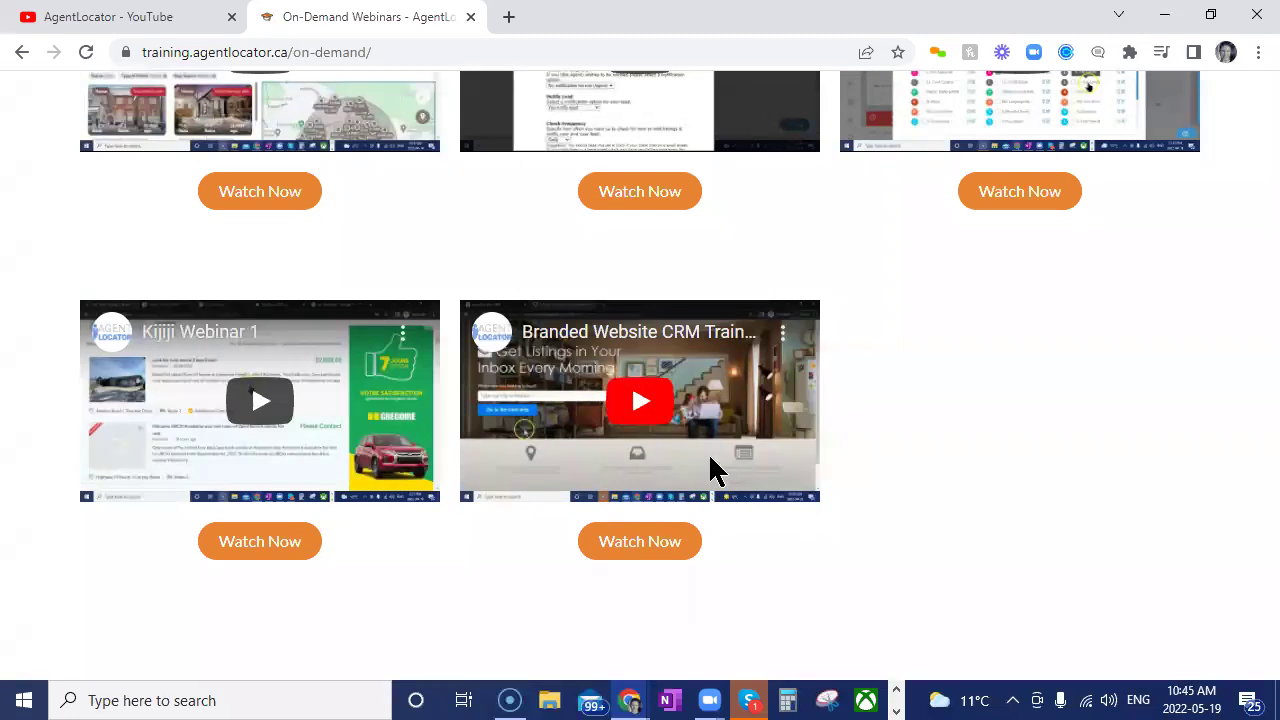
pyautogui.scroll(5, 937, 551)
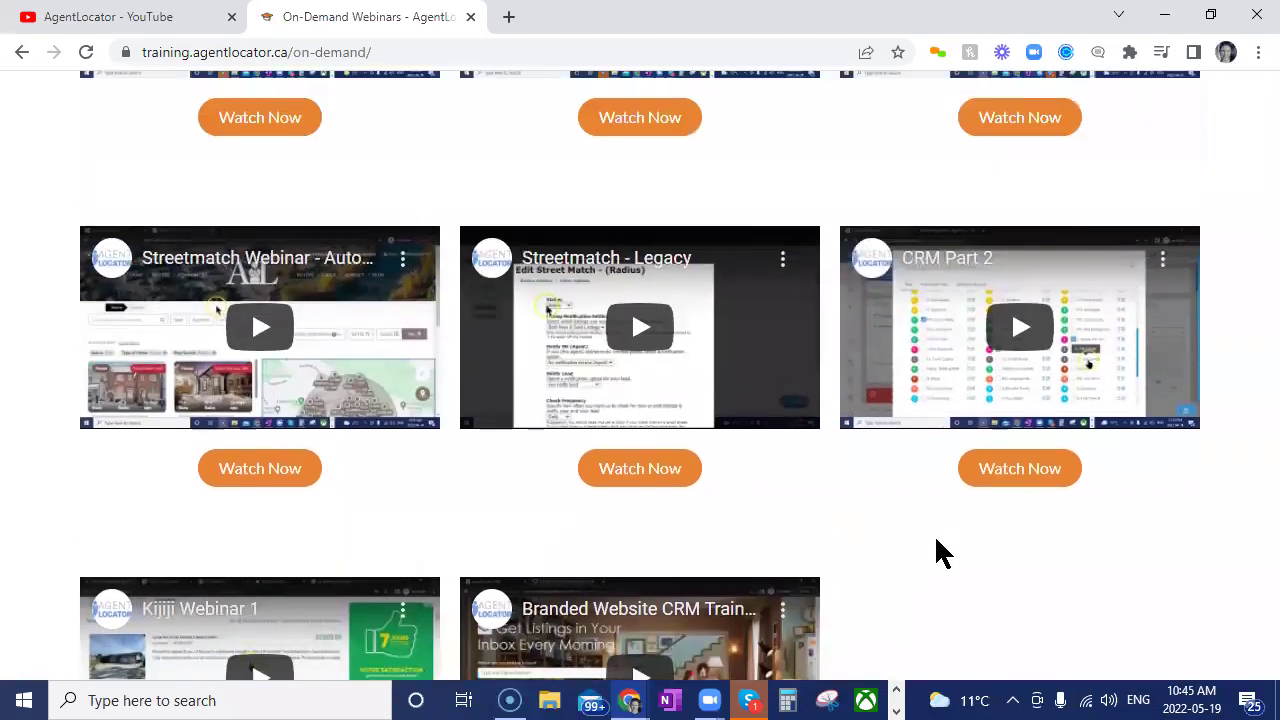
pyautogui.scroll(2, 788, 575)
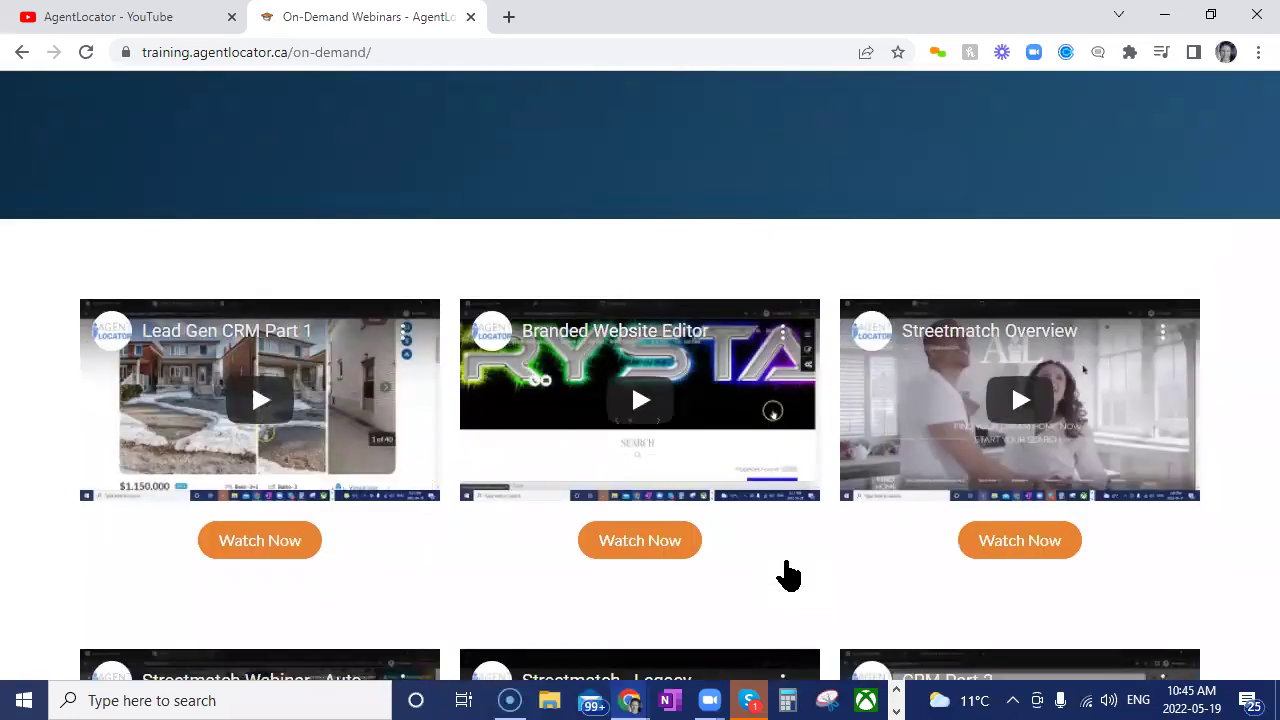
pyautogui.scroll(-2, 788, 575)
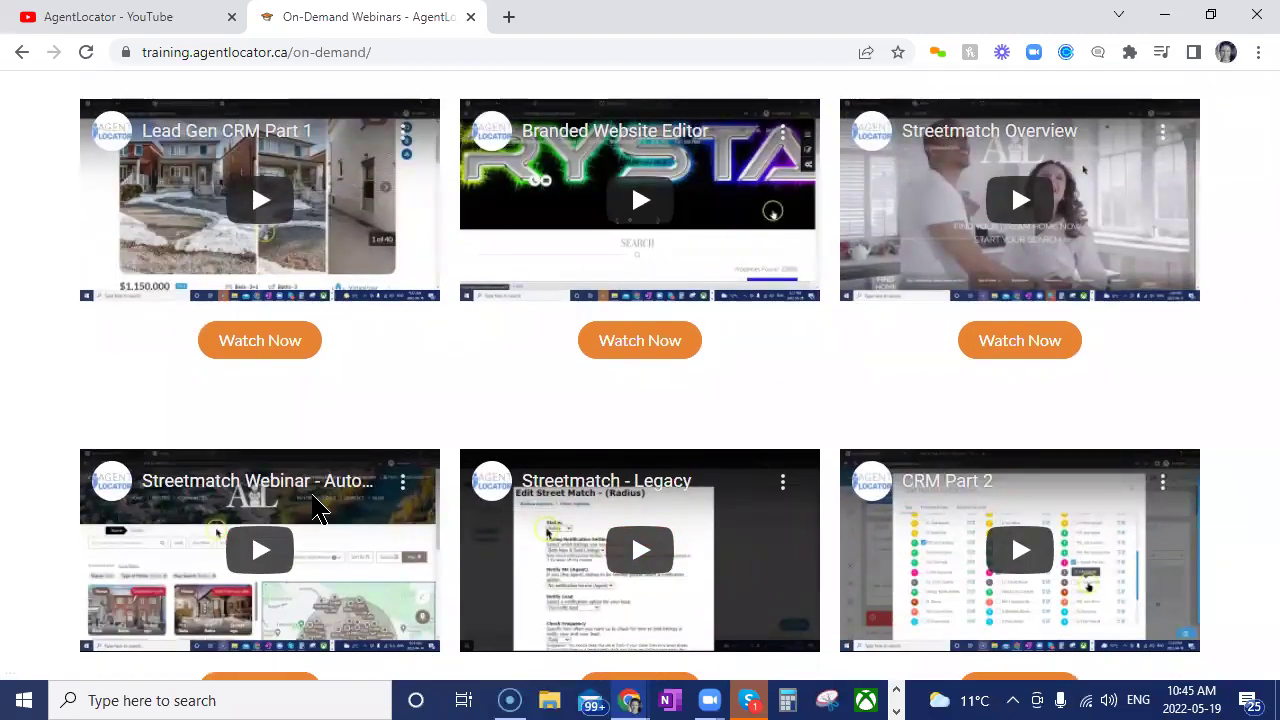
pyautogui.scroll(2, 318, 508)
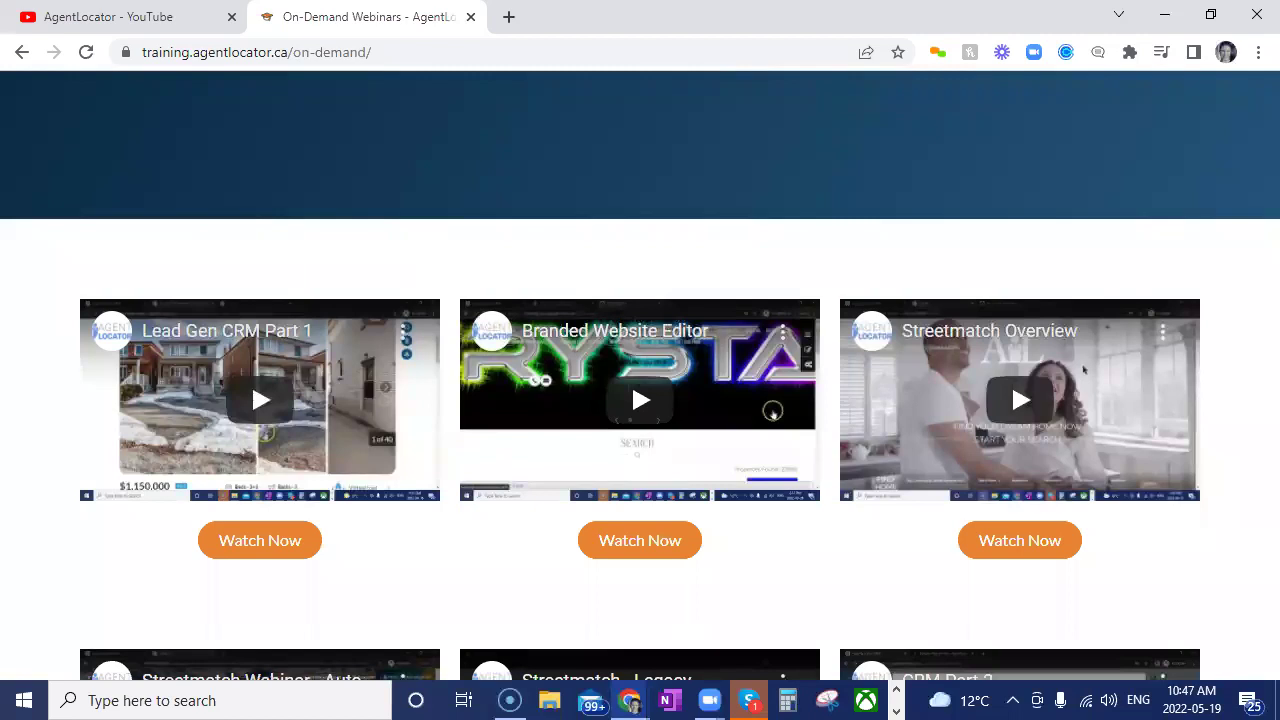
pyautogui.scroll(2, 606, 349)
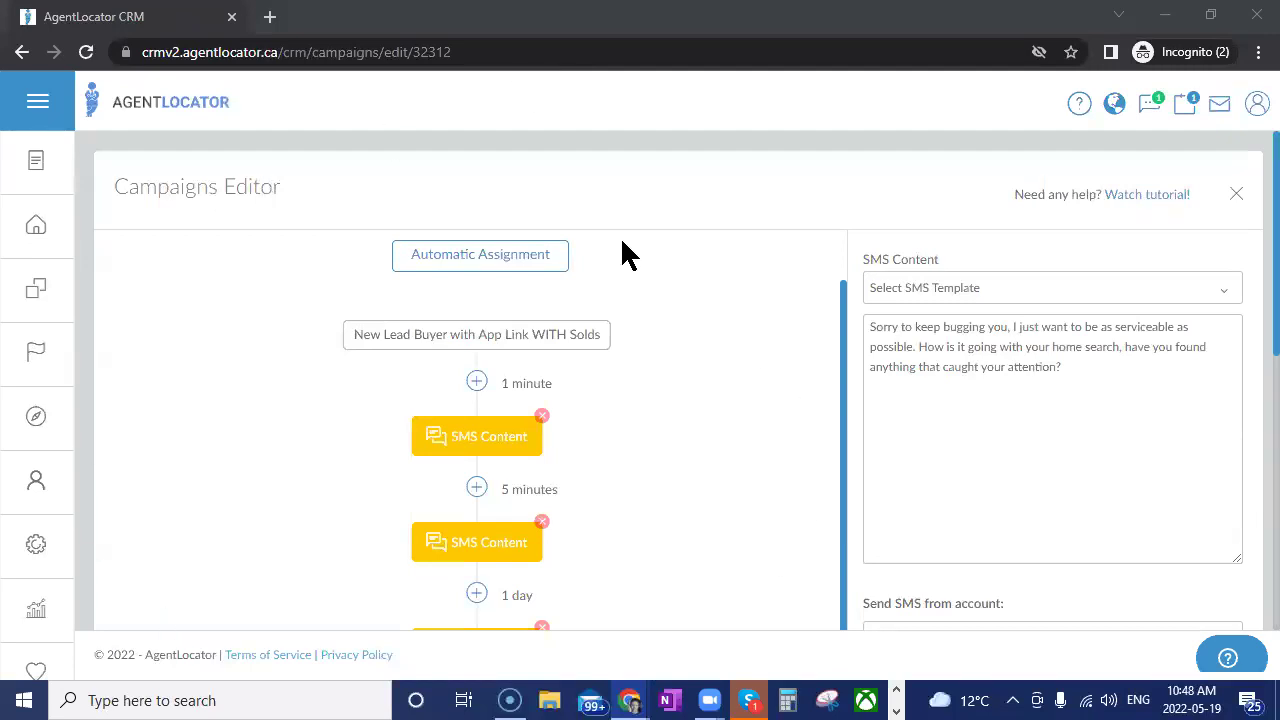
# Switch to the AgentLocator CRM, open the website builder's list of sites, and start creating a new website.
pyautogui.click(44, 422)
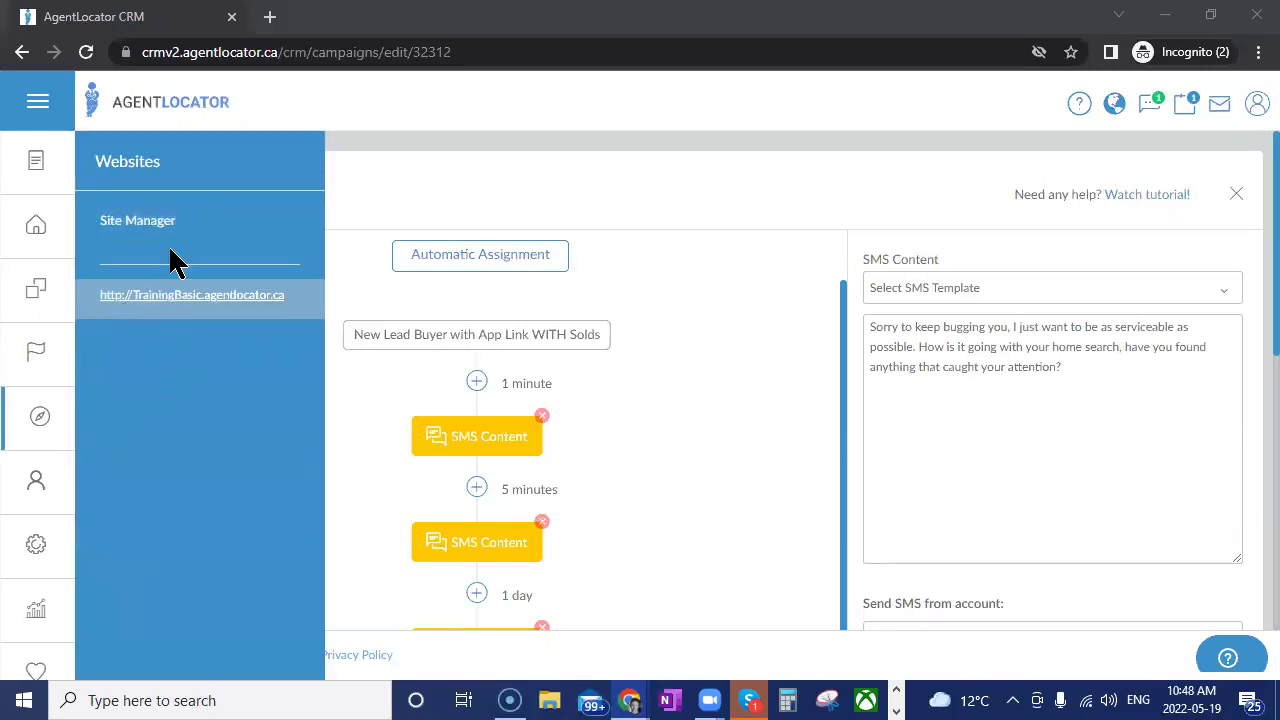
pyautogui.click(282, 290)
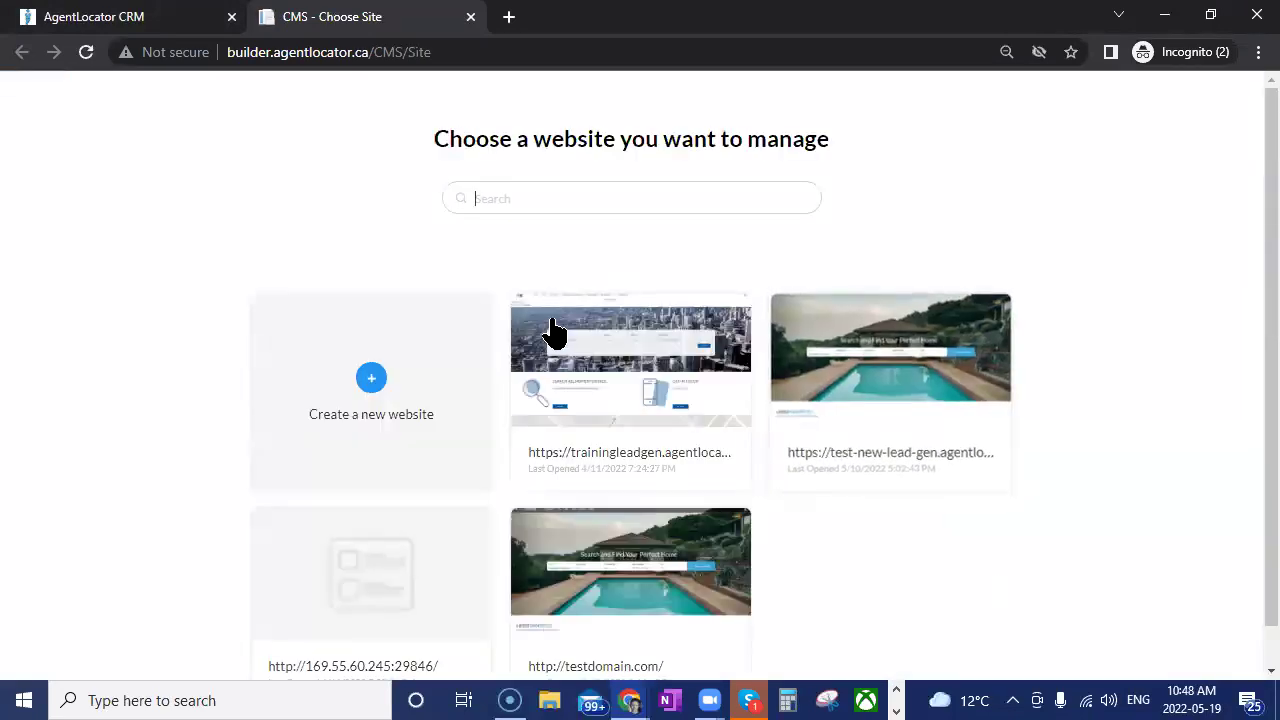
pyautogui.scroll(-1, 906, 484)
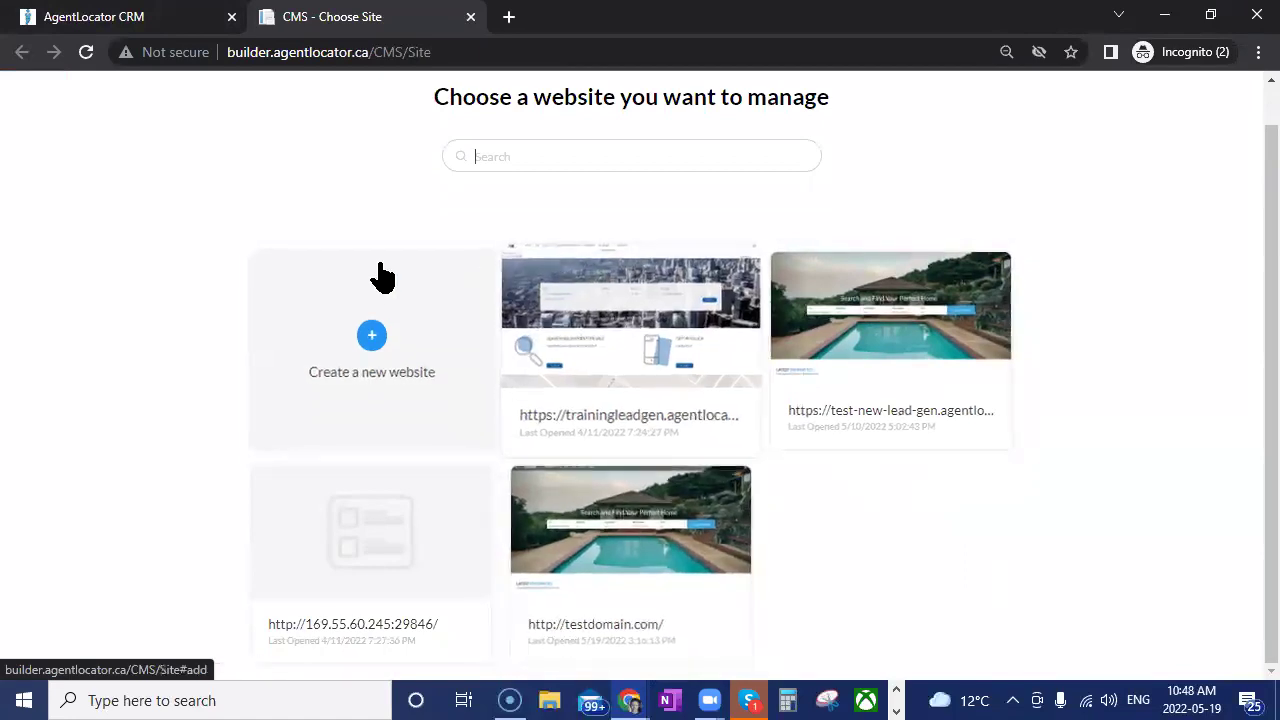
pyautogui.click(340, 358)
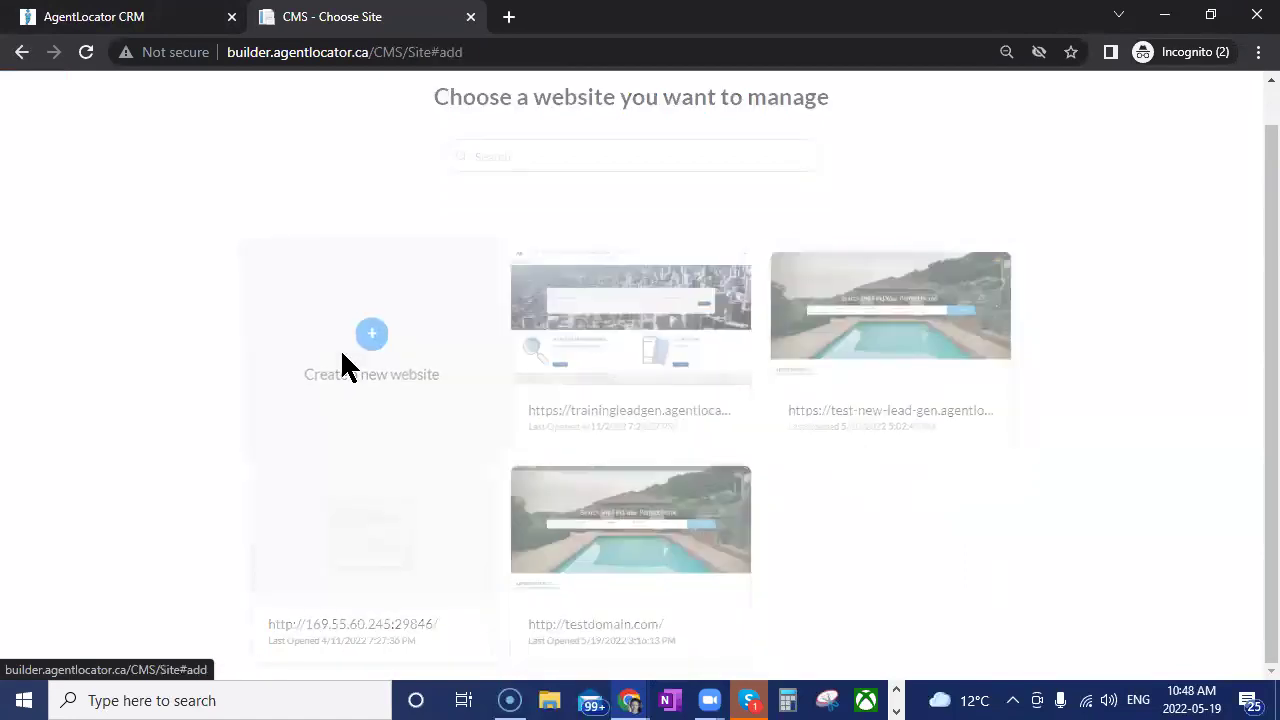
# Look through the webpage themes, choose the Semi4-2 theme for the new website, and continue to the agent assignment.
pyautogui.scroll(-2, 1022, 470)
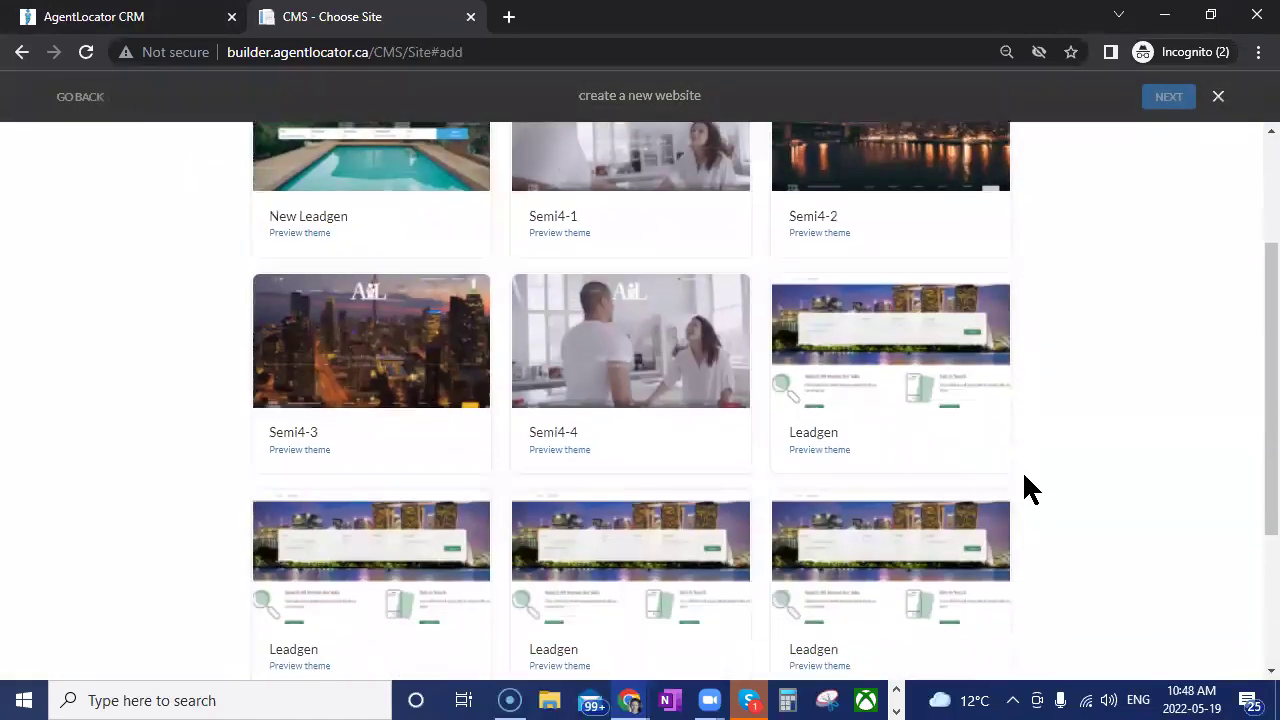
pyautogui.scroll(2, 1022, 475)
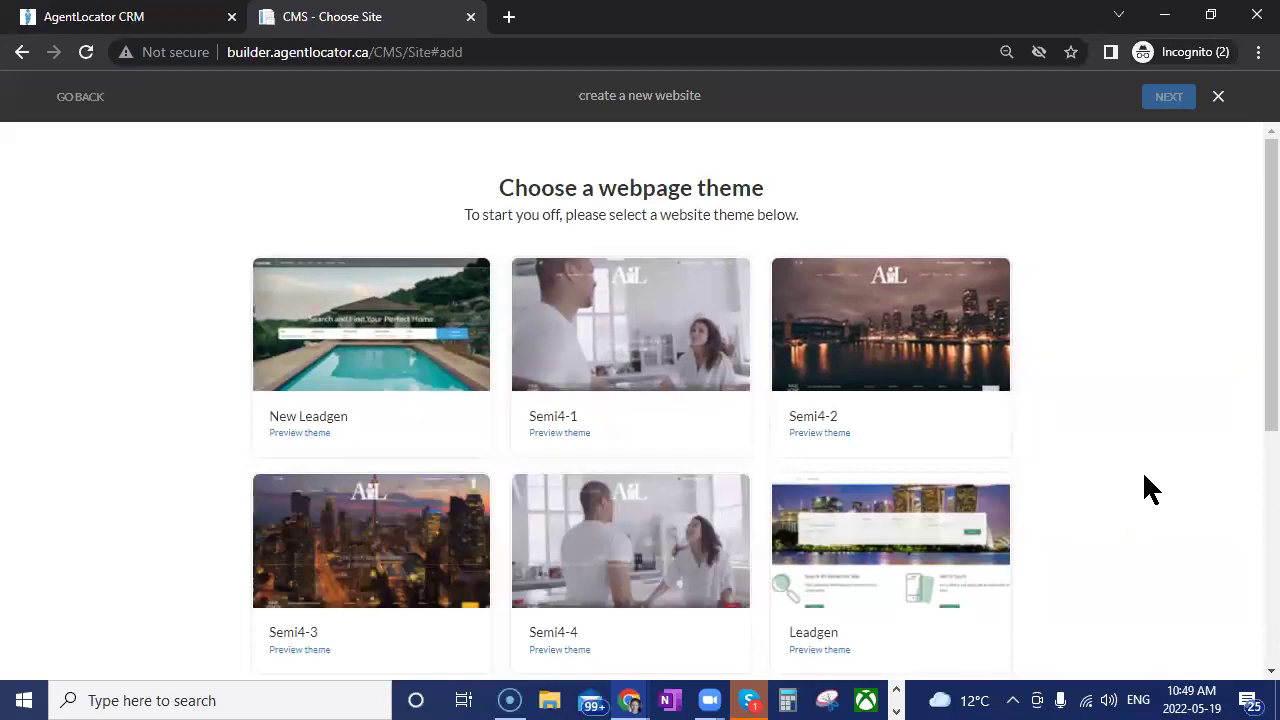
pyautogui.click(850, 424)
pyautogui.click(1167, 97)
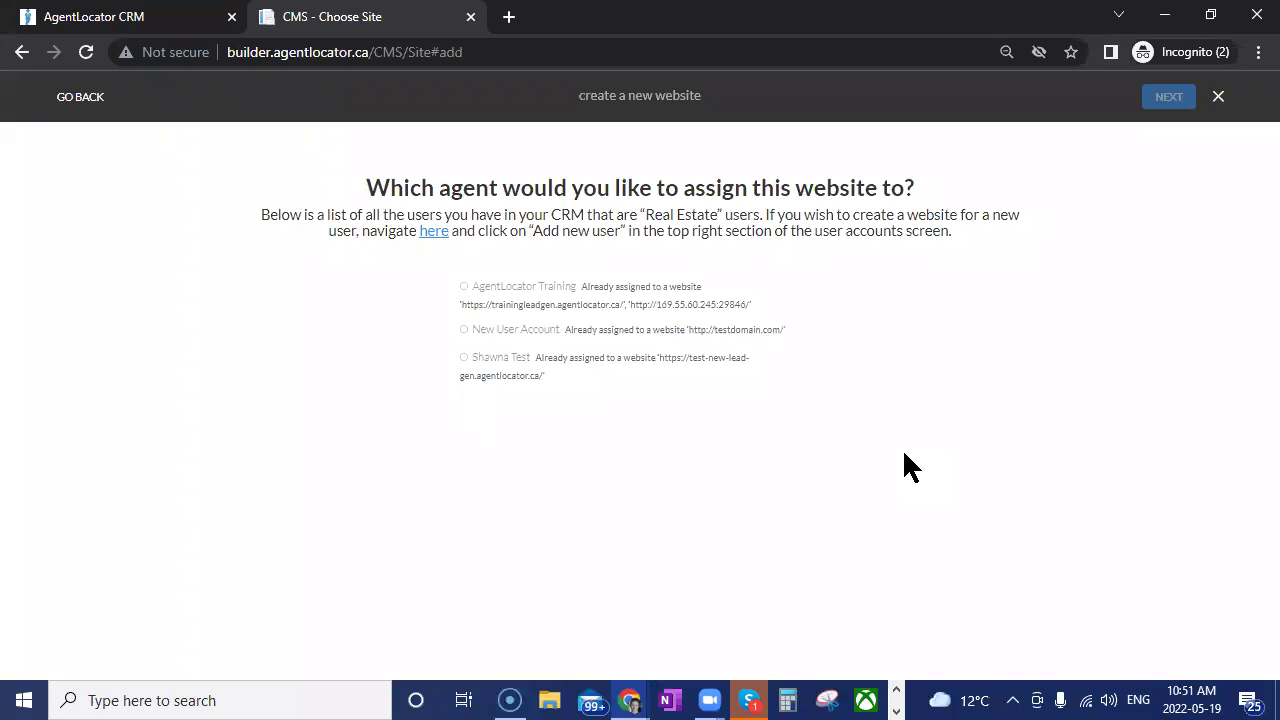
# Return to the AgentLocator CRM and open the Lead Alerts settings in the user preferences.
pyautogui.click(180, 18)
pyautogui.click(1256, 110)
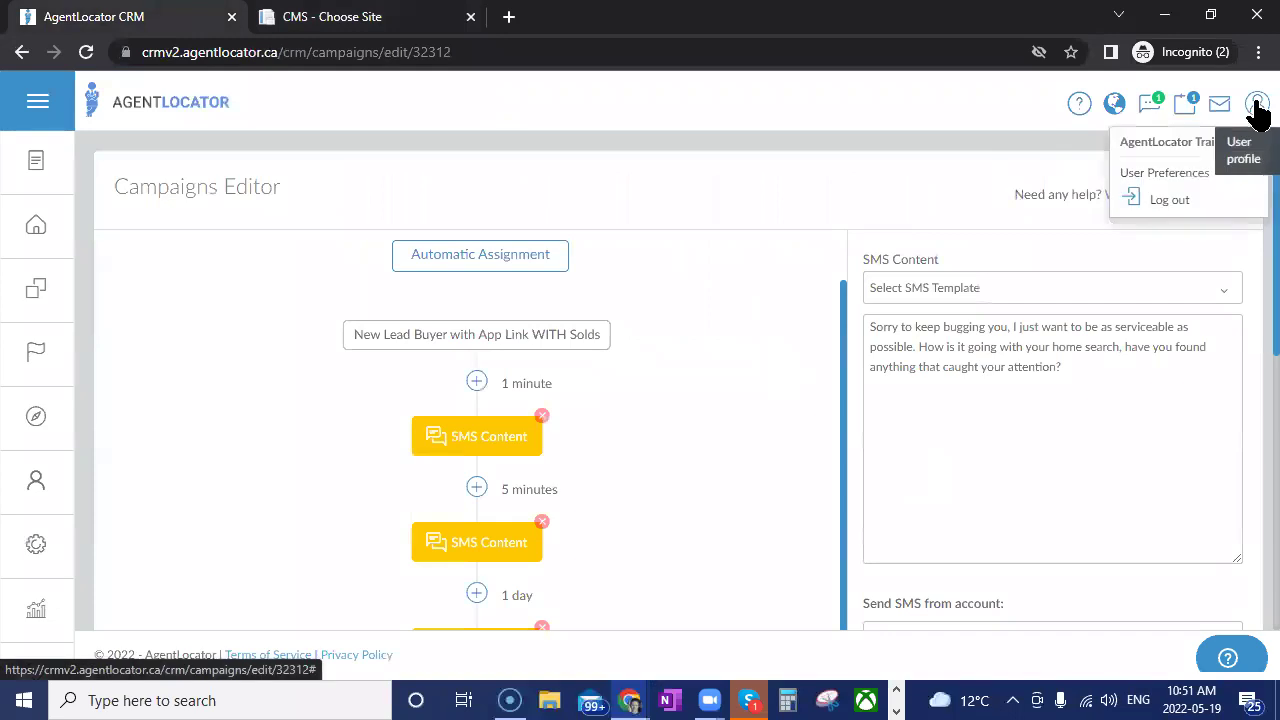
pyautogui.click(1160, 176)
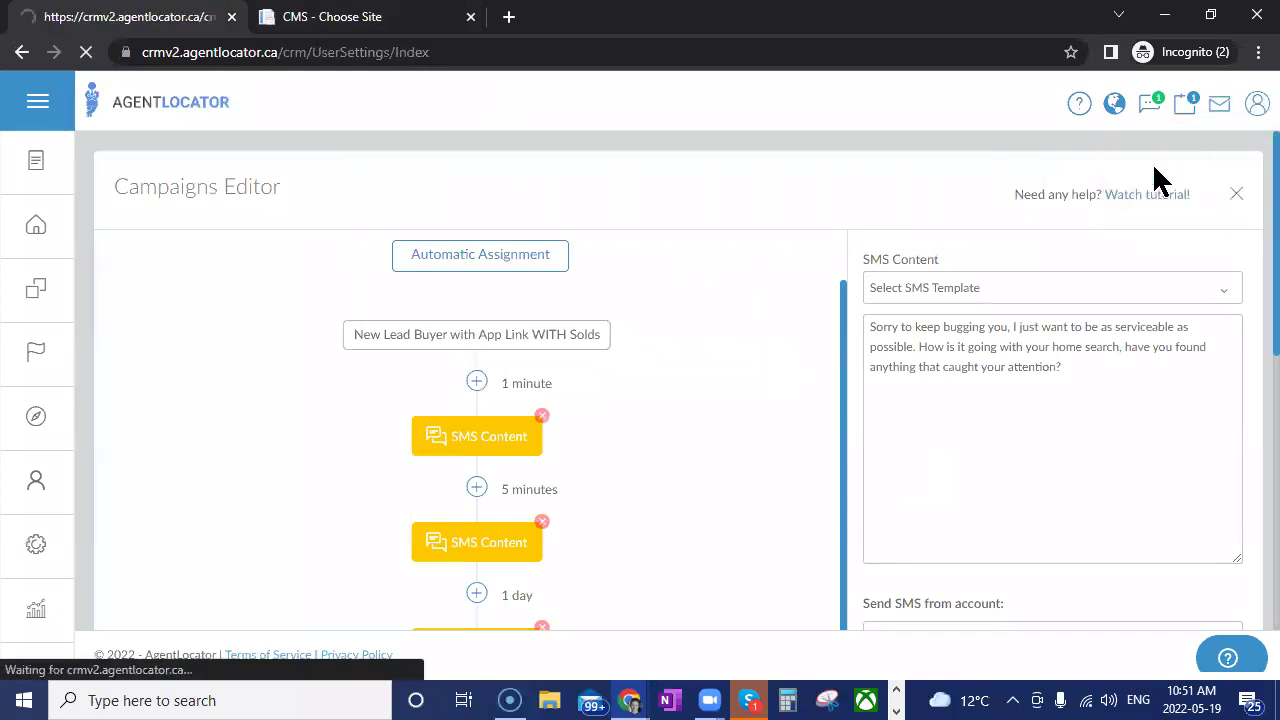
pyautogui.click(333, 245)
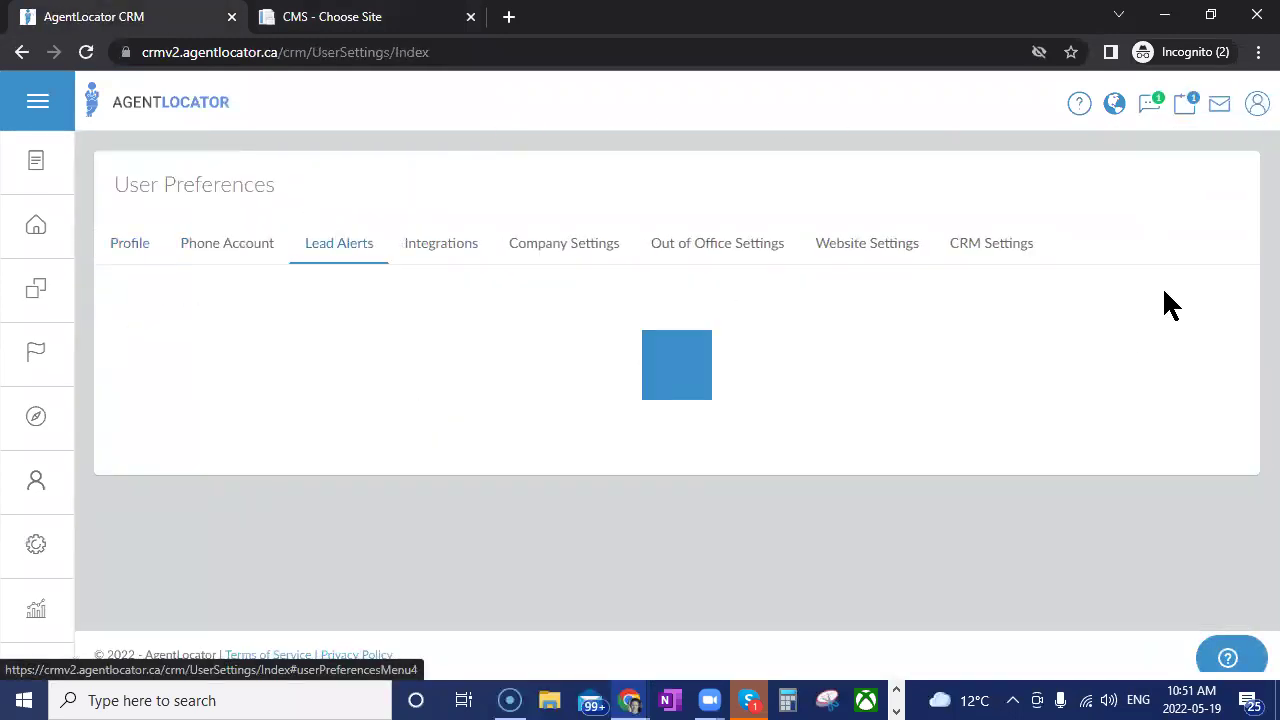
# Review the lead activity alerts and their agent notification methods, through to the alert for leads becoming active after 30 days.
pyautogui.scroll(-3, 914, 440)
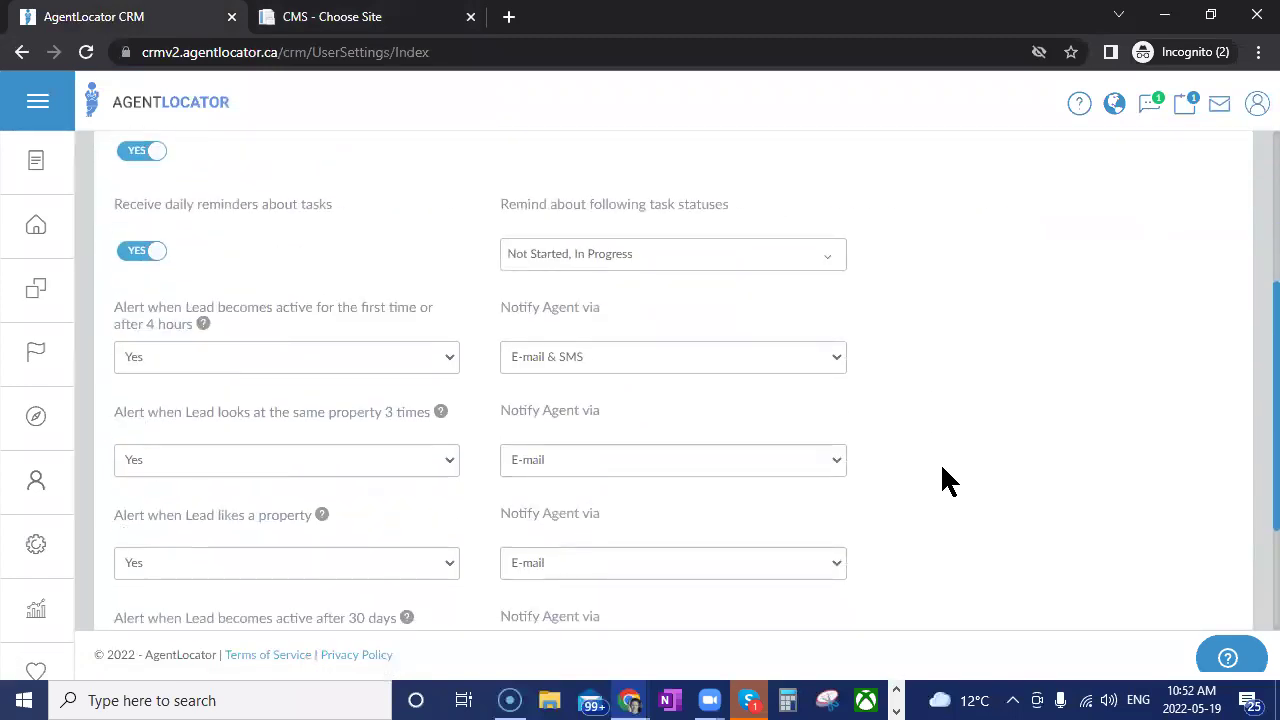
pyautogui.scroll(-1, 944, 462)
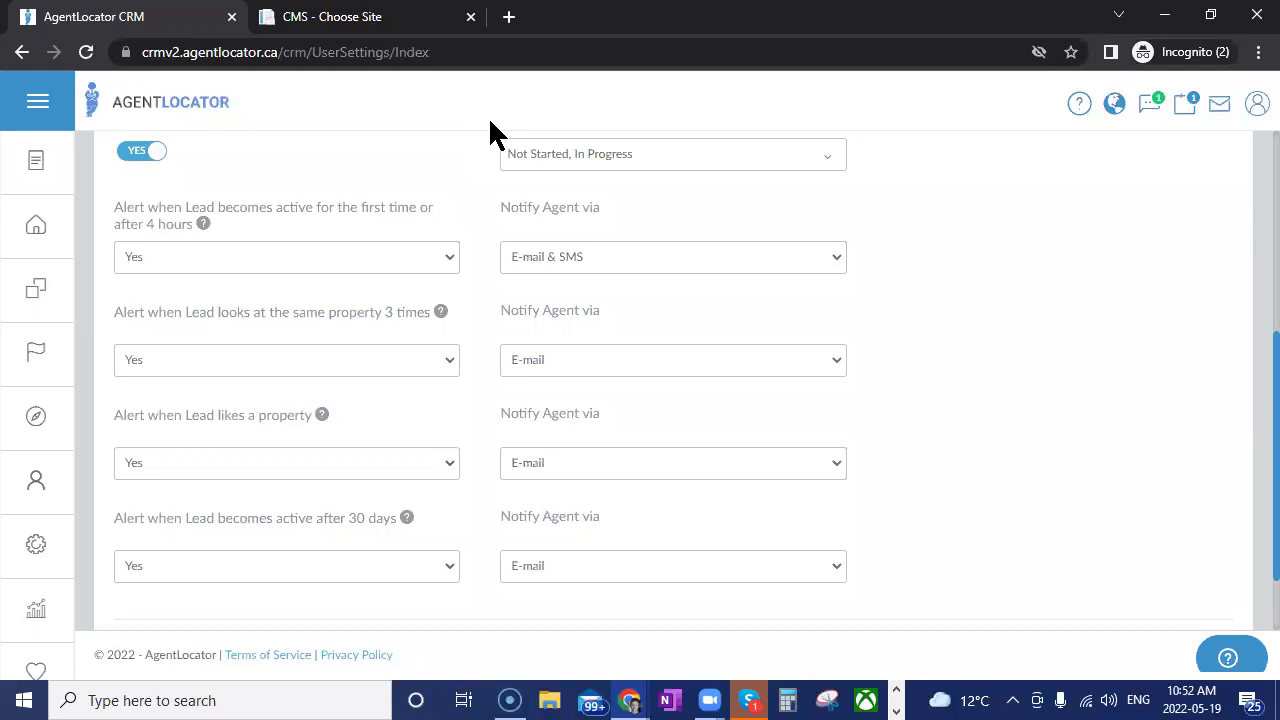
pyautogui.scroll(-1, 437, 325)
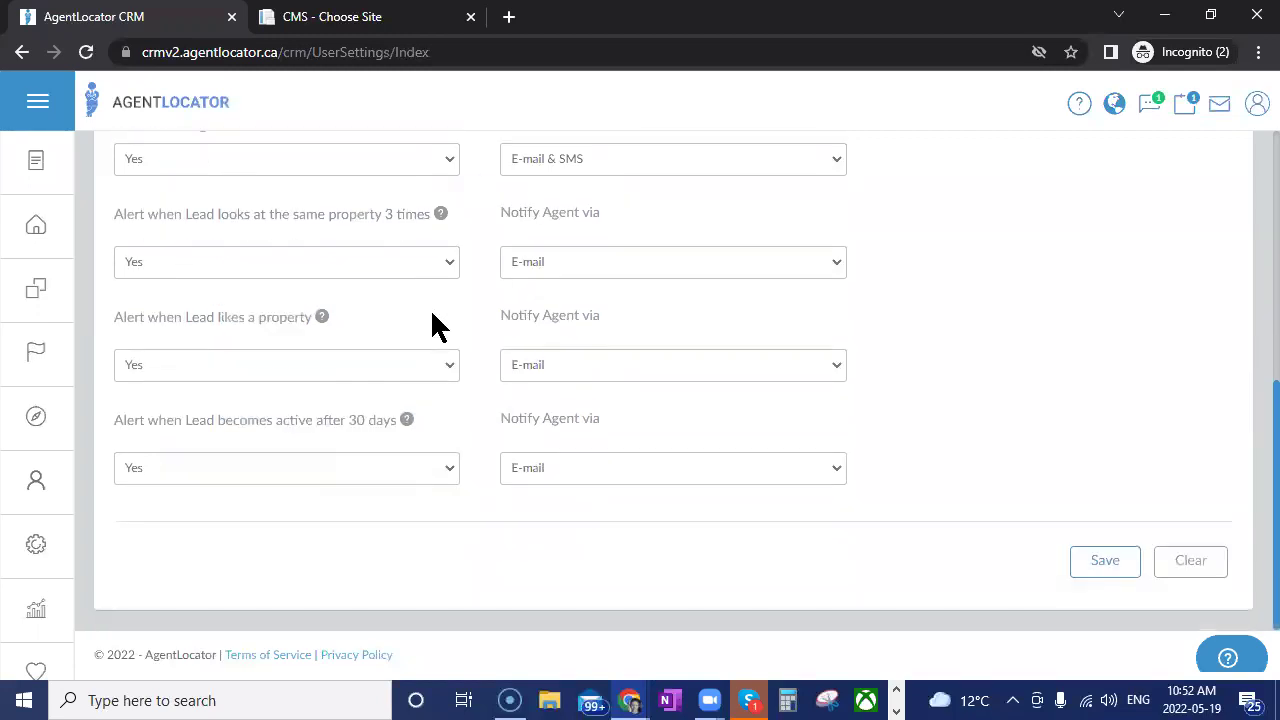
pyautogui.click(208, 462)
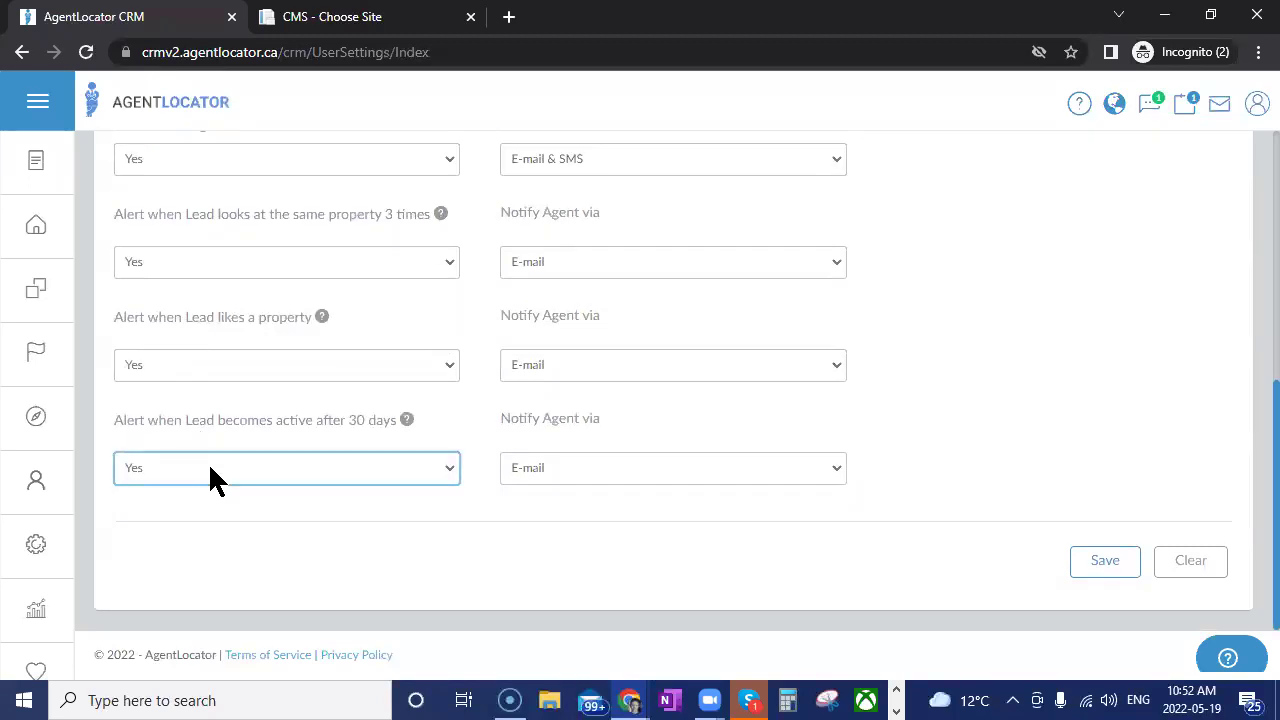
pyautogui.click(226, 468)
pyautogui.click(224, 460)
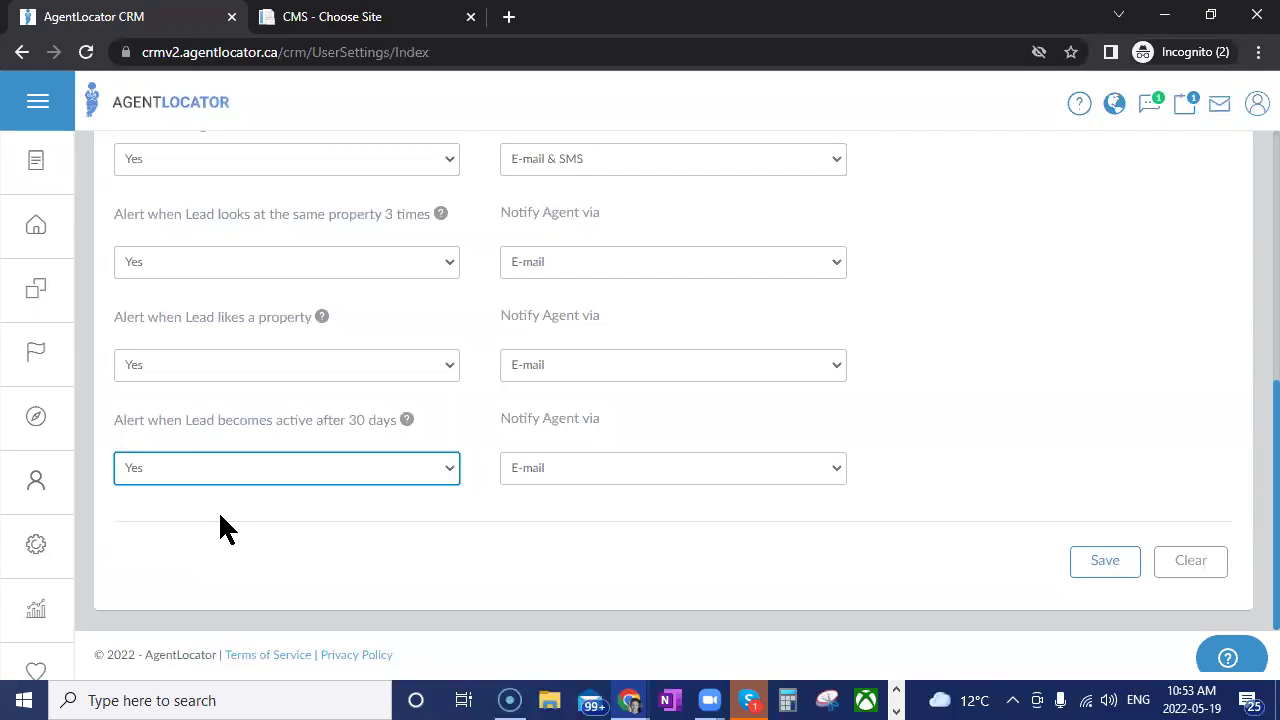
pyautogui.click(628, 688)
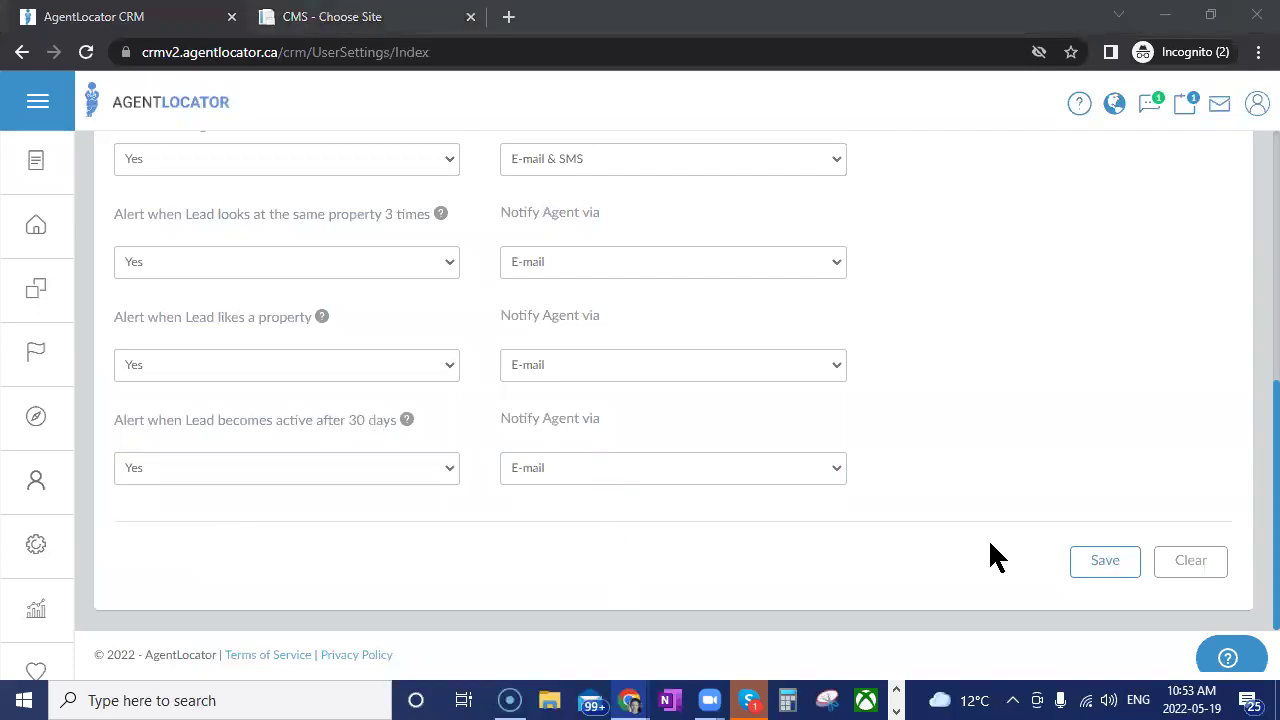